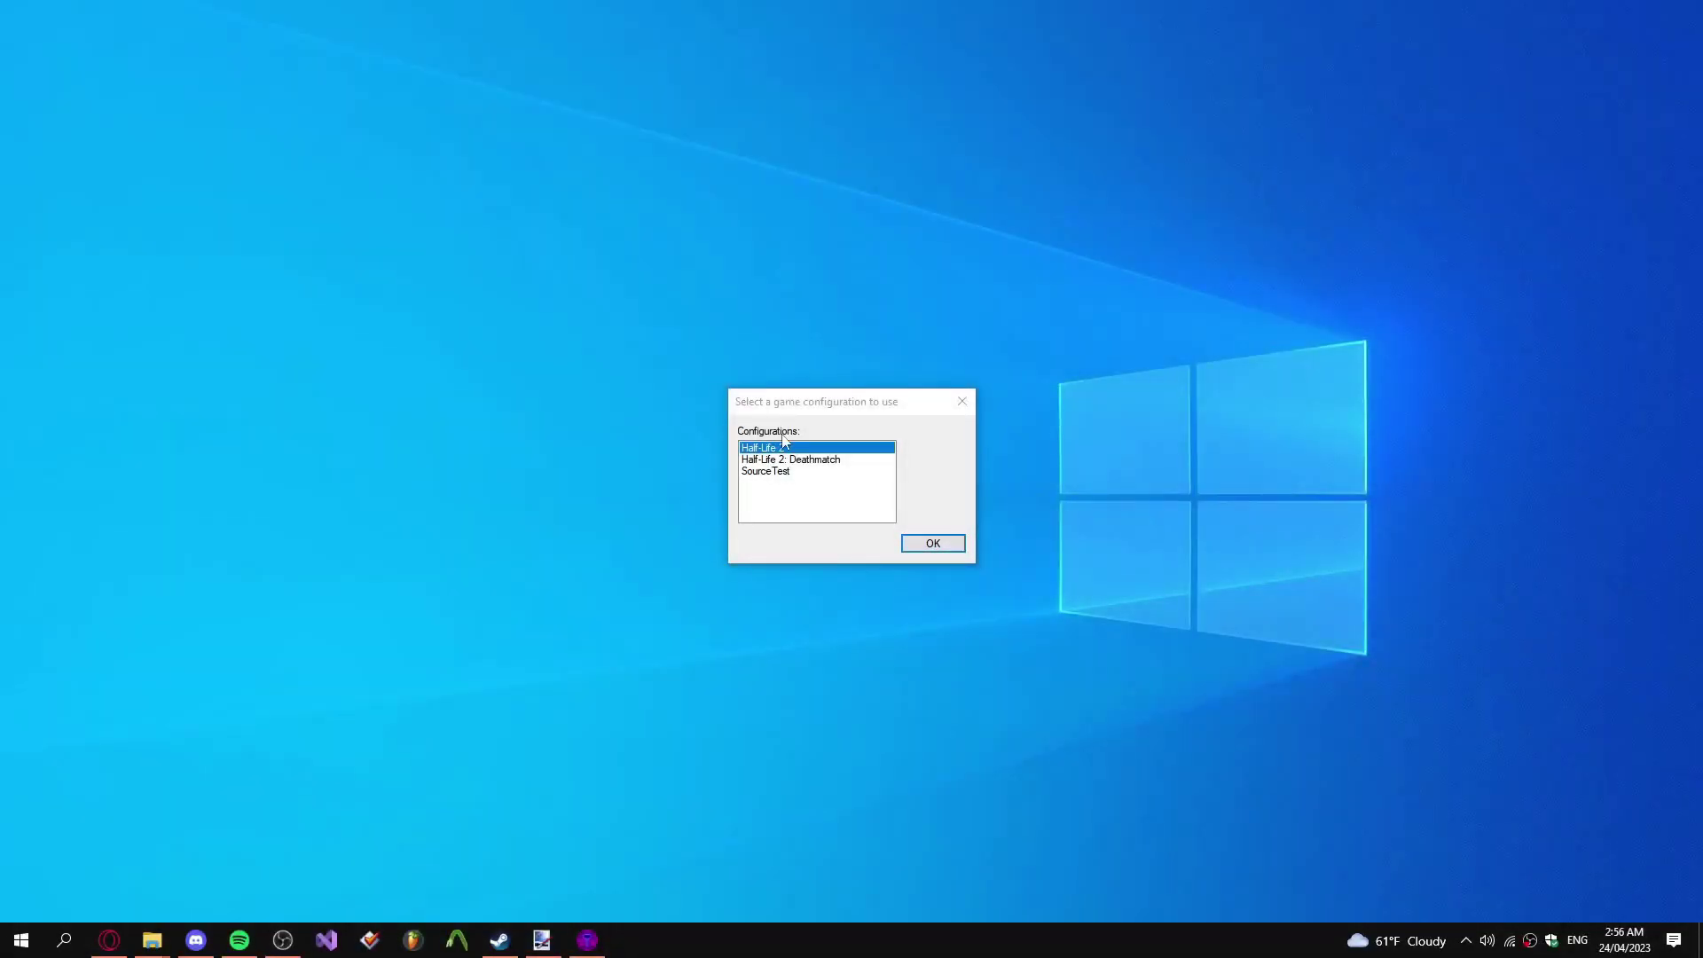
Step: Start the editor with the Half-Life 2 game configuration and create a new empty map
click(760, 407)
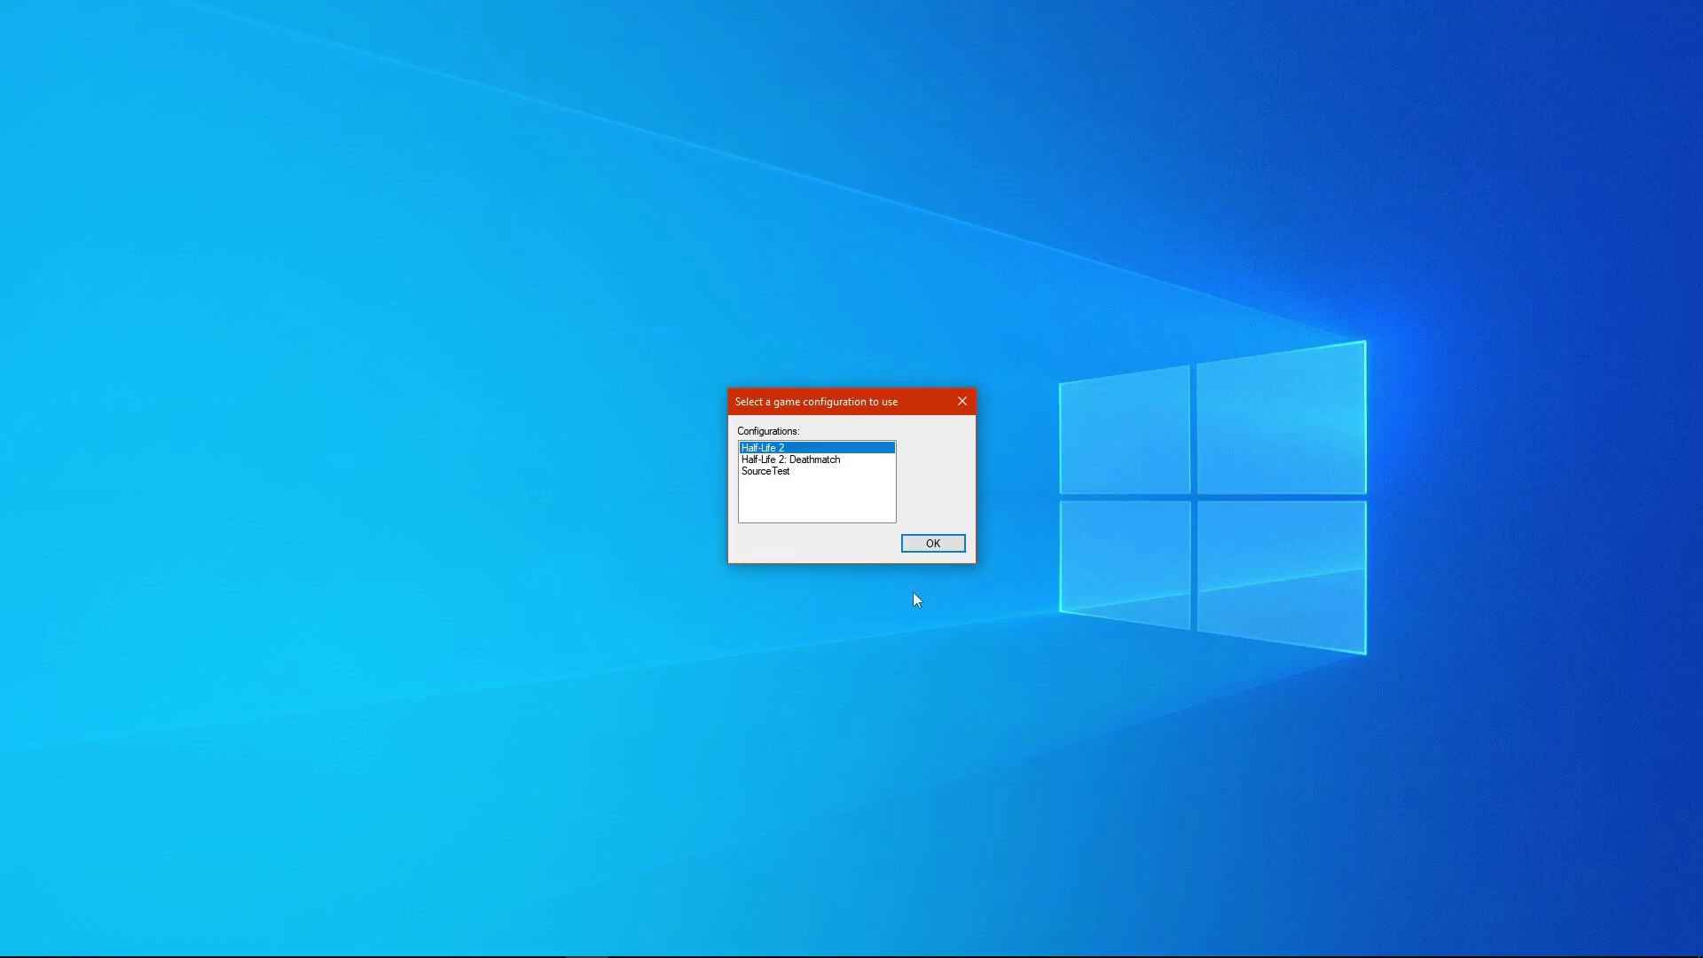
click(946, 544)
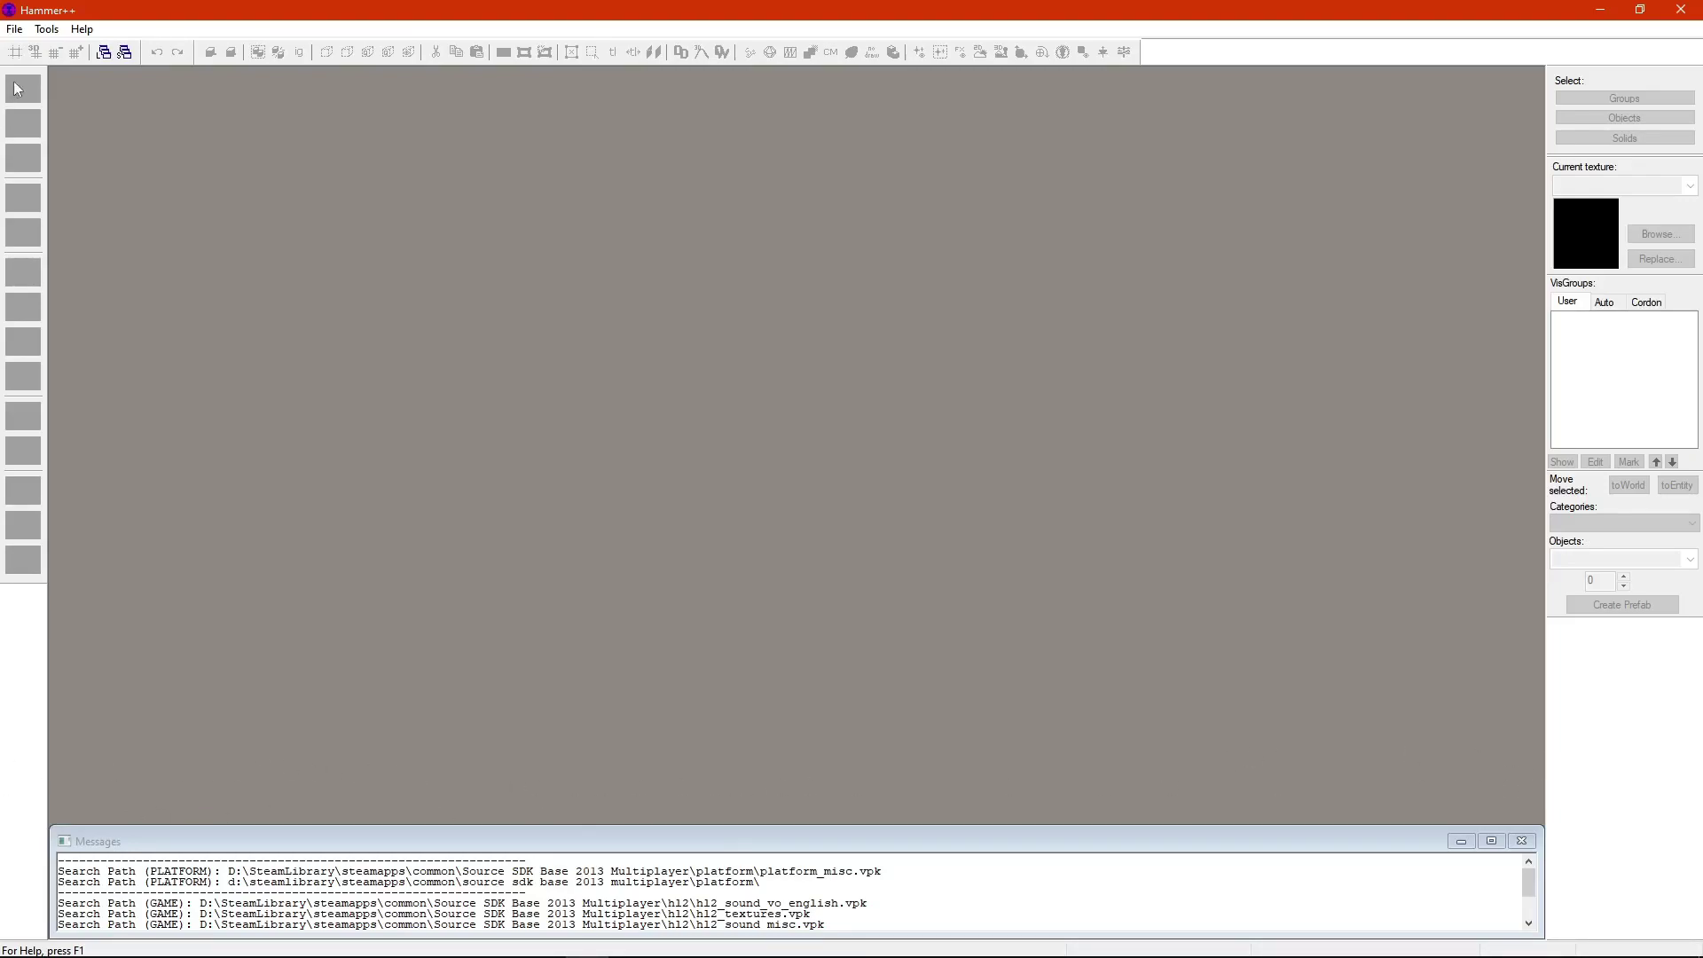
click(14, 30)
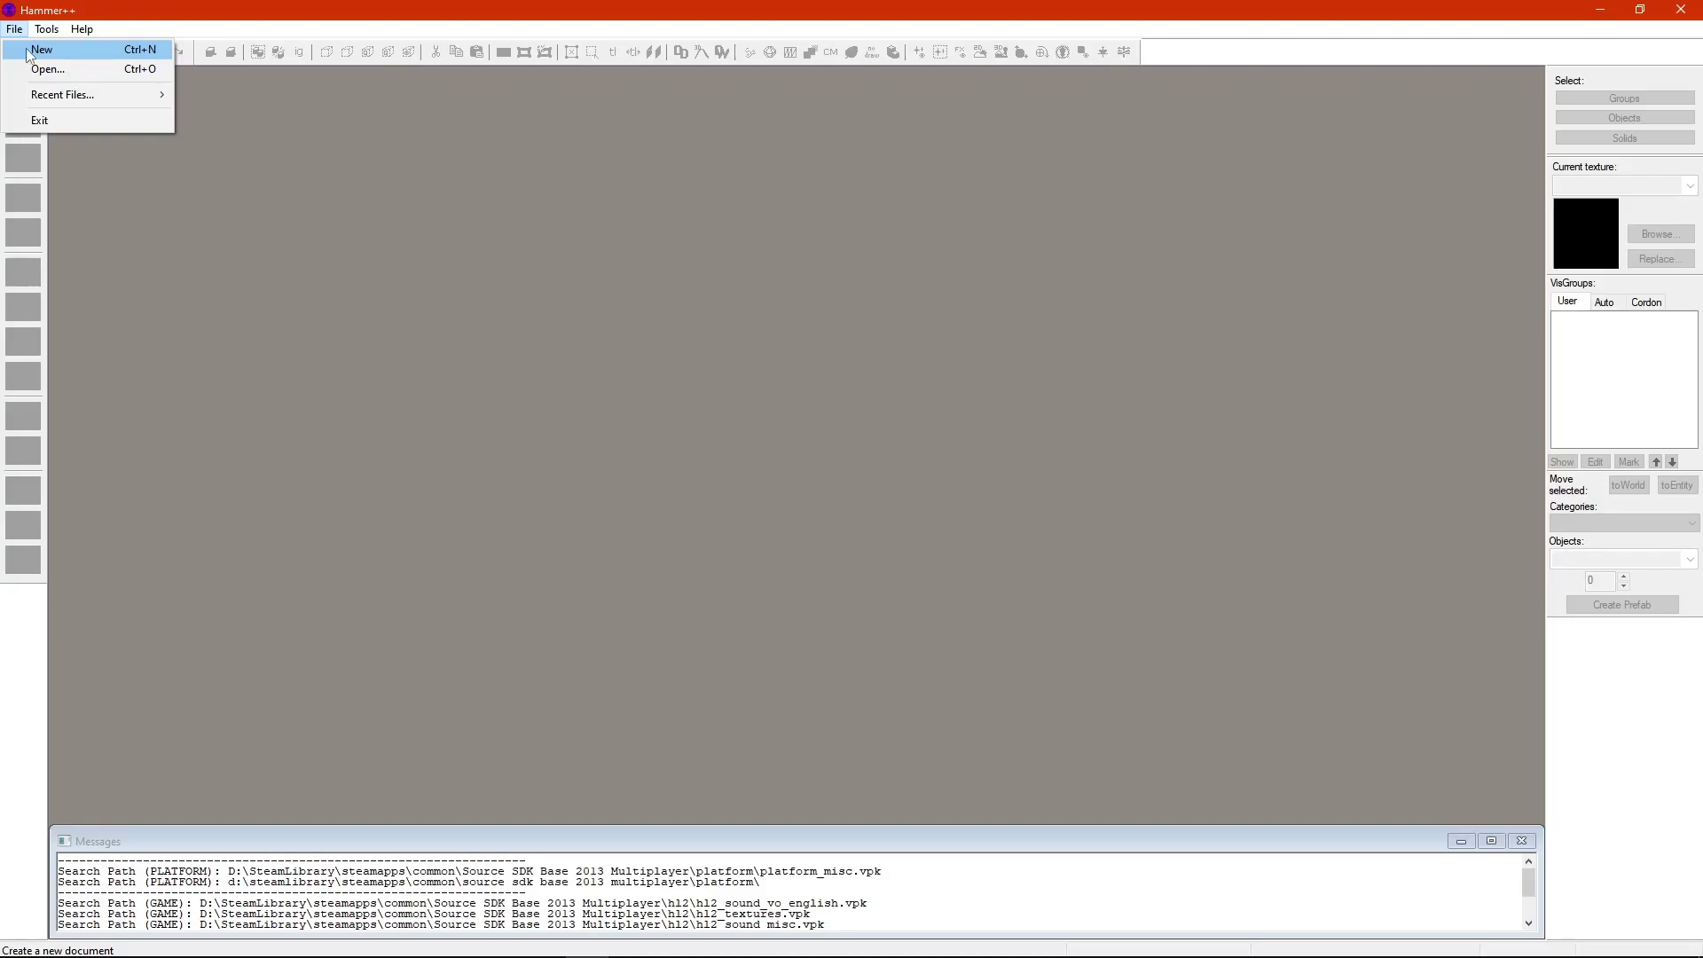
click(28, 50)
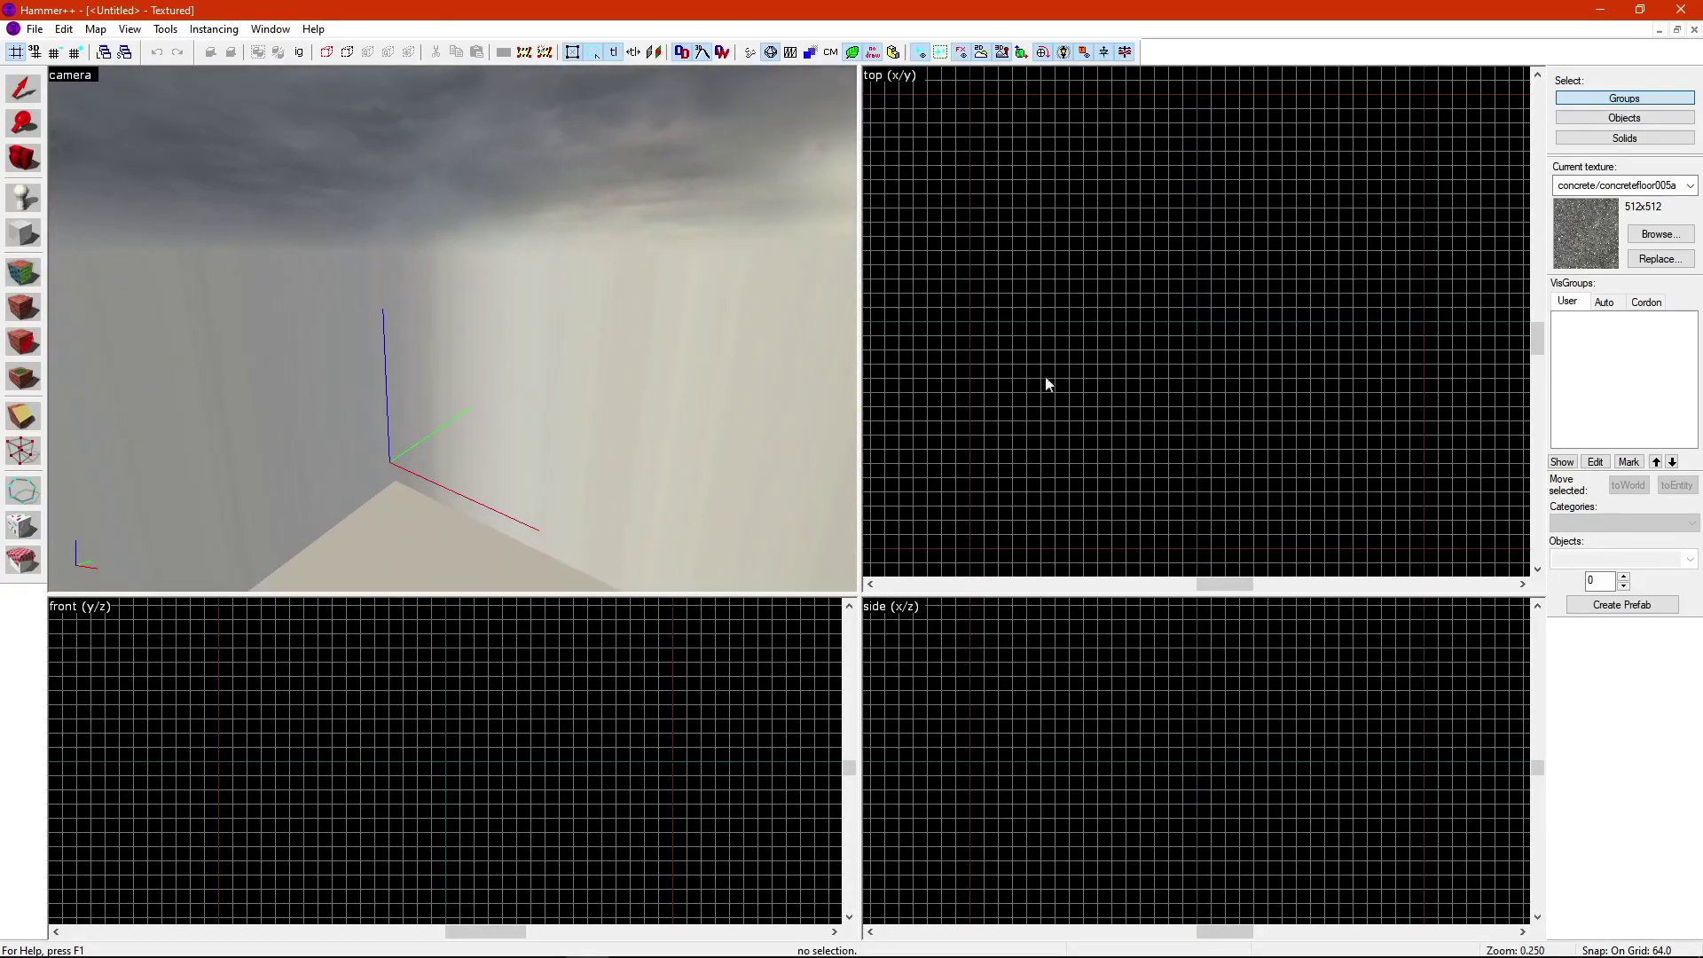
Step: Filter the texture library by "dev" and choose dev/dev_measuregeneric01 as the current texture
click(1657, 233)
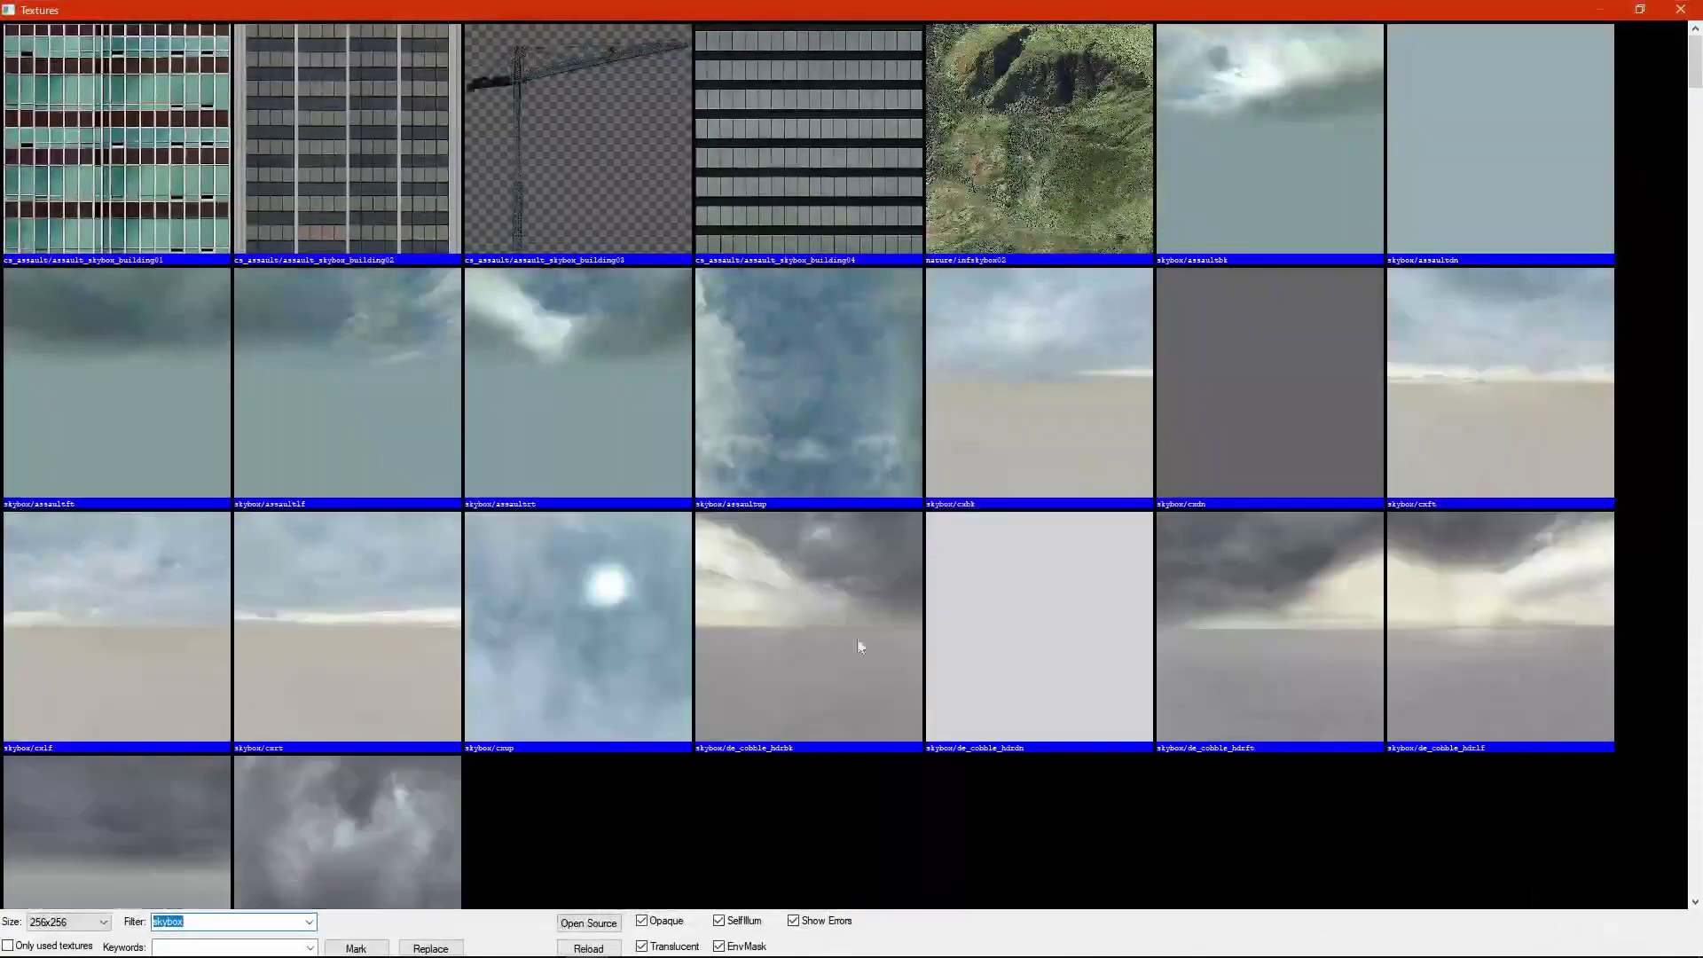
text(dre)
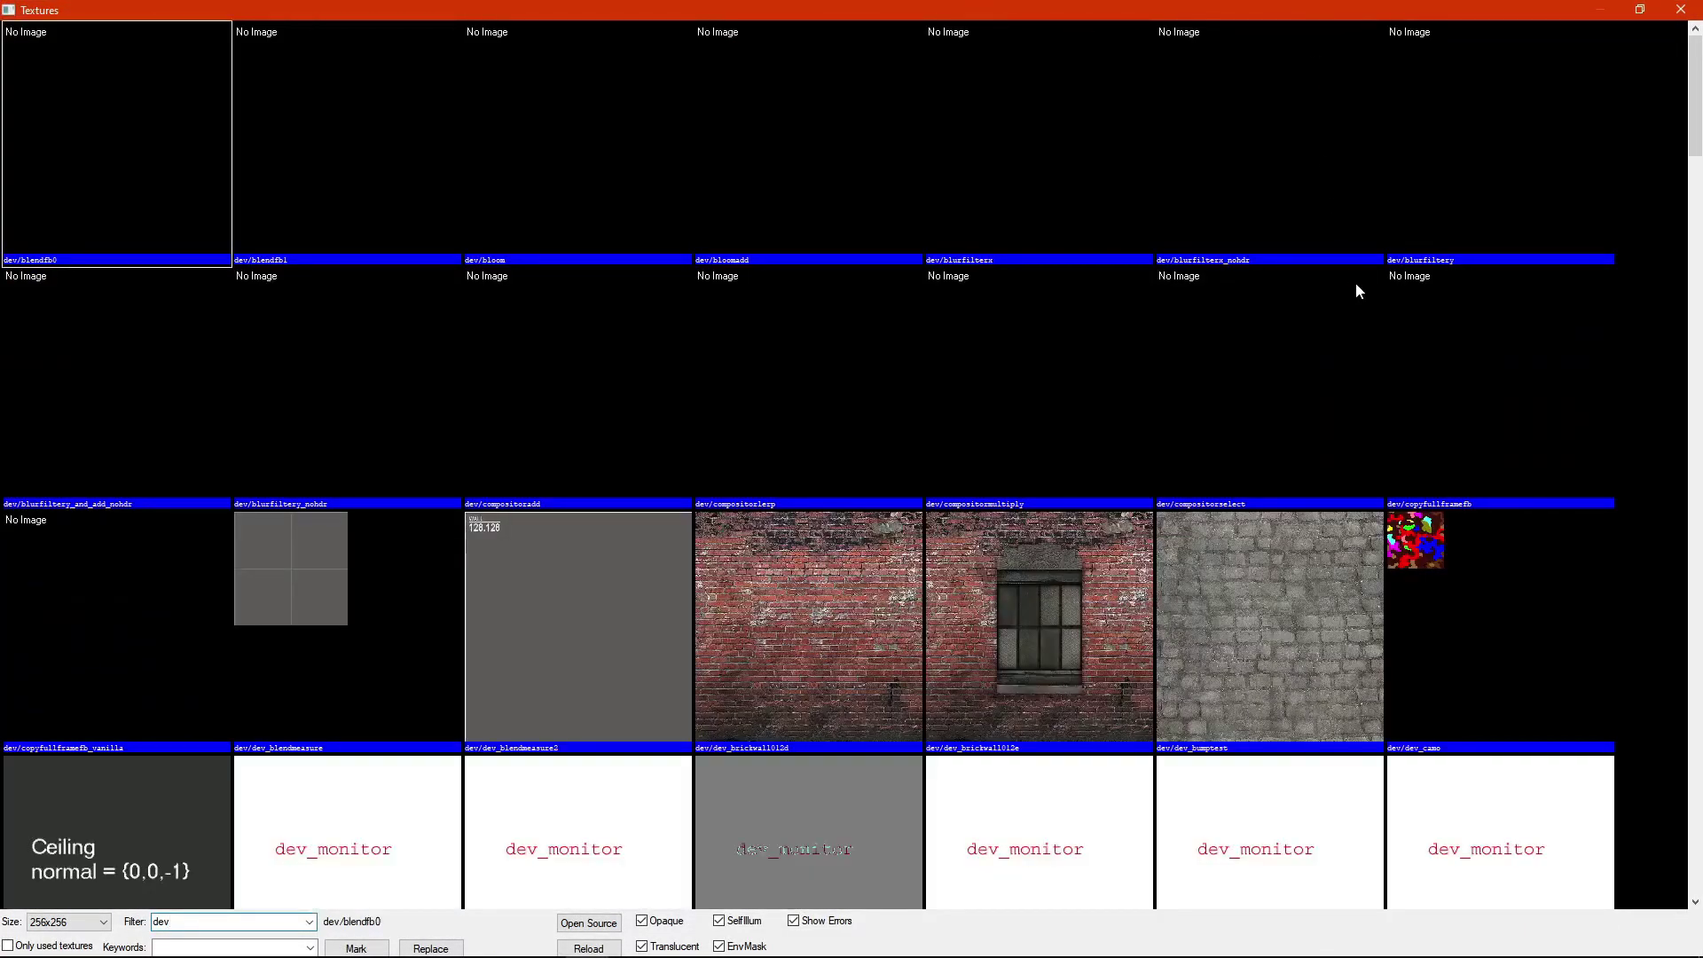
scroll(1492, 282, down, 10)
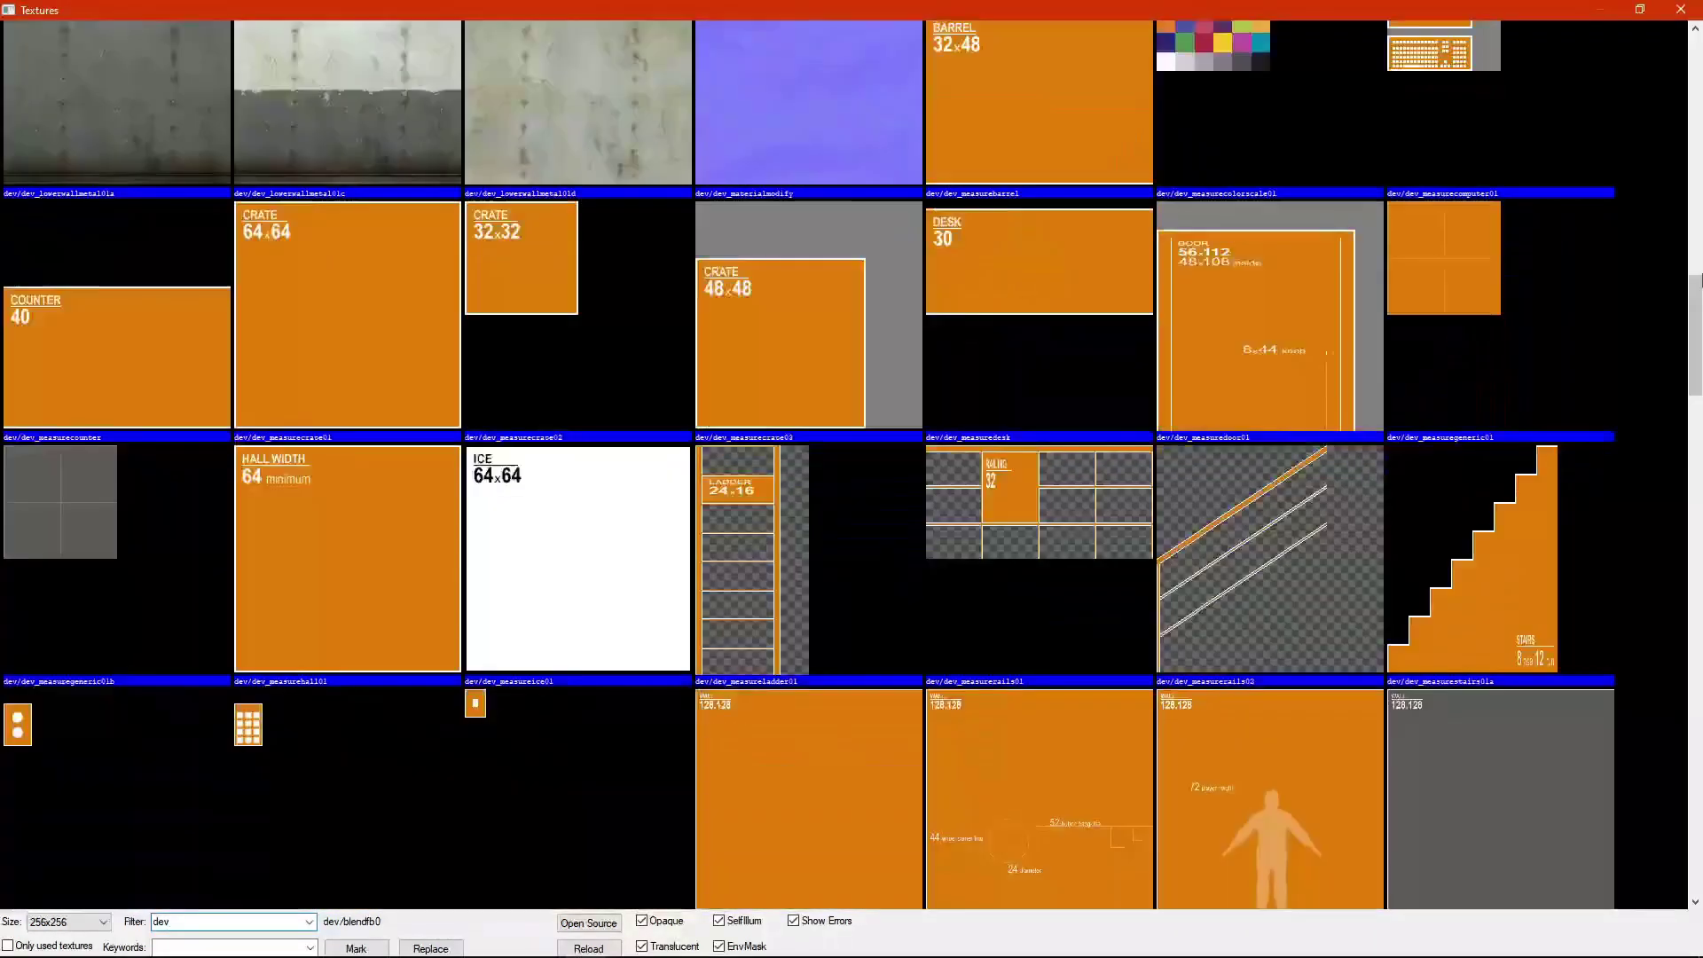
scroll(1696, 282, down, 10)
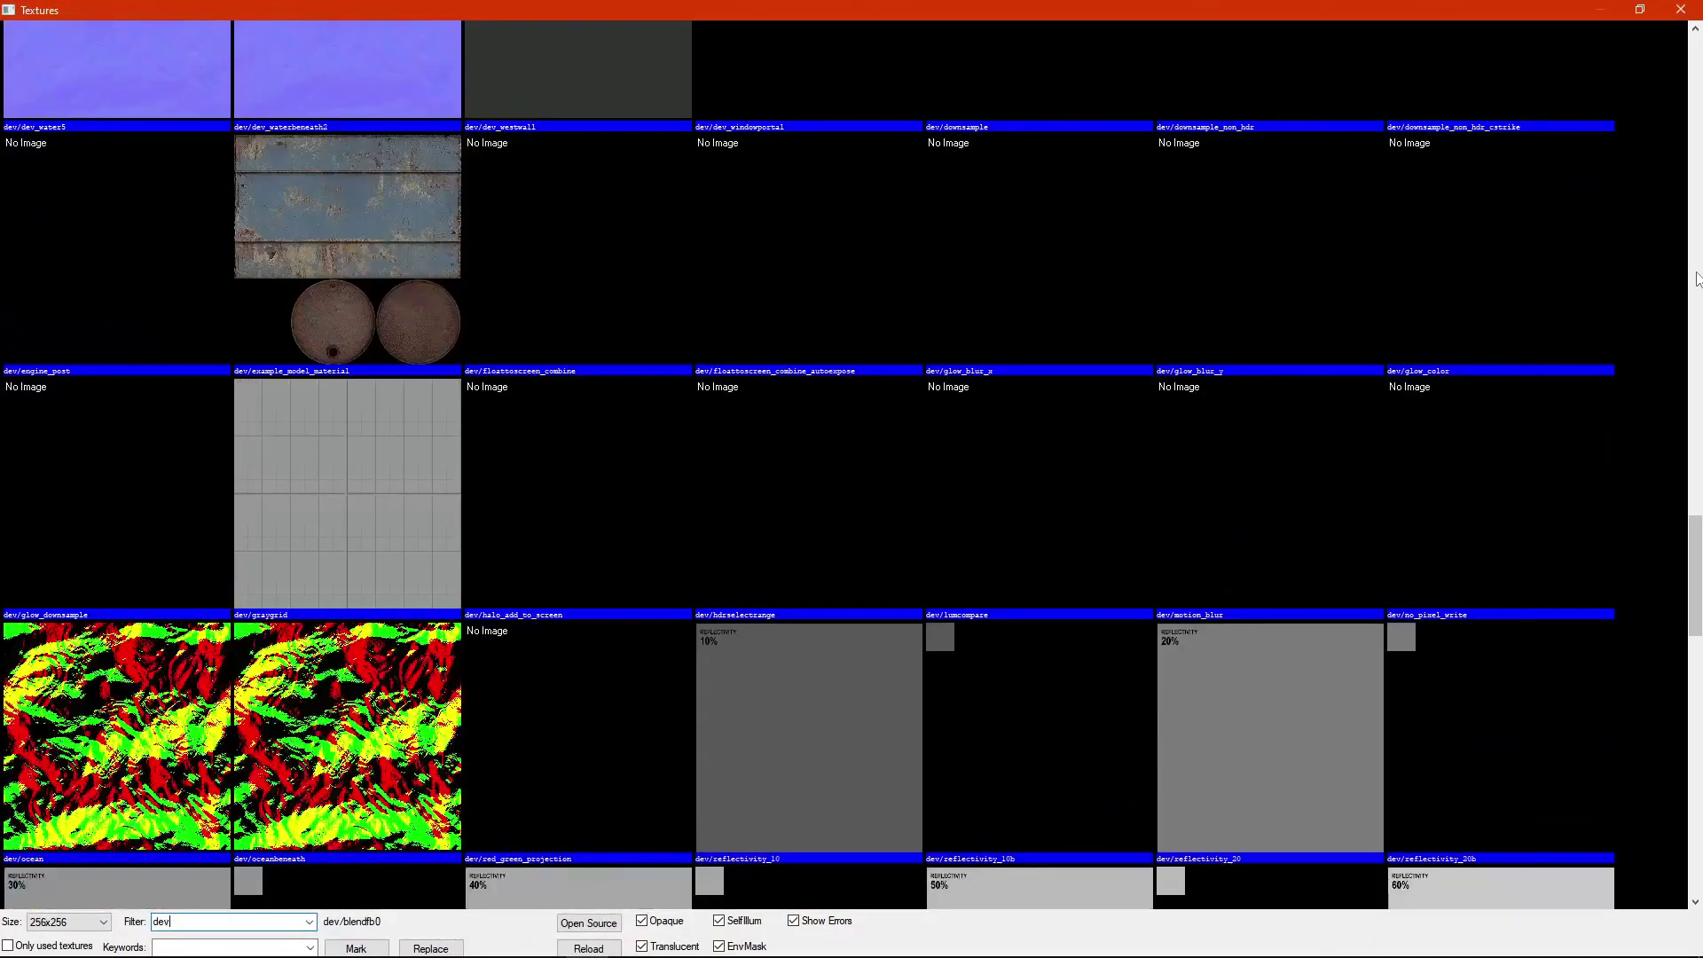
scroll(1630, 334, down, 10)
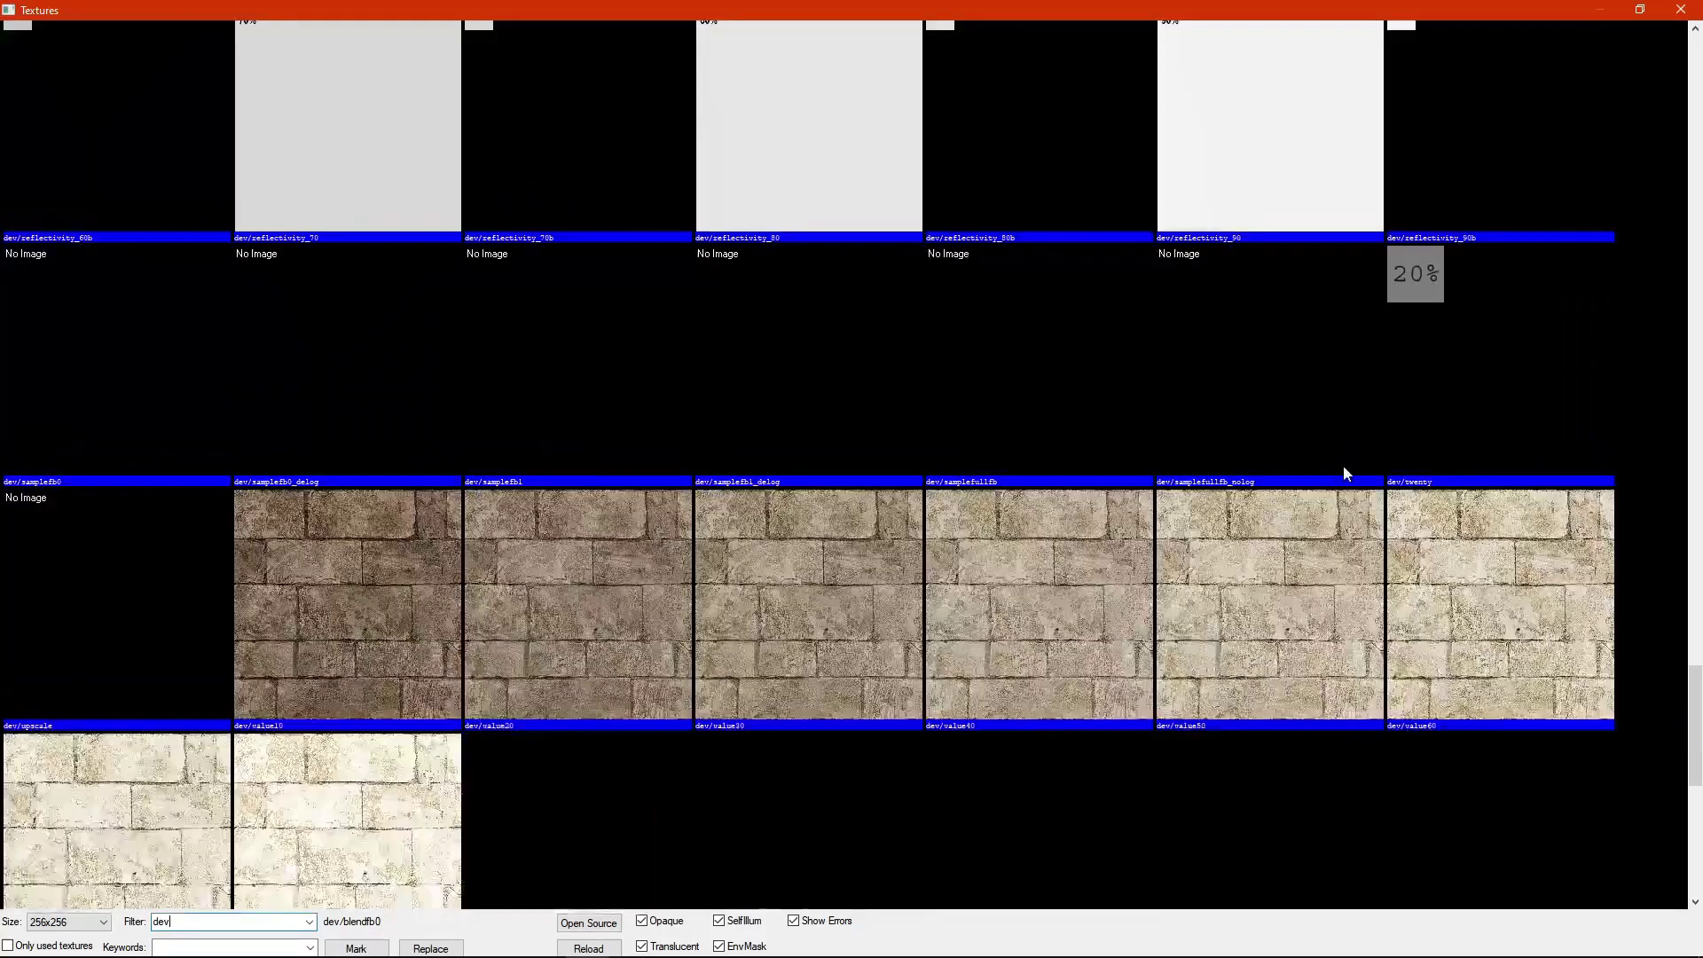
scroll(1226, 519, up, 15)
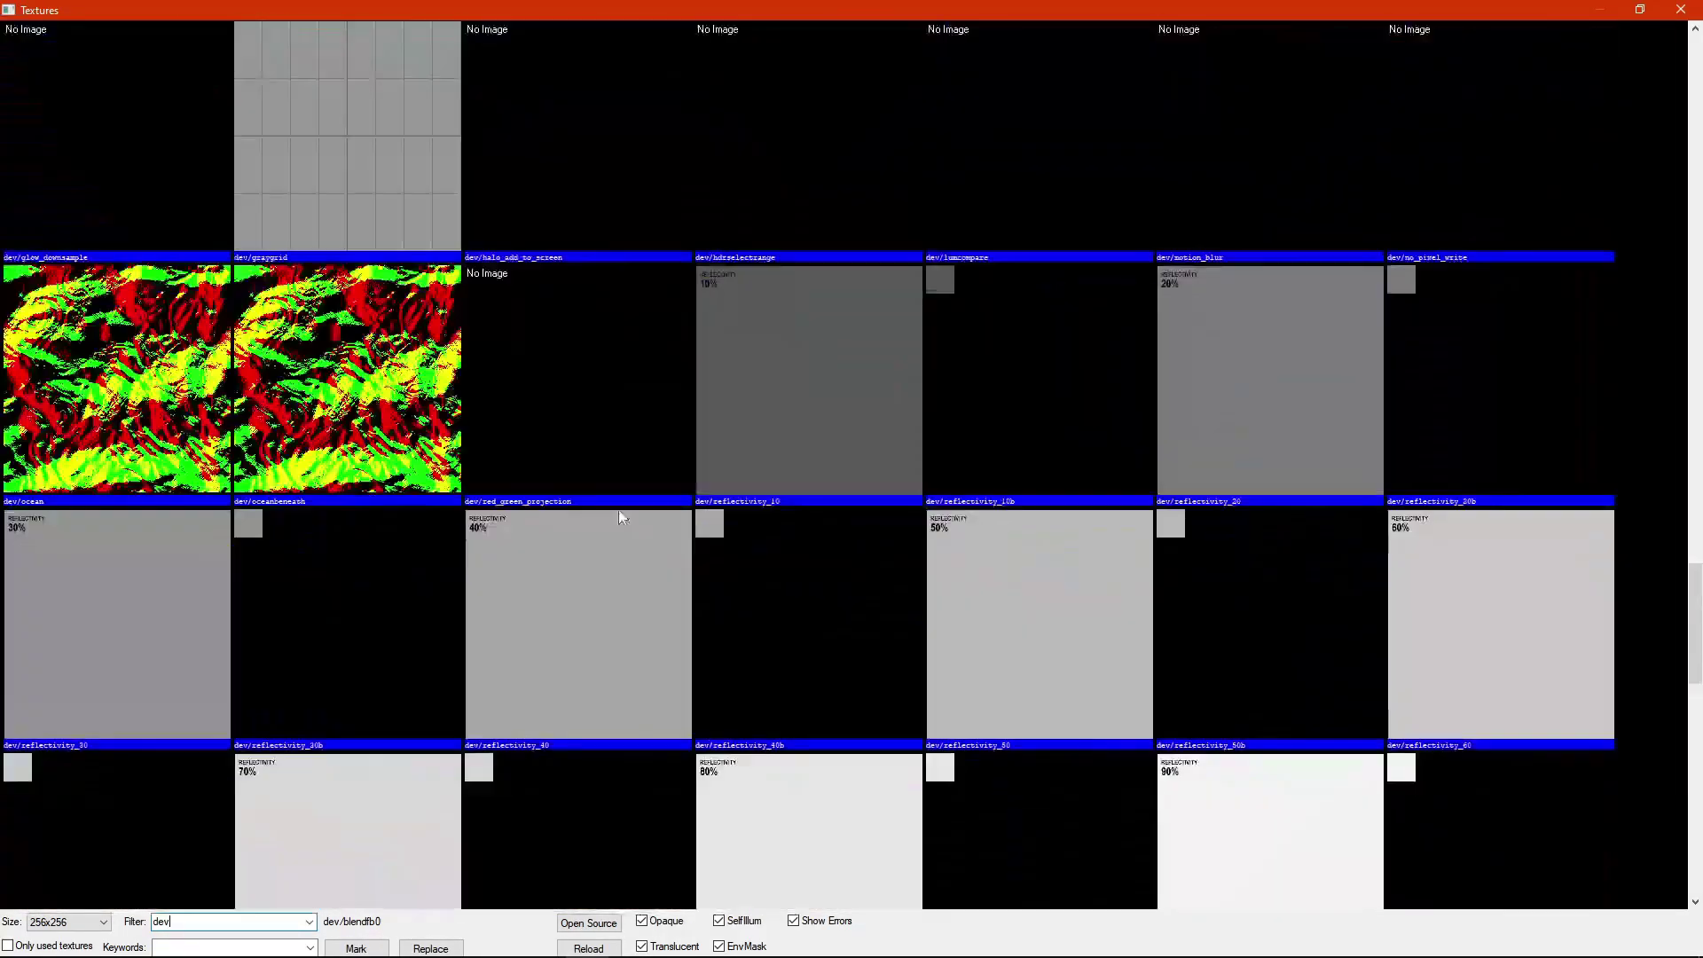
scroll(608, 518, up, 6)
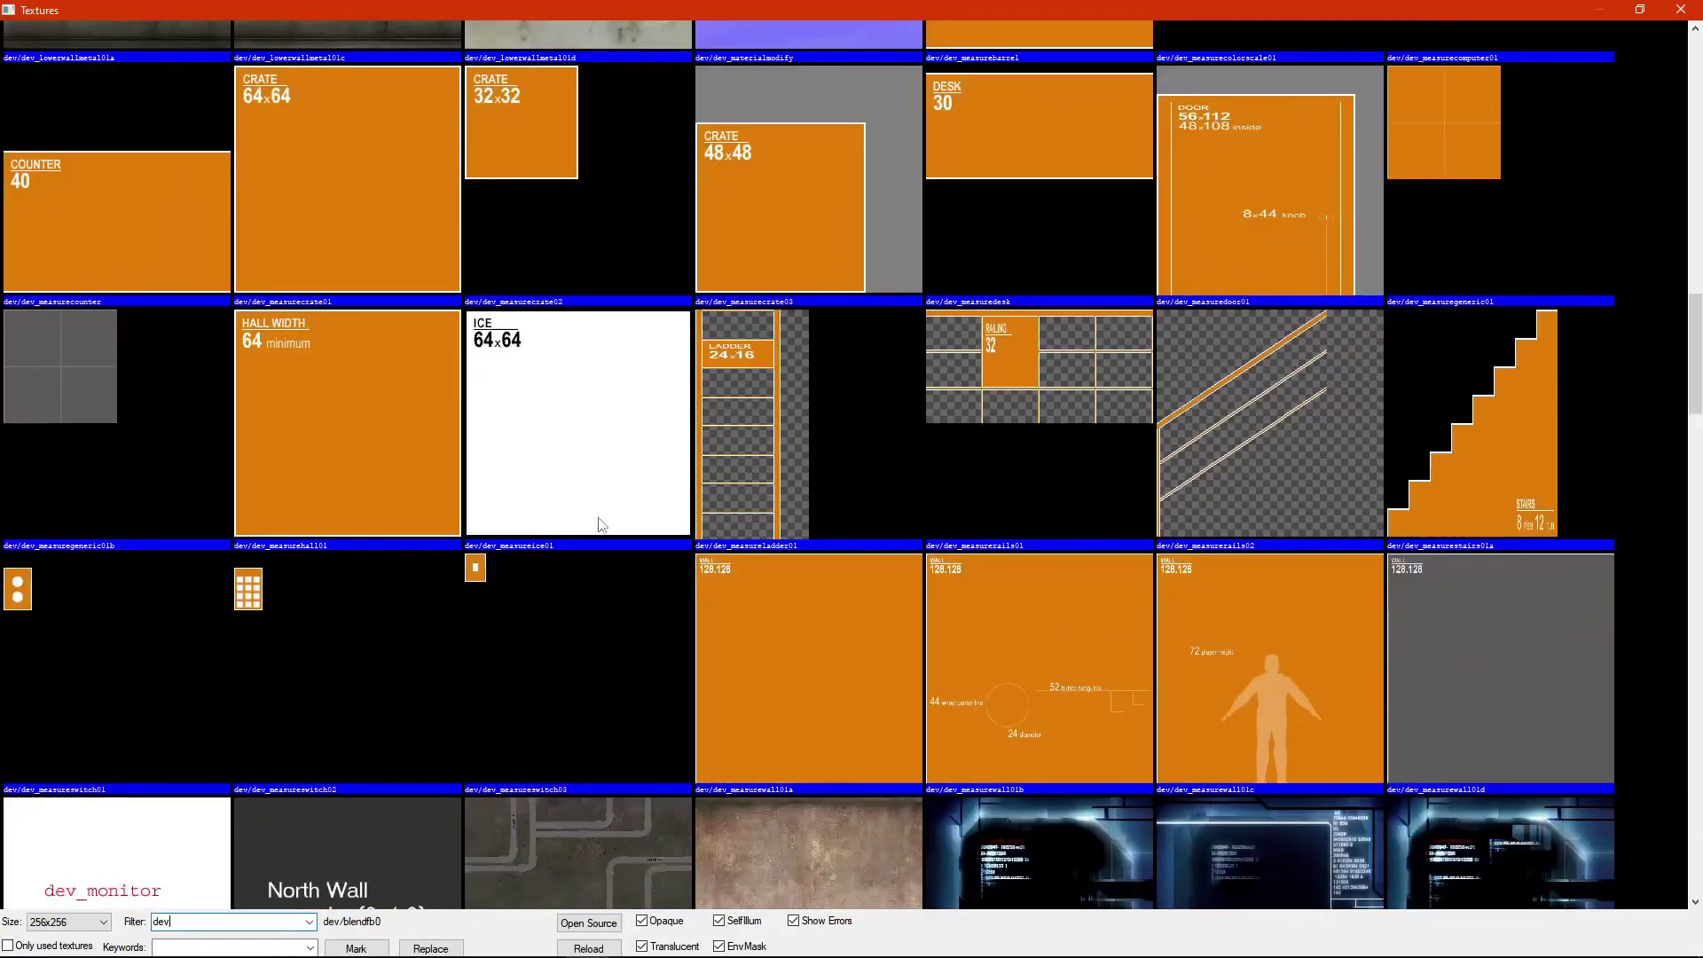
scroll(531, 603, up, 15)
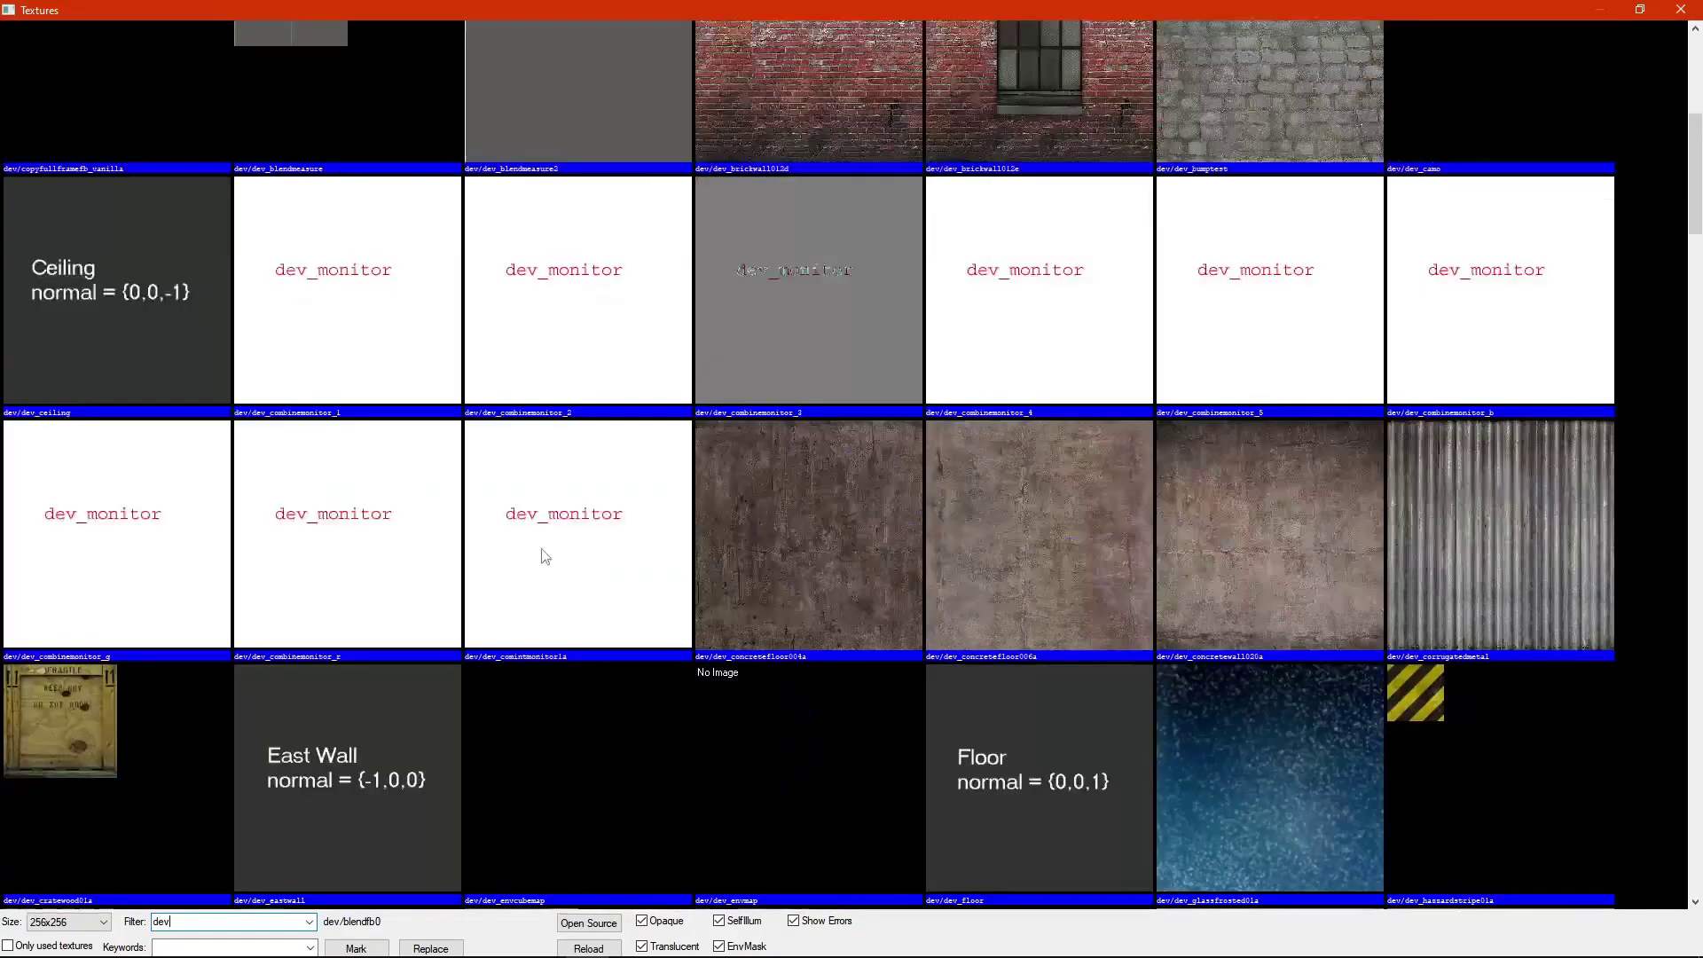
scroll(523, 543, up, 5)
scroll(519, 523, down, 8)
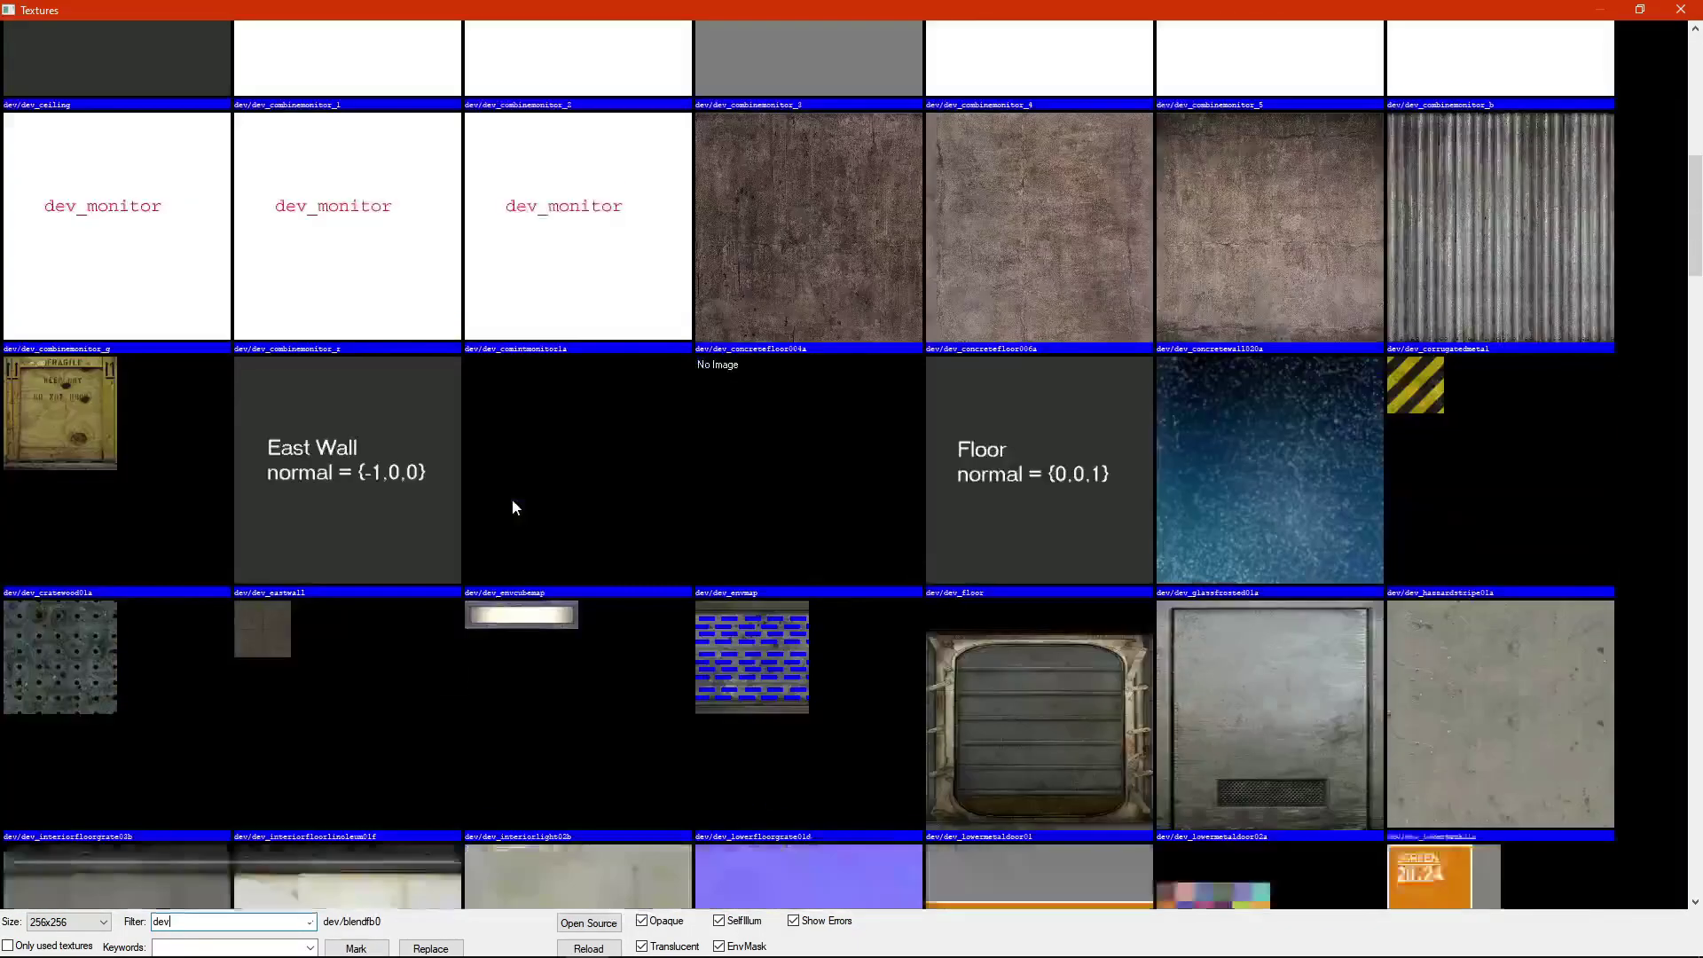
scroll(502, 510, up, 2)
scroll(487, 528, down, 5)
scroll(647, 477, down, 9)
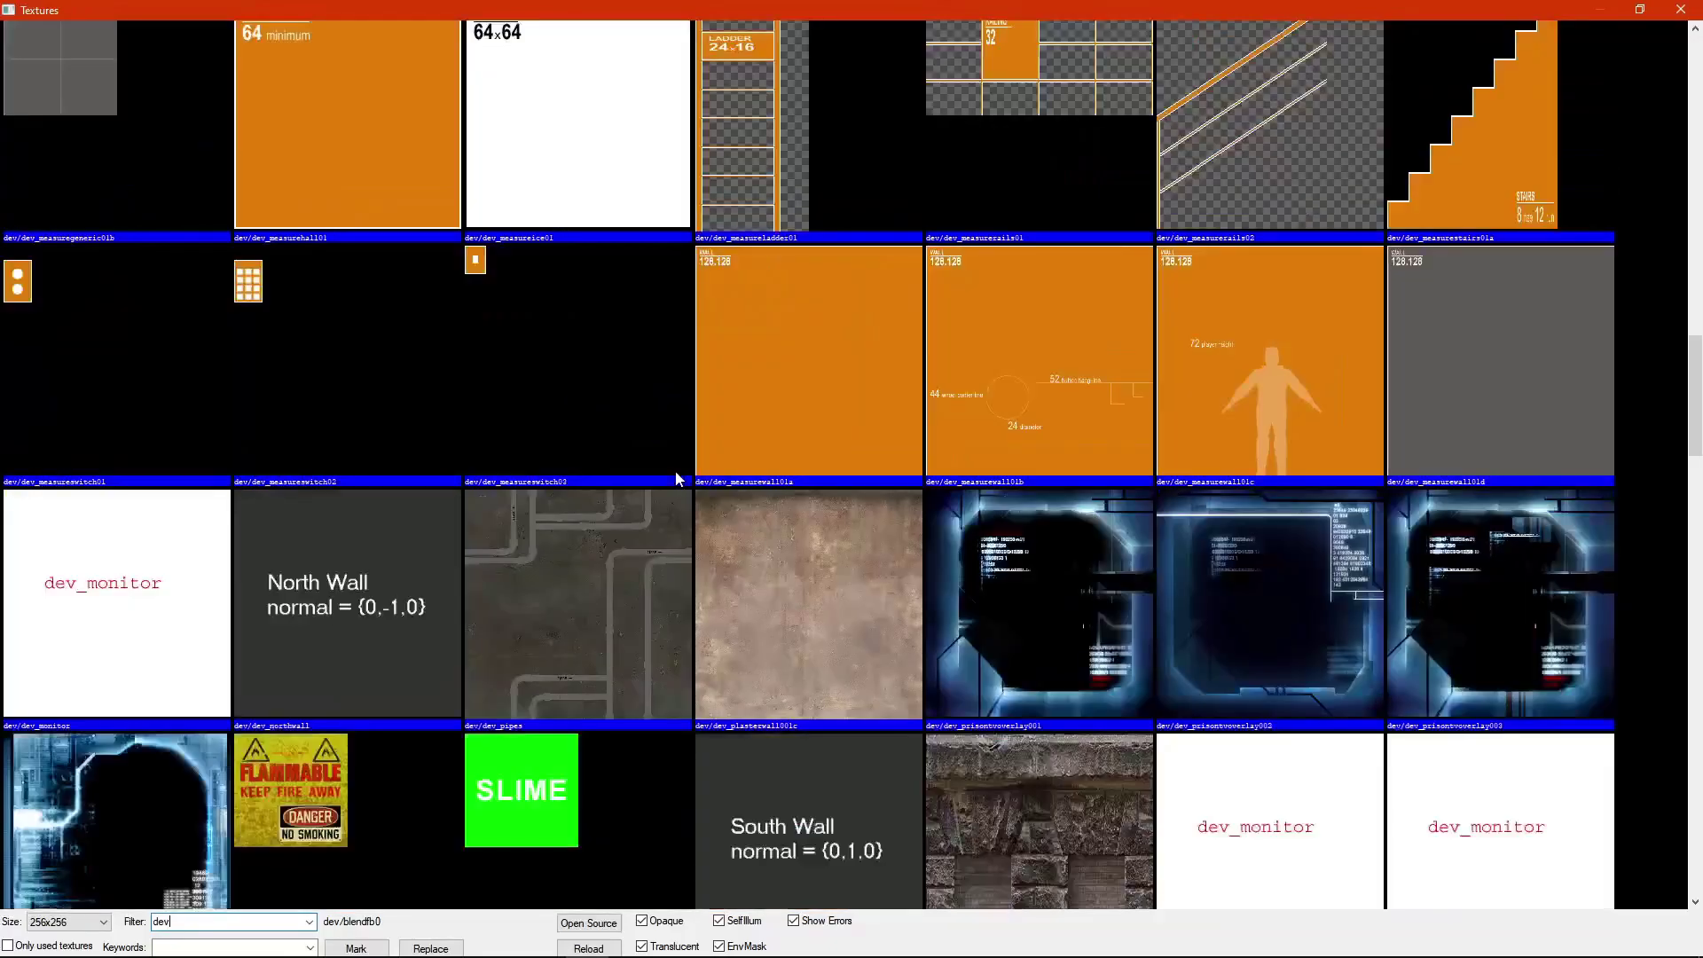
scroll(655, 479, down, 8)
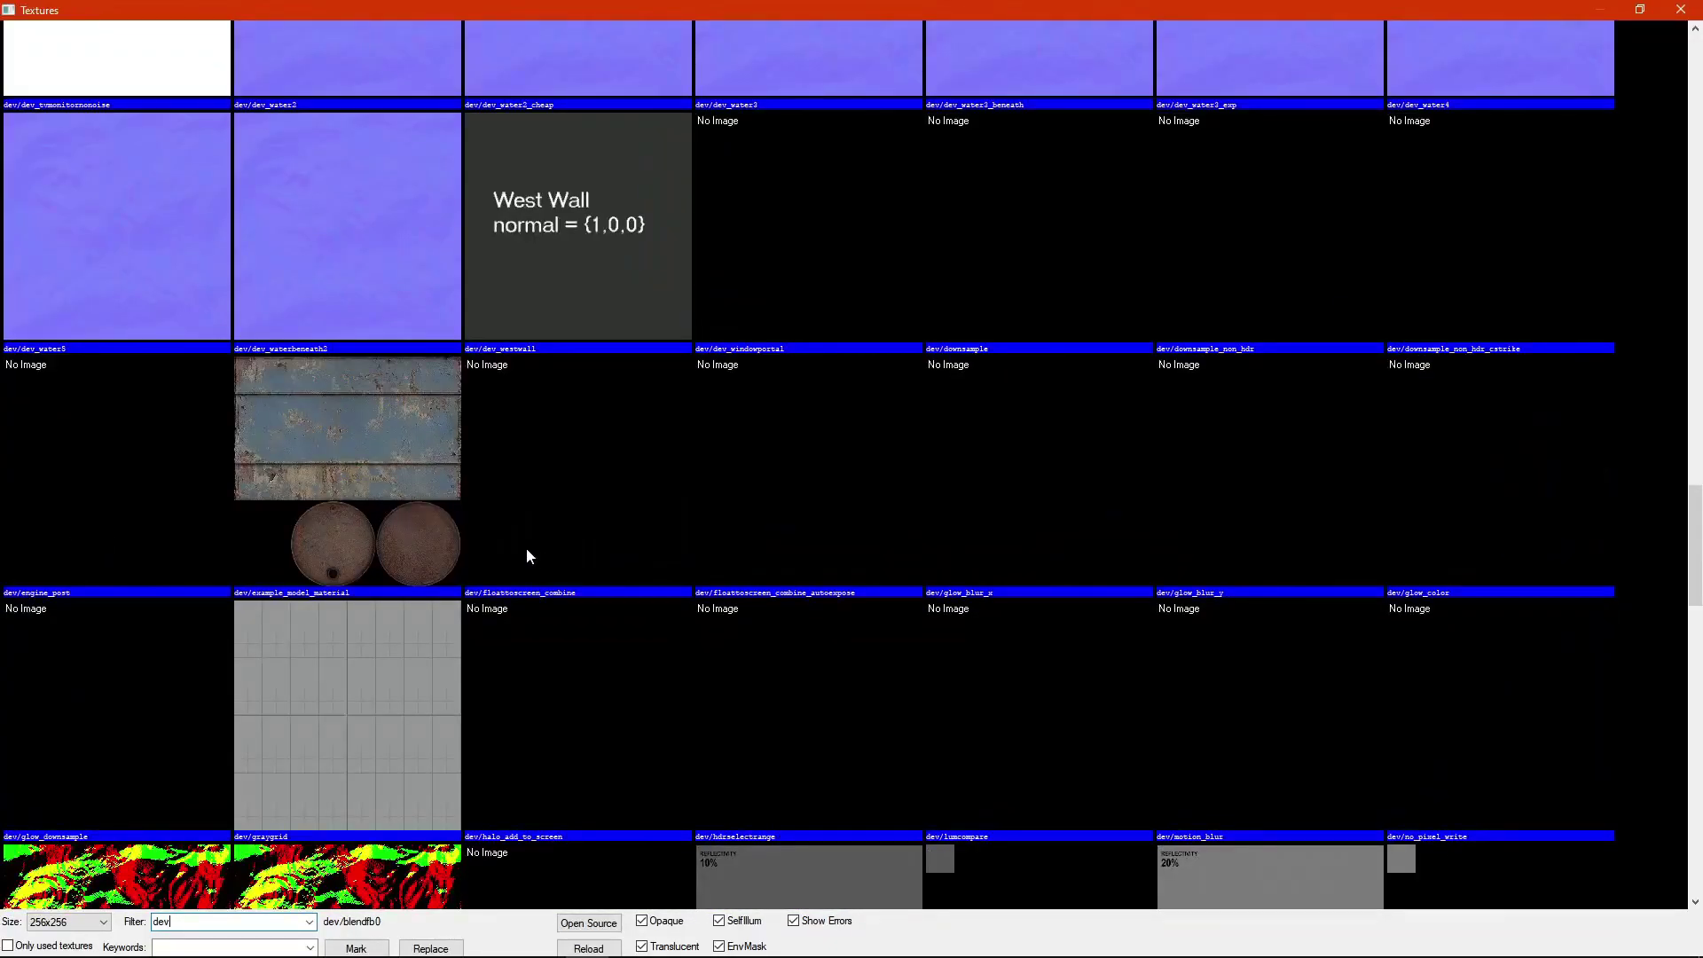
scroll(525, 548, down, 2)
scroll(526, 553, down, 15)
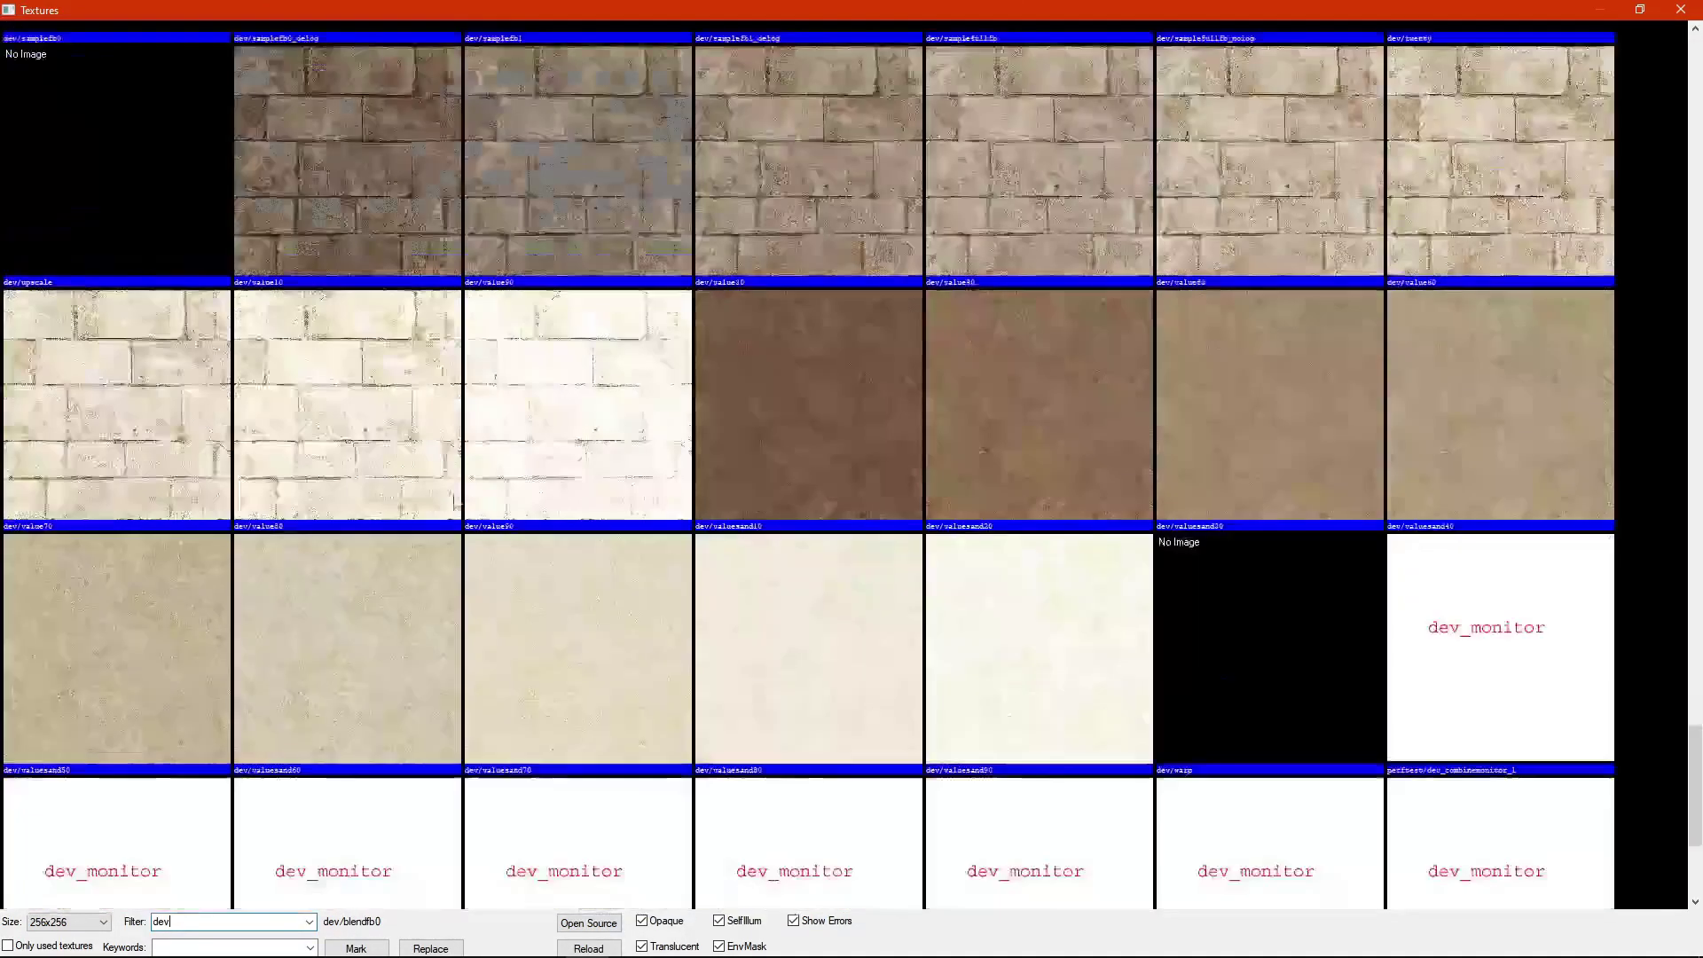
scroll(620, 467, up, 15)
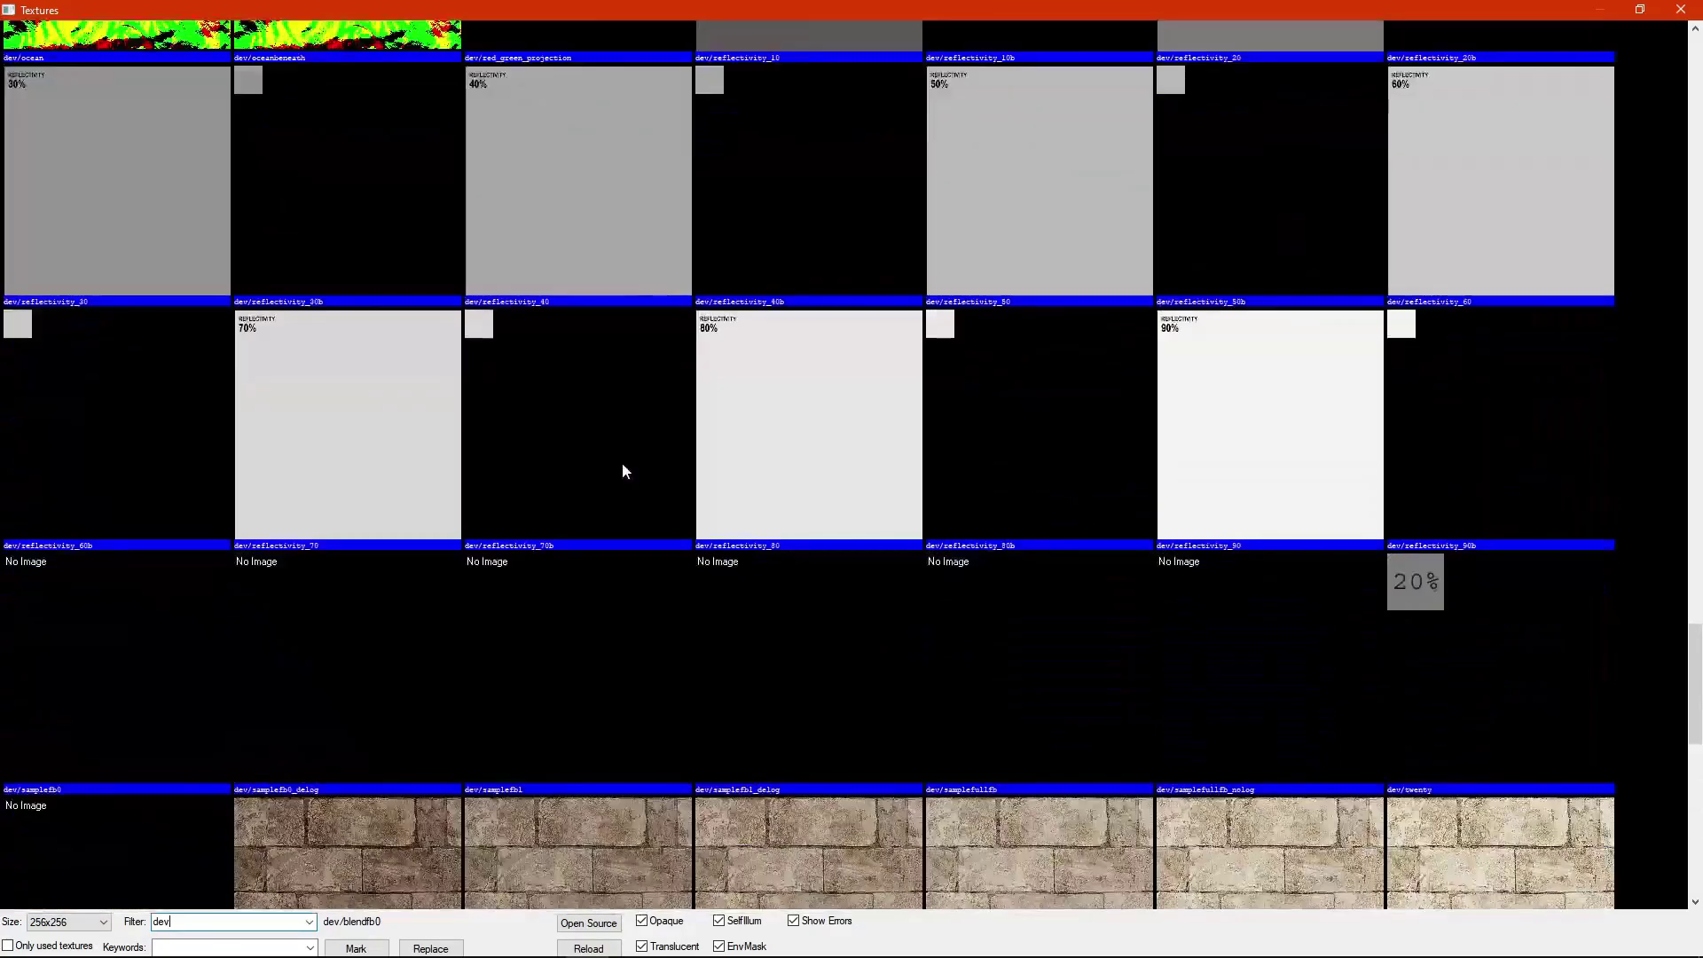
scroll(624, 471, up, 10)
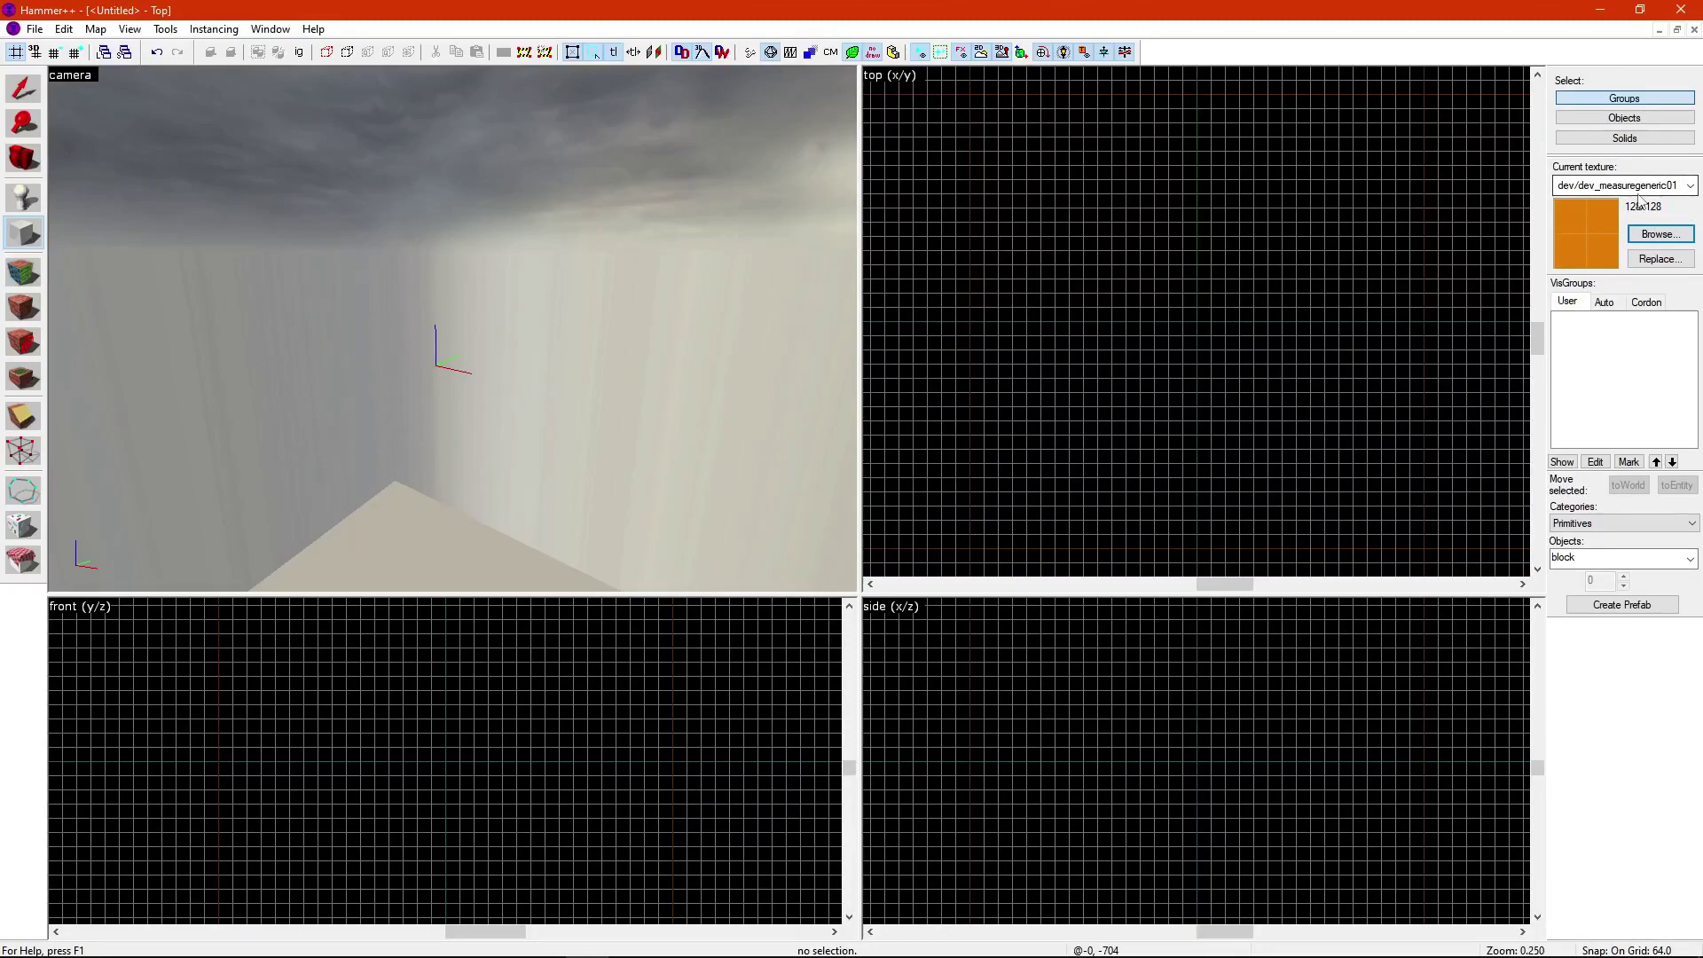
Step: Reopen the texture library and examine the developer measurement textures around the current one
click(1686, 235)
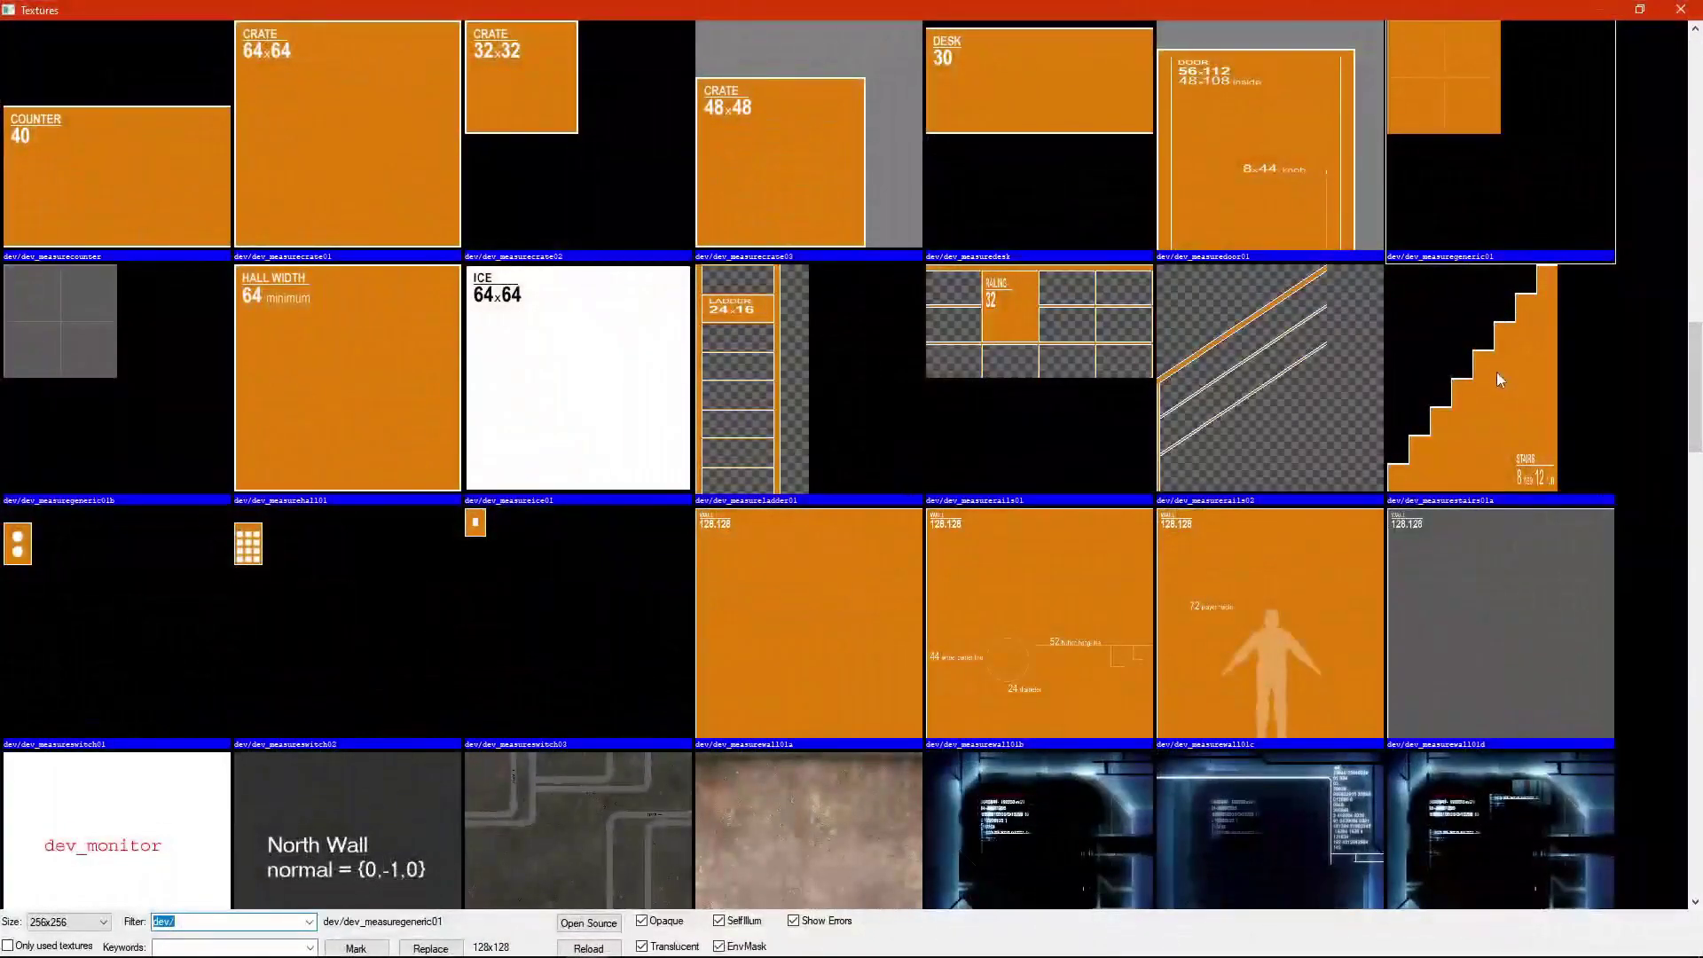
scroll(1476, 424, down, 1)
scroll(1475, 421, up, 2)
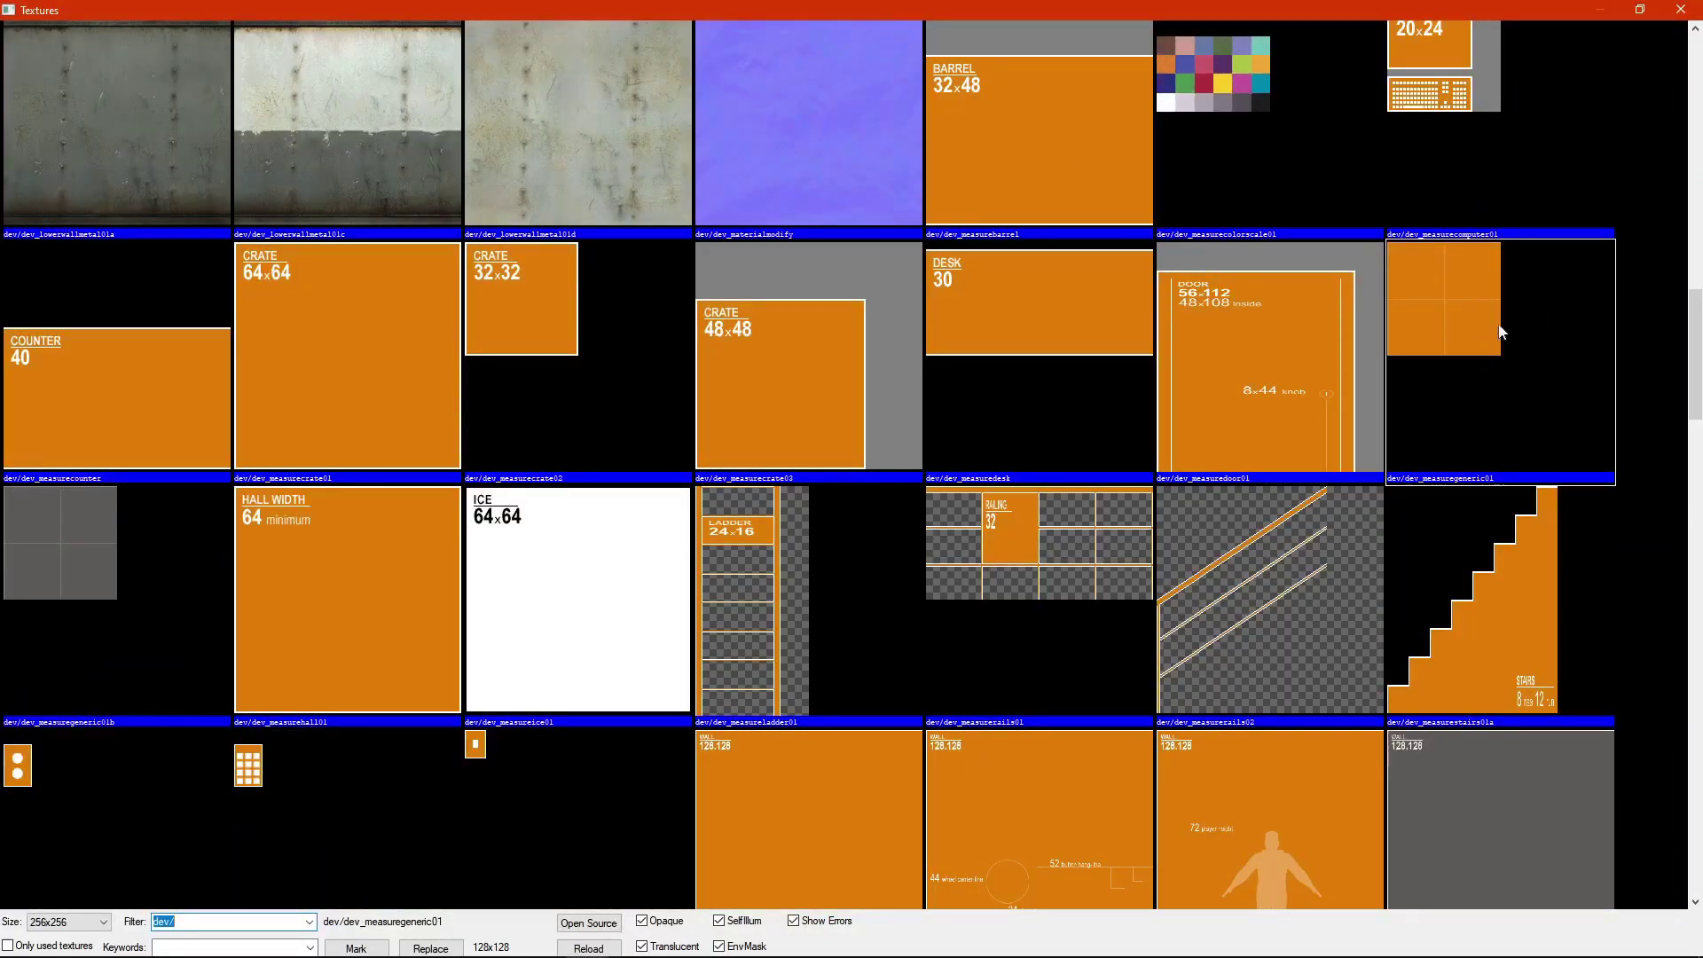
scroll(1501, 332, up, 1)
scroll(202, 416, down, 2)
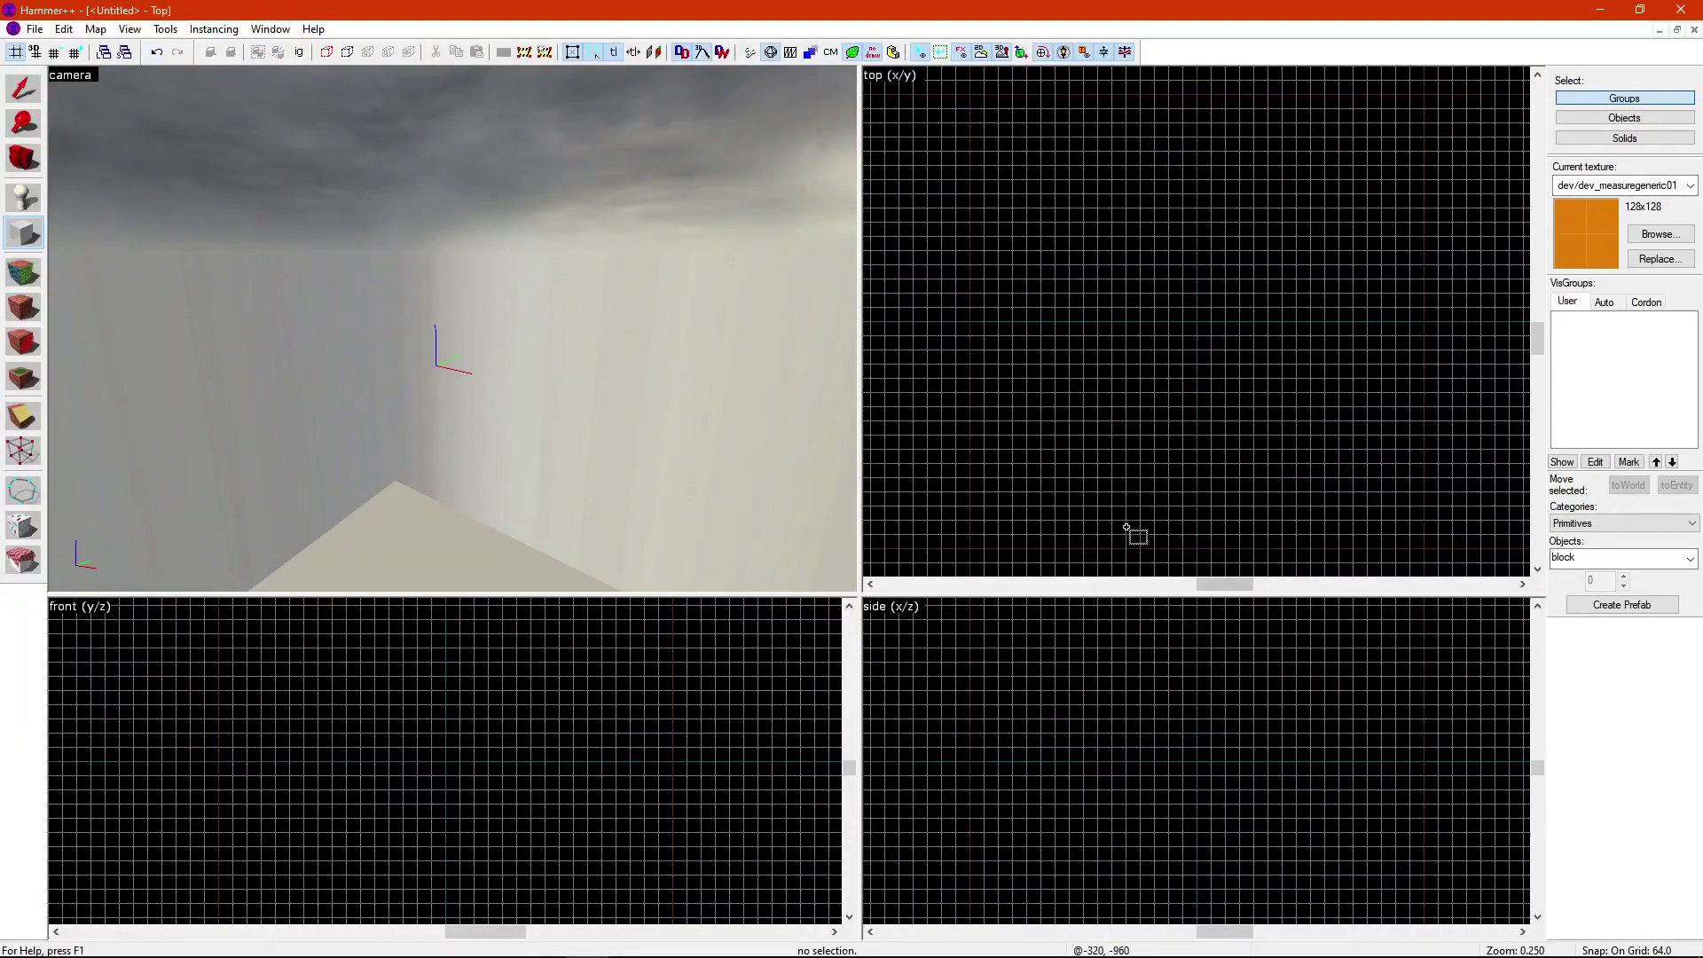
Step: Outline a new block with a 128 by 128 unit footprint centred on the origin in the top view
scroll(1140, 406, down, 5)
scroll(1169, 408, down, 2)
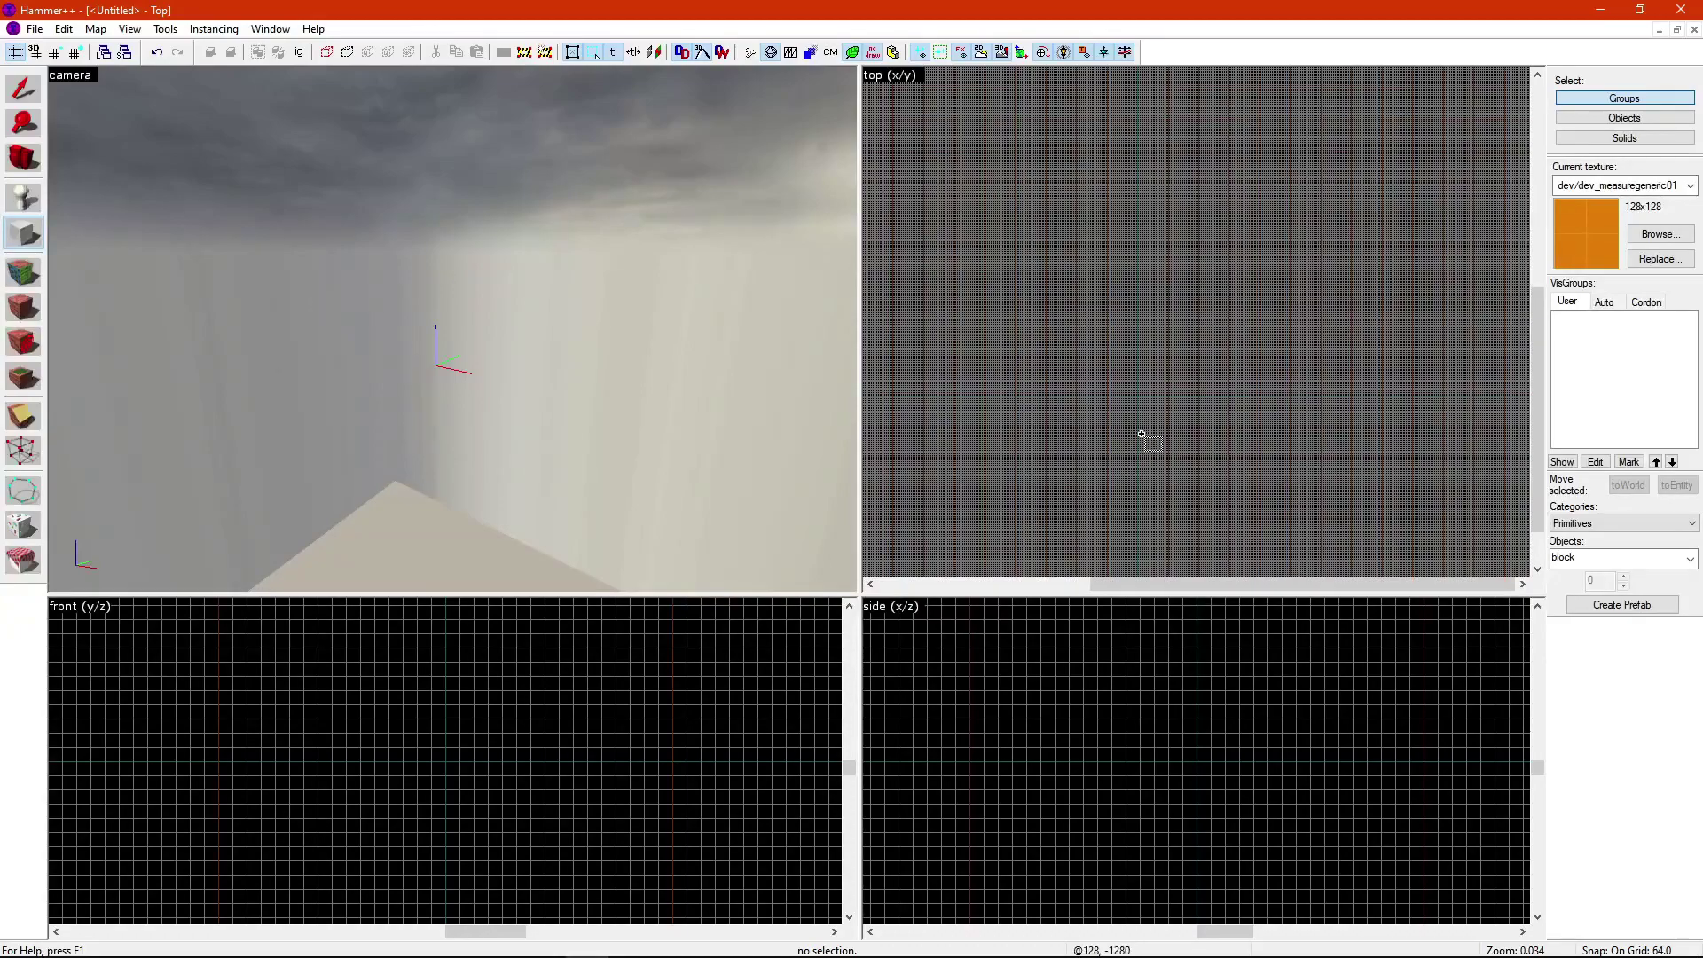
scroll(1144, 441, up, 4)
scroll(1116, 302, up, 2)
scroll(1152, 355, up, 2)
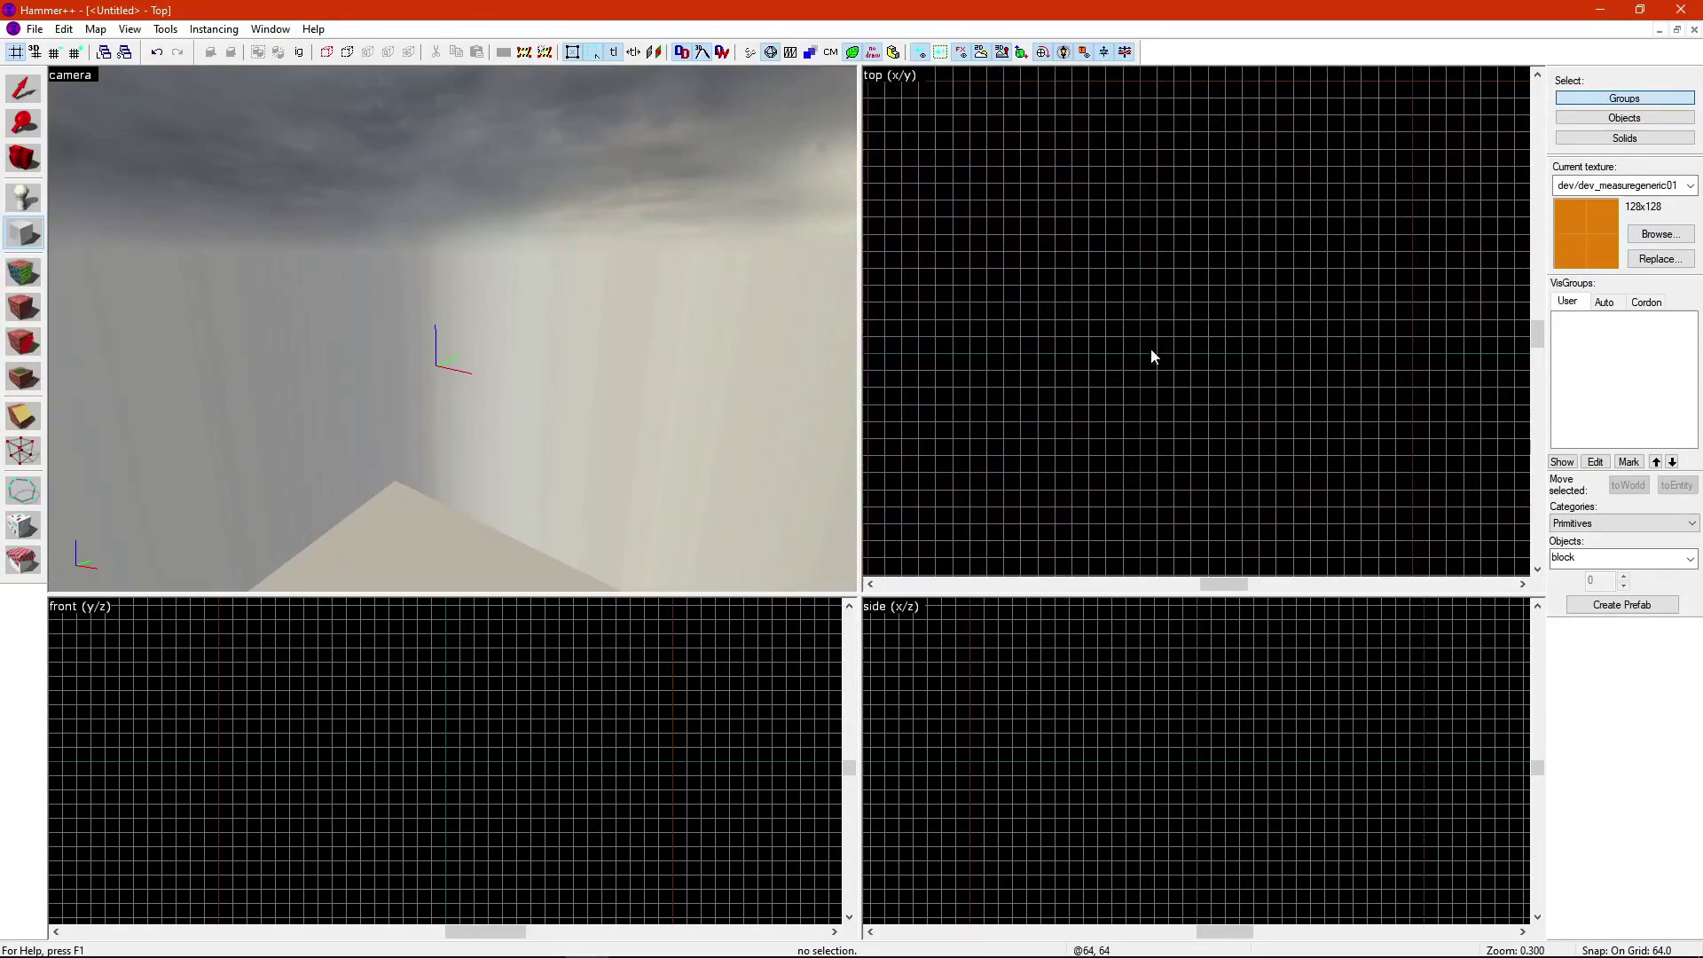
scroll(1124, 368, up, 5)
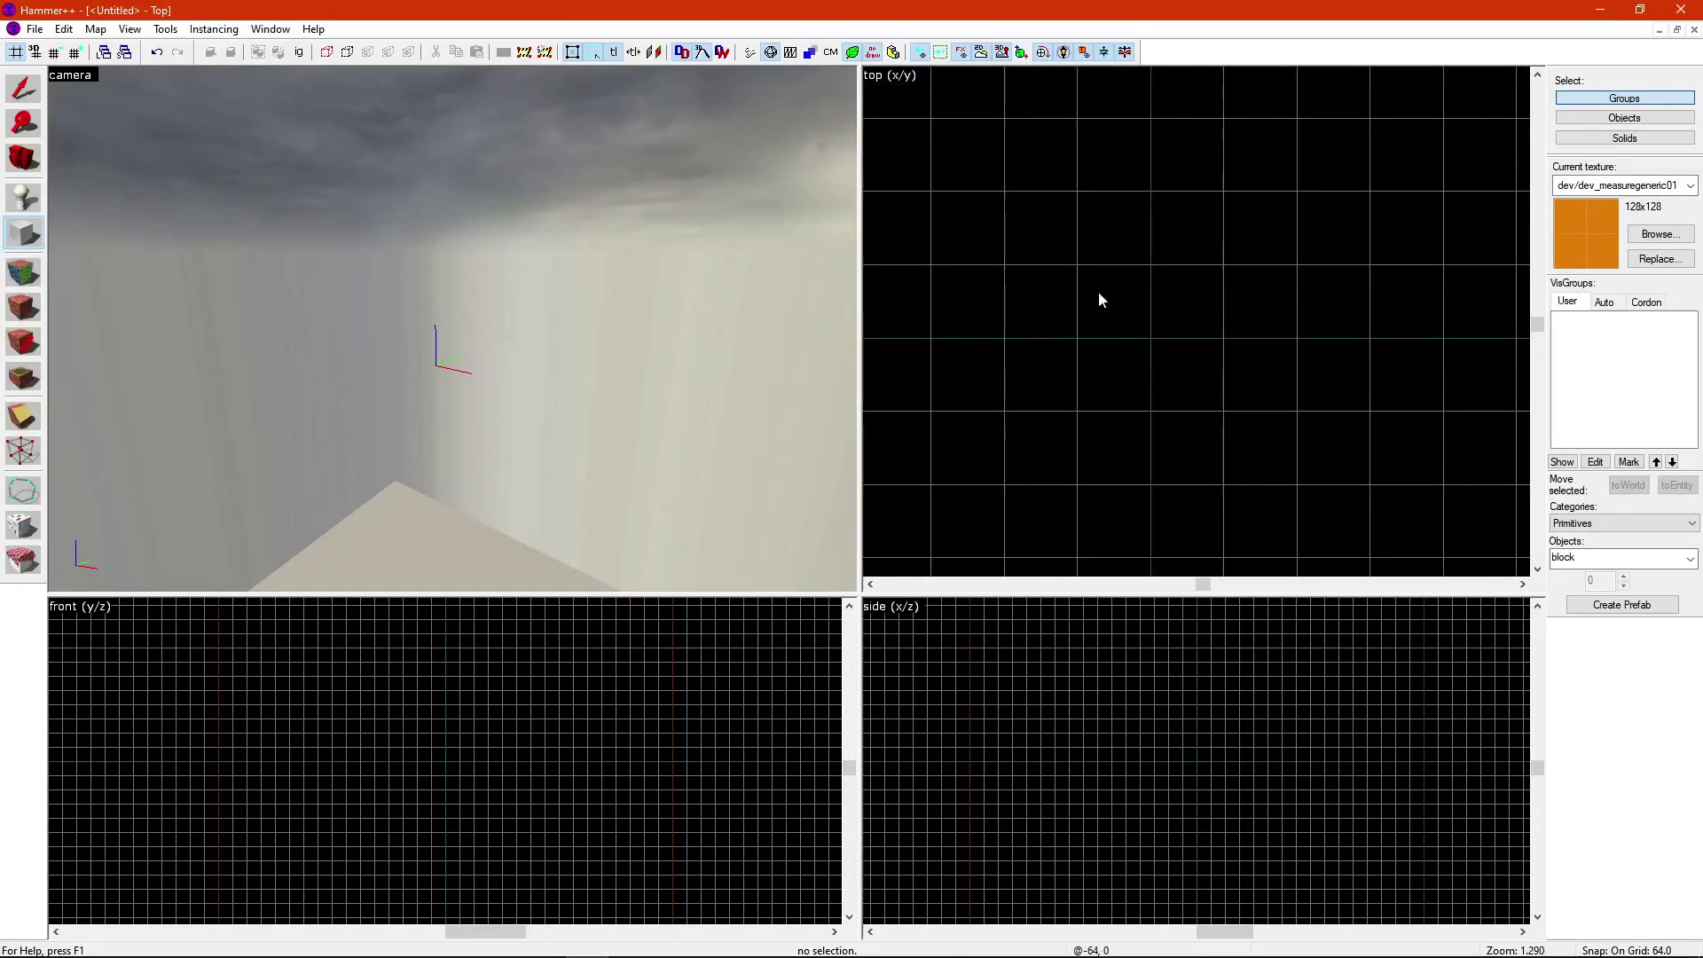
drag(1061, 293, 1224, 447)
key(w)
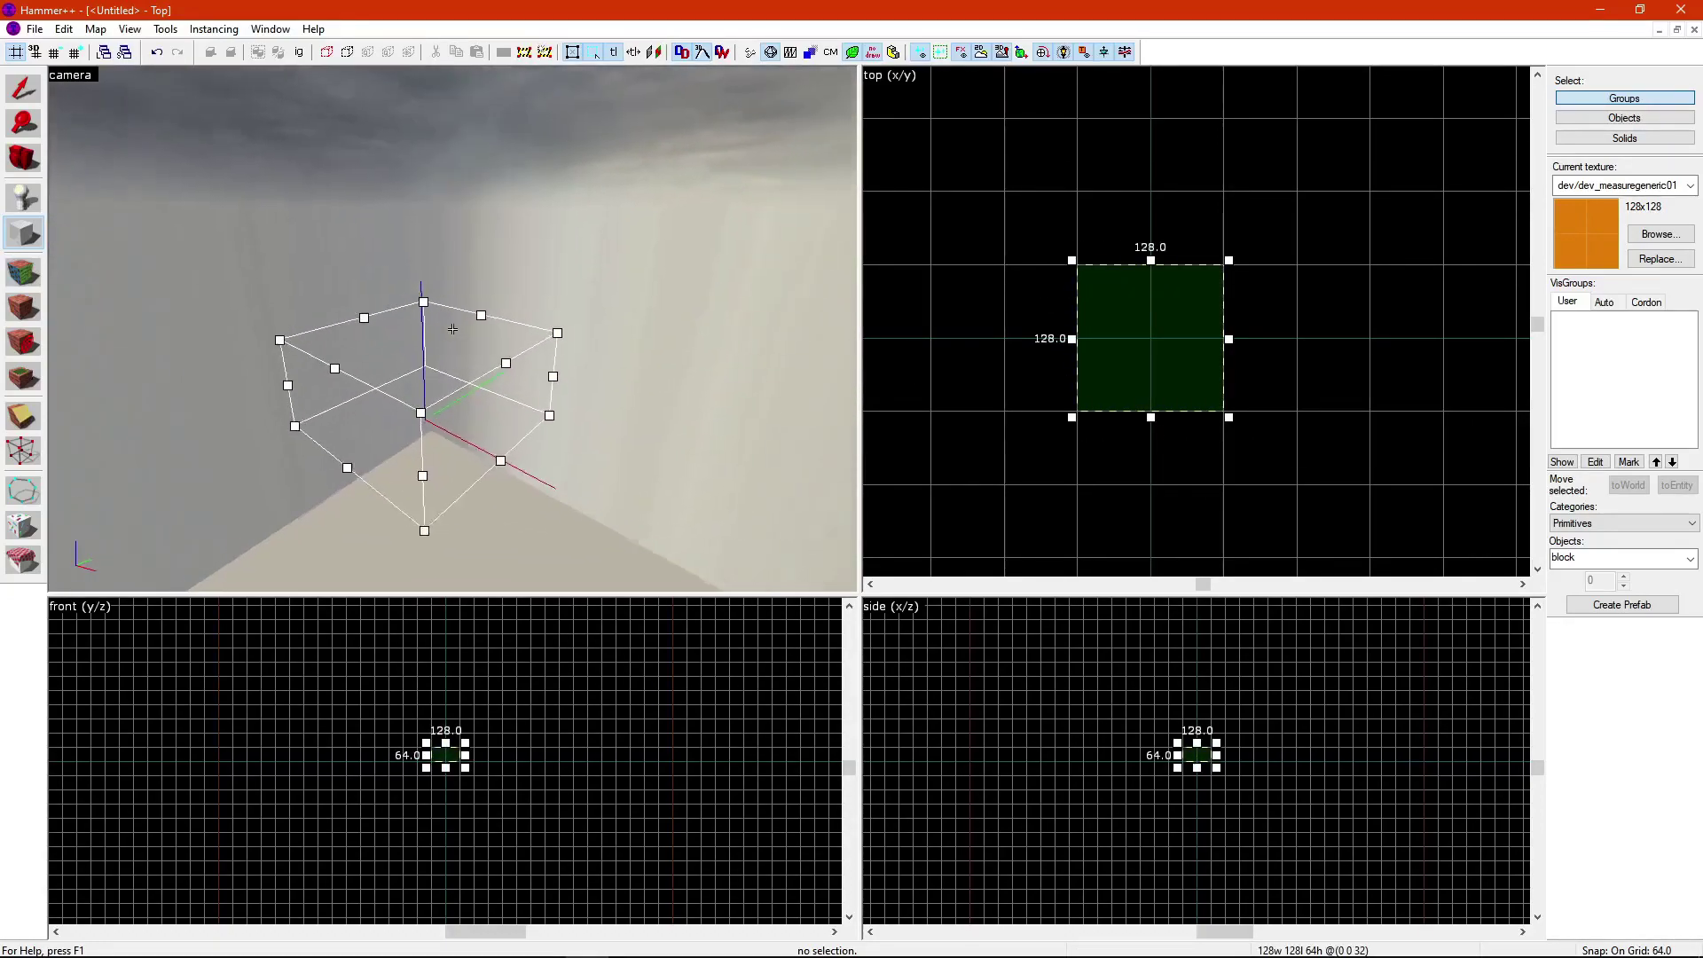
key(s)
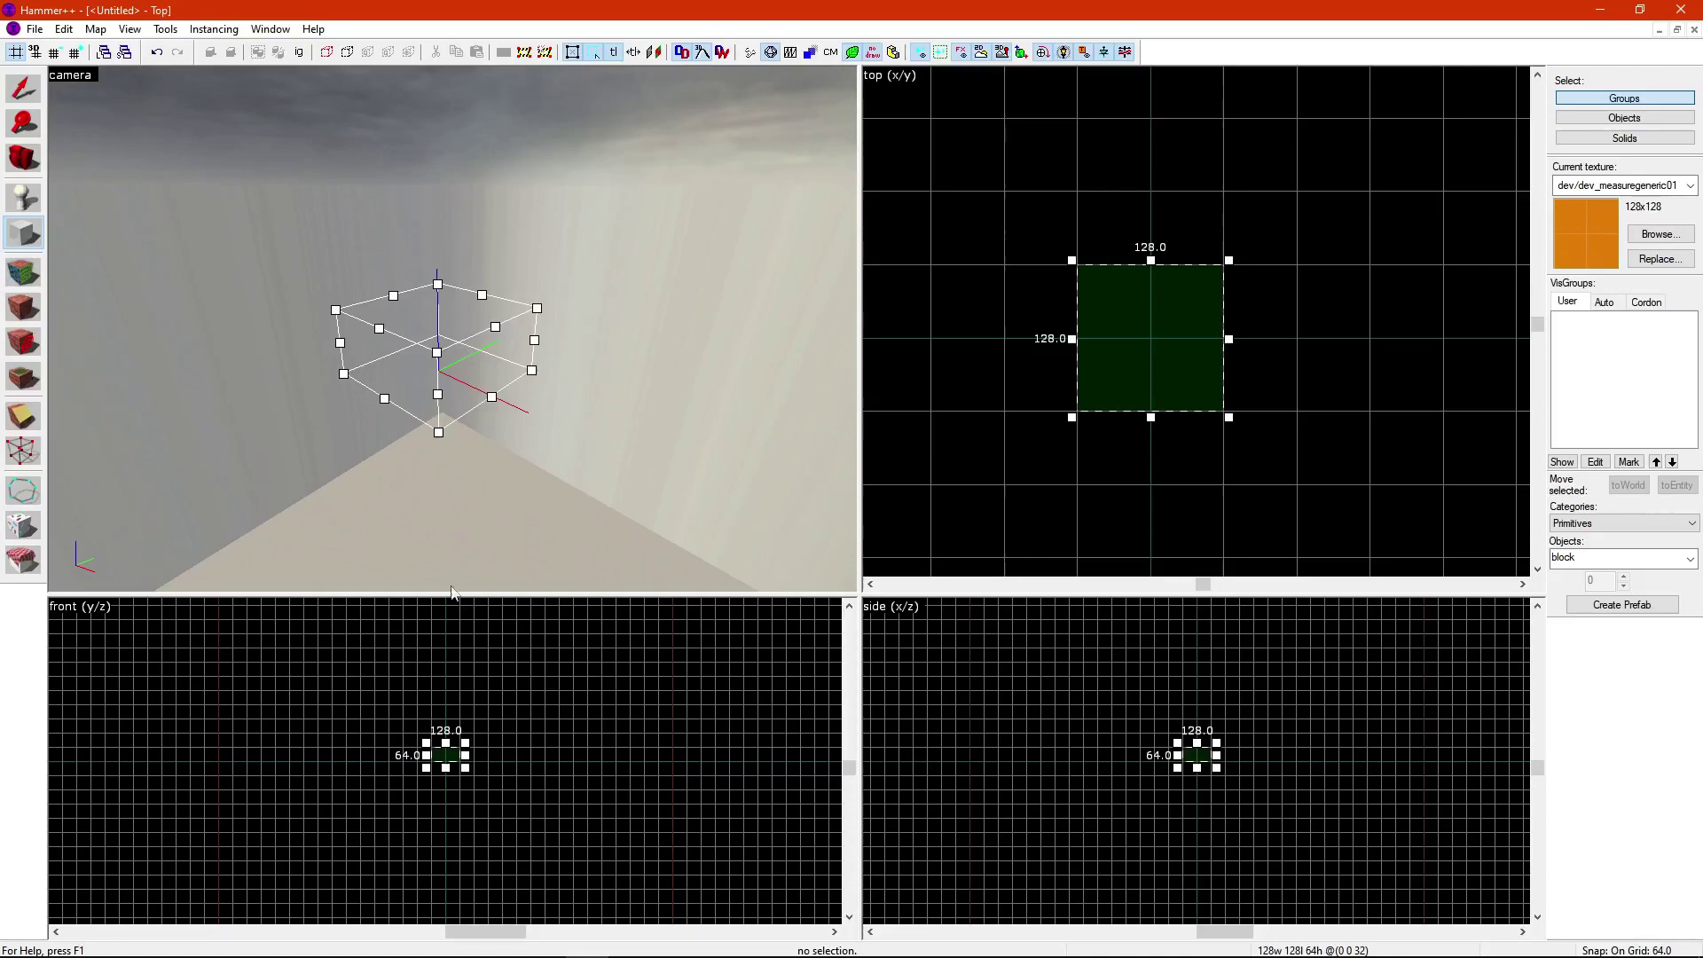
Step: Reduce the grid snap size to 32 units
scroll(493, 707, up, 5)
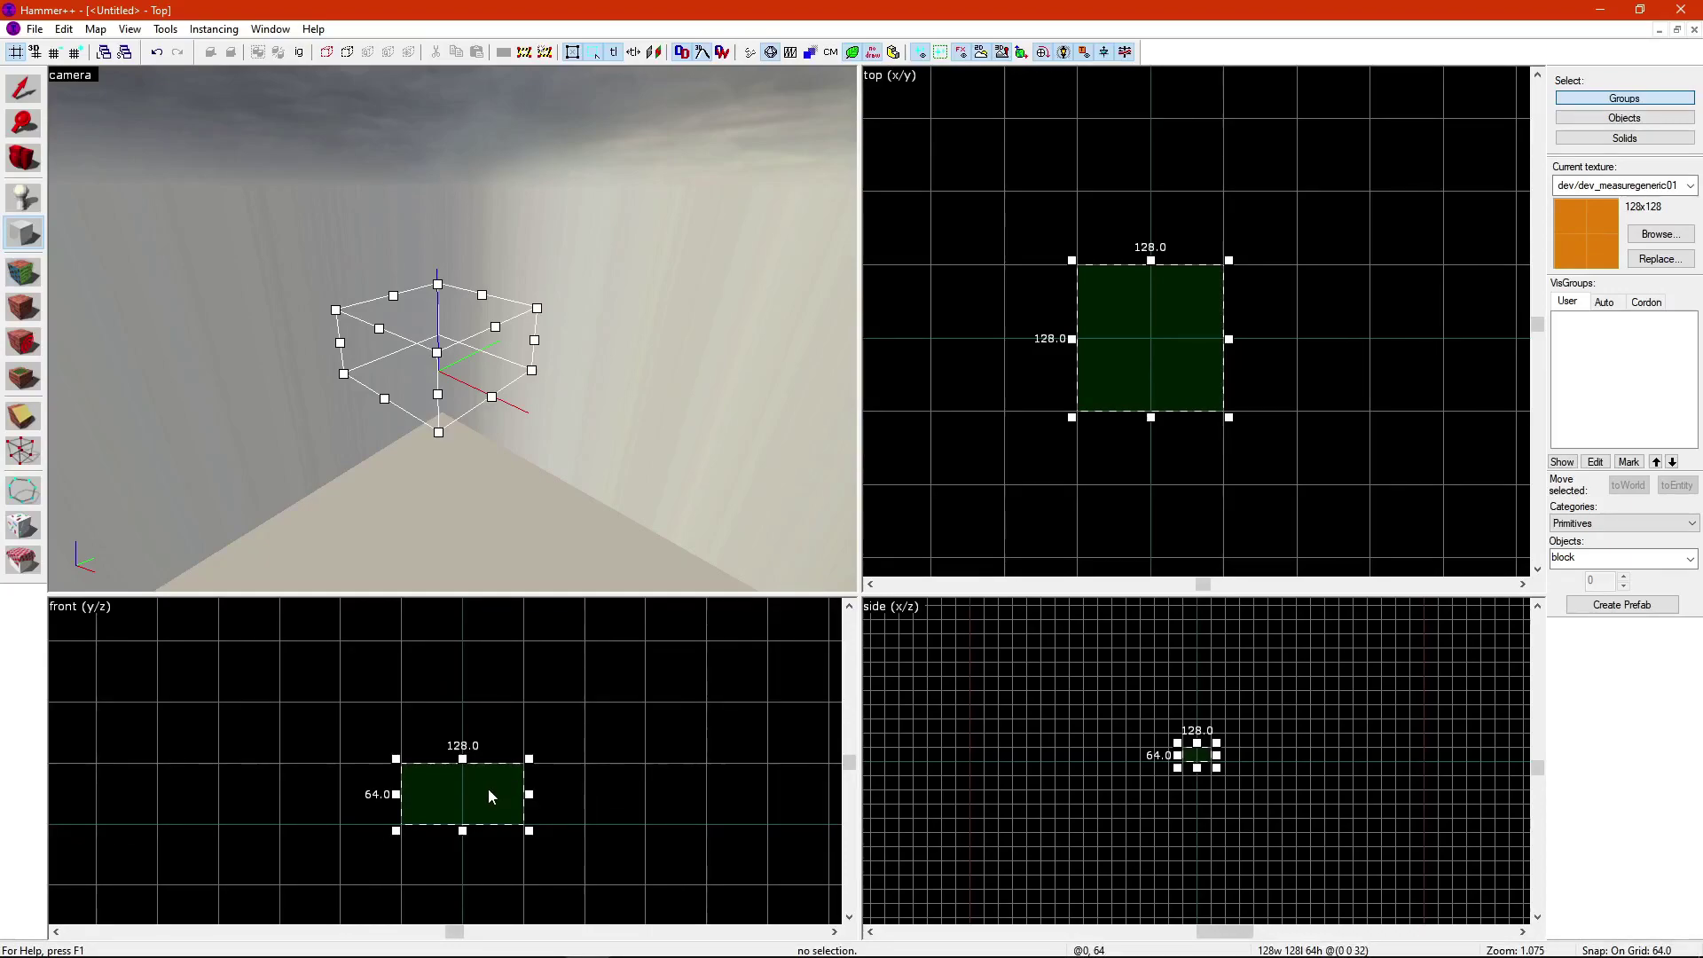
scroll(593, 791, down, 3)
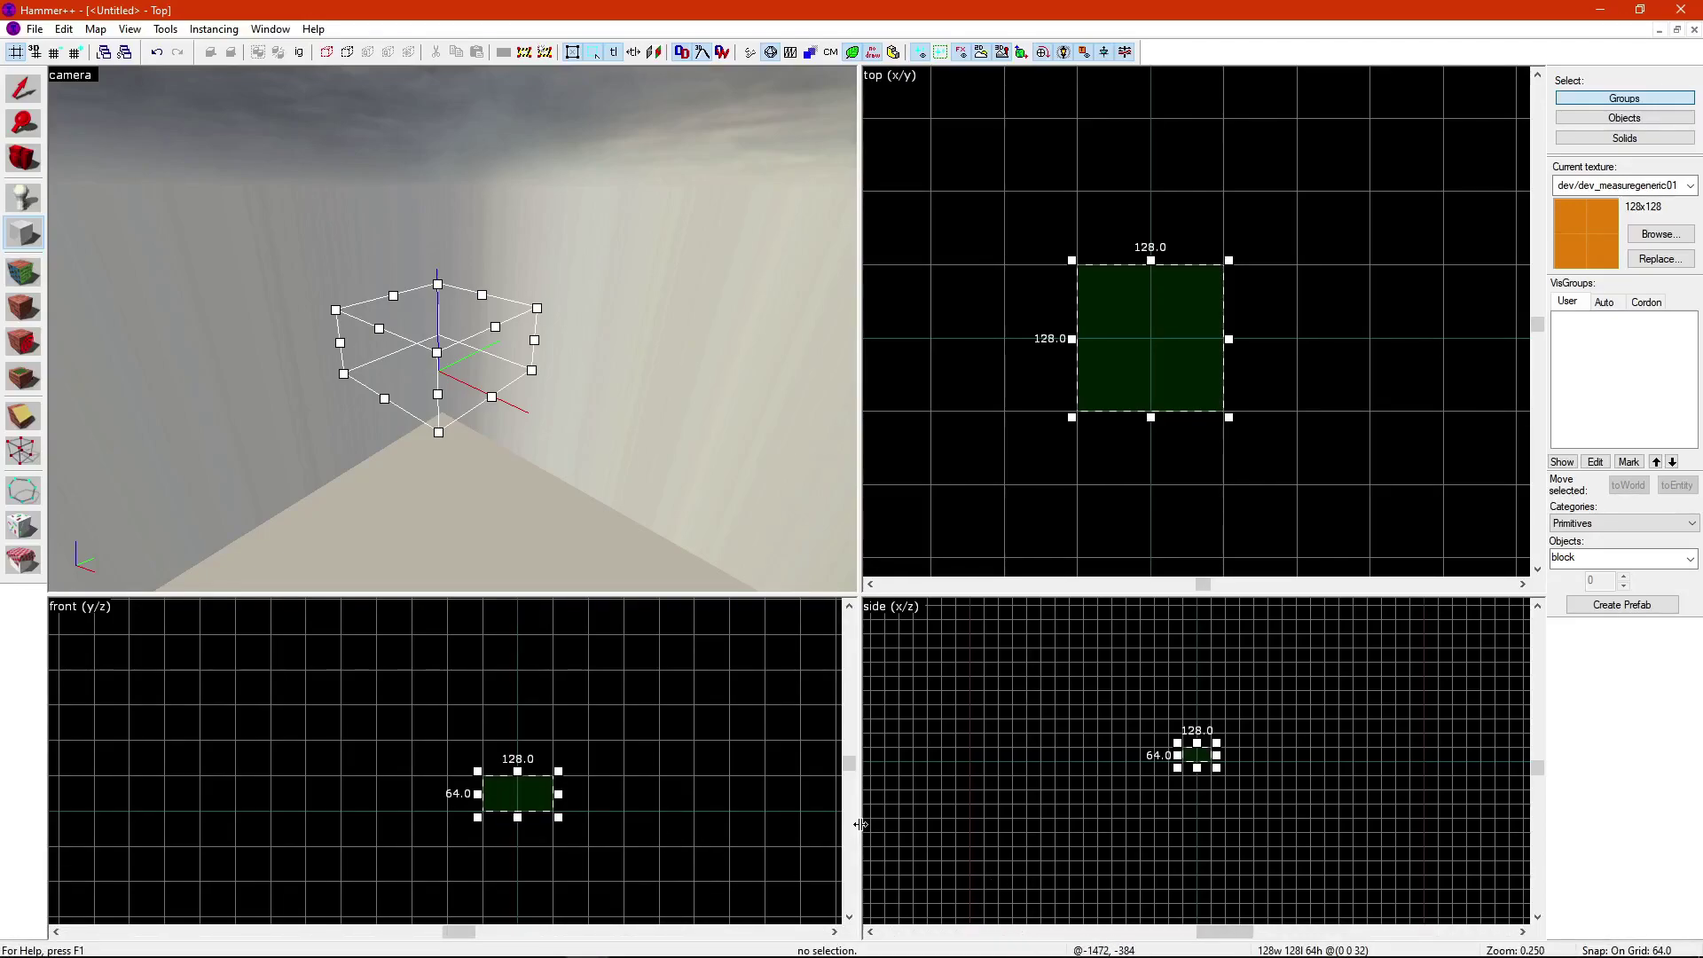
key(bracketleft)
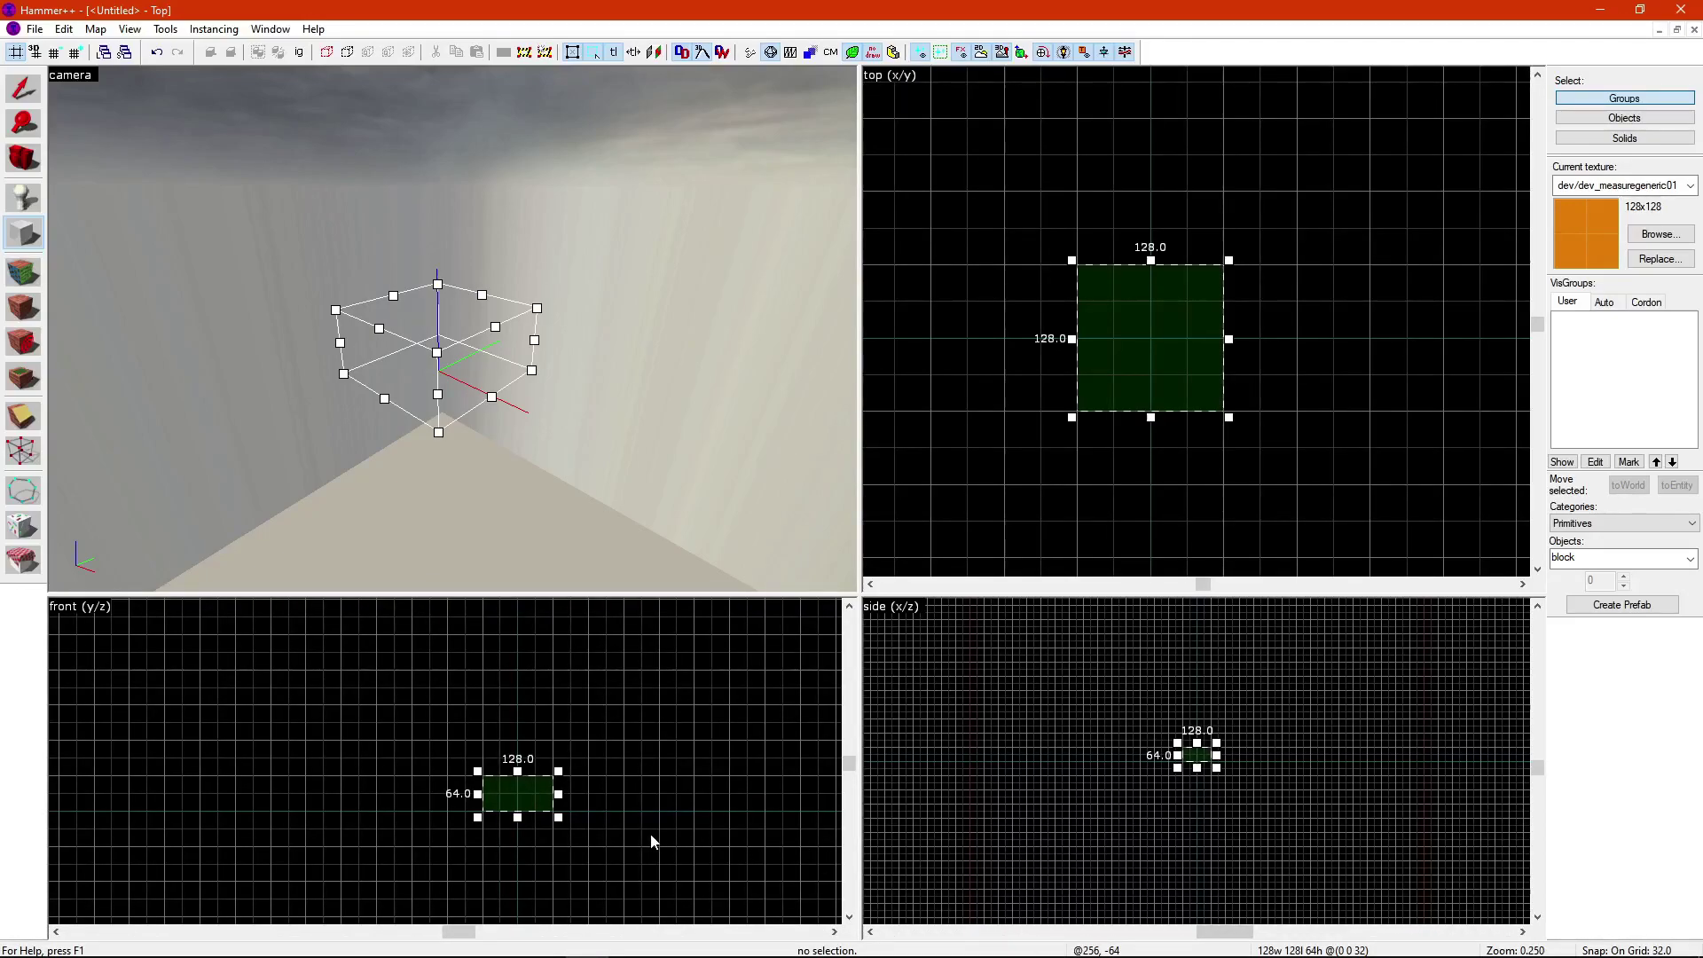
key(bracketright)
key(bracketleft)
key(bracketright)
key(bracketleft)
Step: Move the block outline down 64 units in the front view, keeping it centred horizontally on the origin
scroll(523, 808, down, 2)
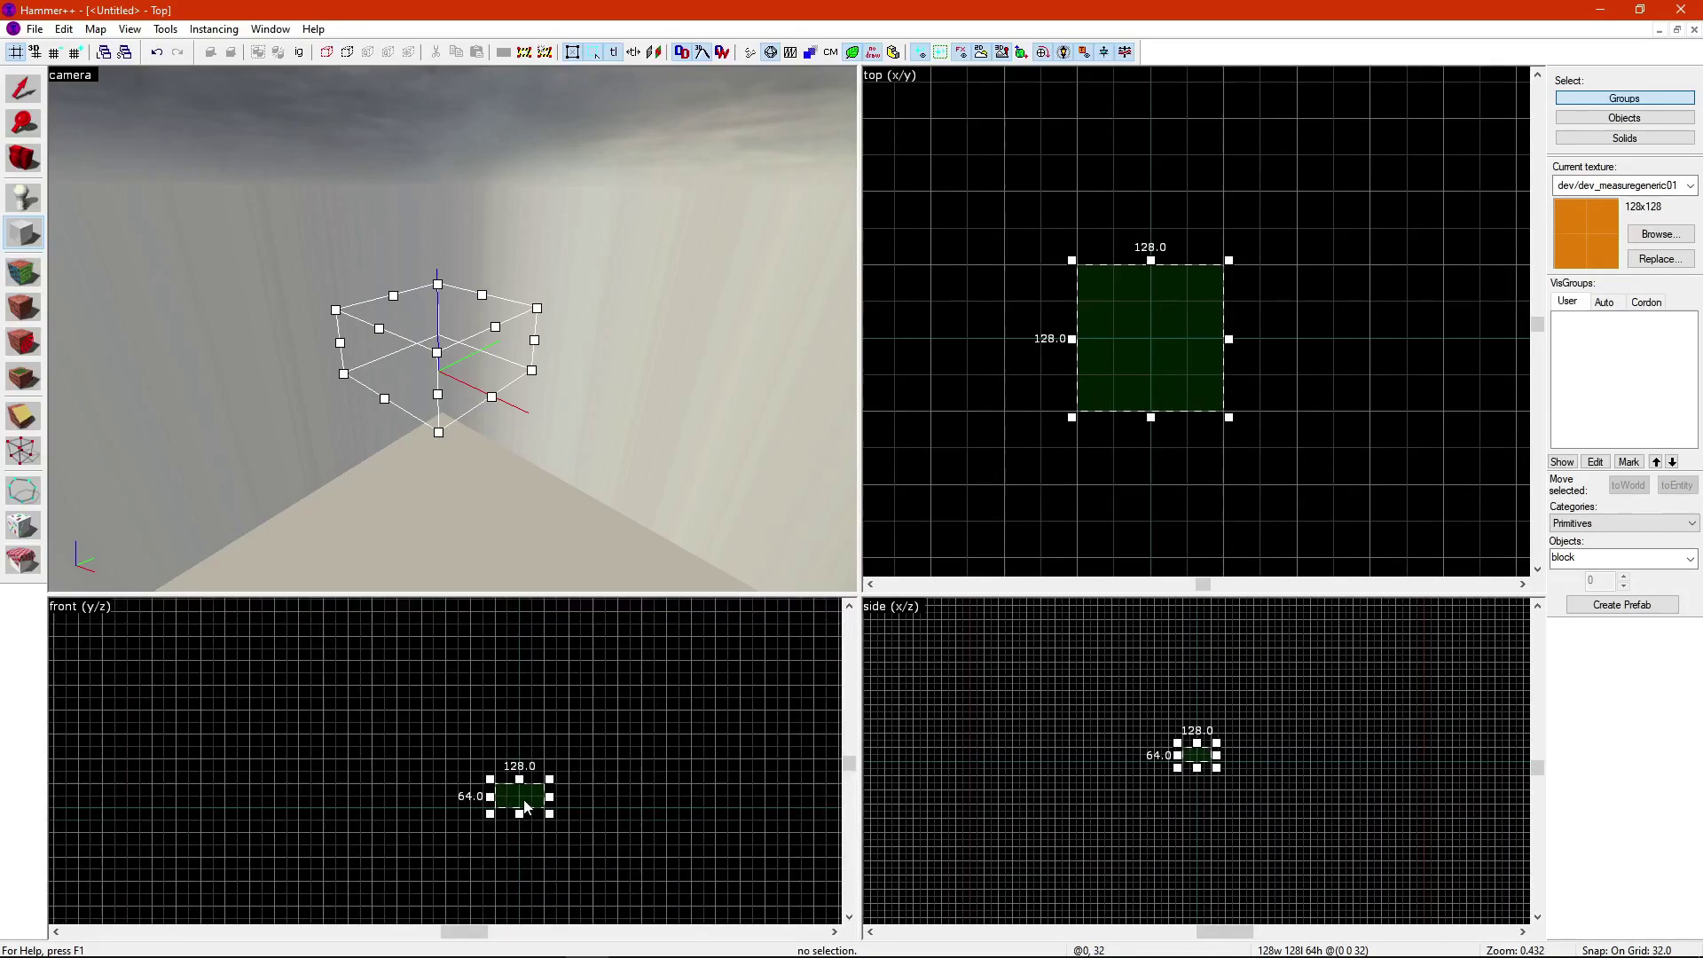
drag(523, 809, 522, 842)
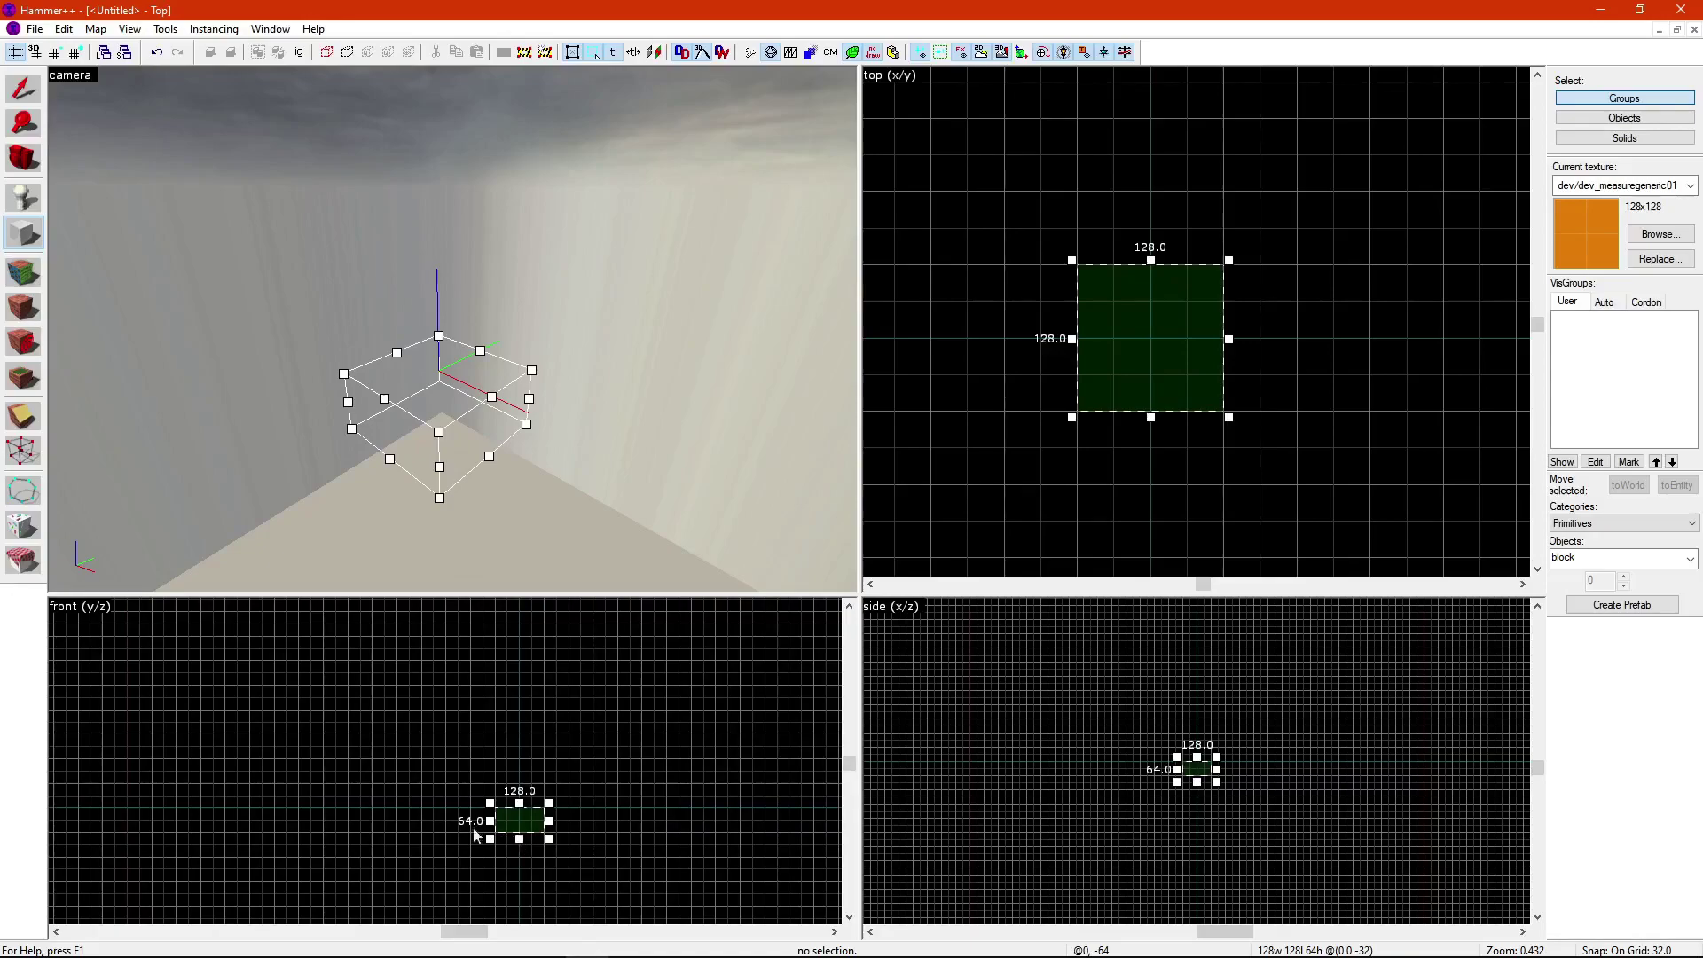
middle_drag(475, 834, 239, 795)
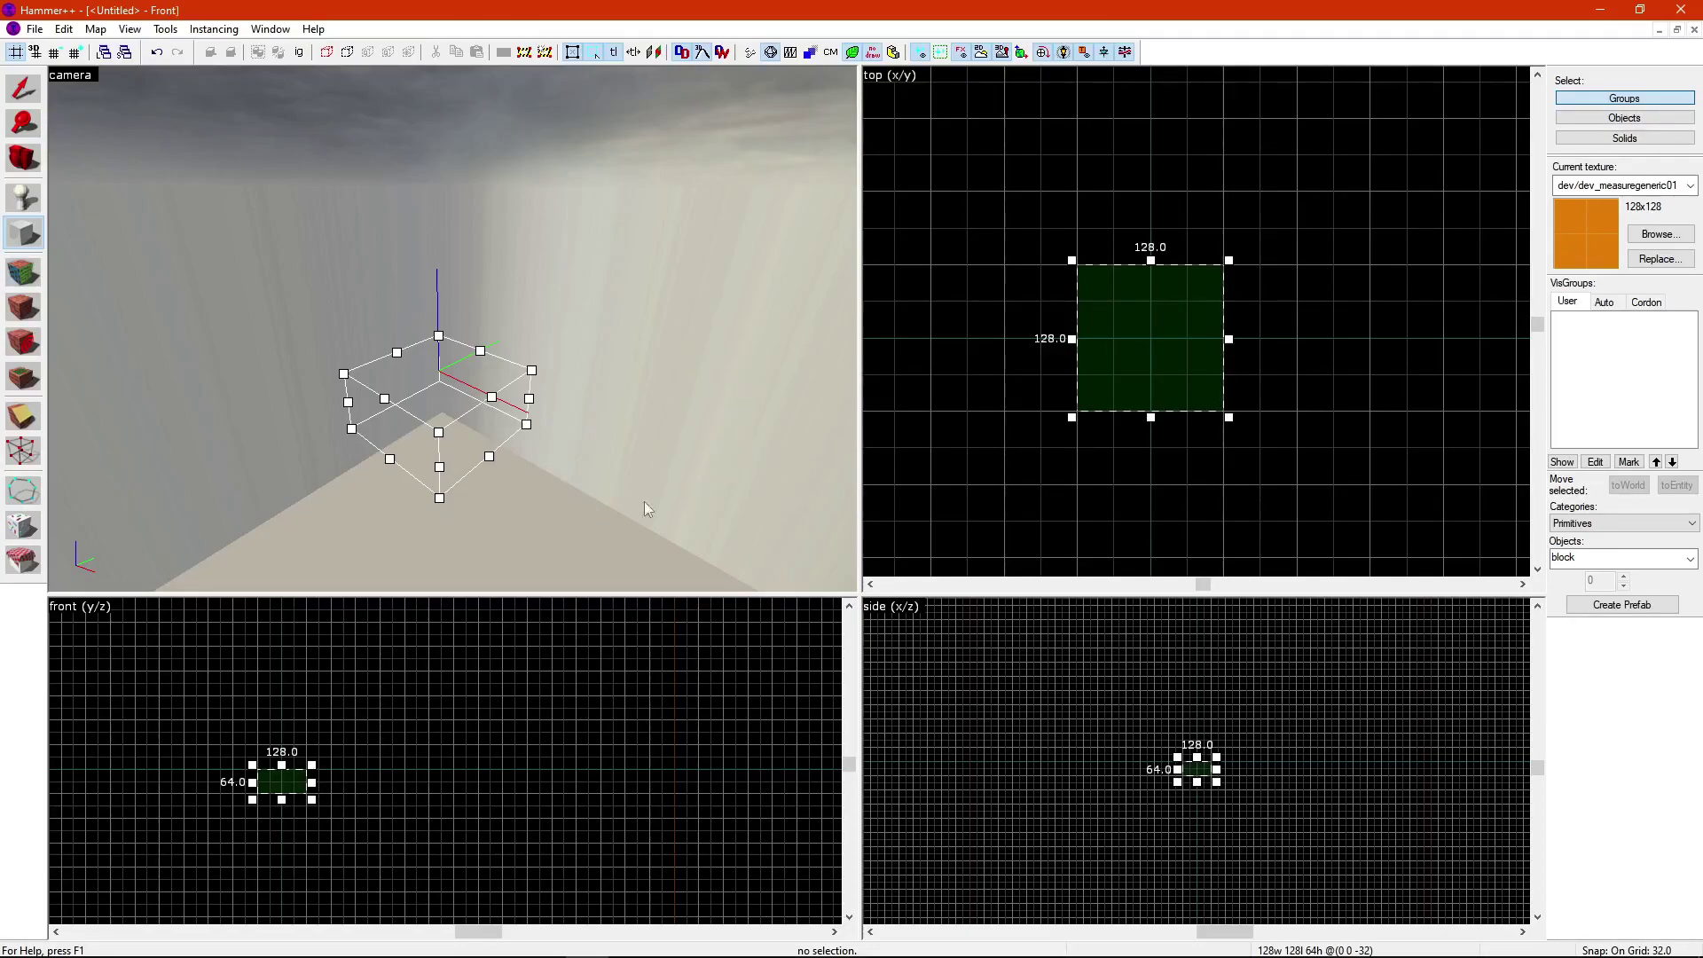
scroll(532, 444, down, 3)
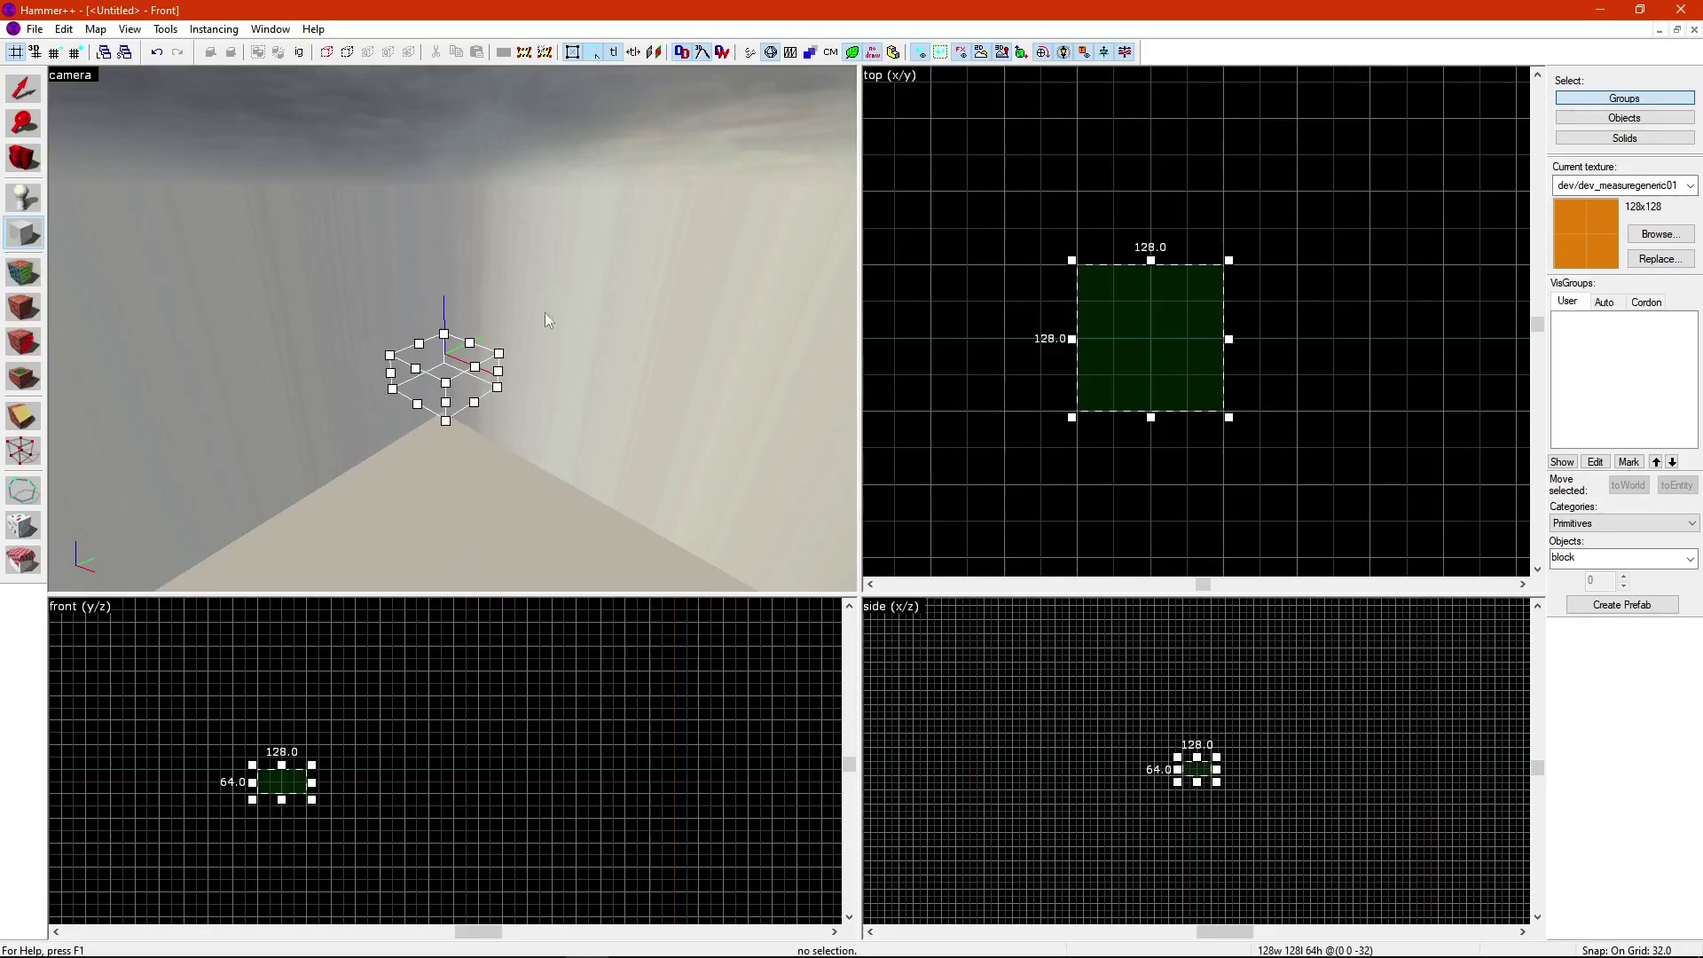
key(z)
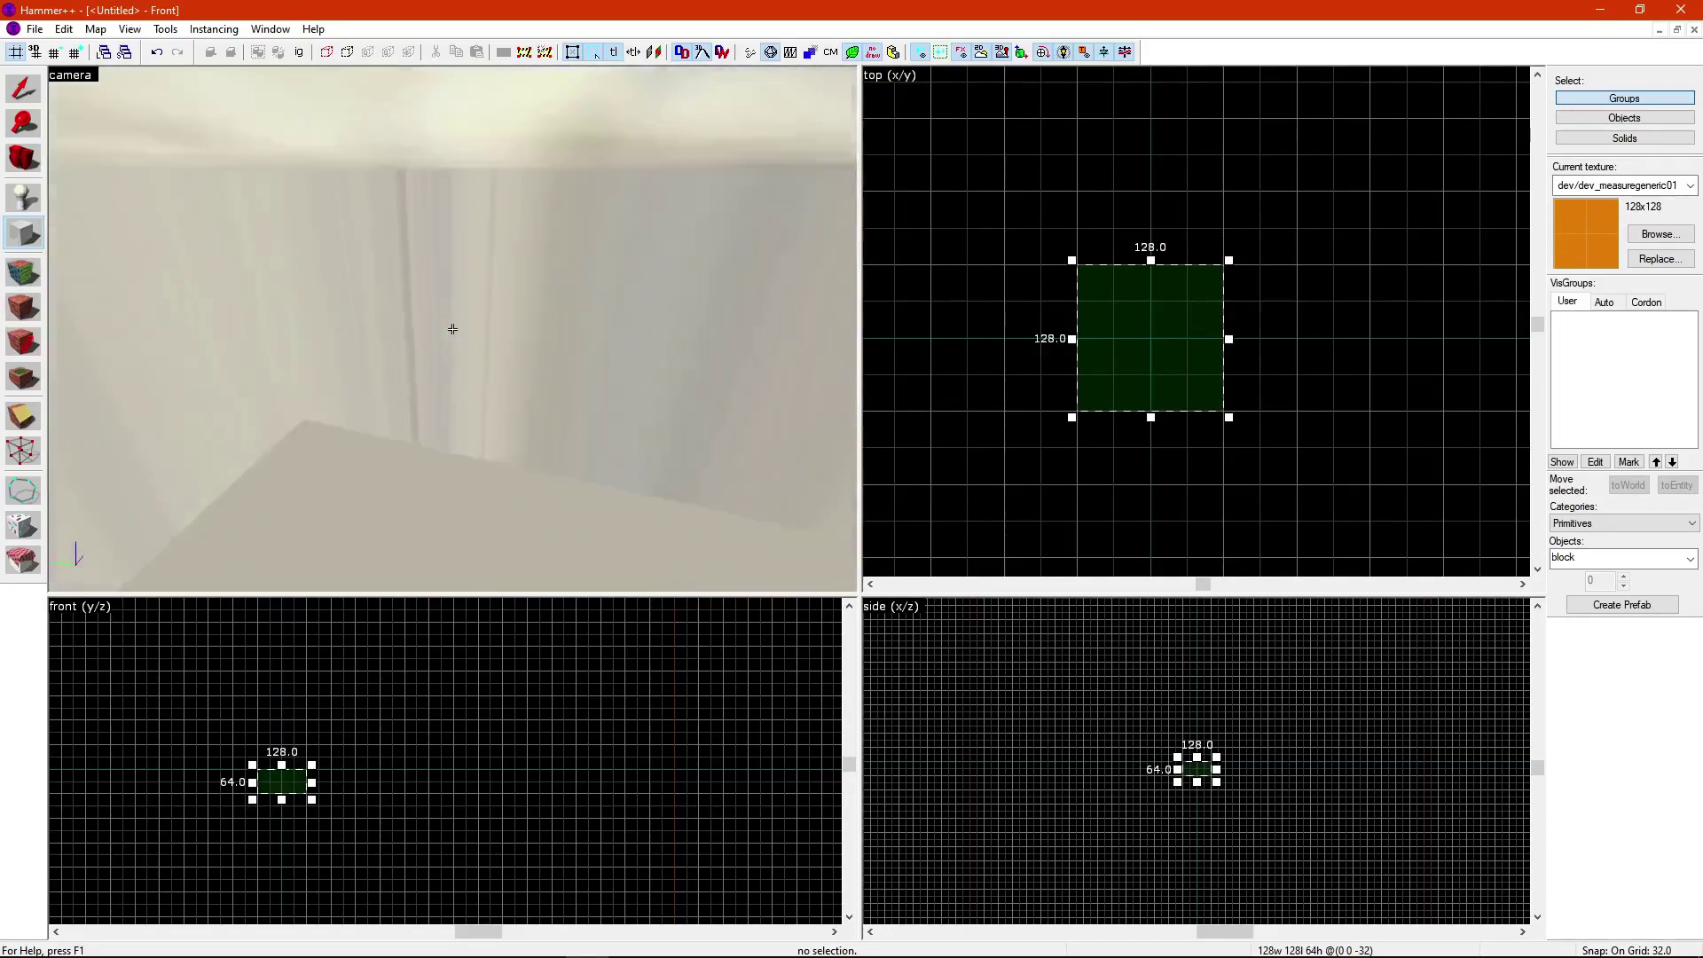
mouse_move(452, 329)
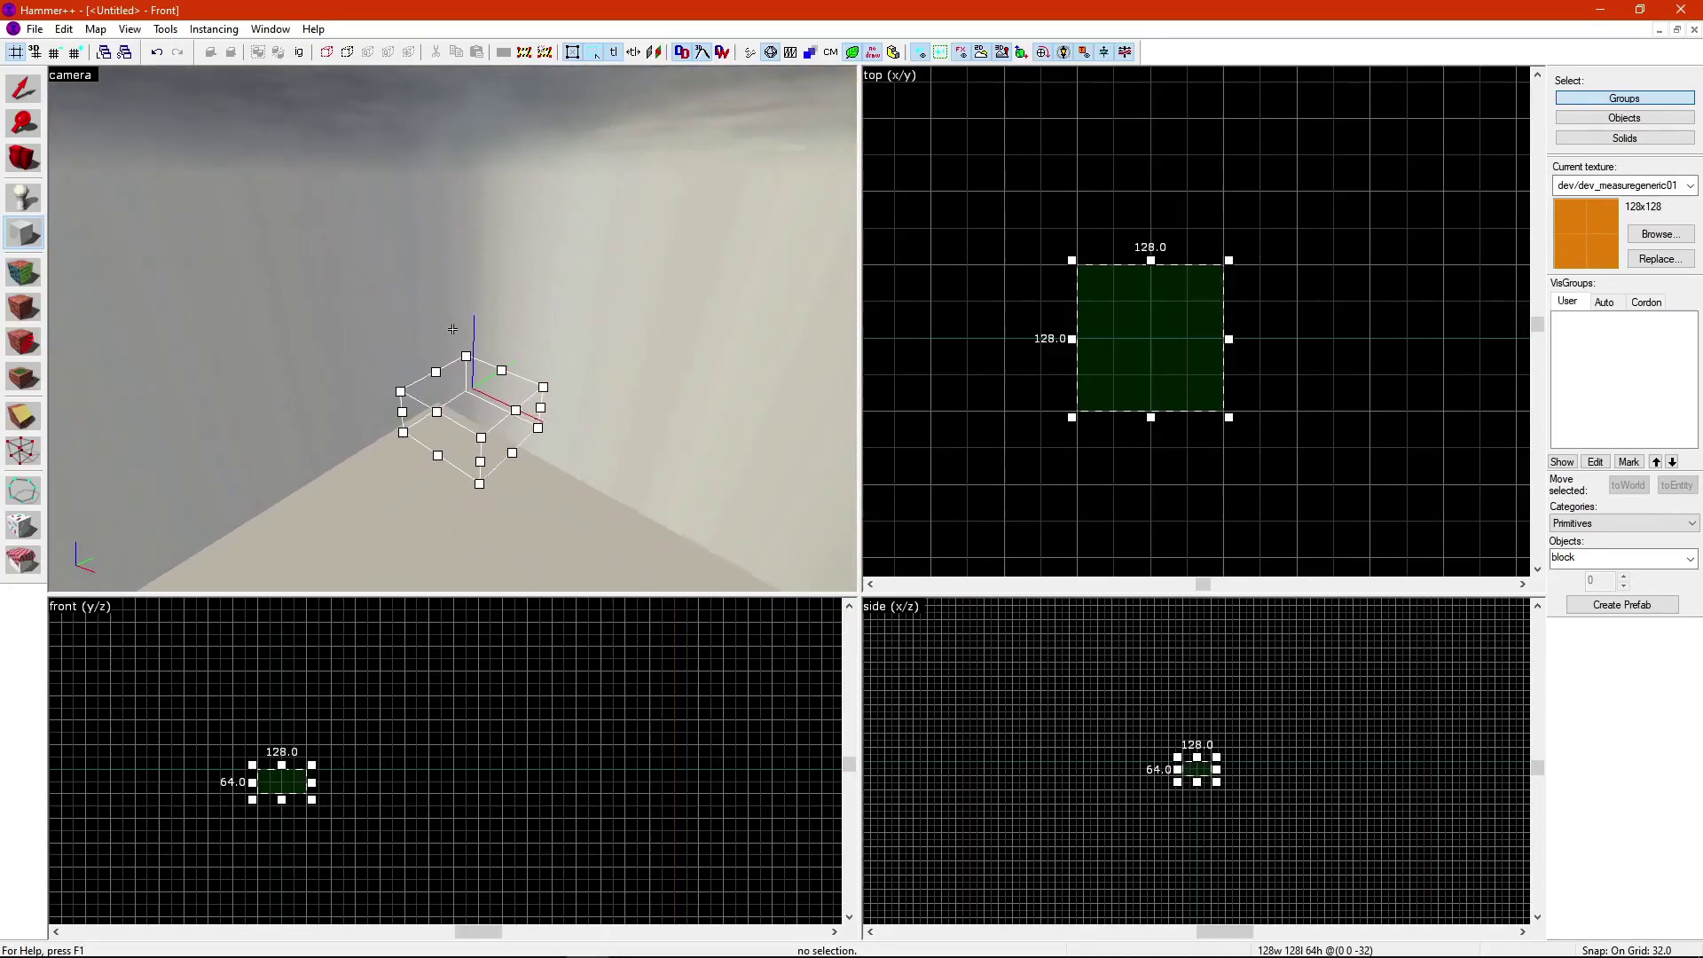
Step: Stretch the block outline in the front view to a length of 960 units, centred on the origin
key(d)
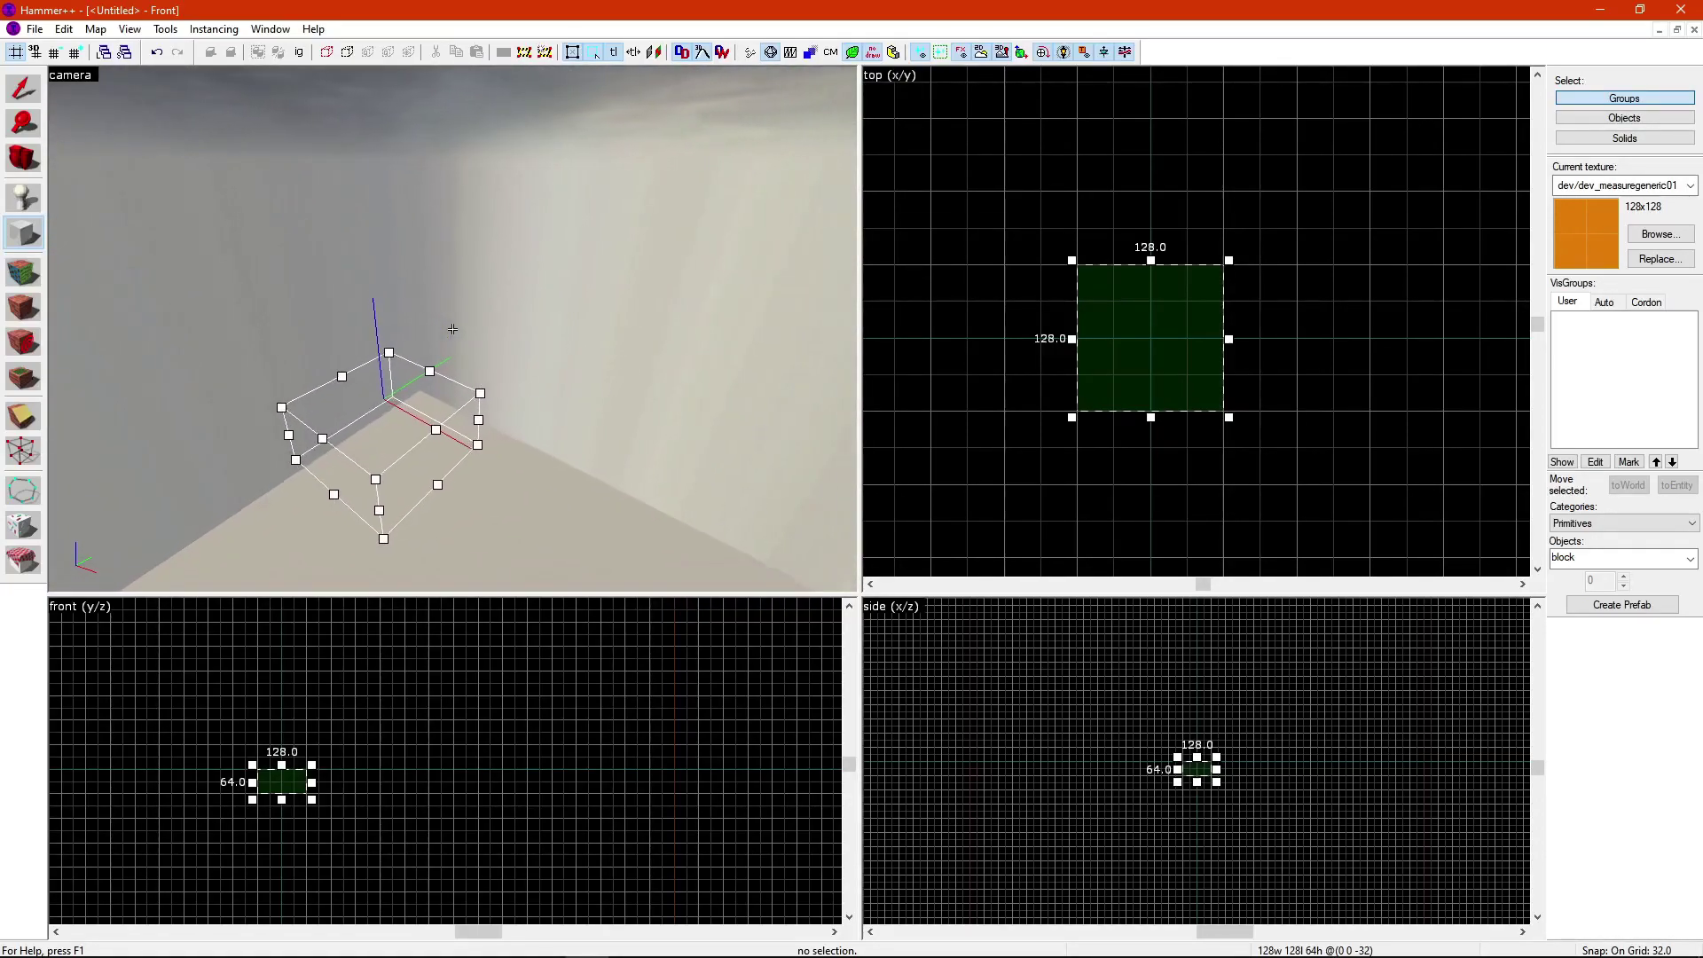
key(z)
scroll(253, 779, up, 5)
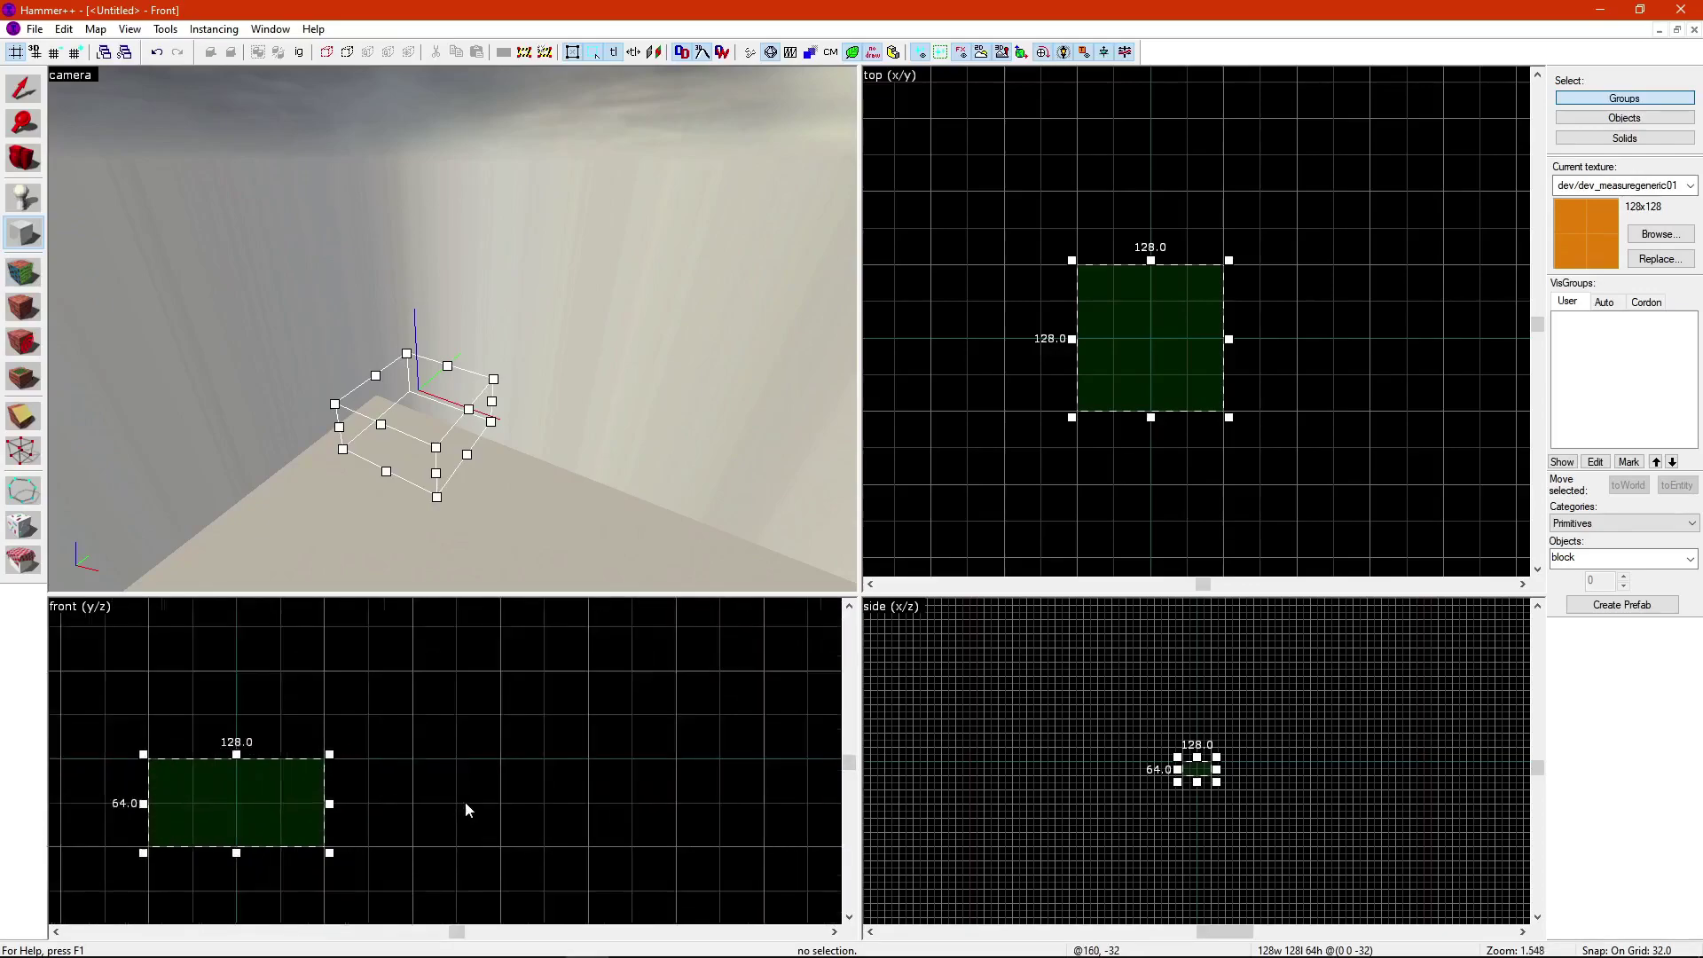
scroll(395, 816, down, 4)
drag(382, 814, 608, 814)
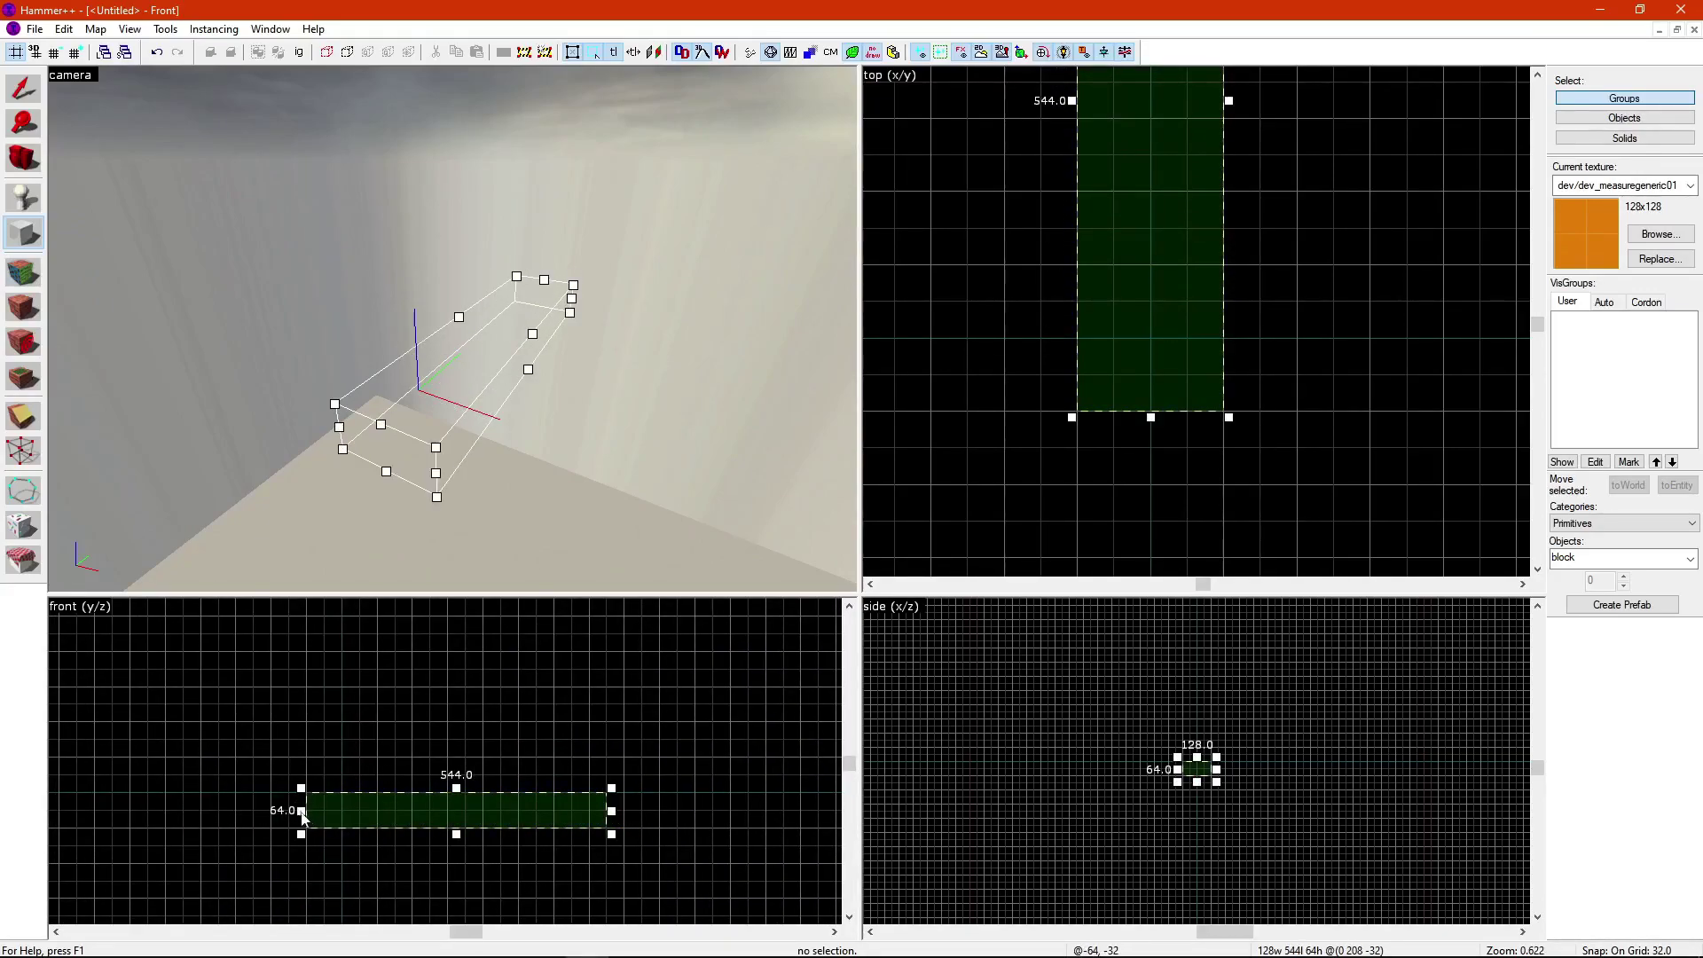
middle_drag(302, 816, 564, 829)
drag(571, 827, 346, 824)
Step: Widen the block outline to 1024 units in the top view, extending it equally on both sides of the origin
scroll(1180, 390, down, 2)
drag(1186, 348, 1361, 348)
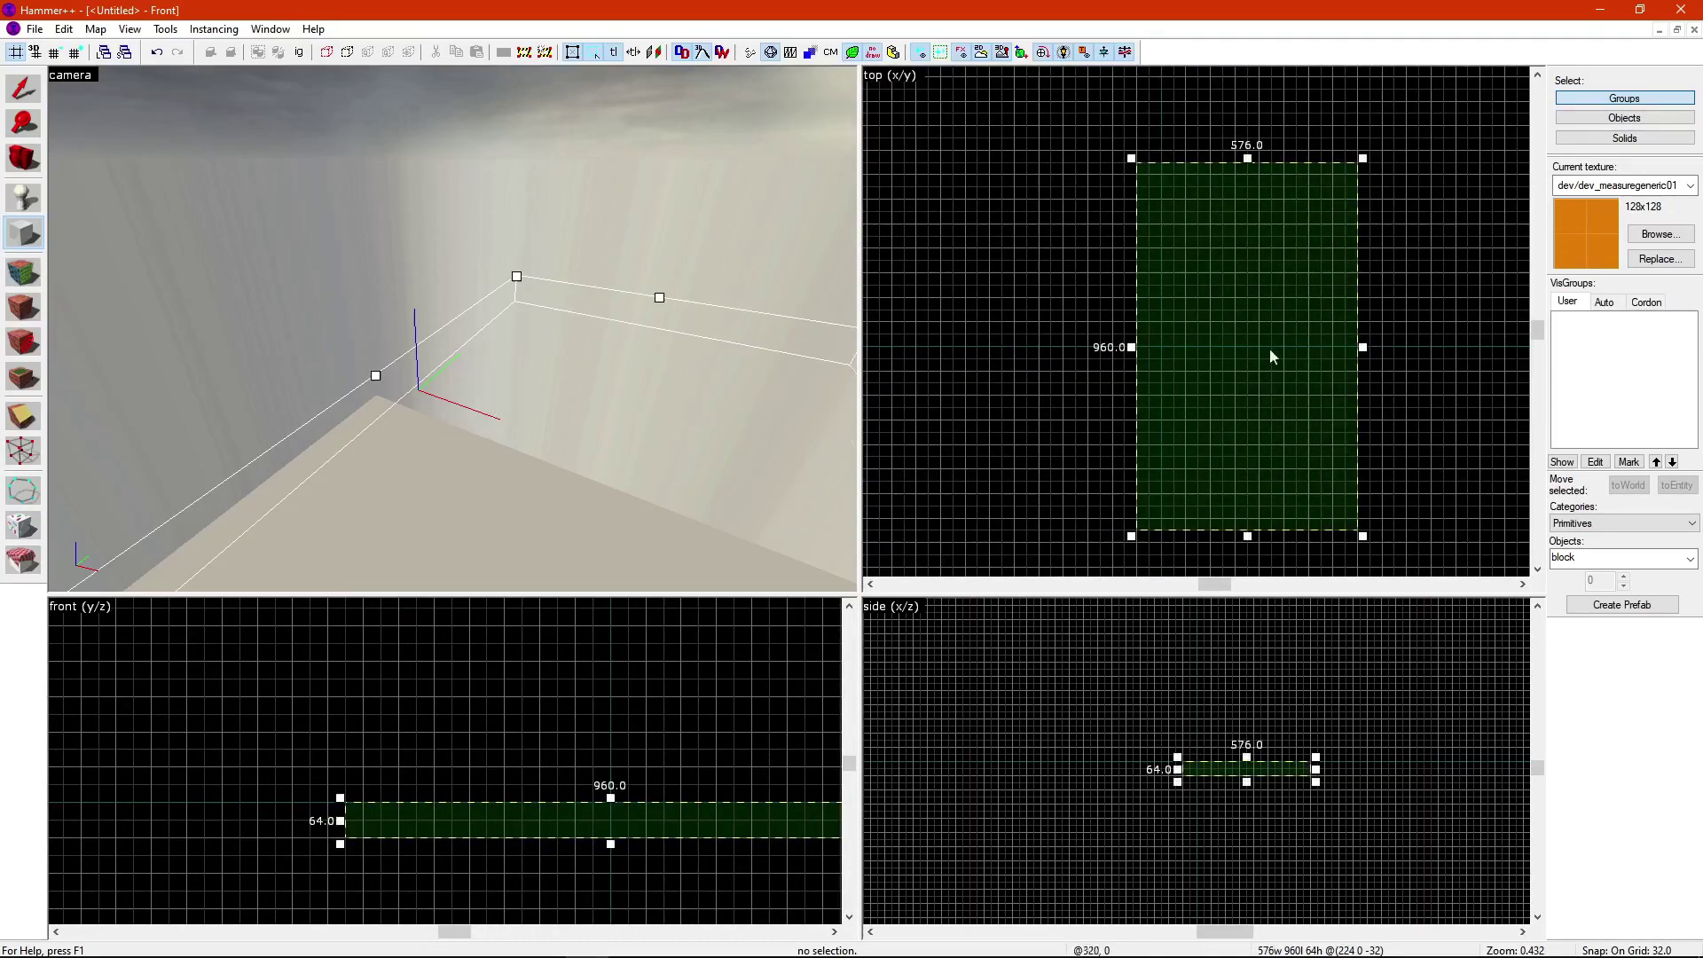
drag(1133, 350, 964, 346)
Step: Create the solid floor block from the outline, then switch to the selection tool and deselect the block
key(z)
key(s)
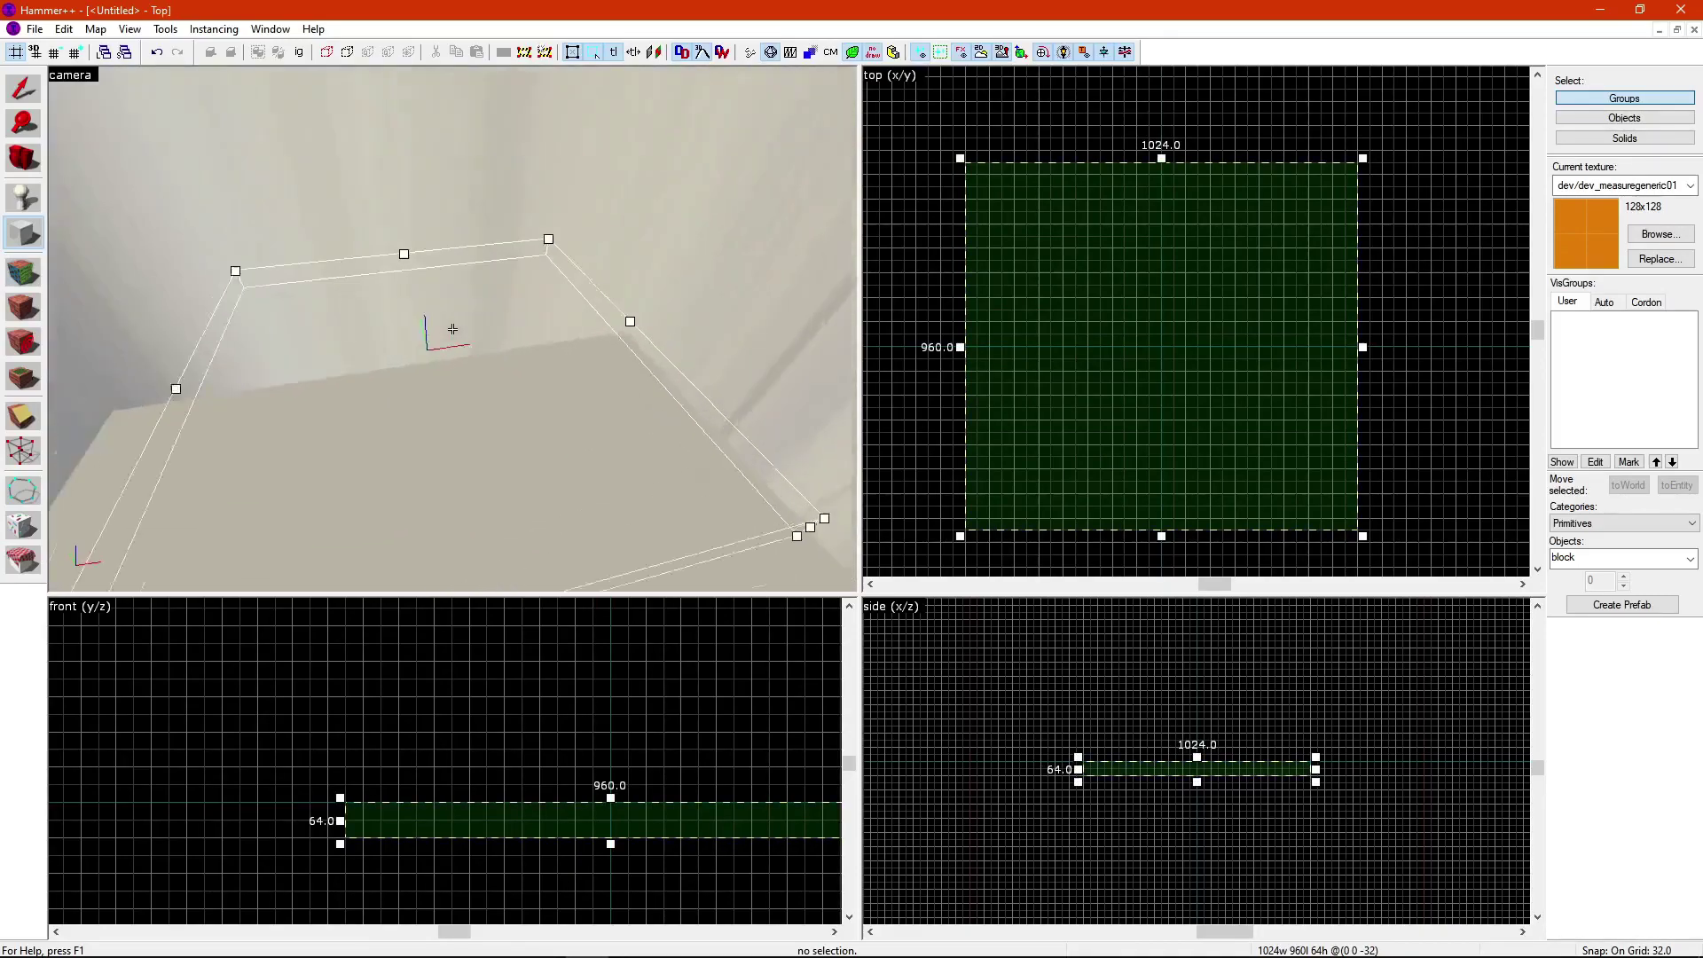
key(a)
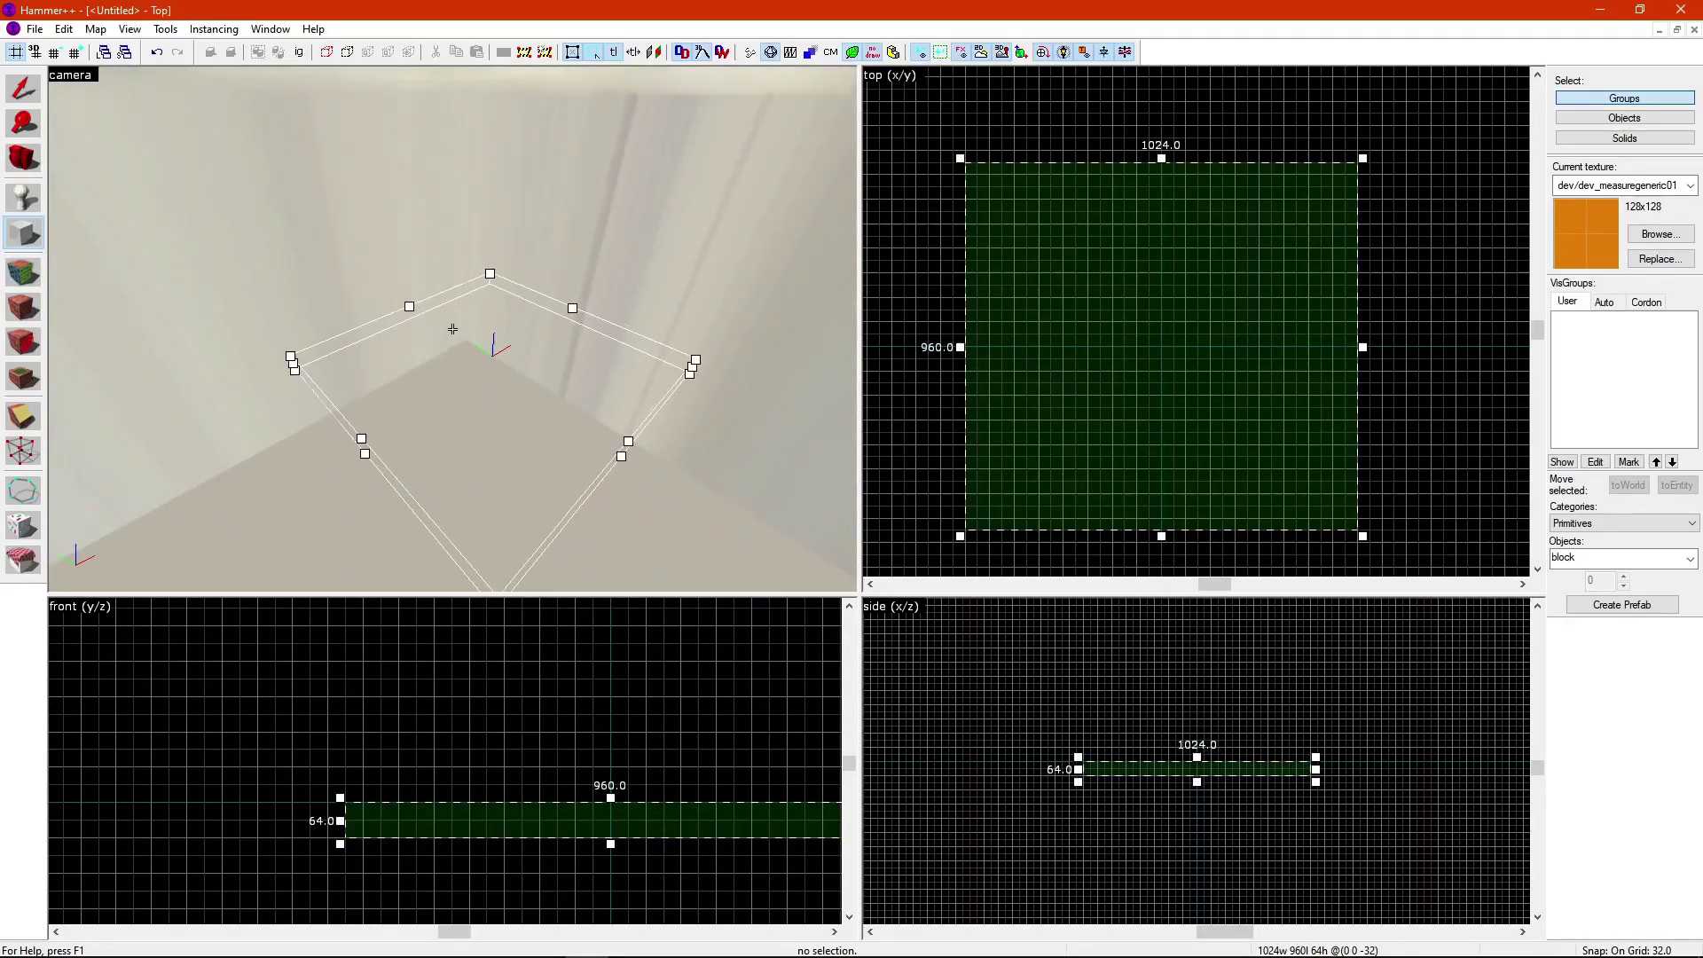
key(a)
key(z)
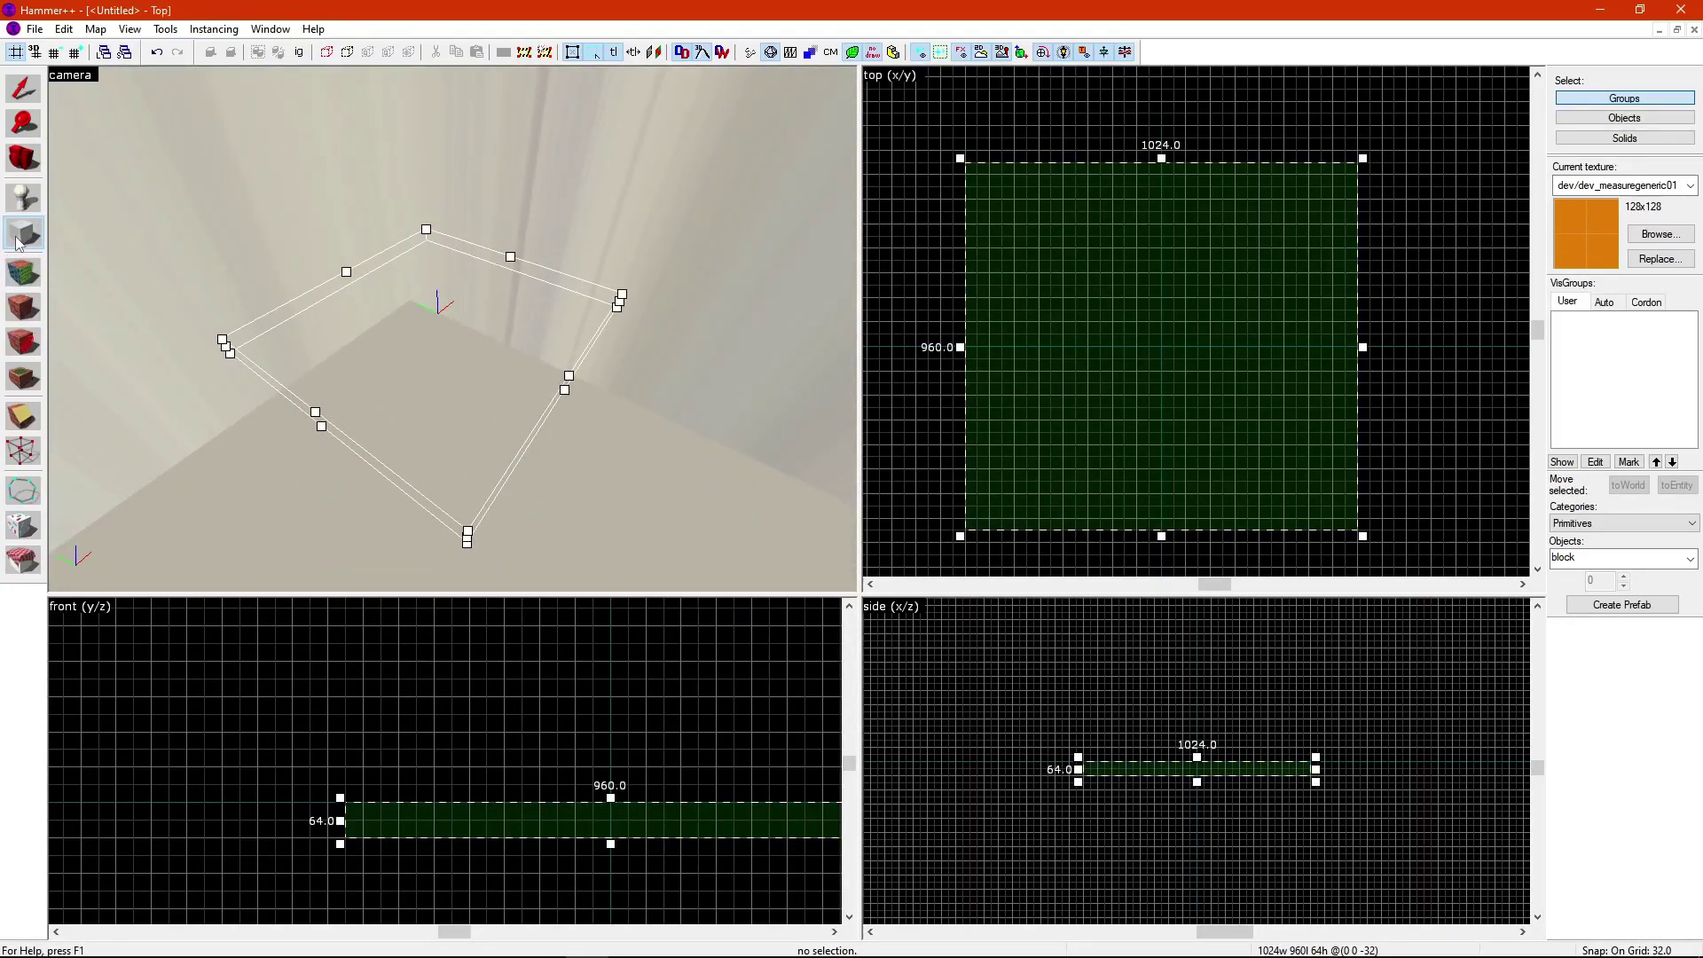
key(Return)
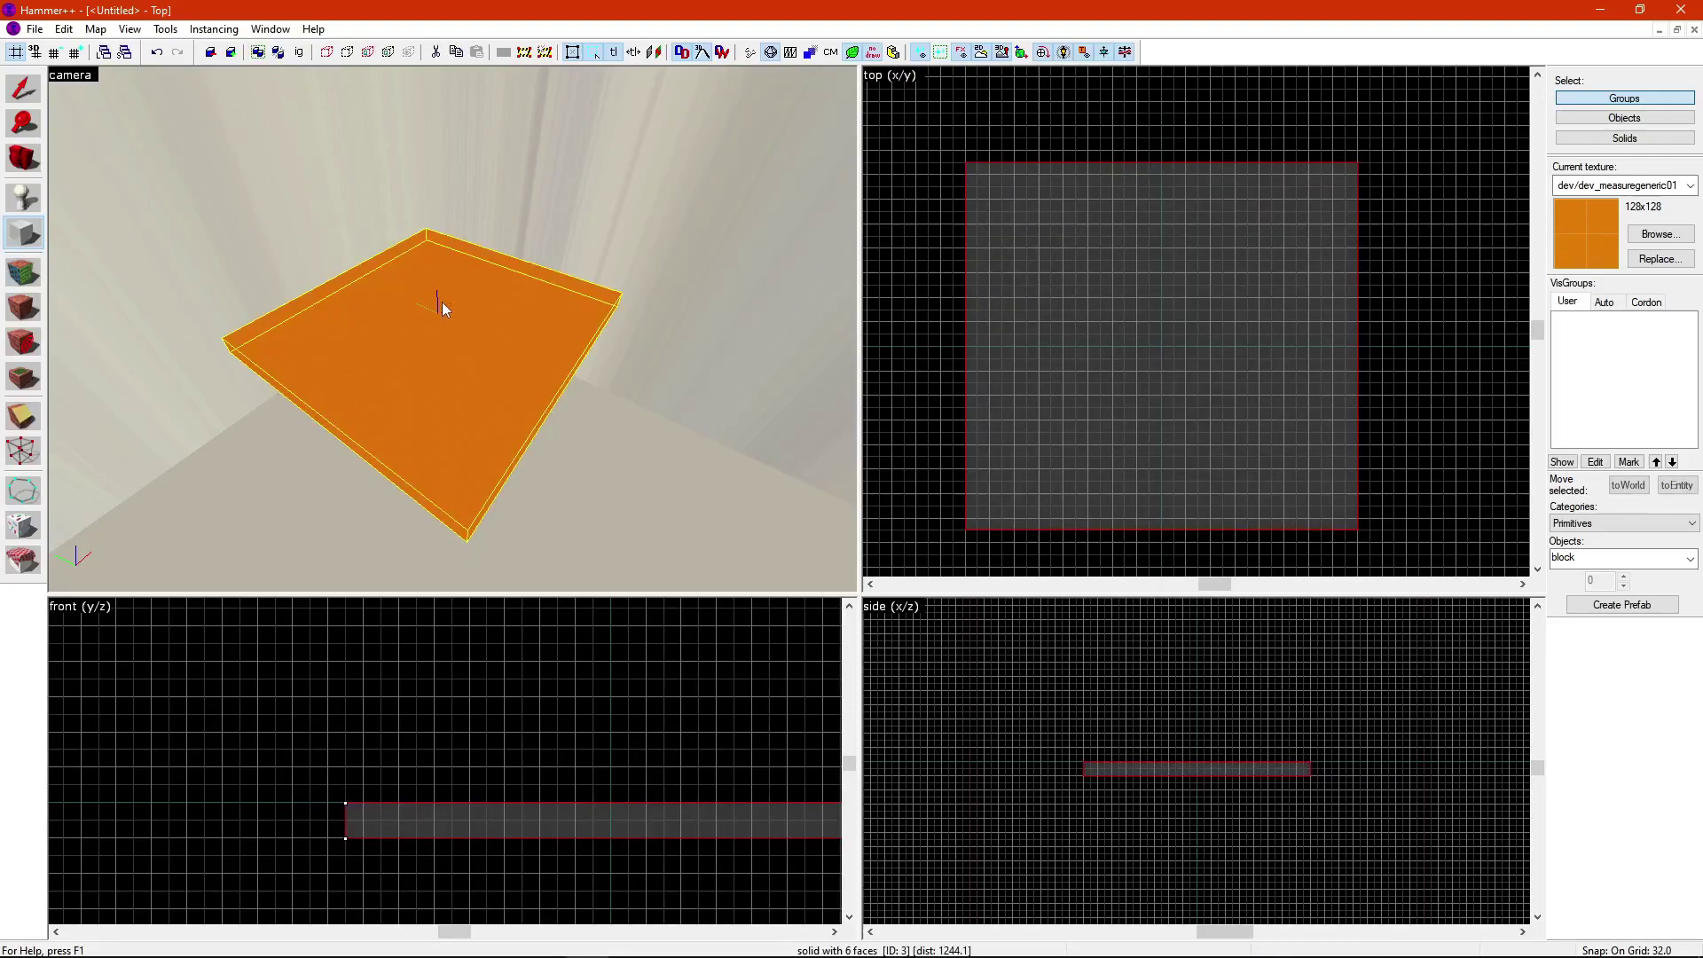
key(z)
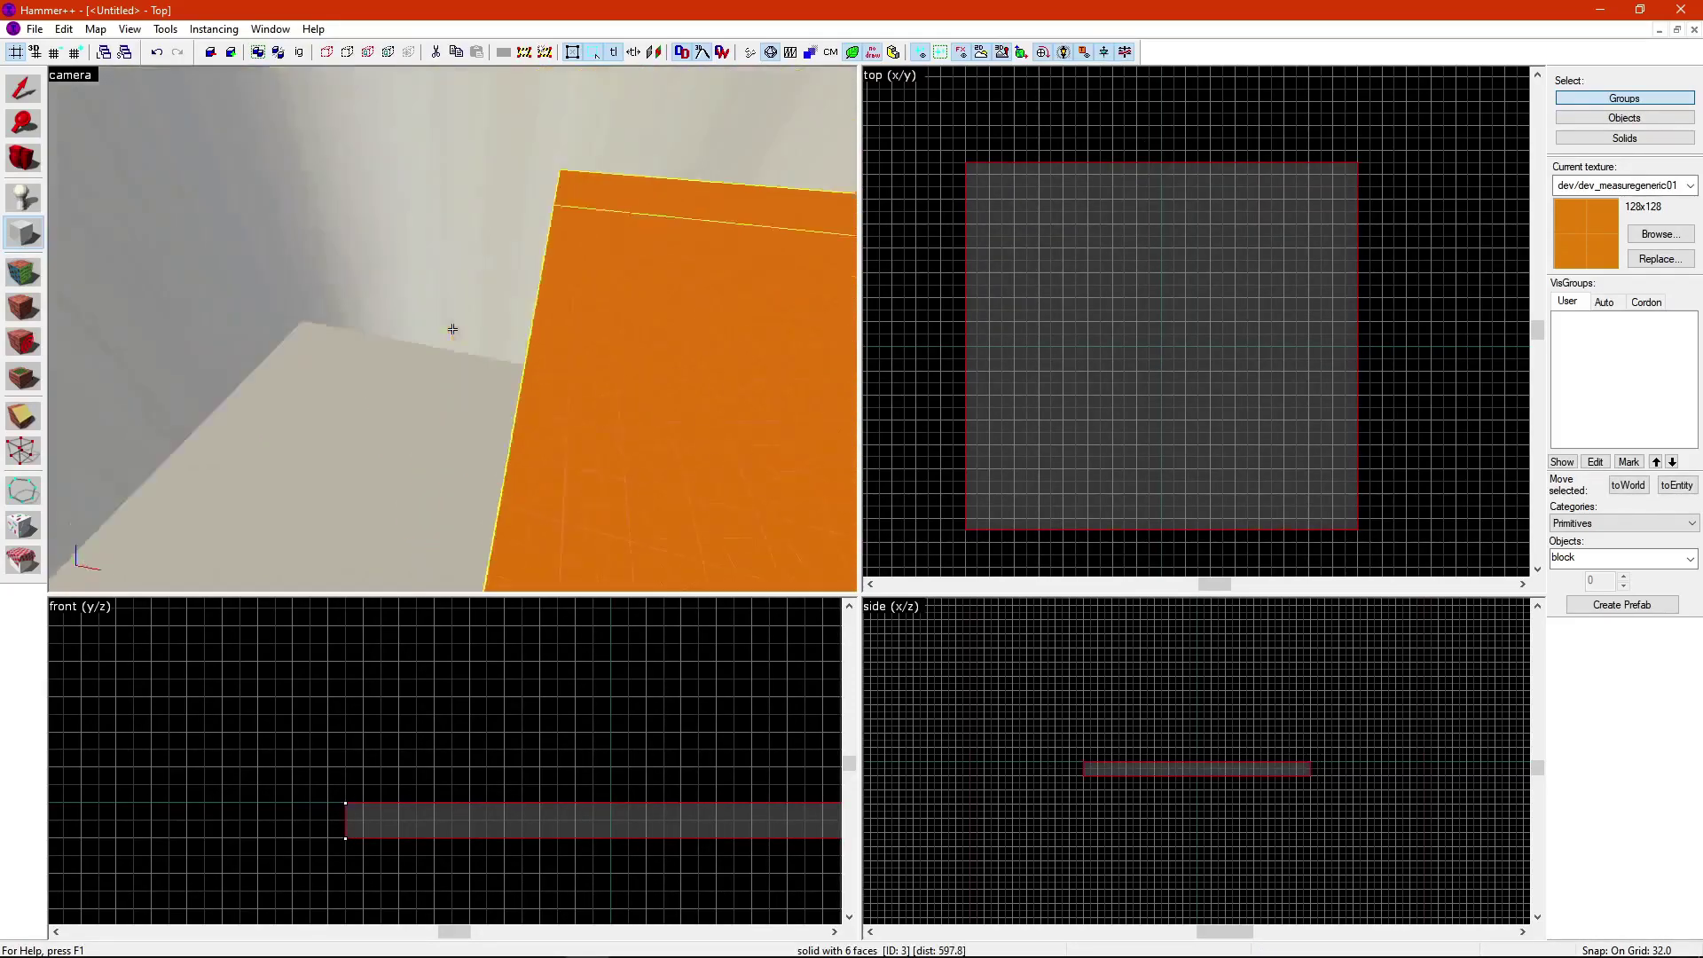
key(z)
key(shift+s)
click(504, 230)
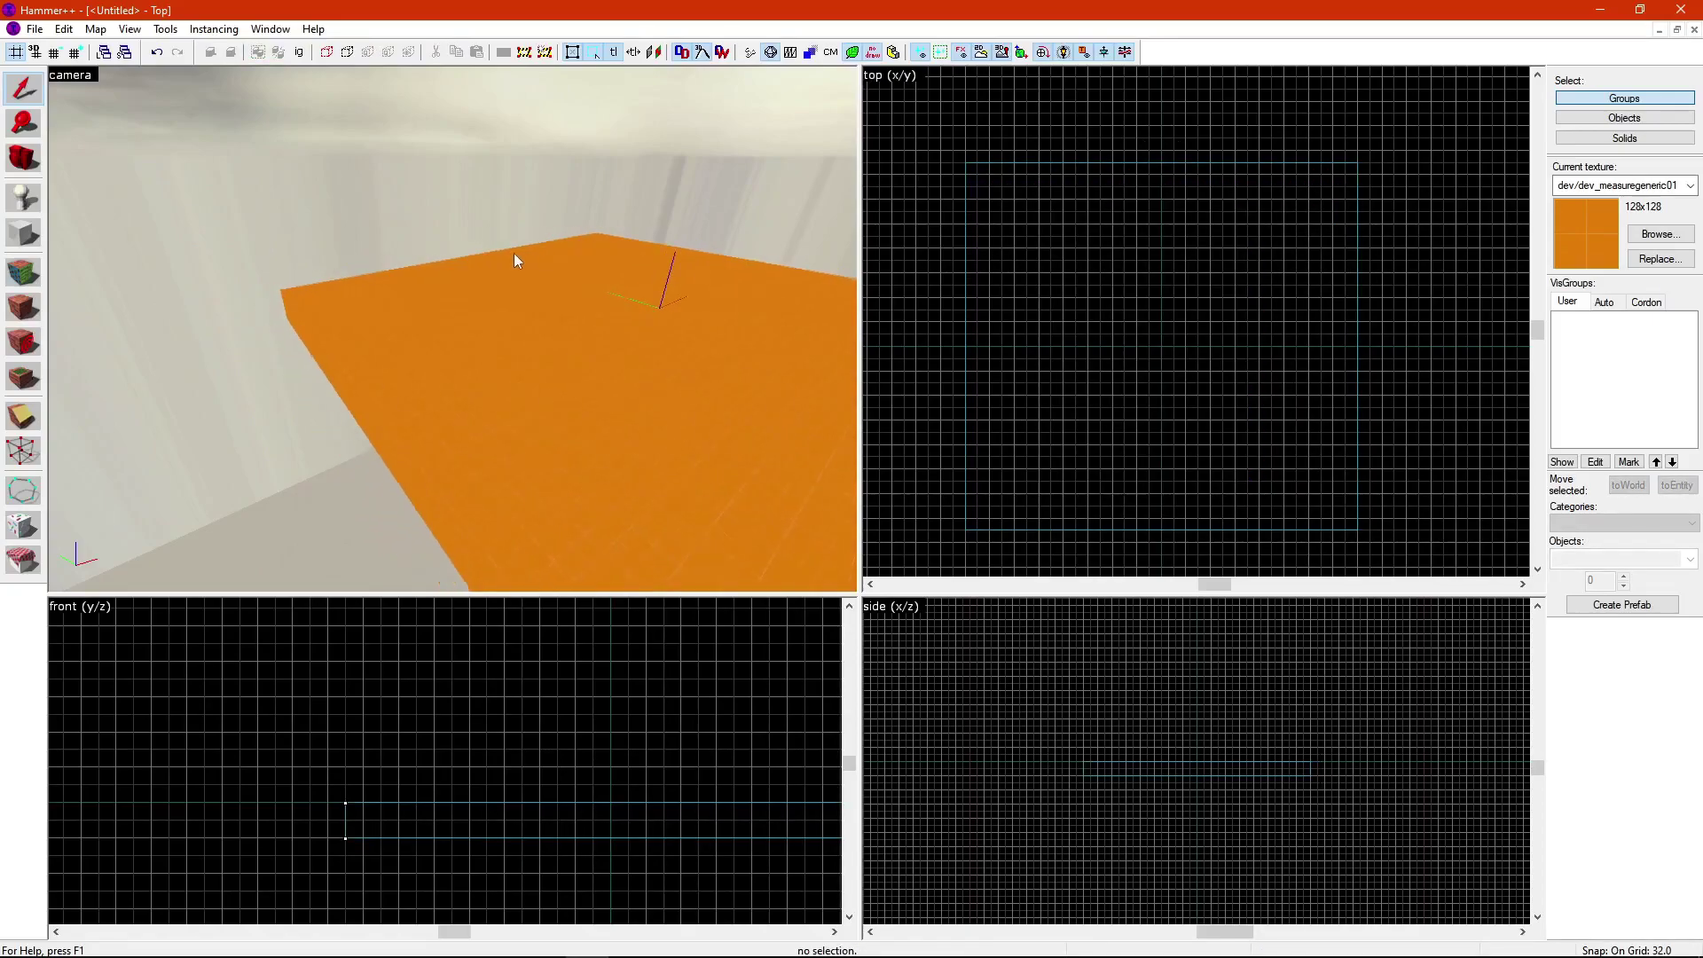
Step: Lengthen the floor block by 32 units at each end in the top view to make it 1024 by 1024 units, then deselect it
key(z)
key(a)
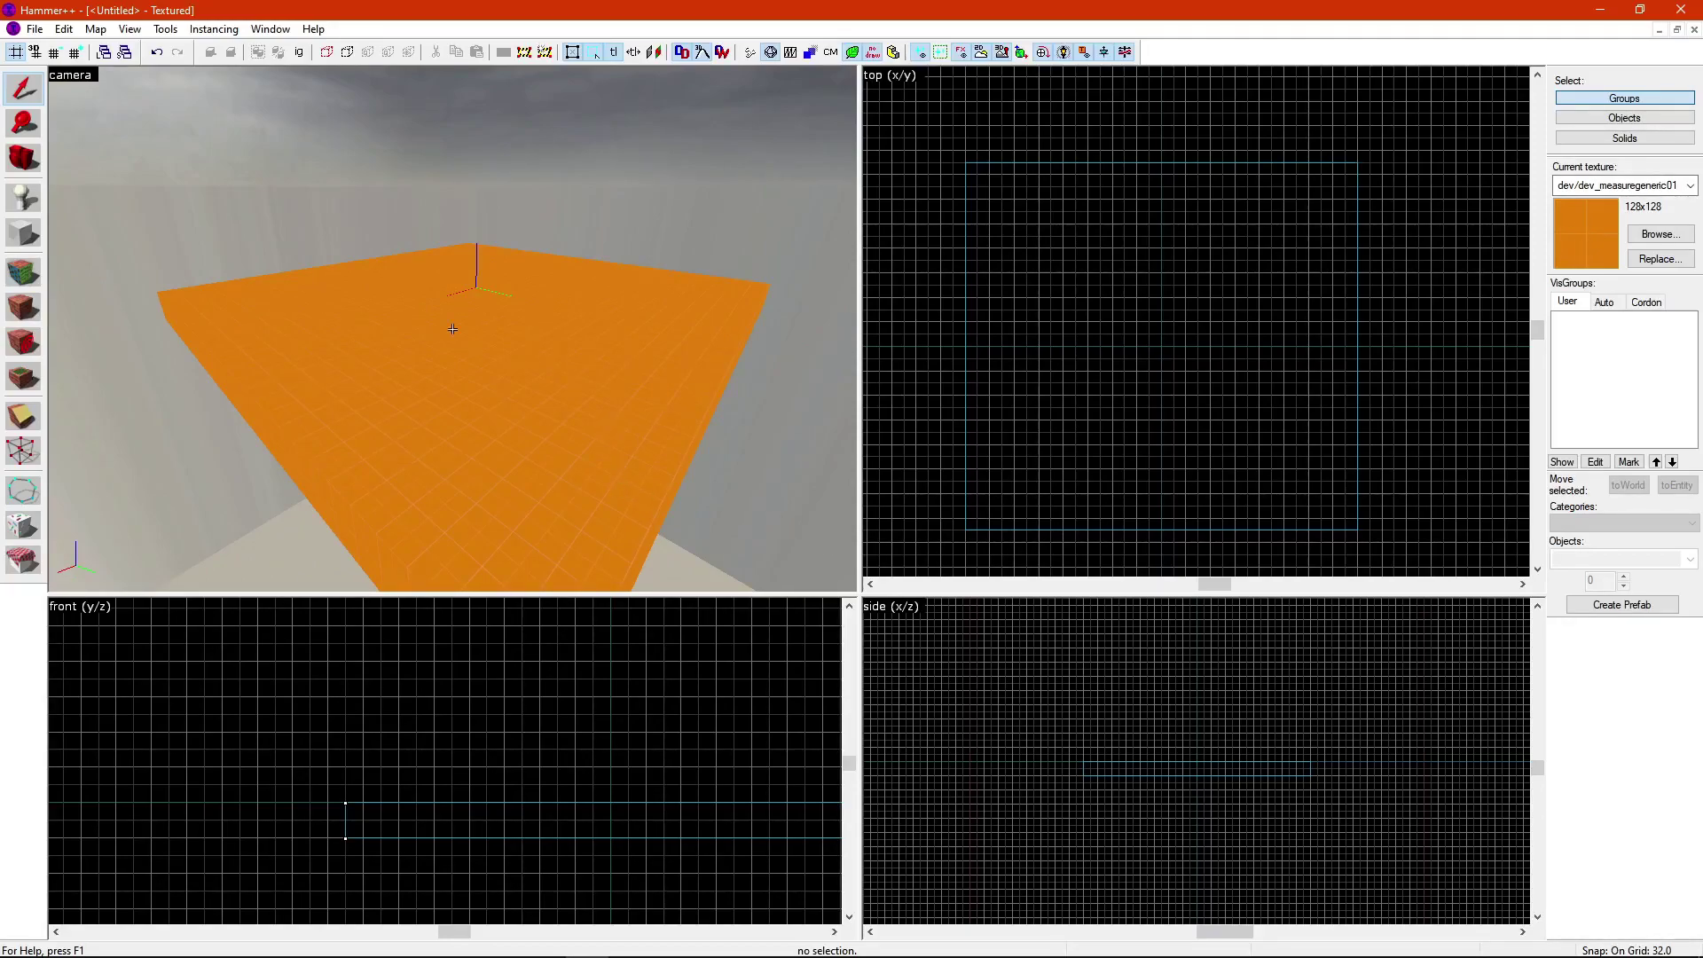
key(a)
key(w)
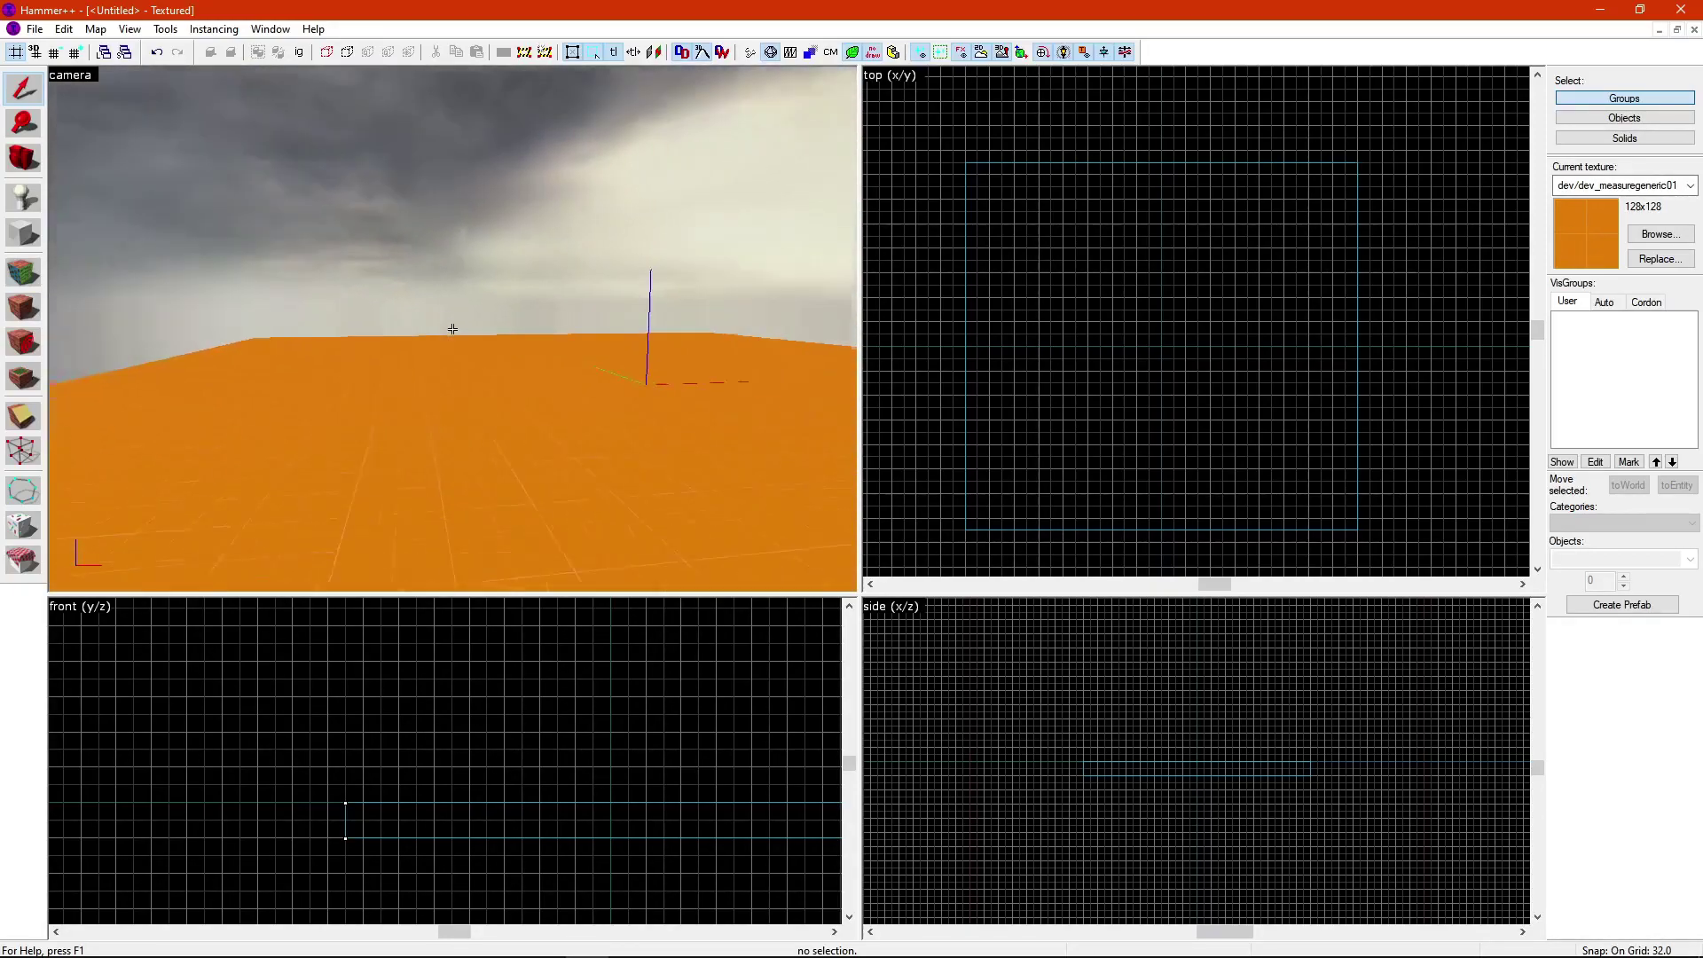
key(z)
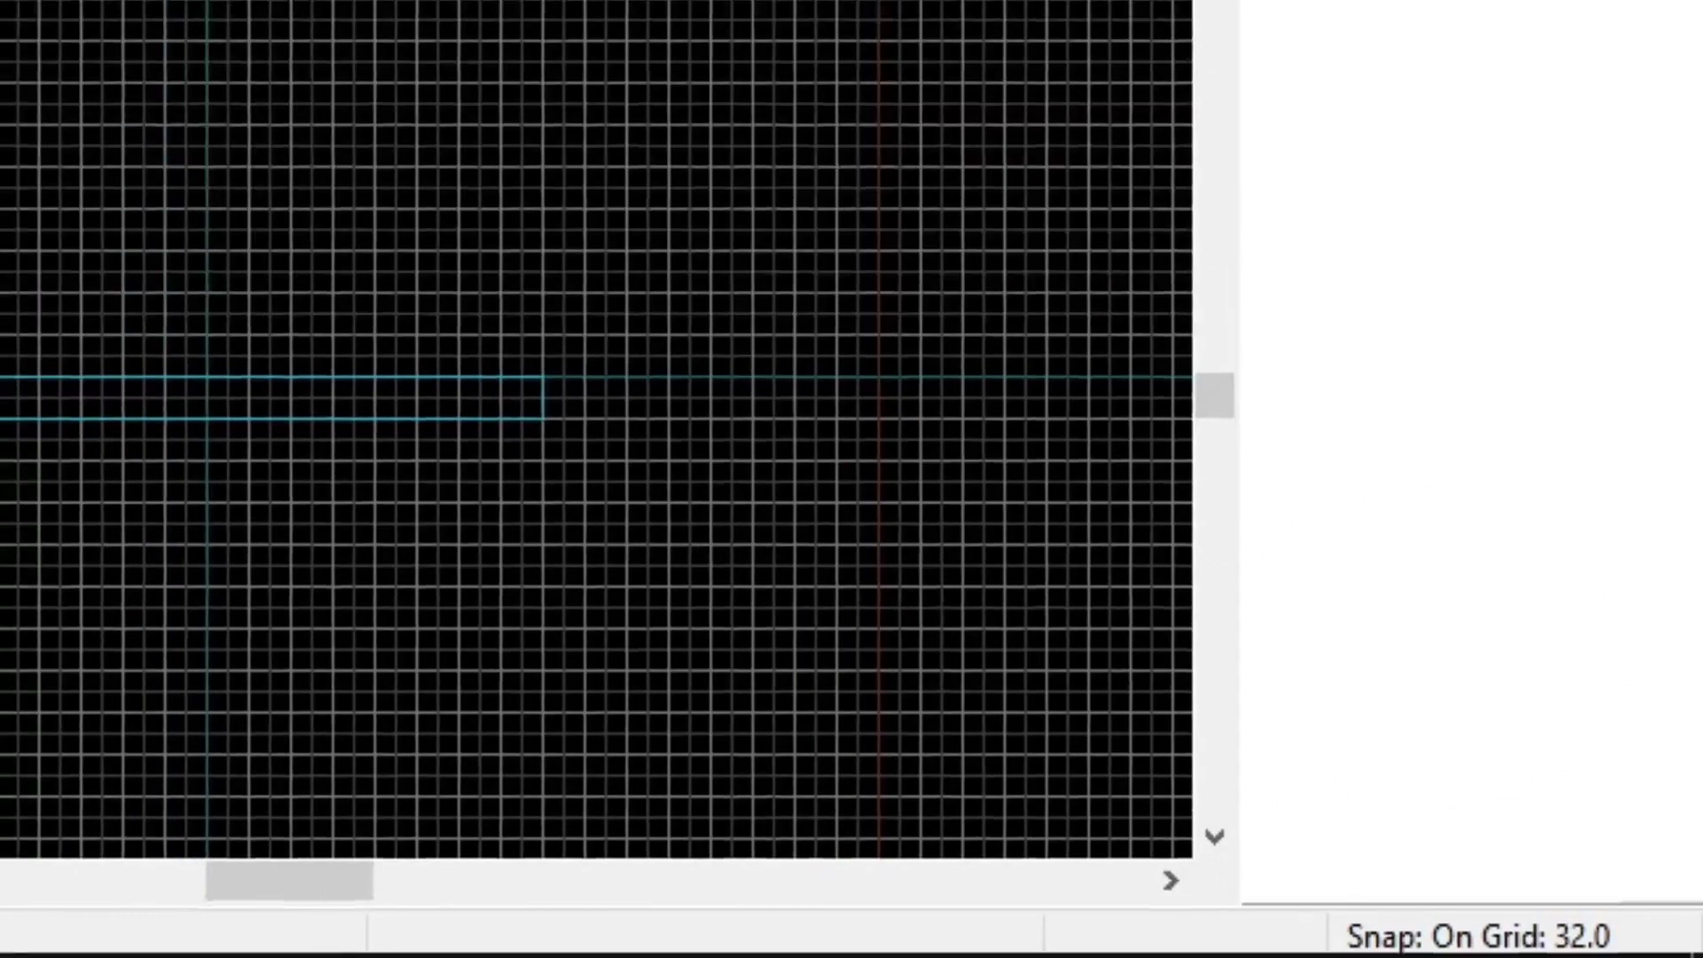
click(692, 408)
scroll(1283, 514, up, 1)
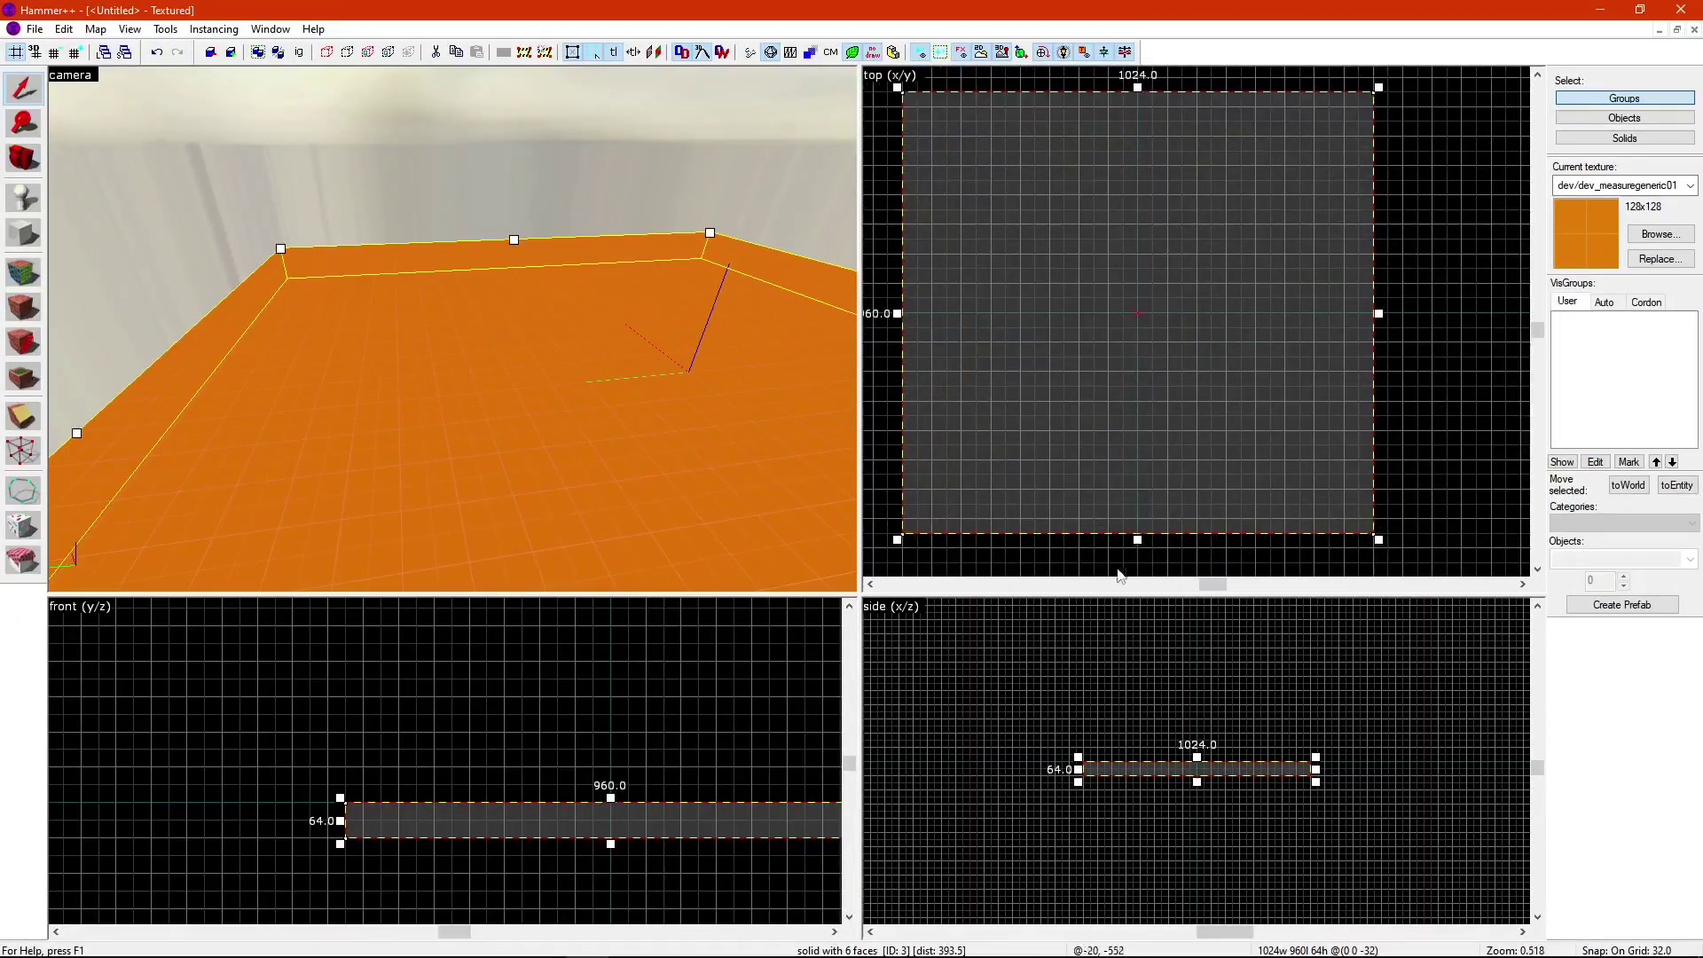
drag(1138, 539, 1138, 553)
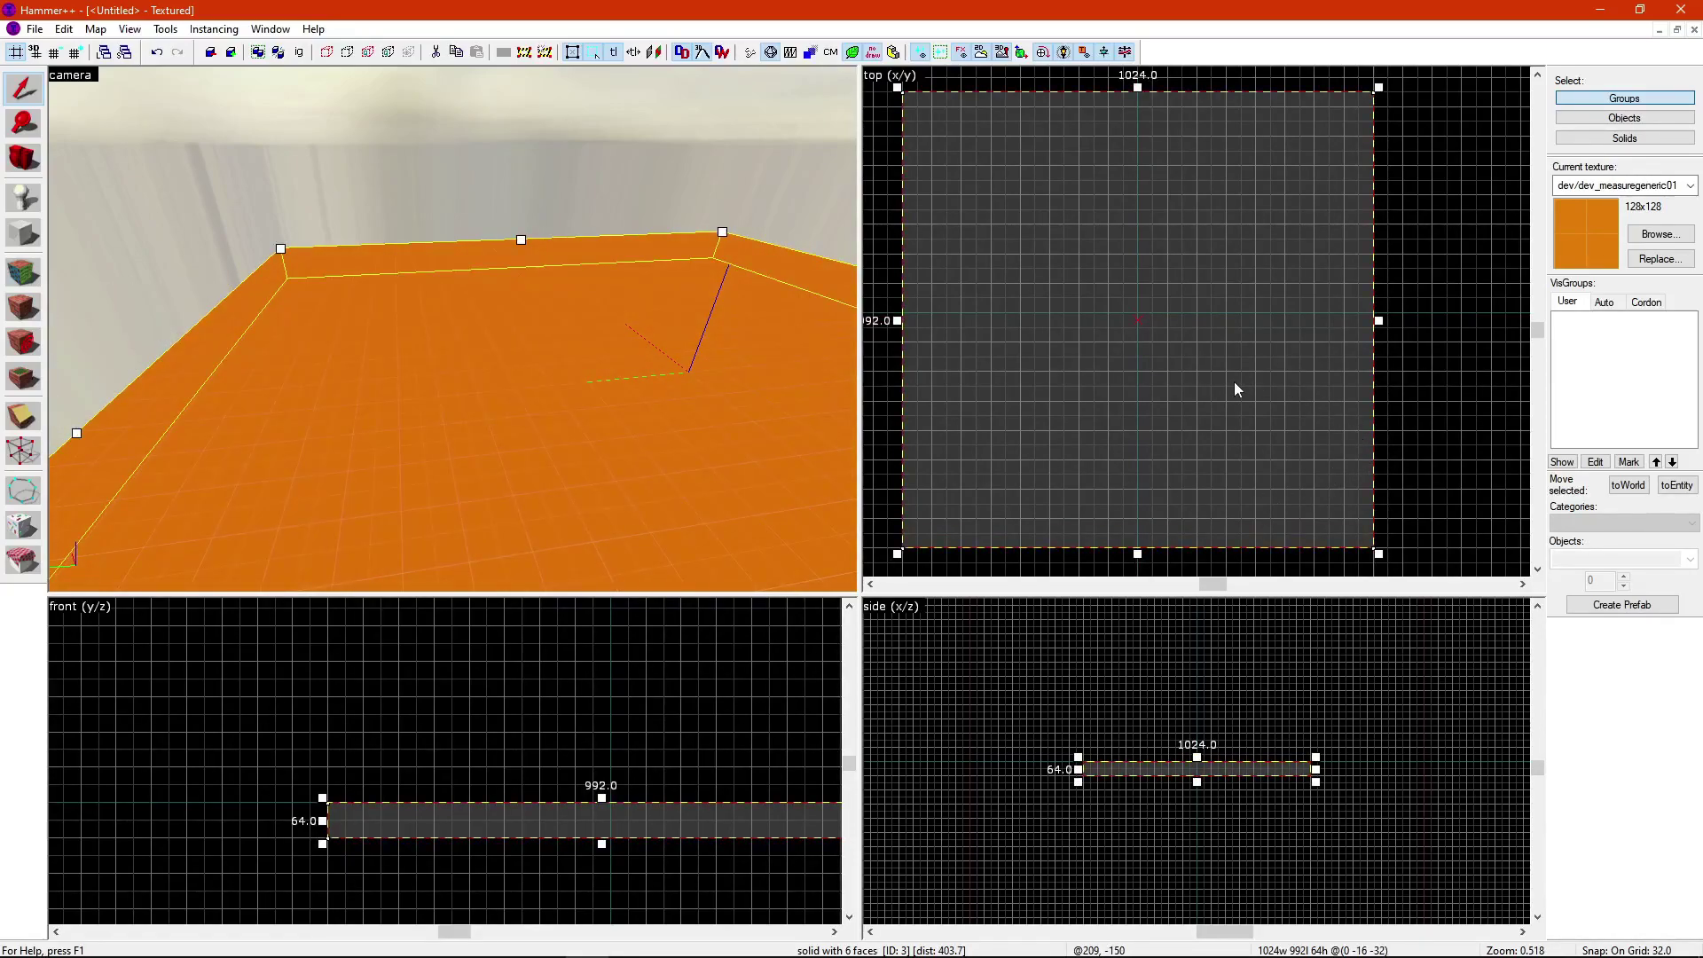
middle_drag(1234, 383, 1242, 438)
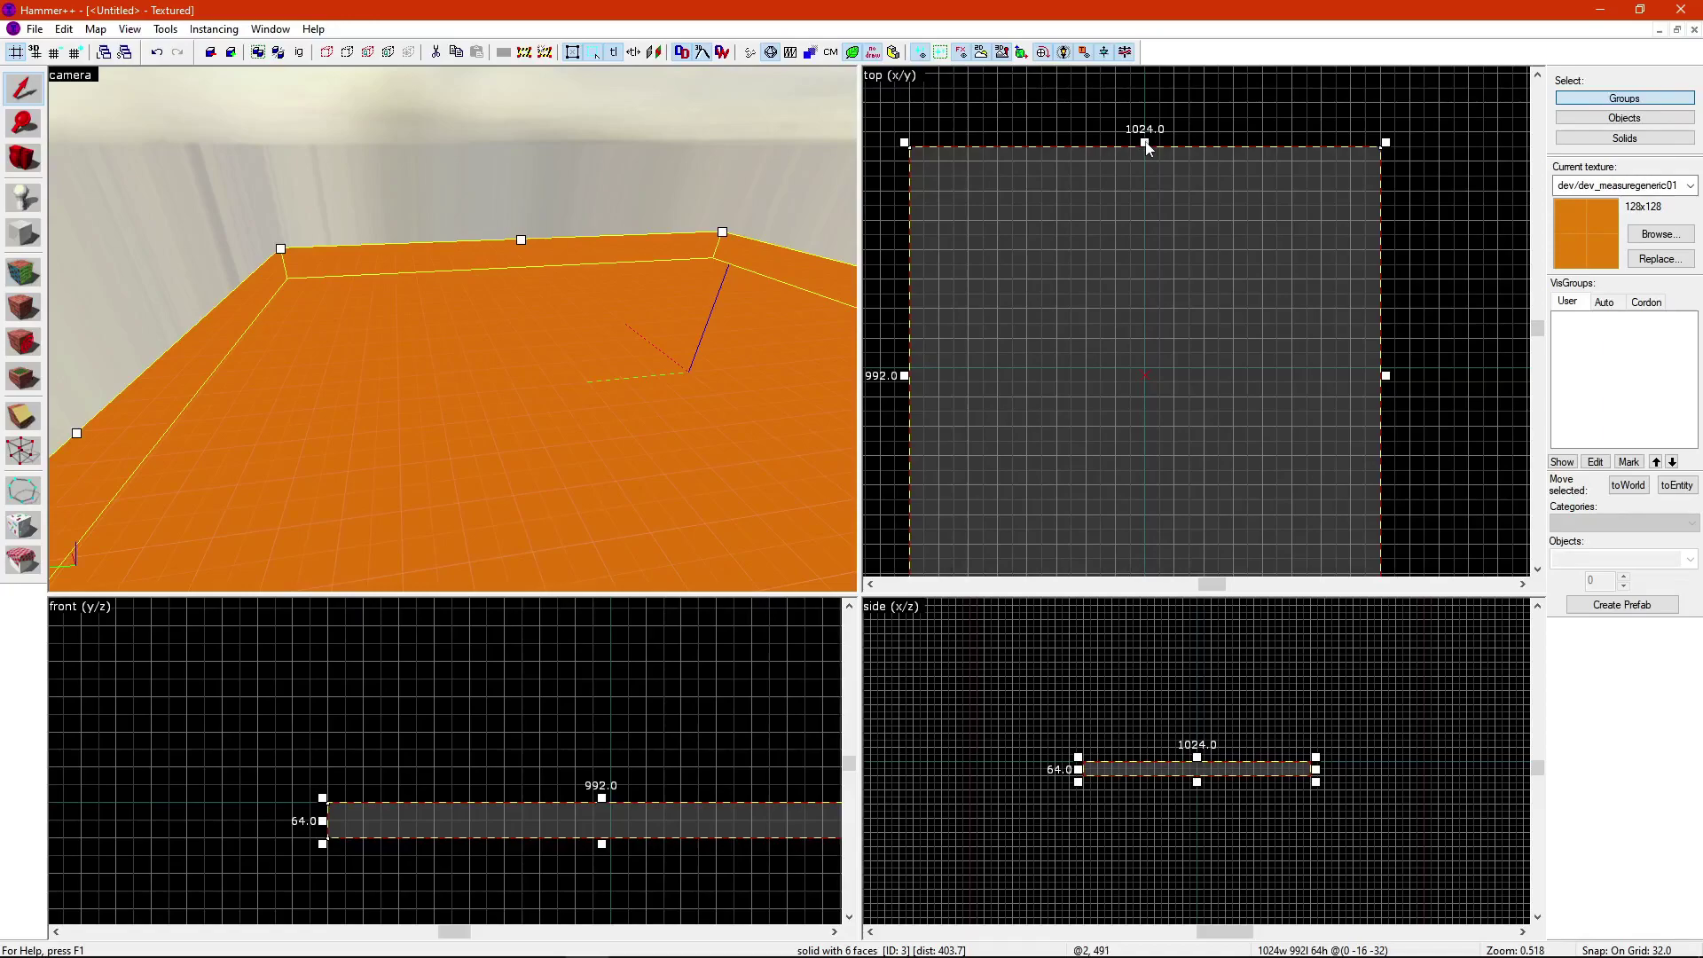
drag(1146, 147, 1152, 145)
click(1454, 257)
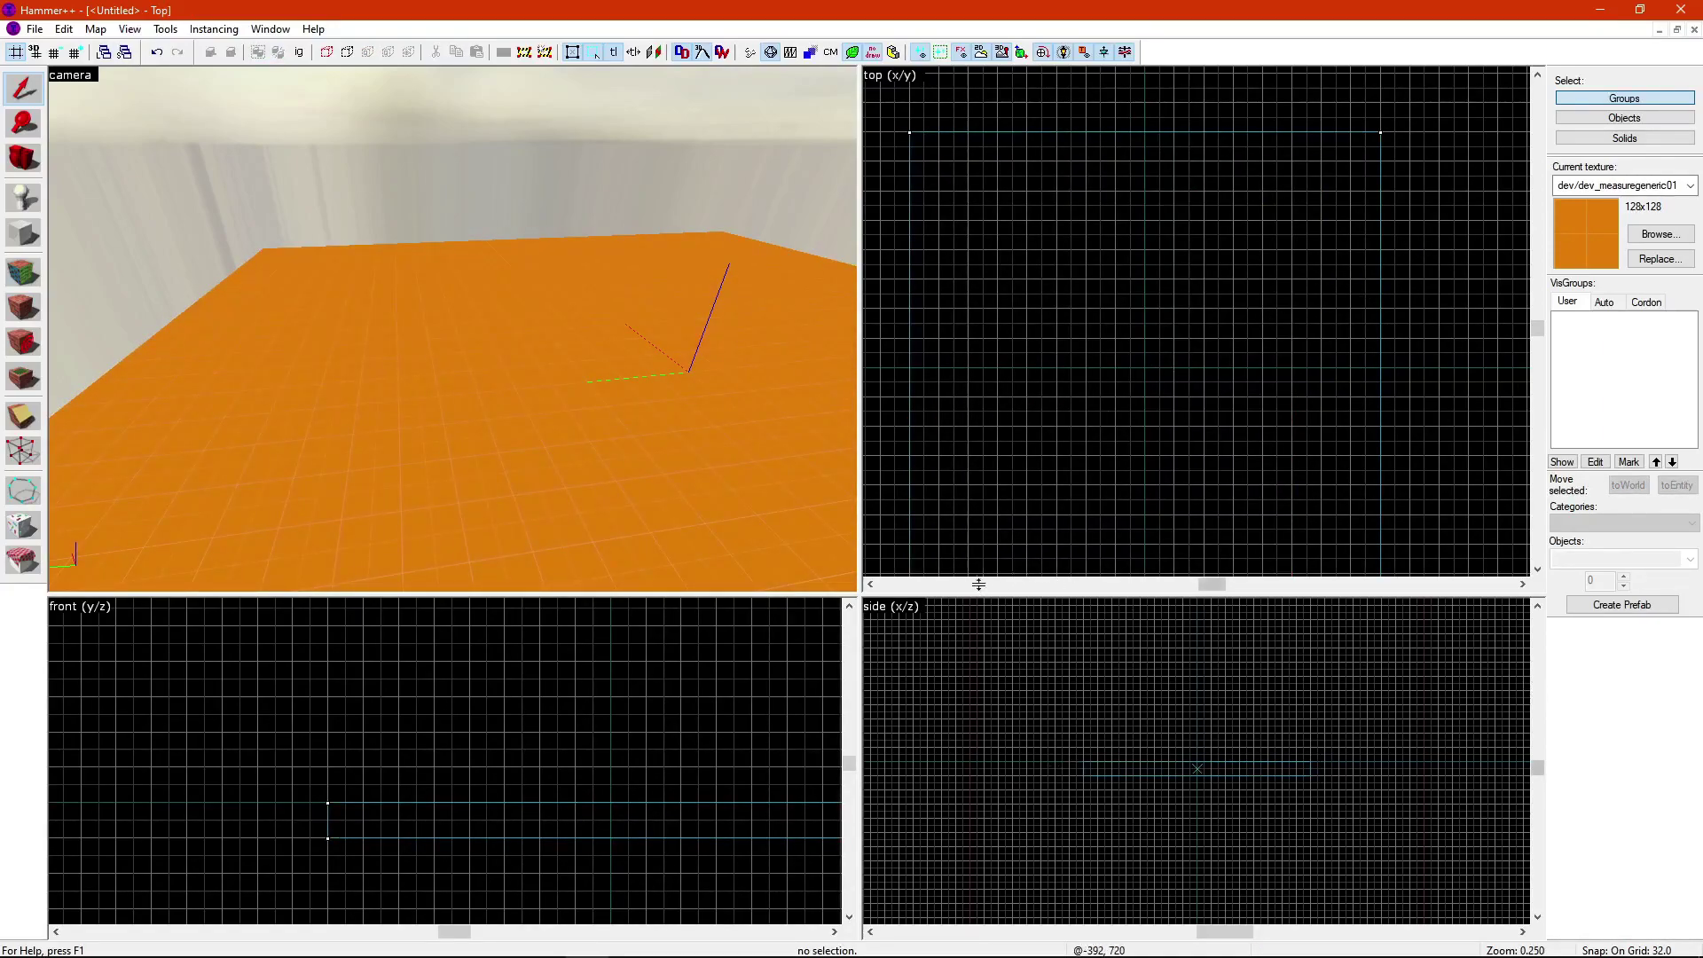
Step: Examine the resized floor block from several sides in the 3D camera view
scroll(640, 361, down, 6)
key(z)
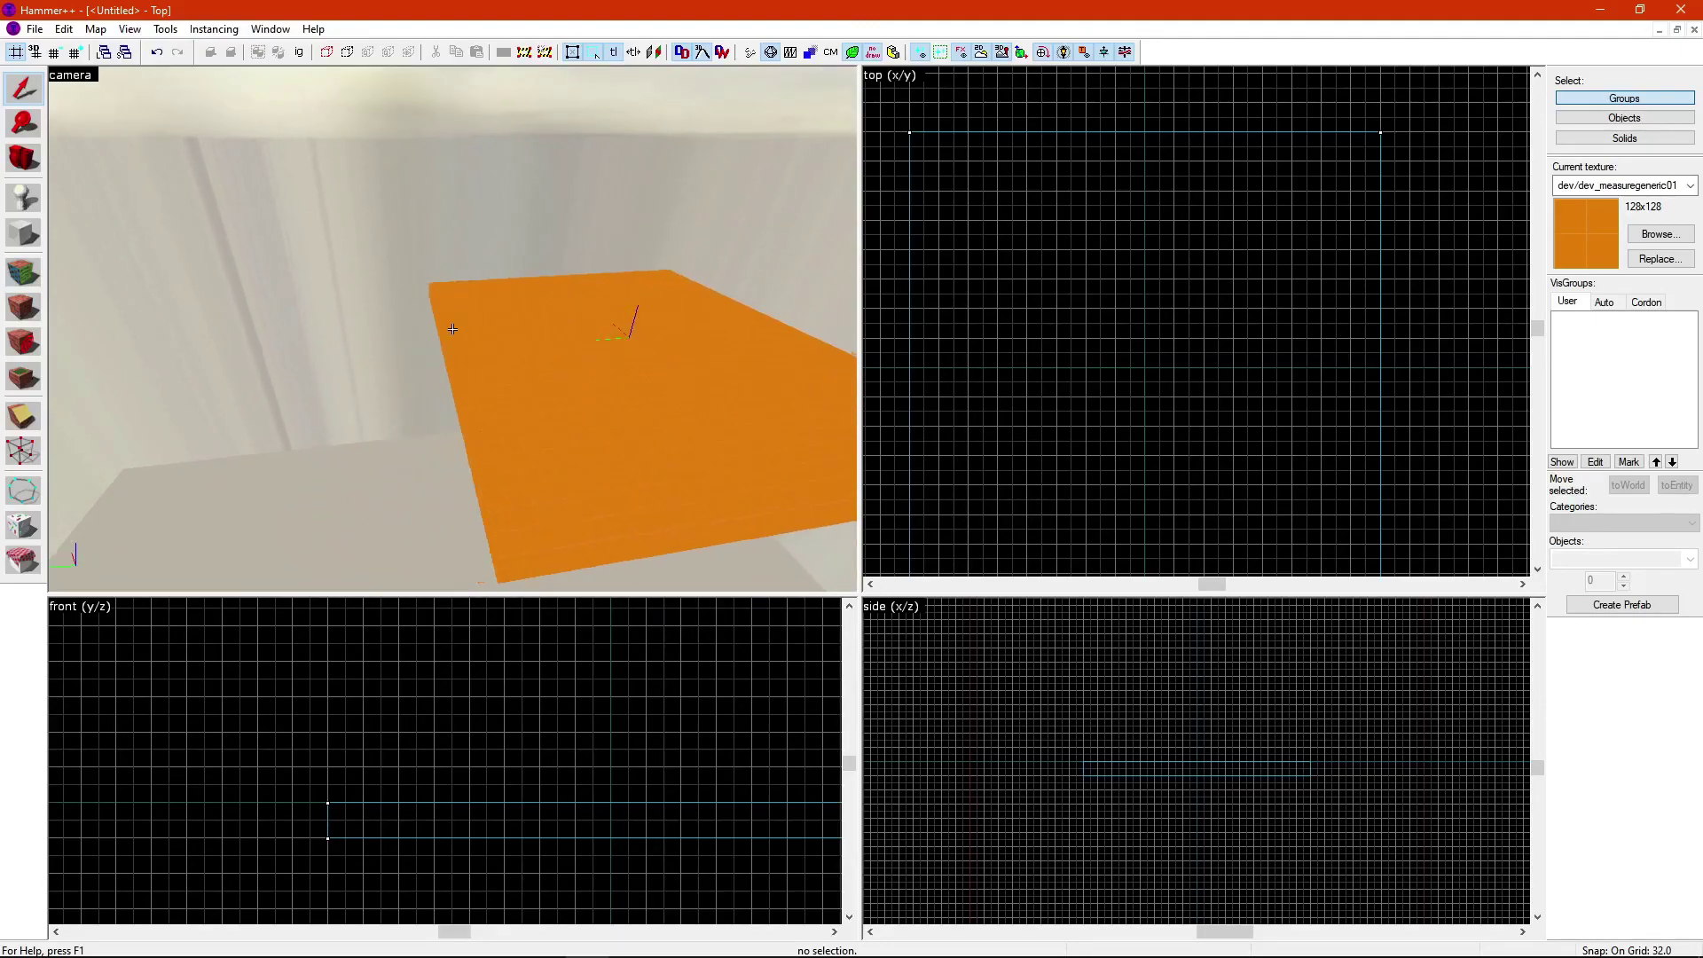
key(w)
key(a)
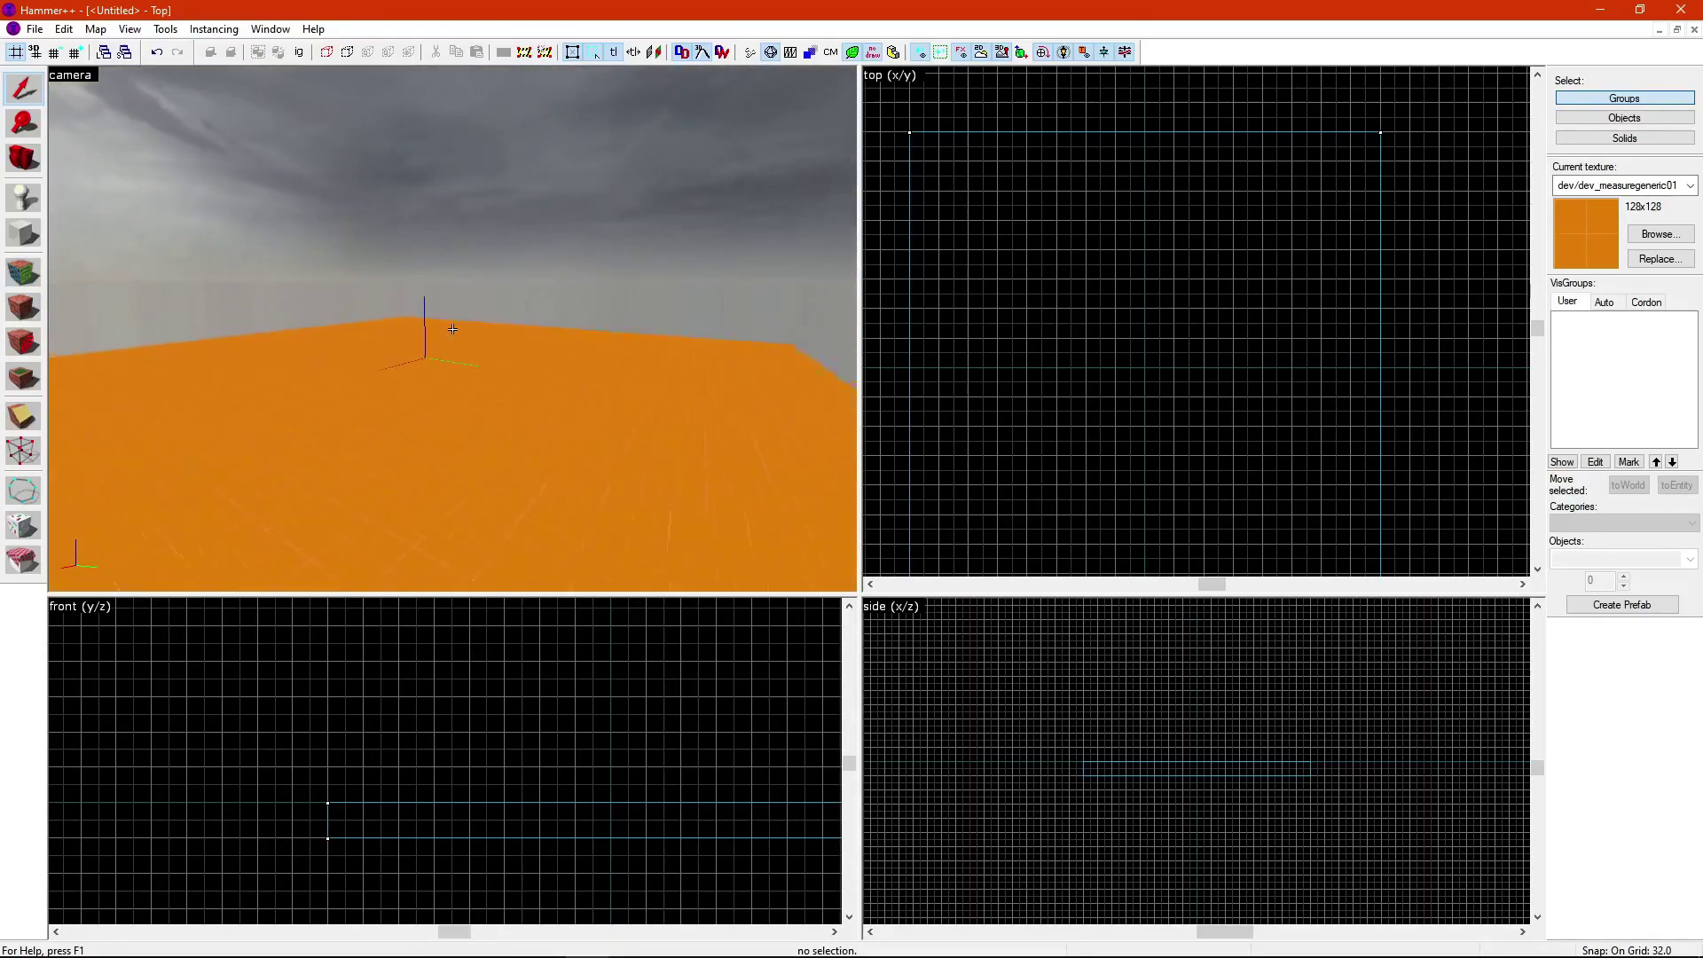
key(w)
key(d)
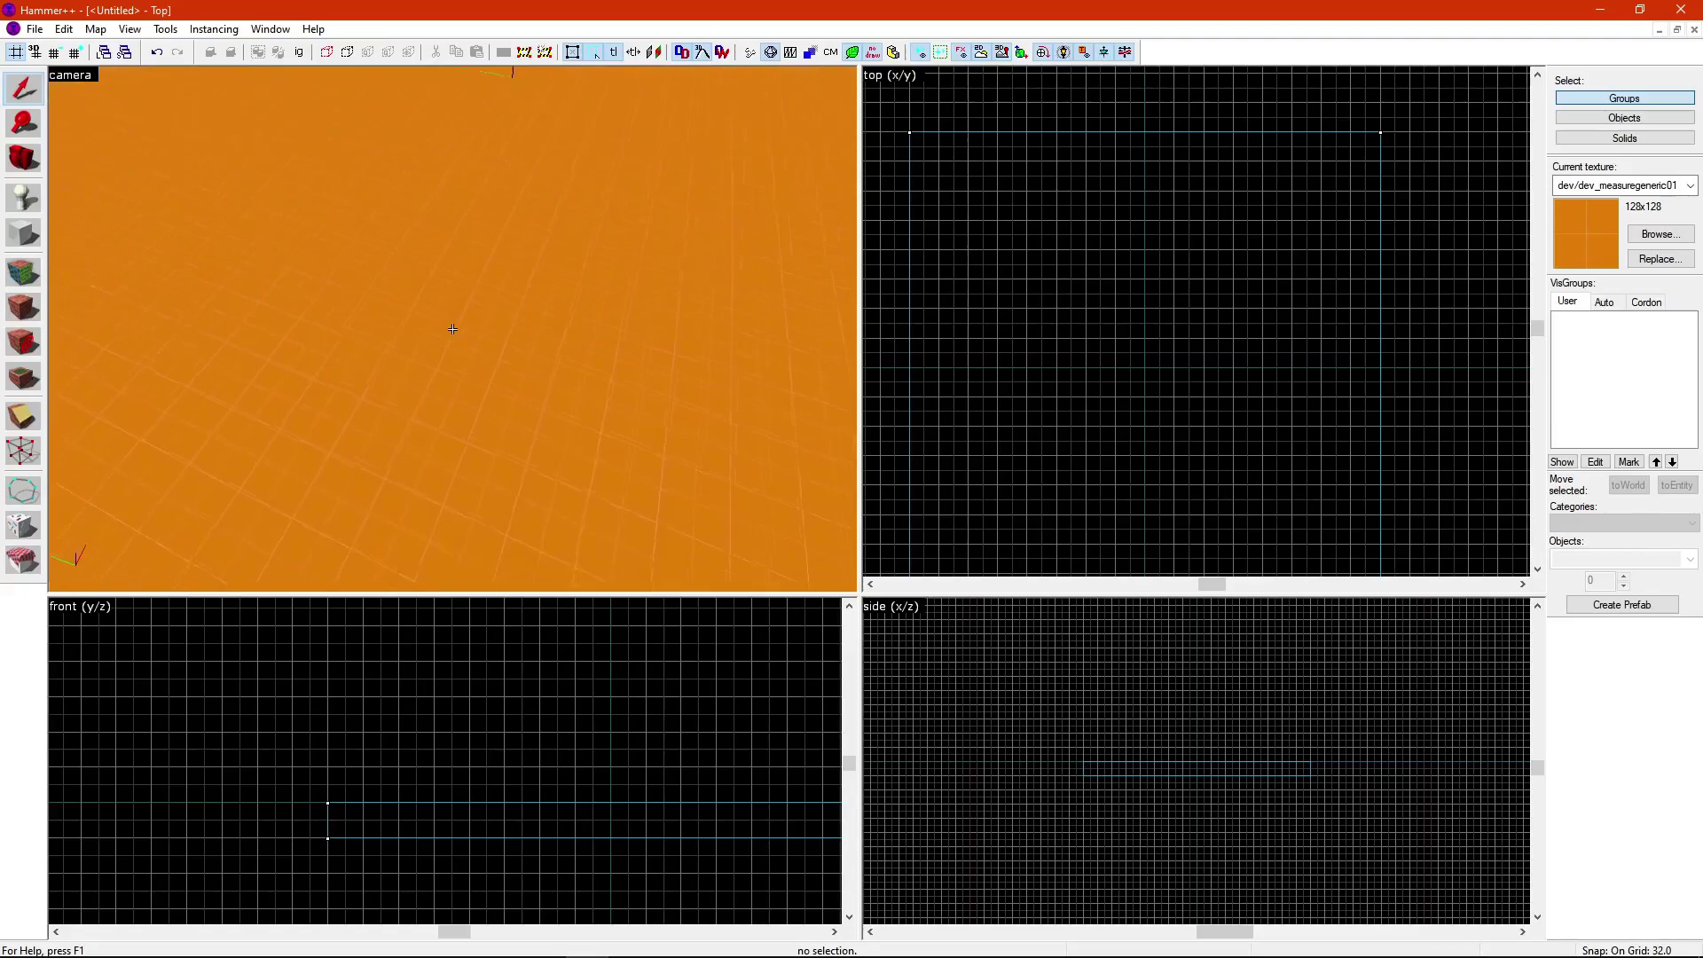
key(w)
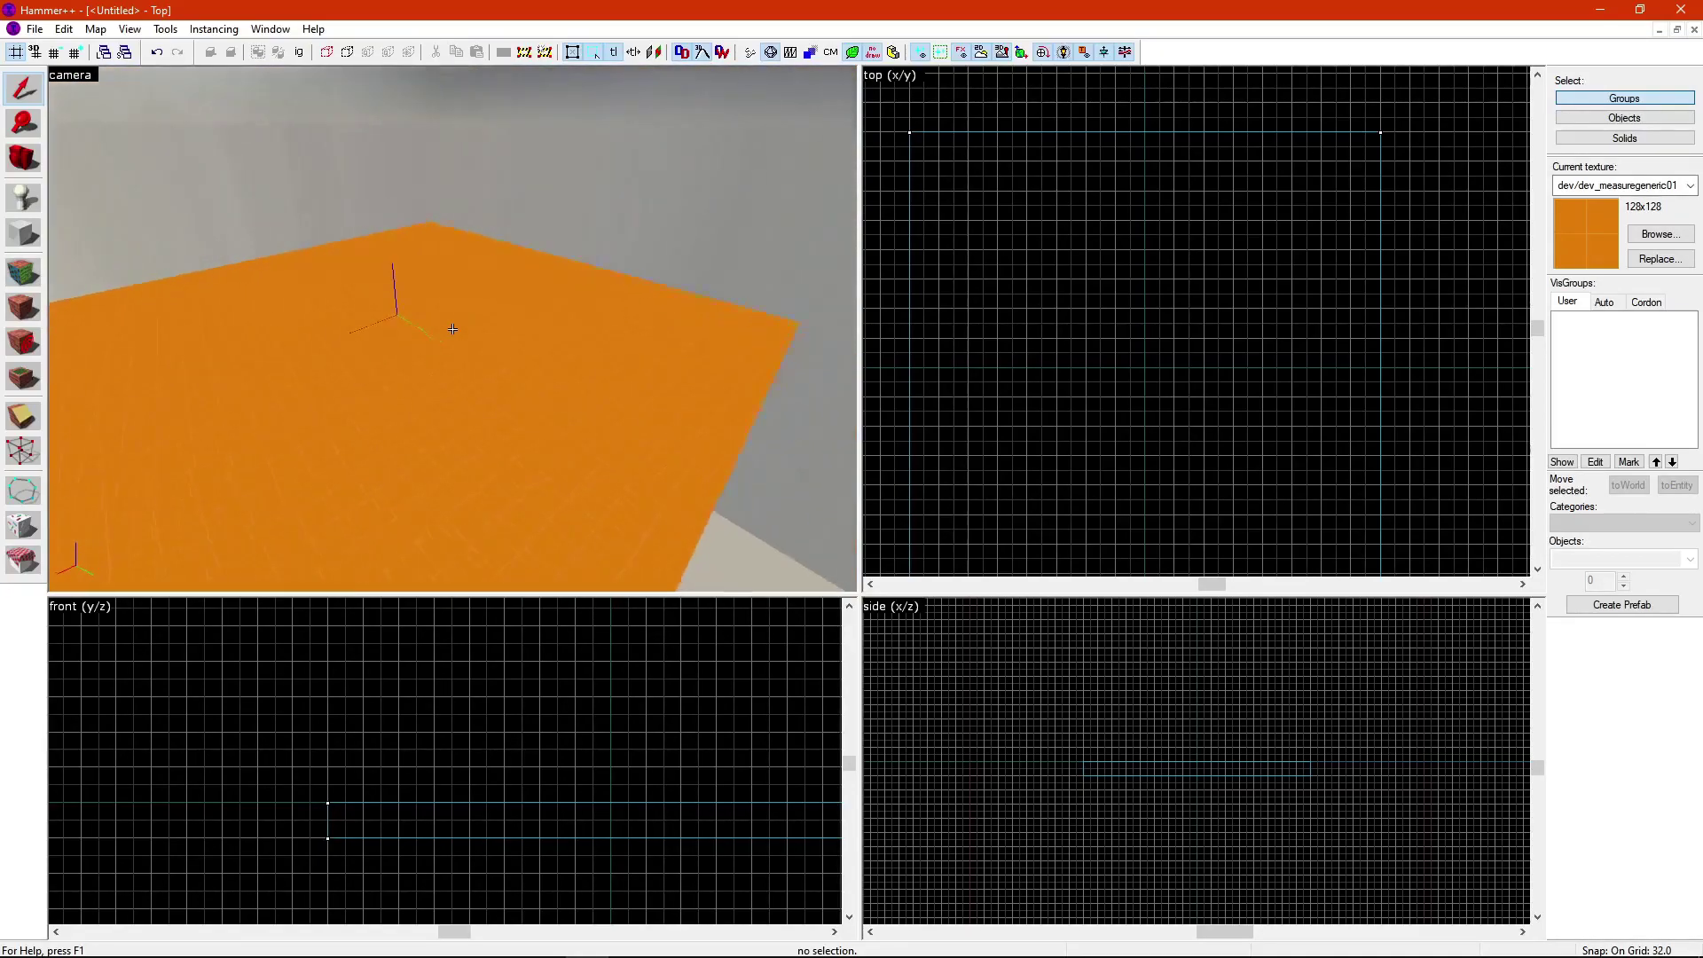
key(a)
key(s)
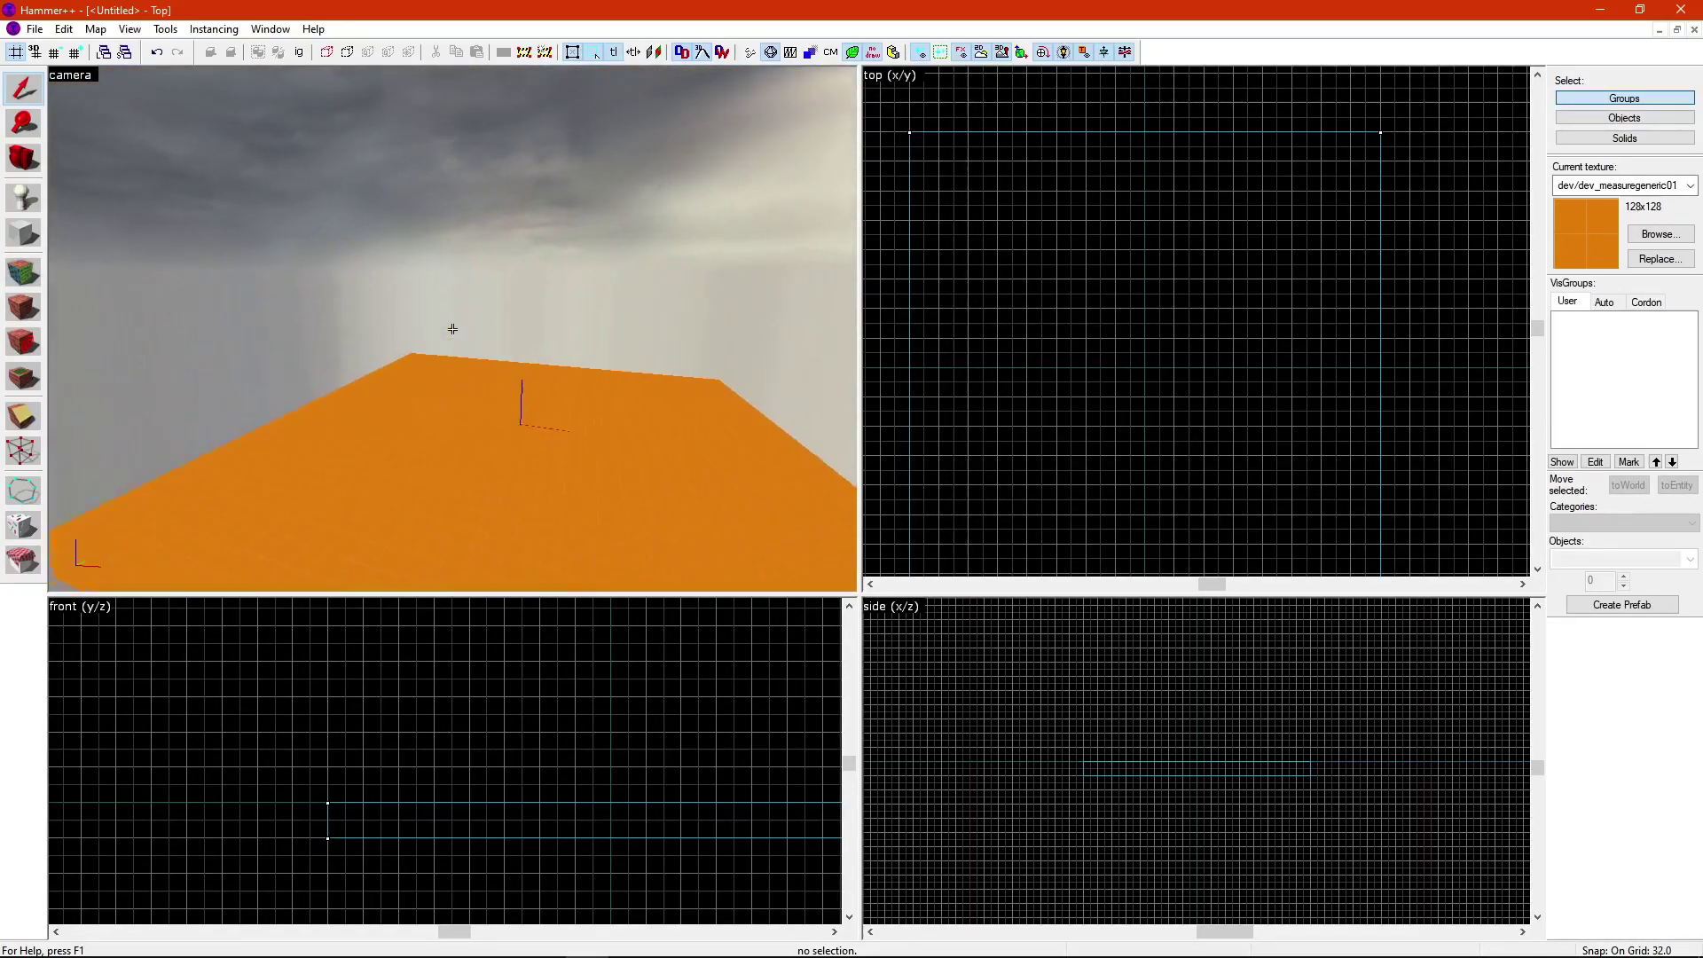
key(s)
key(d)
key(w)
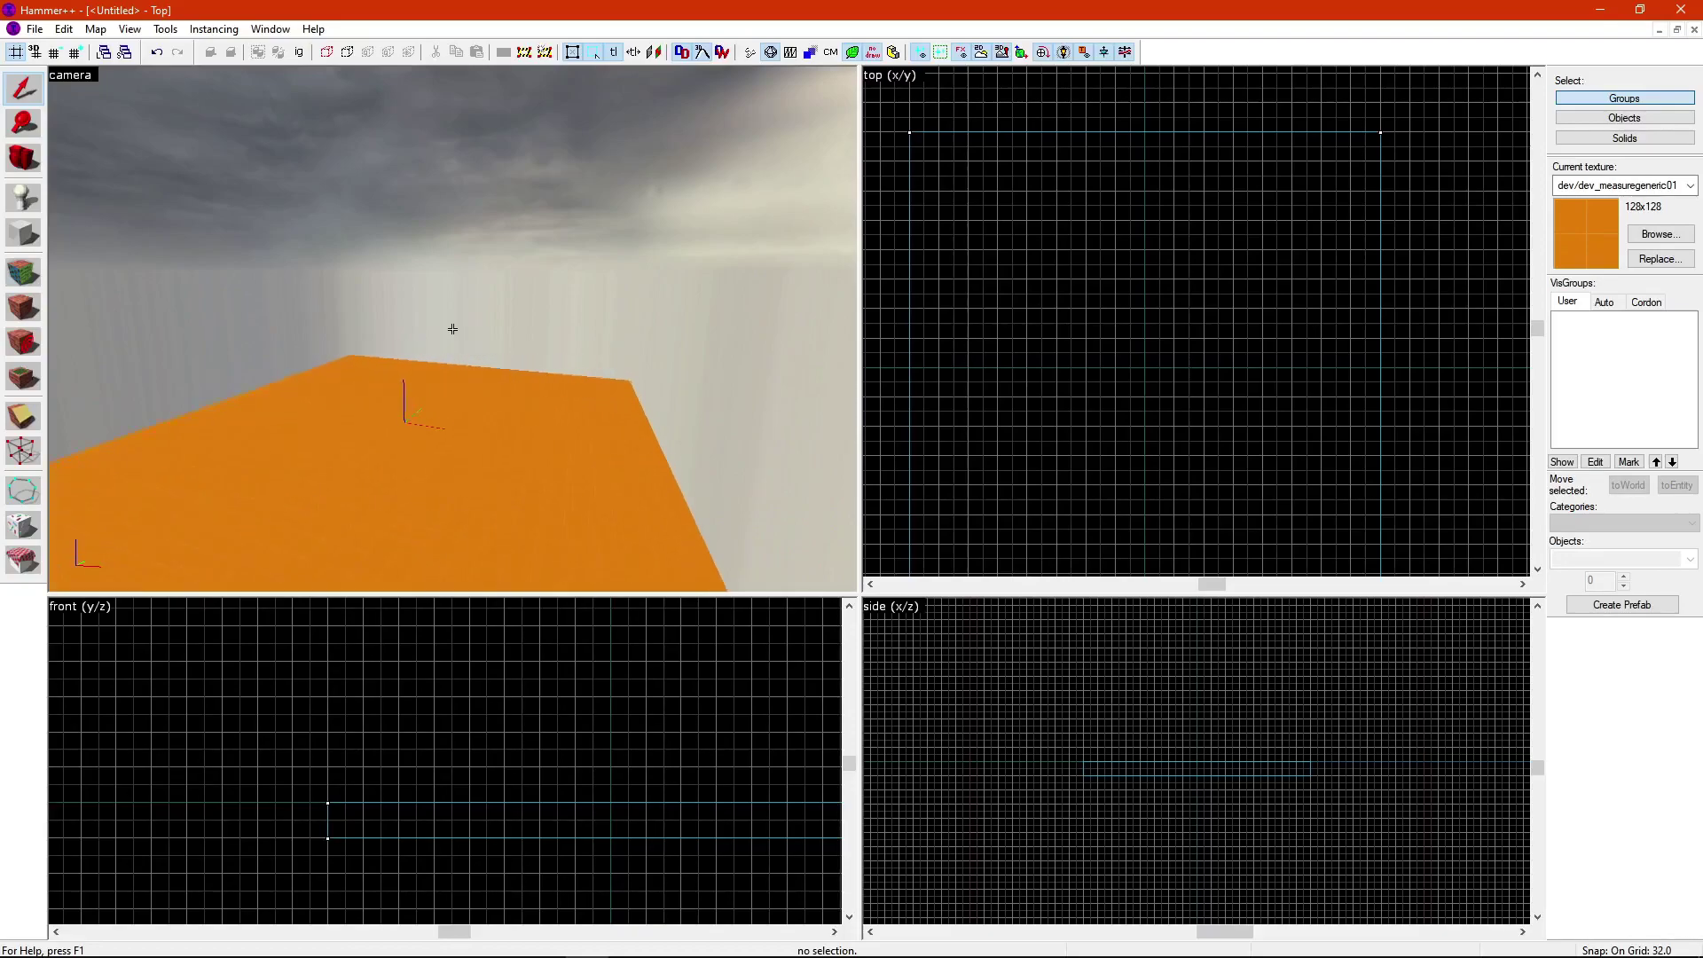
key(d)
key(a)
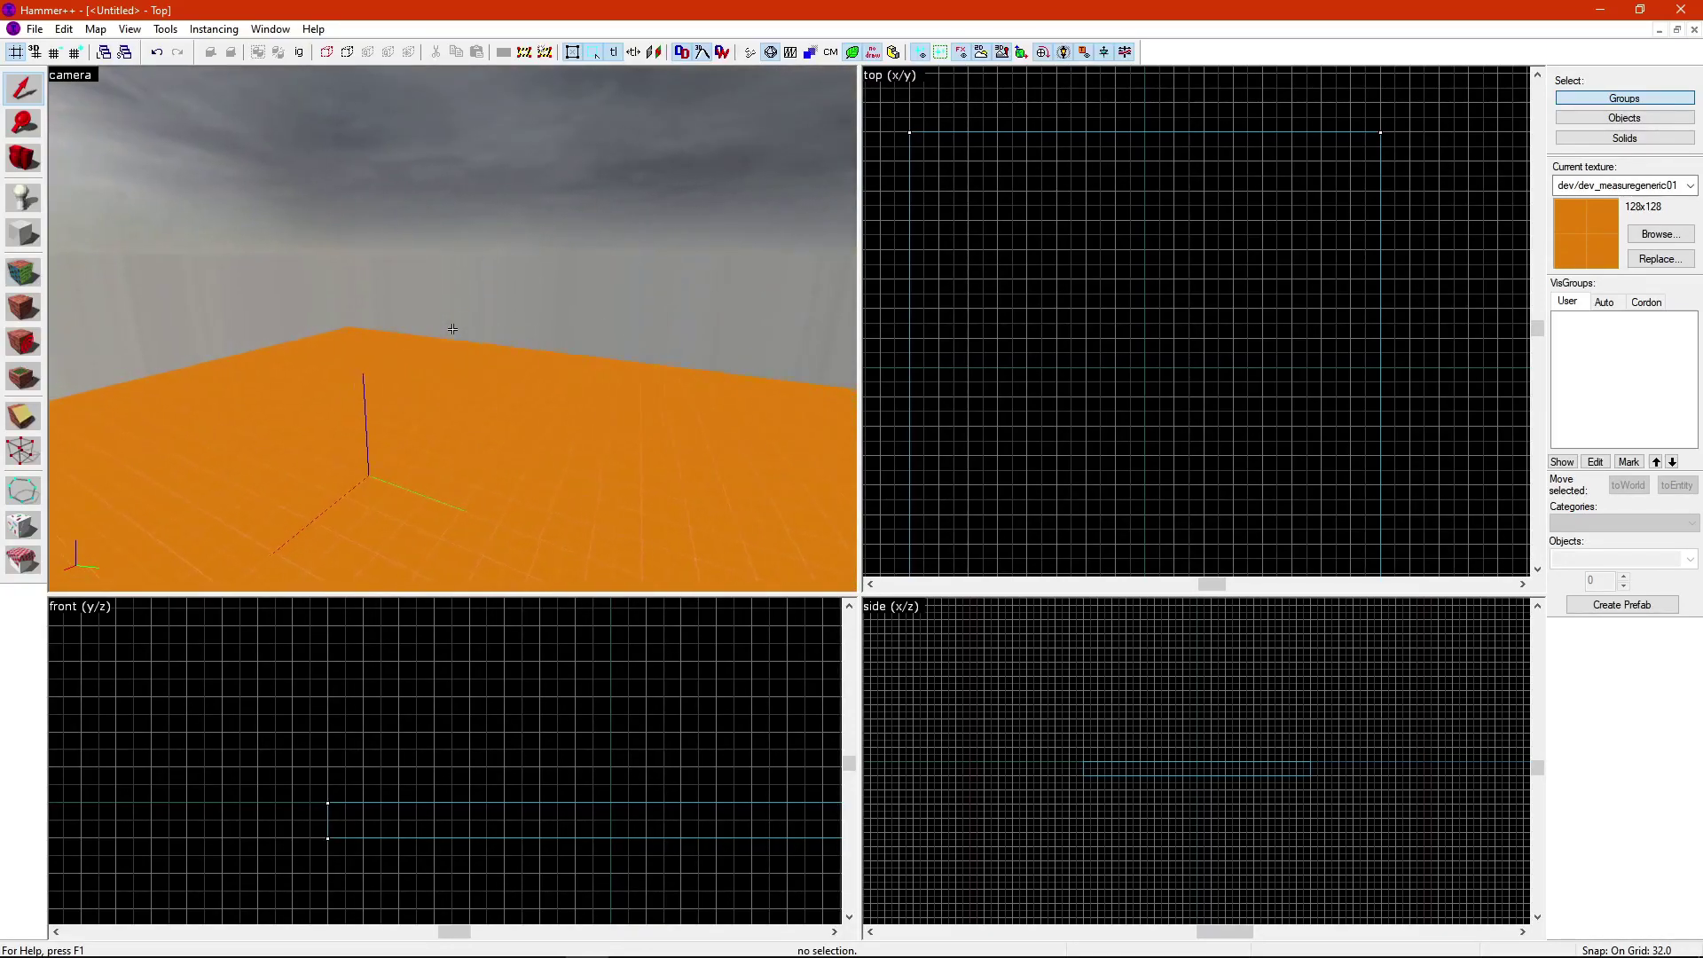
key(a)
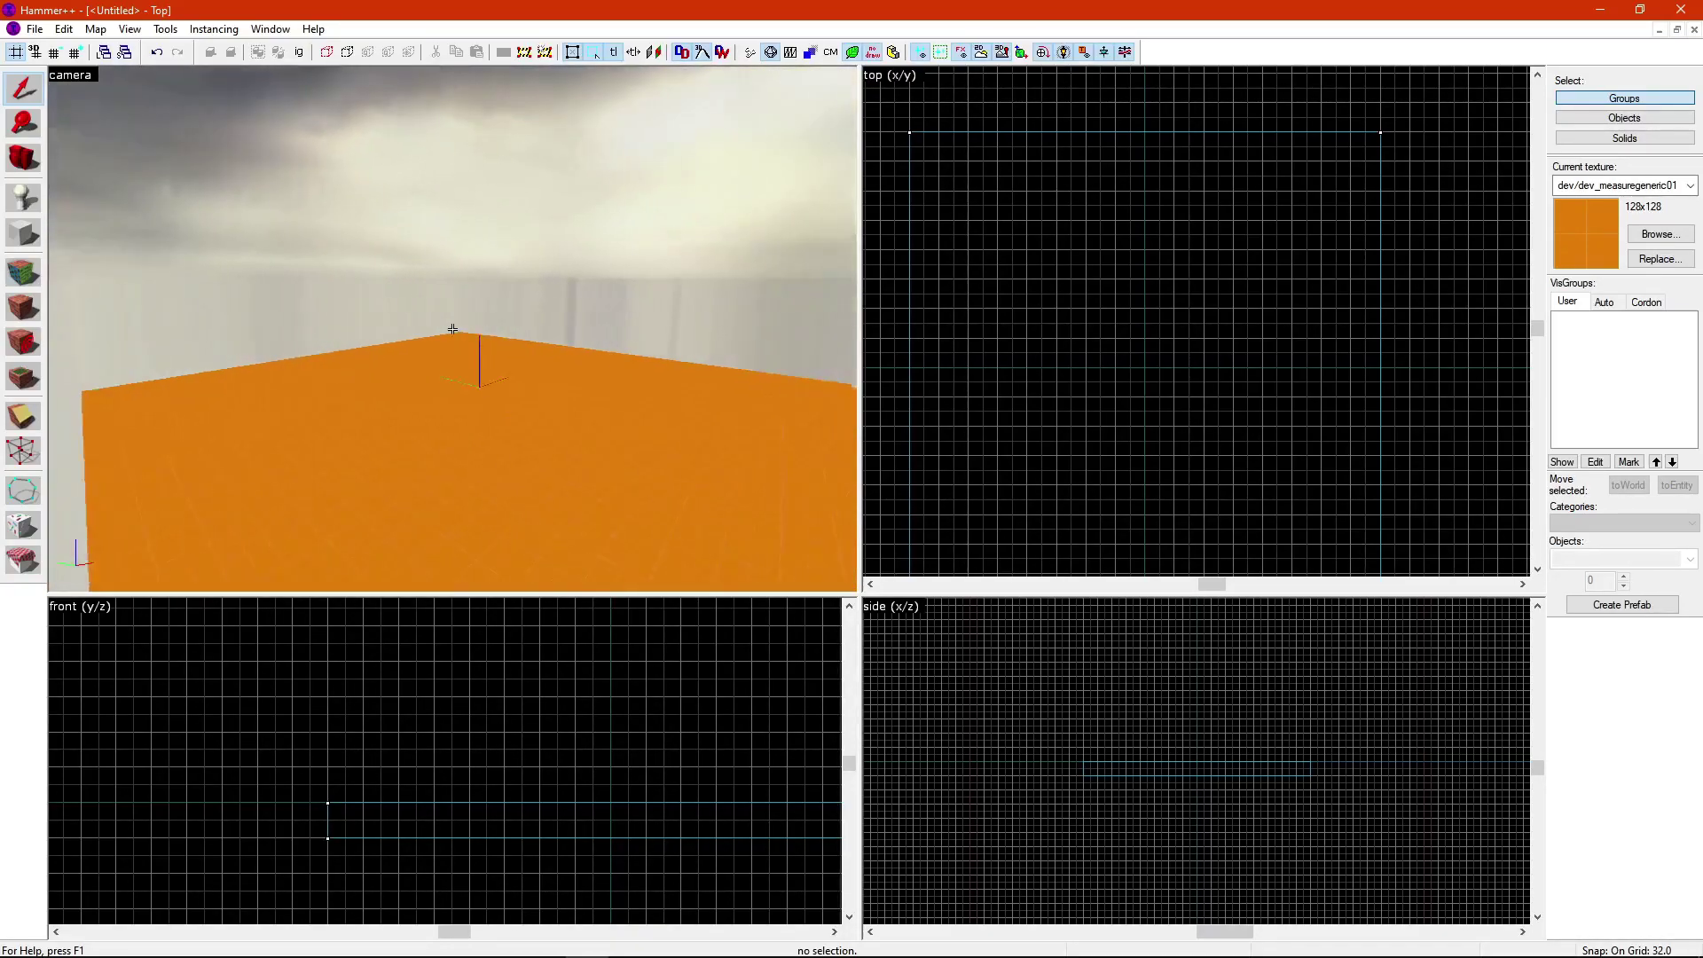
key(Right)
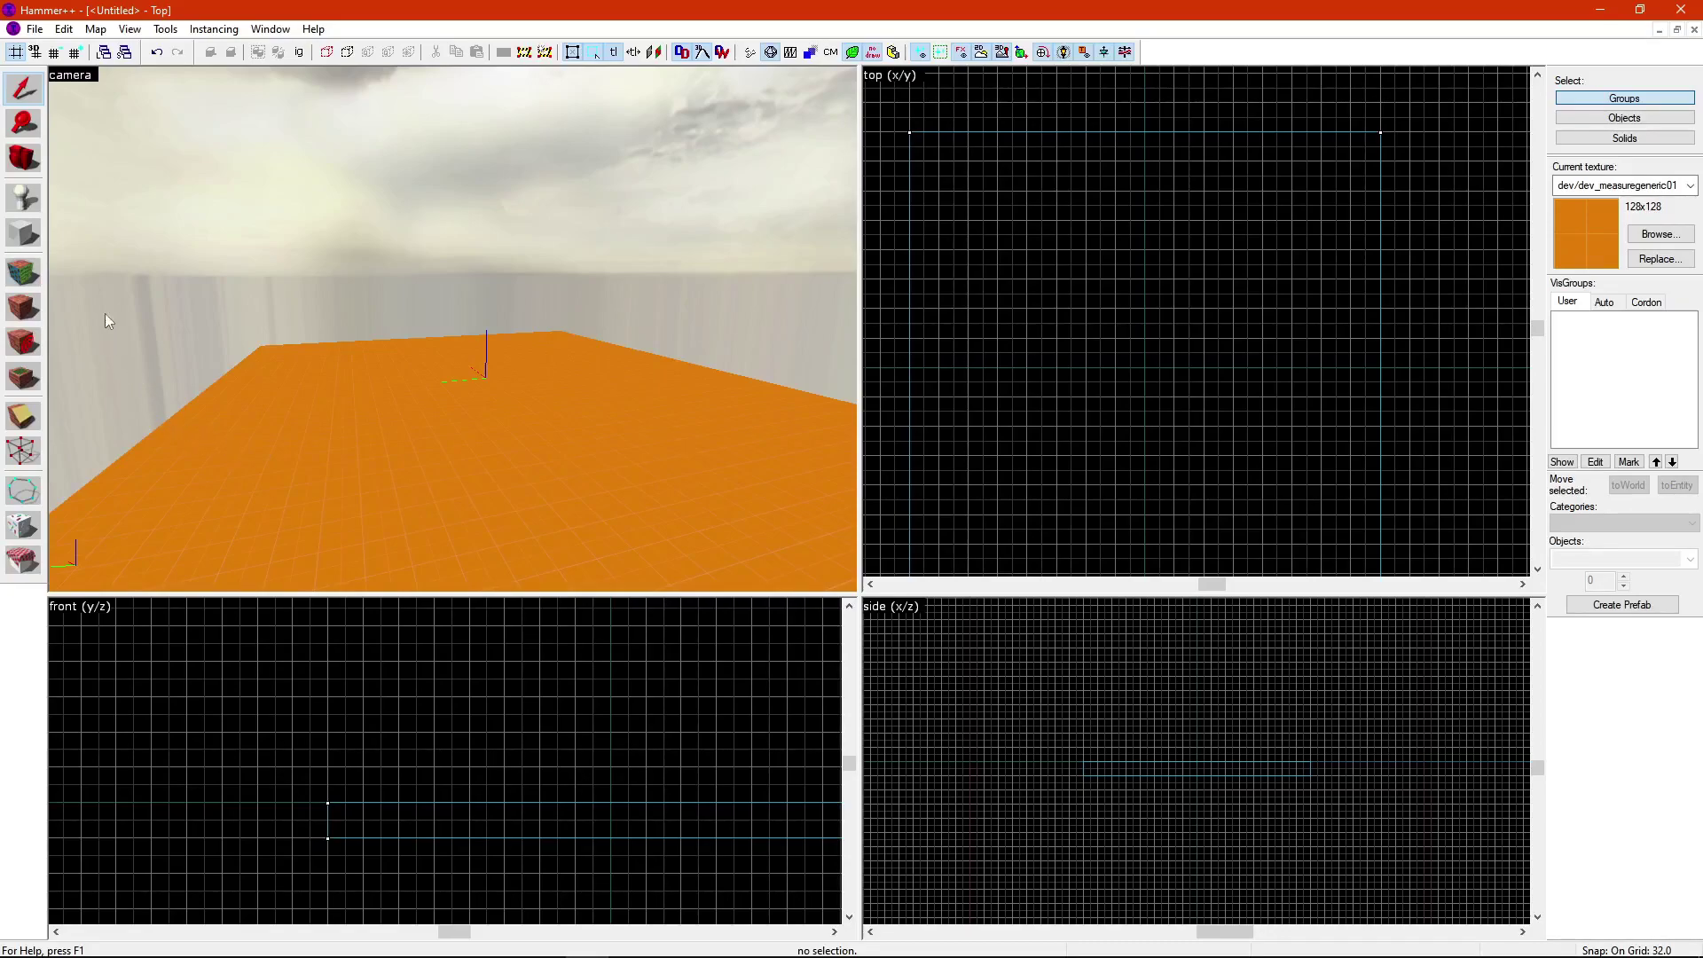
Step: Place an info_player_start entity on top of the floor block near the origin and deselect it
click(24, 196)
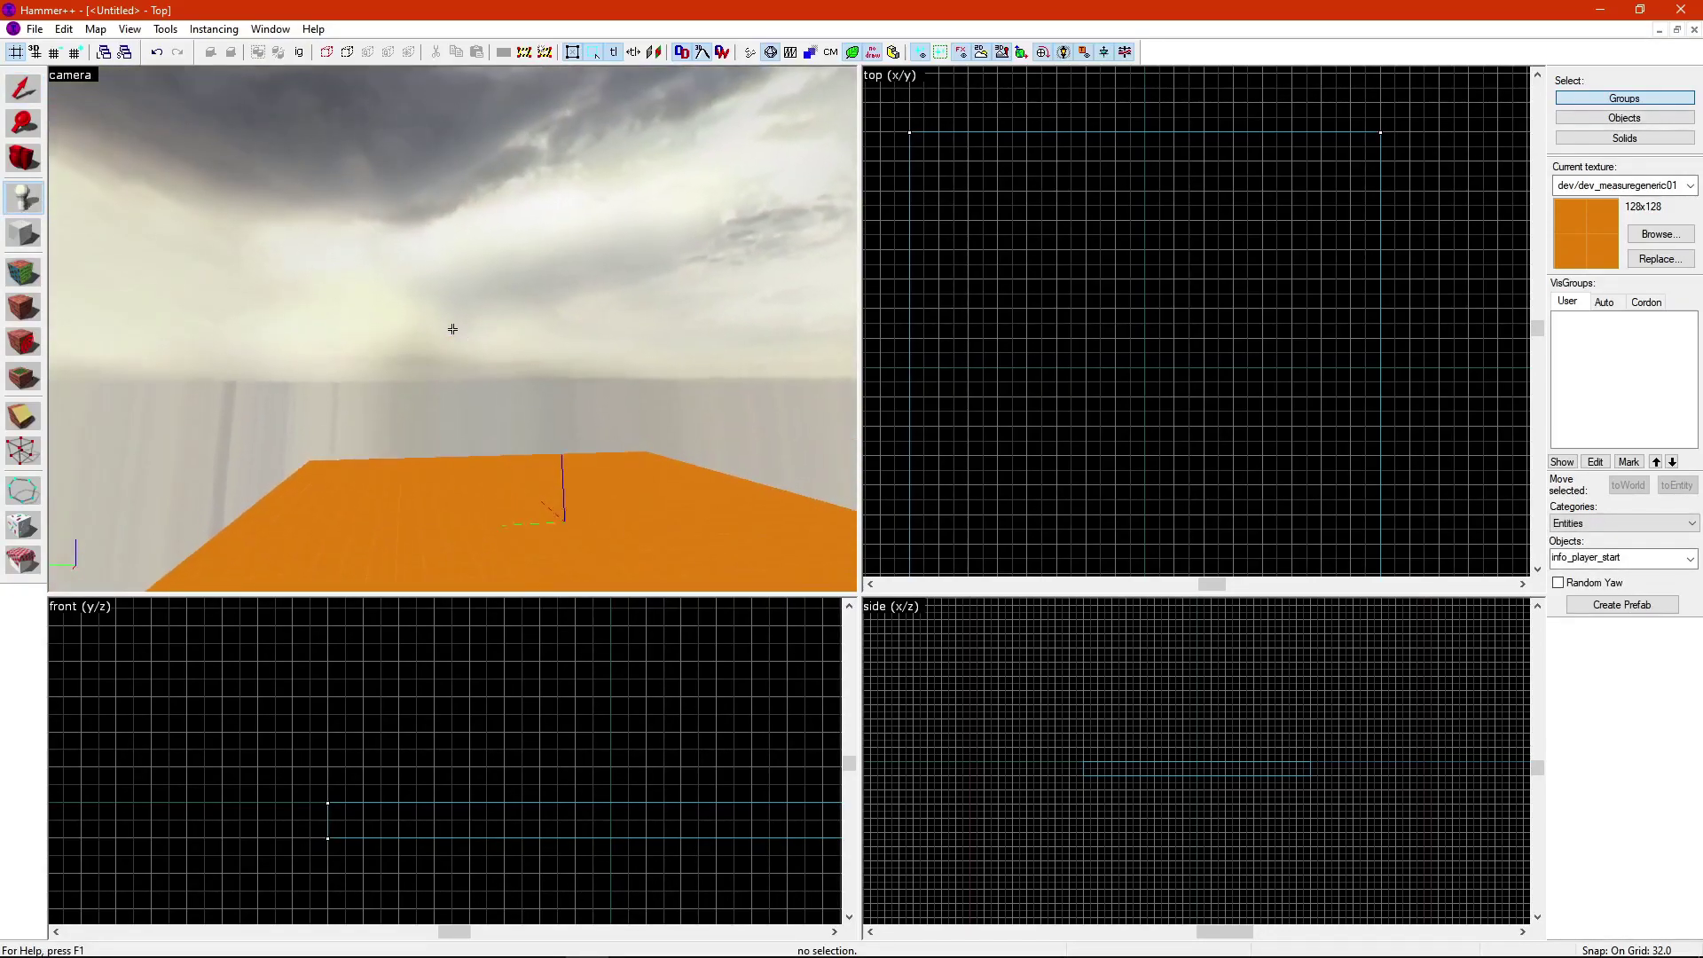
key(w)
key(z)
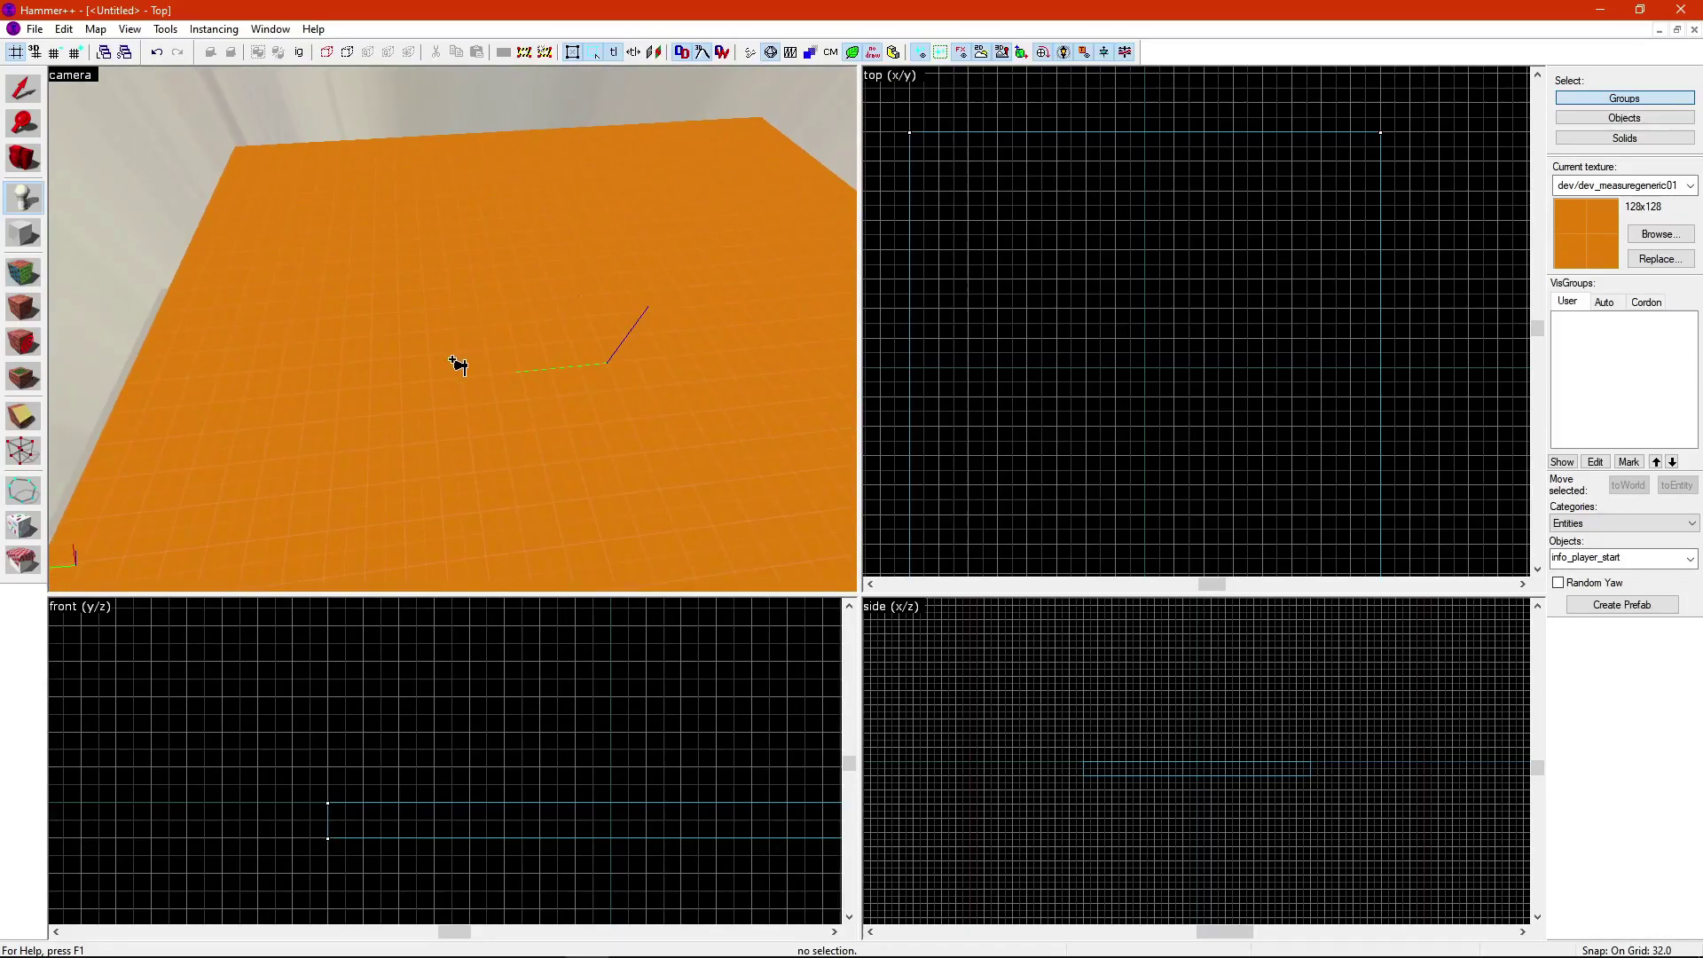
click(447, 371)
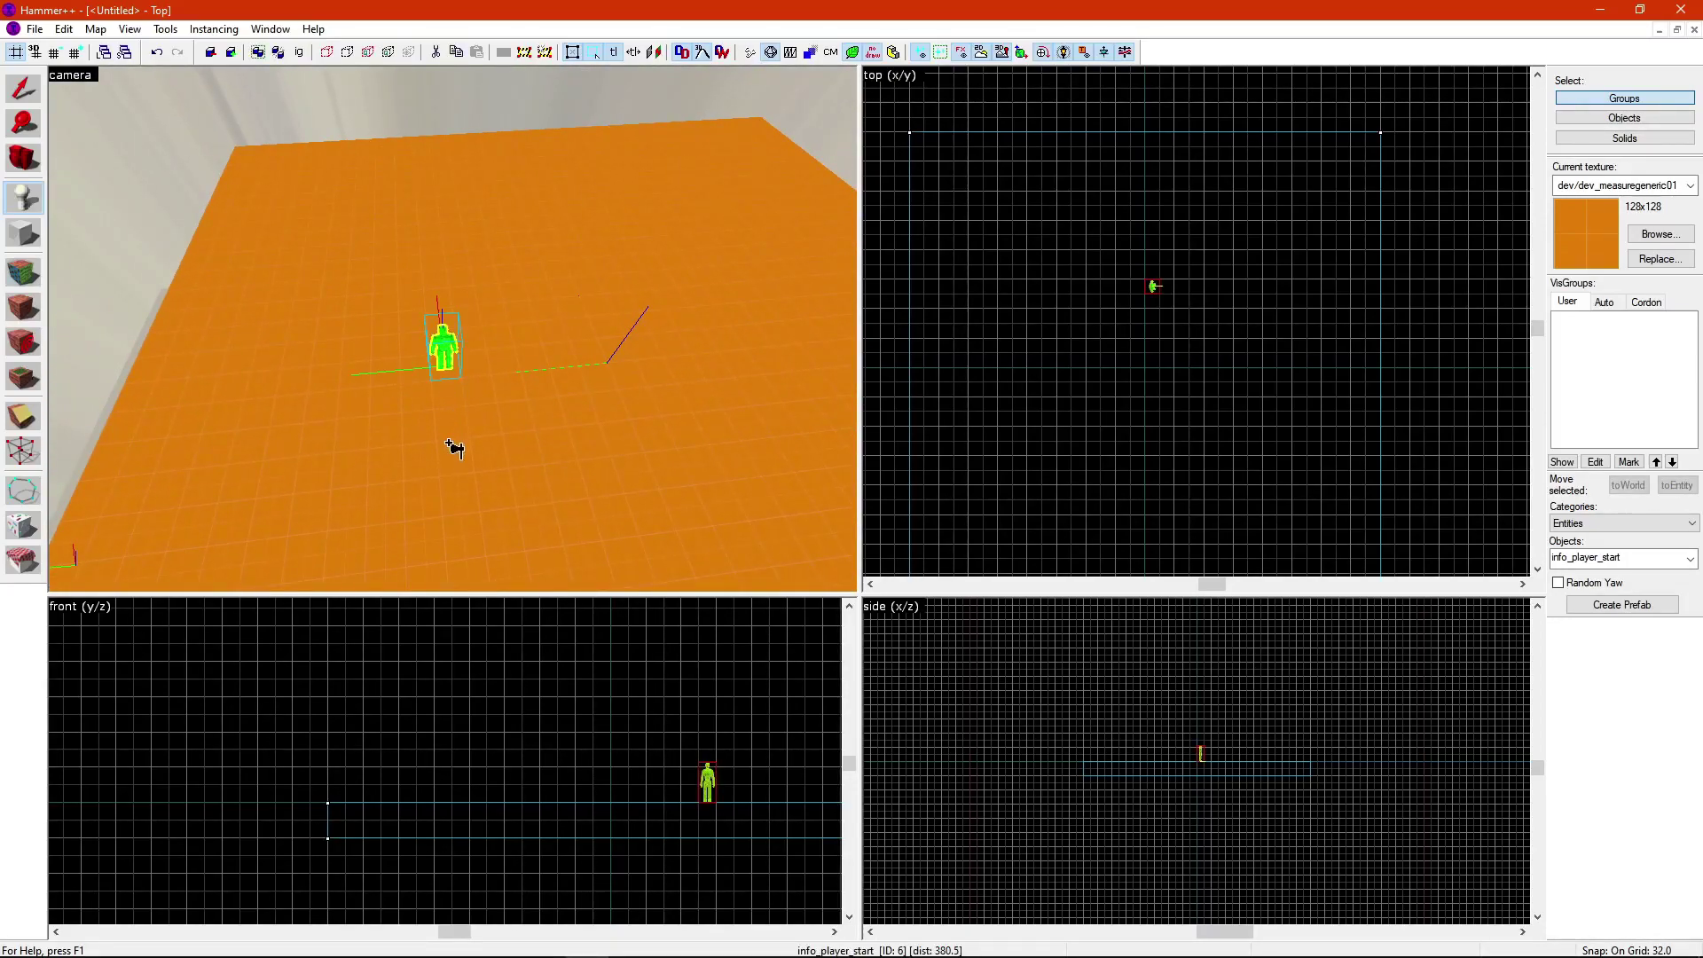
key(z)
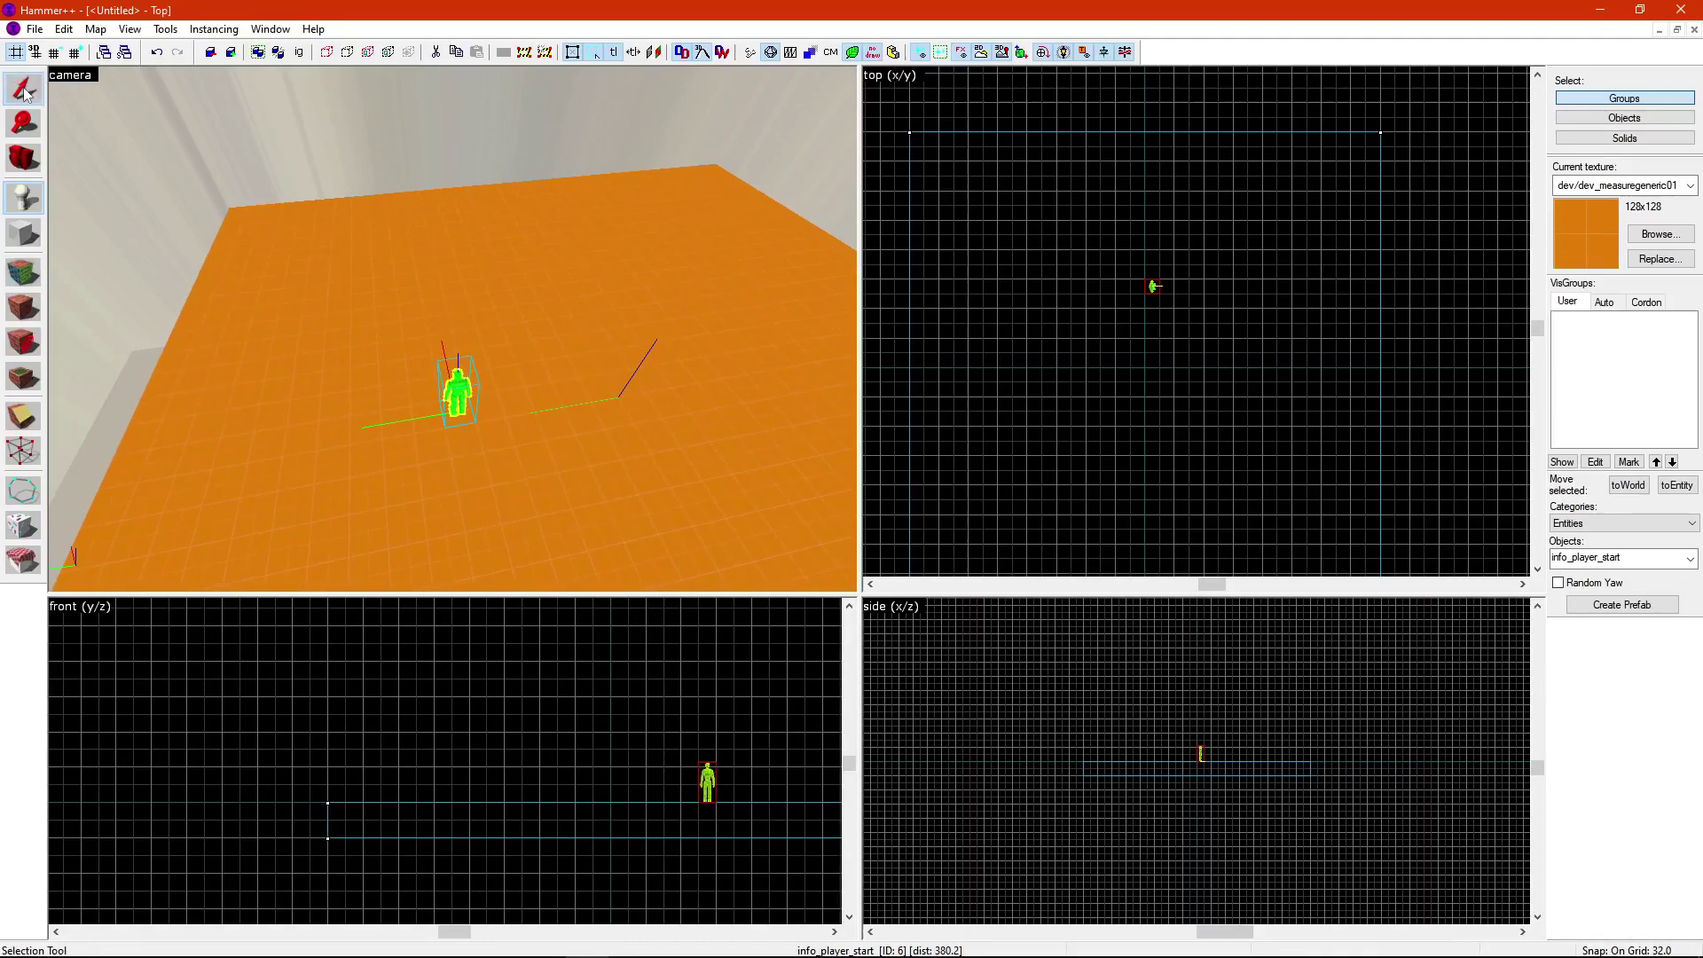
click(23, 89)
key(z)
key(a)
key(w)
key(Escape)
Step: Examine the player start model up close from the side and the front in the 3D camera view
key(w)
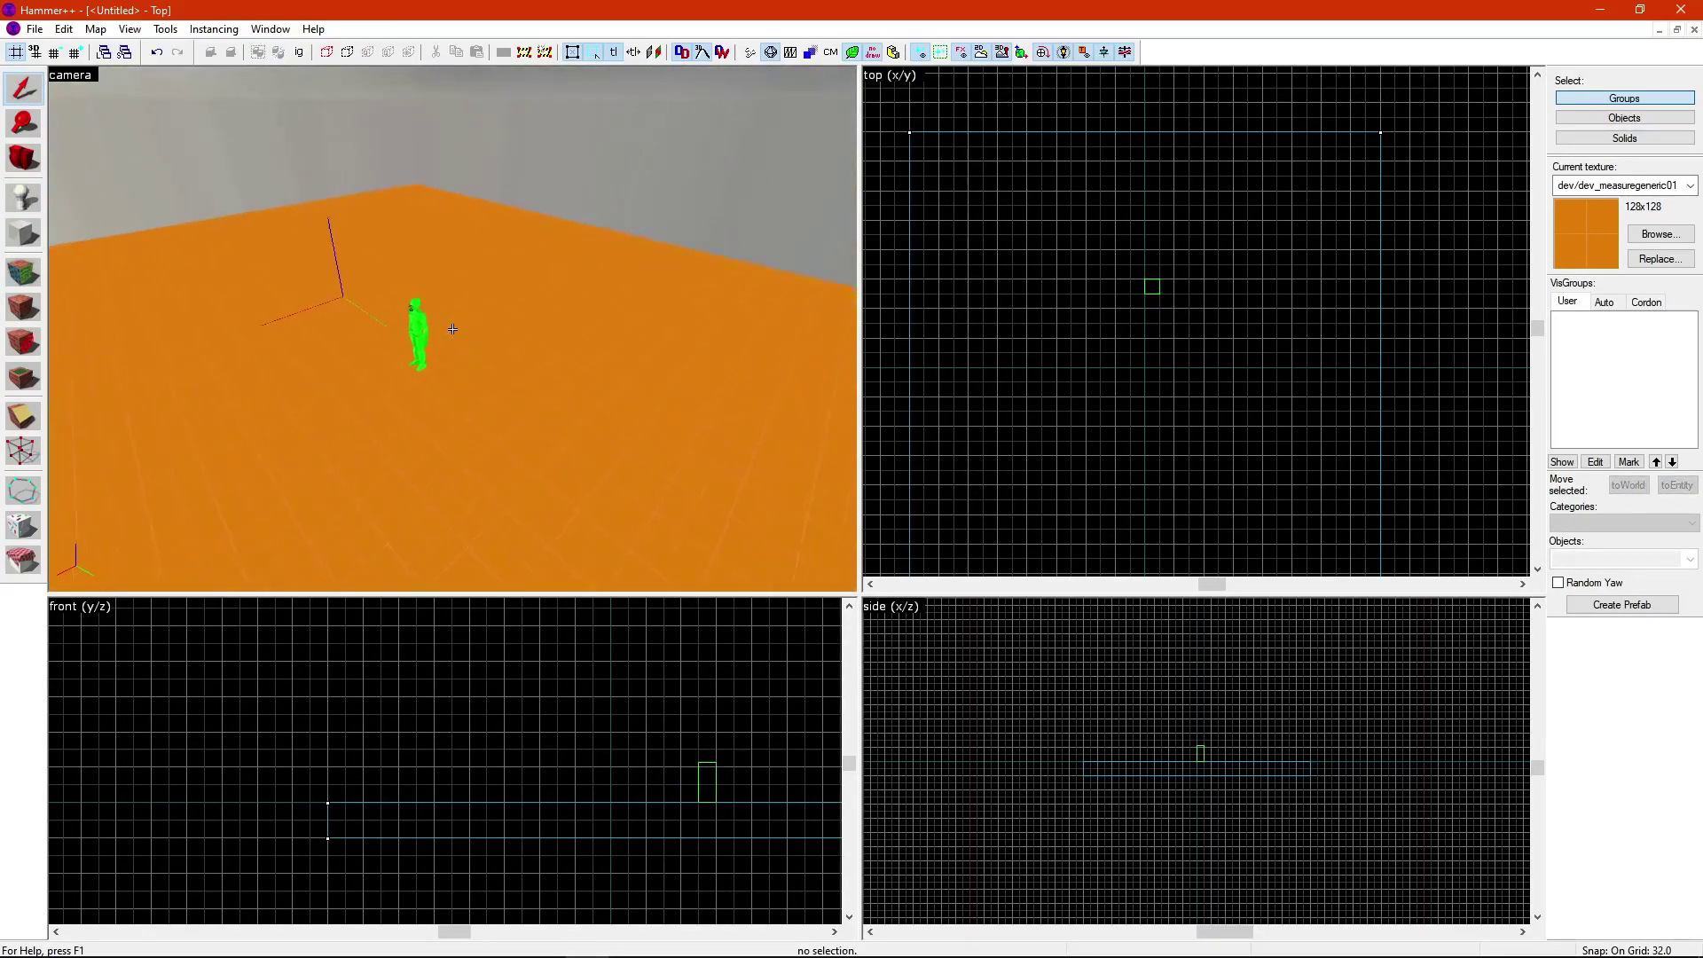
key(w)
key(s)
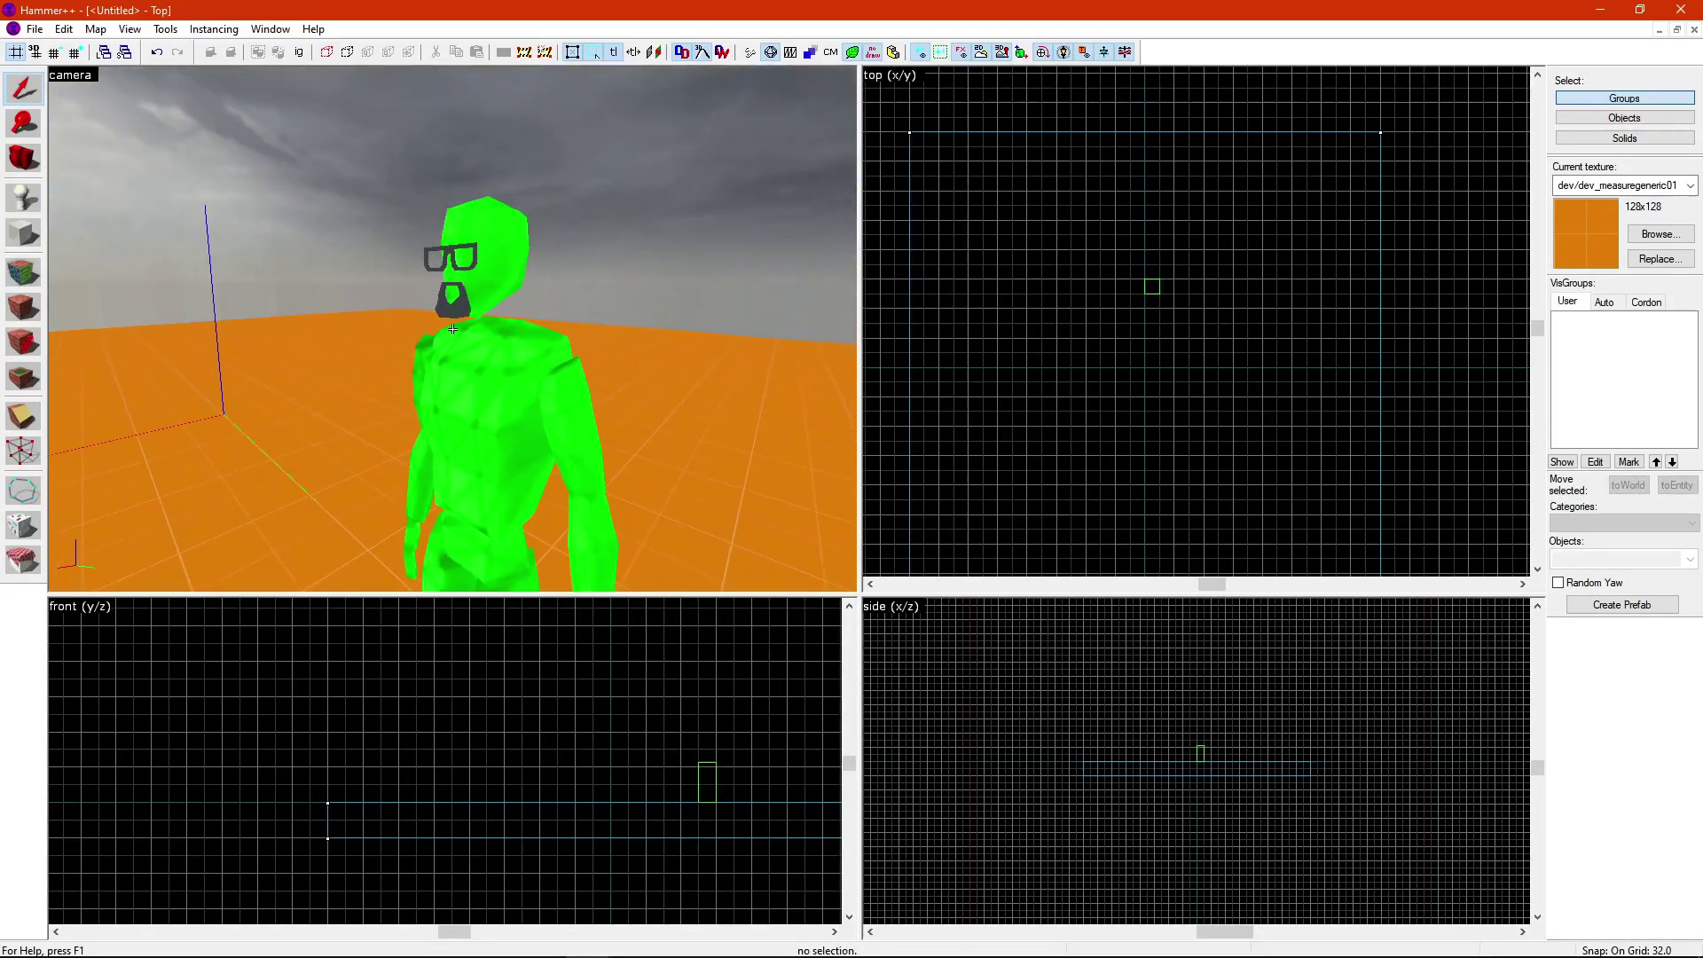
key(s)
key(w)
key(a)
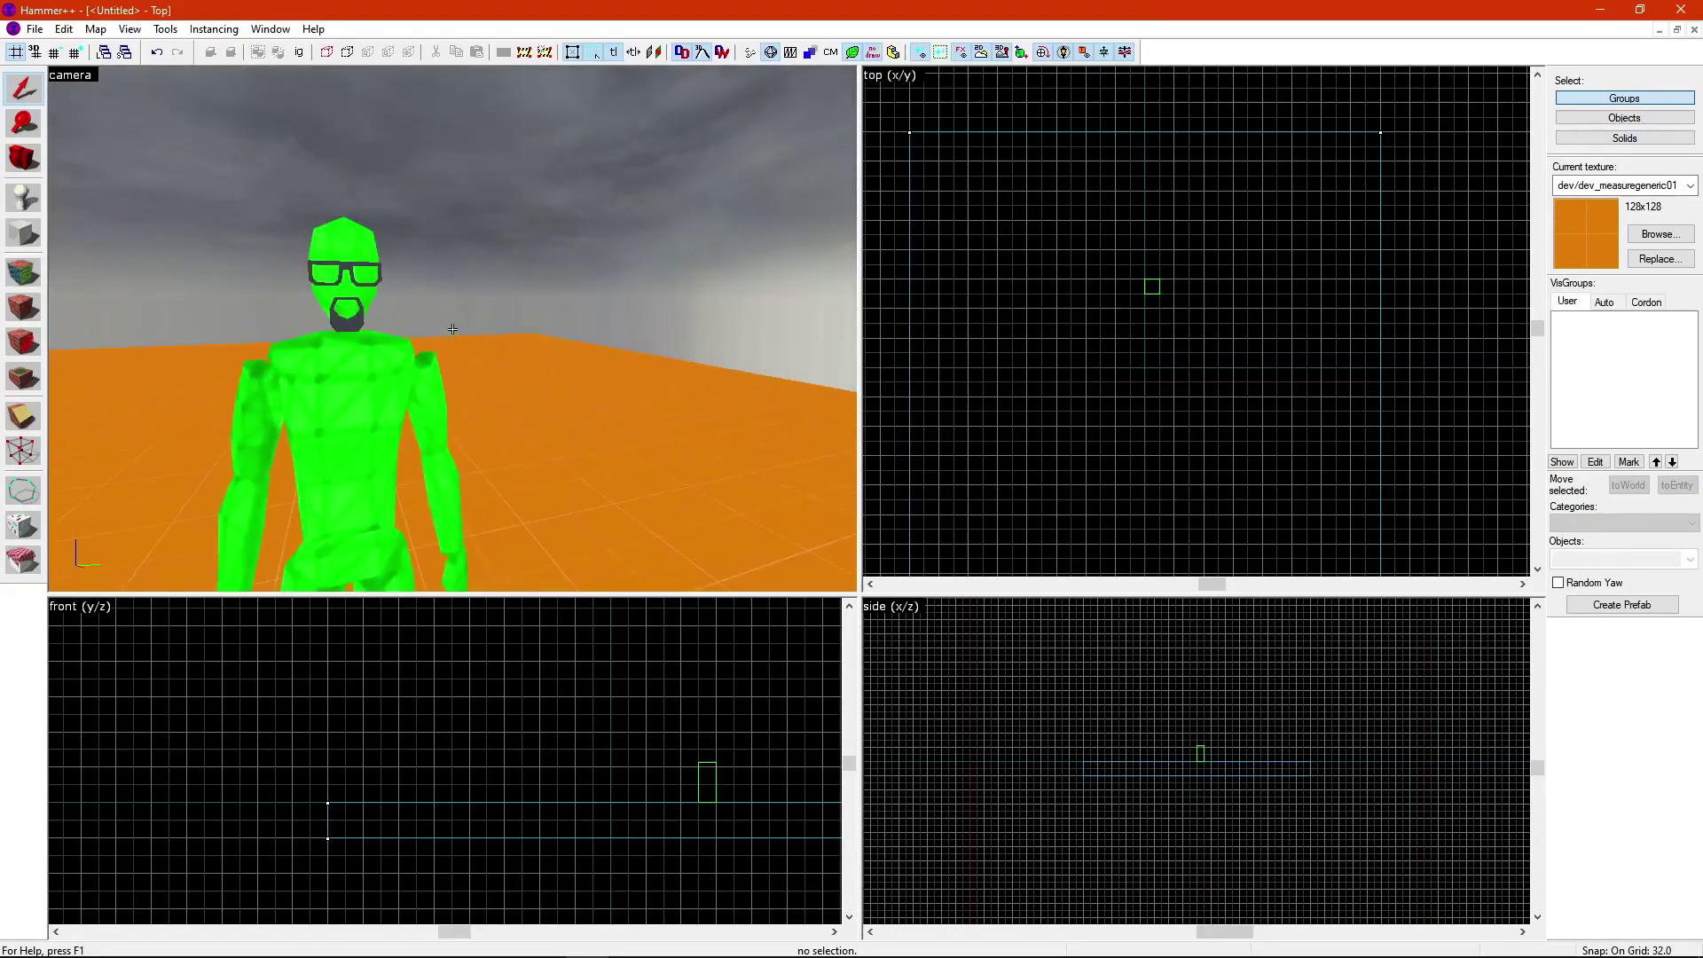
key(w)
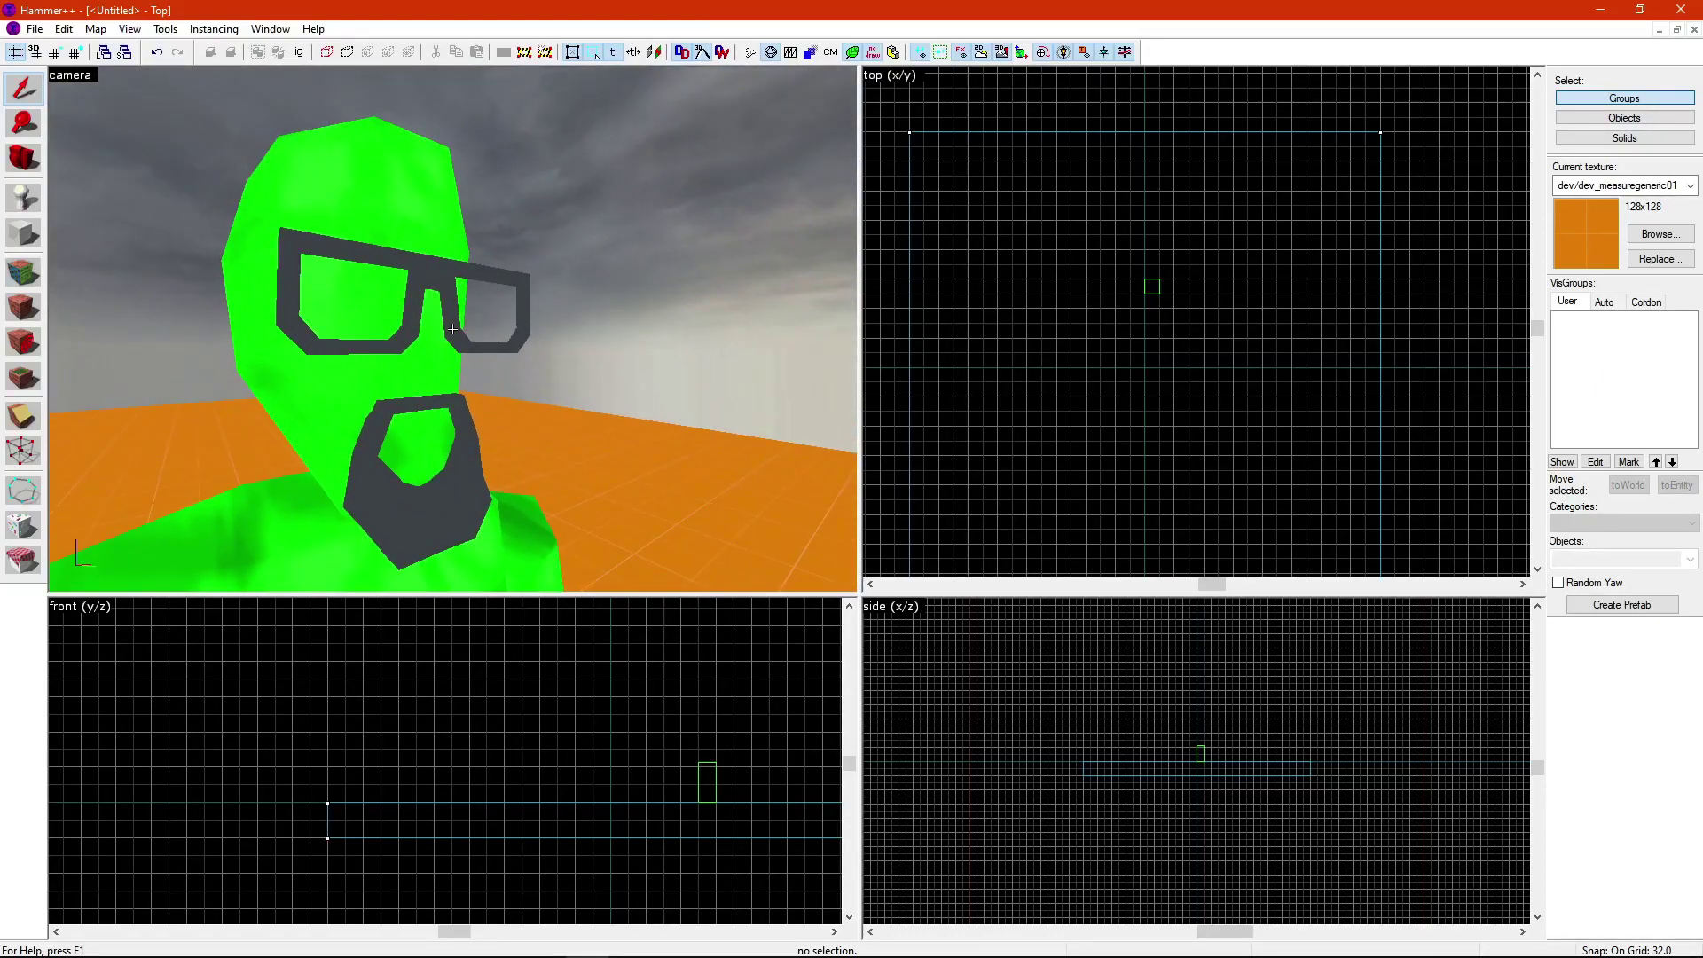
drag(452, 329, 452, 329)
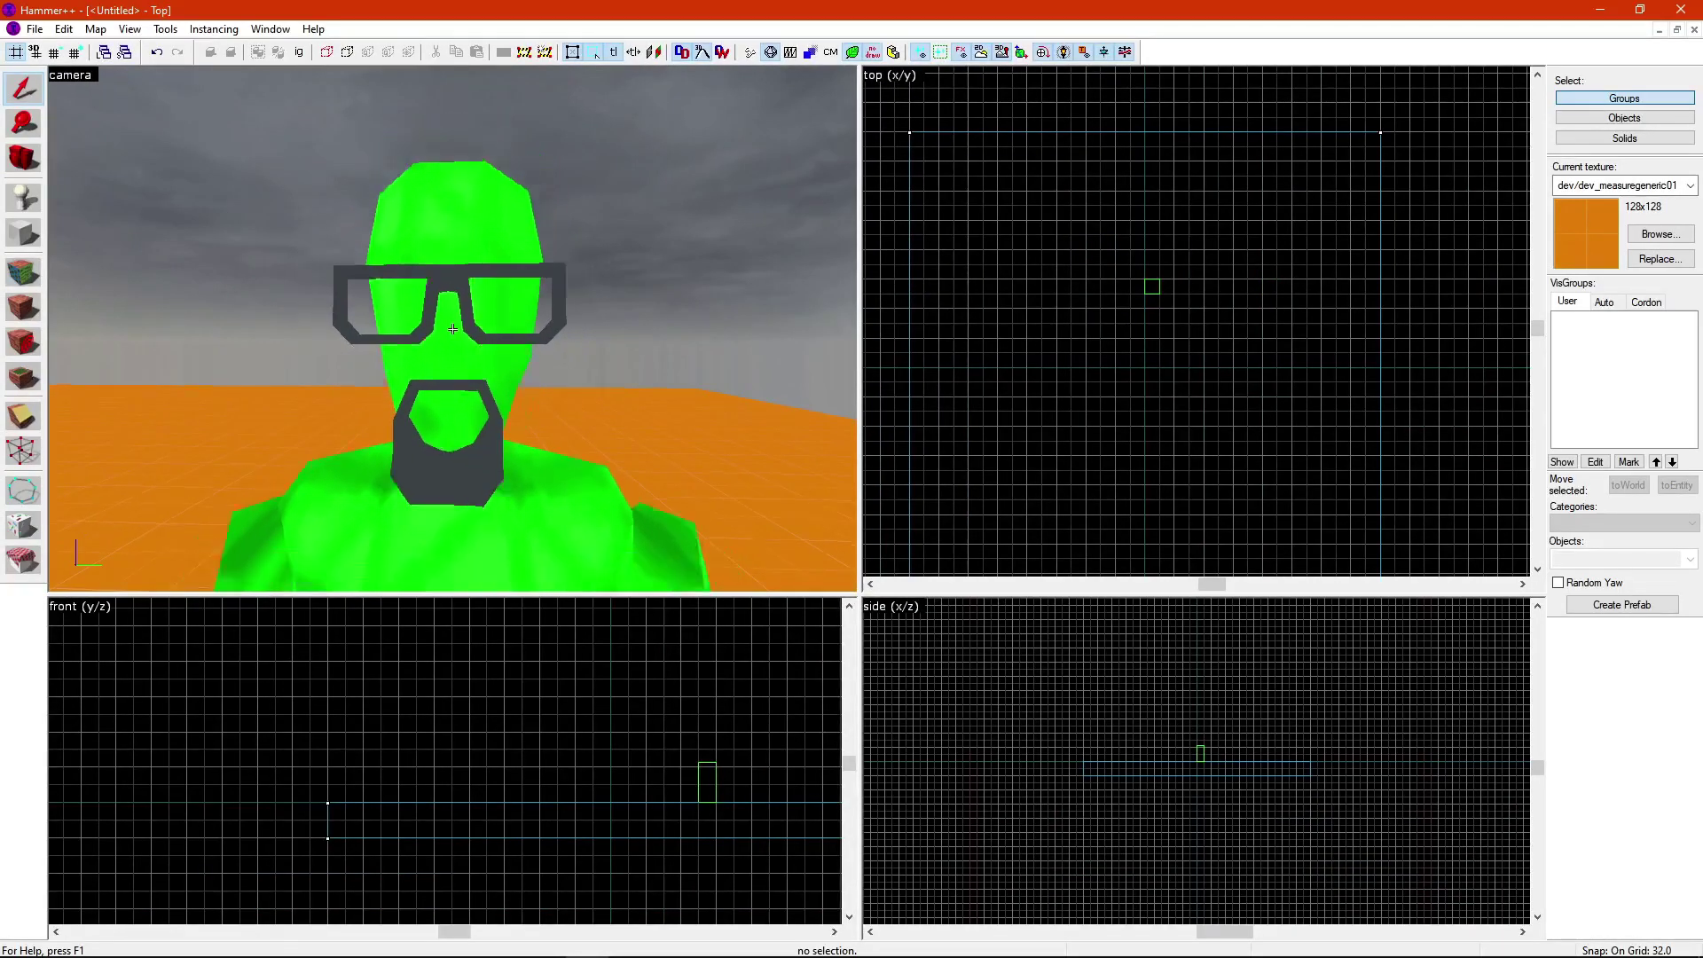
Step: Examine the floor block and the player start from farther away and from above in the 3D camera view
key(s)
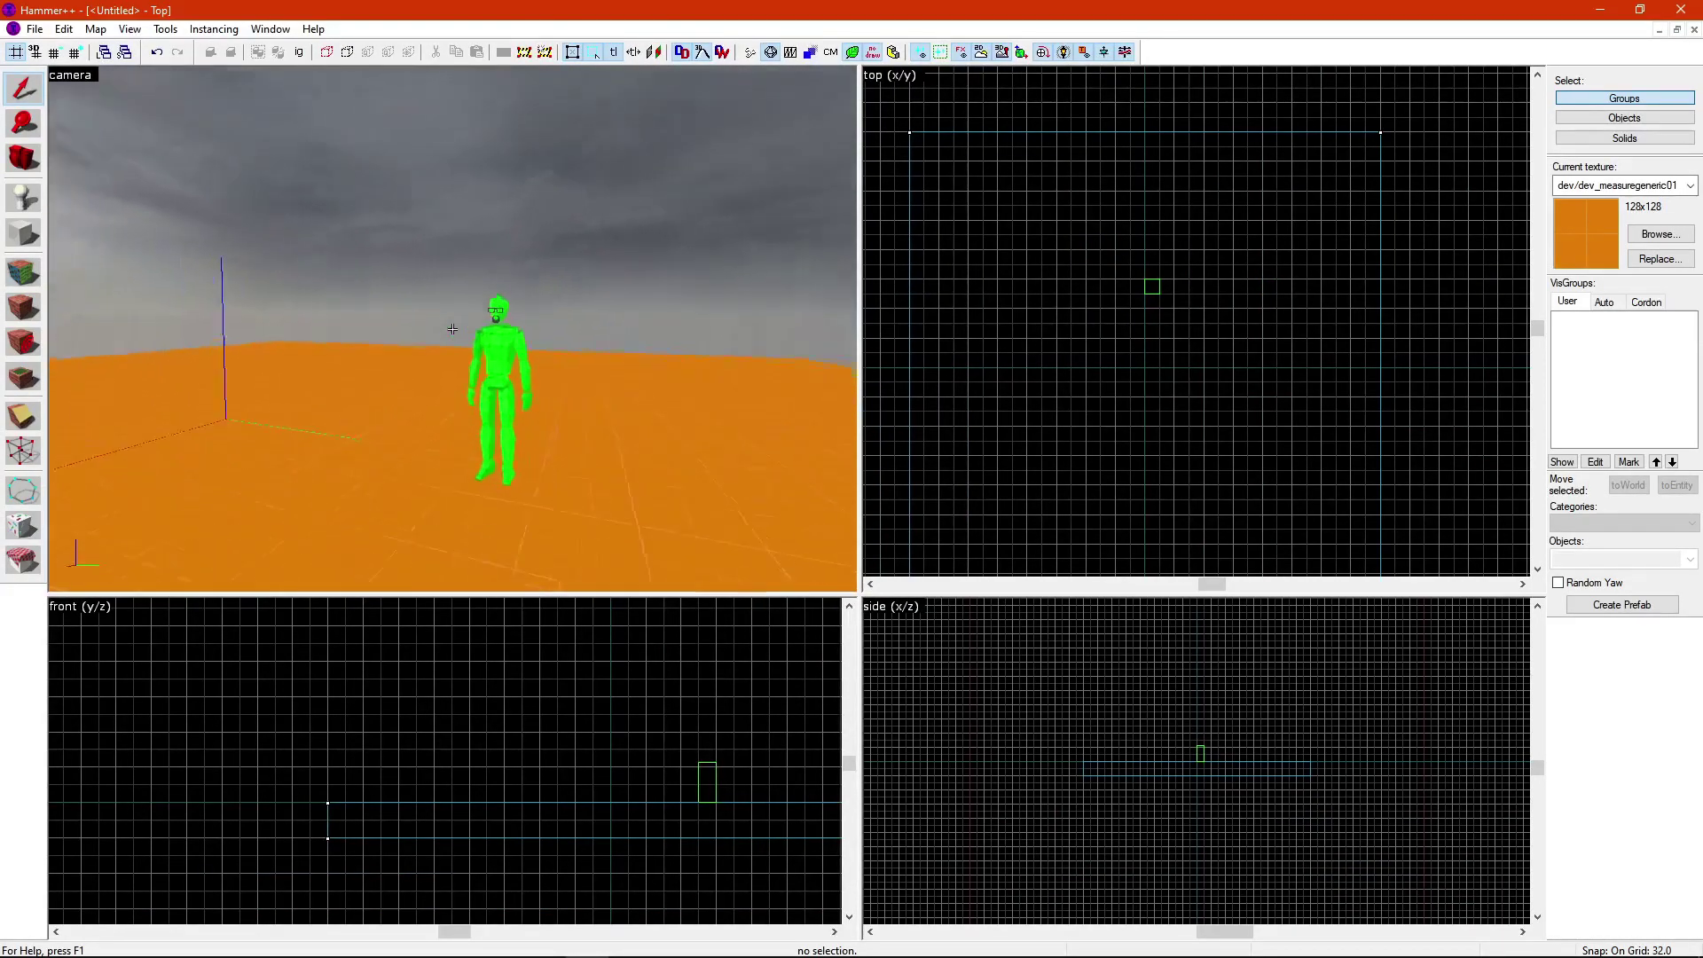
key(w)
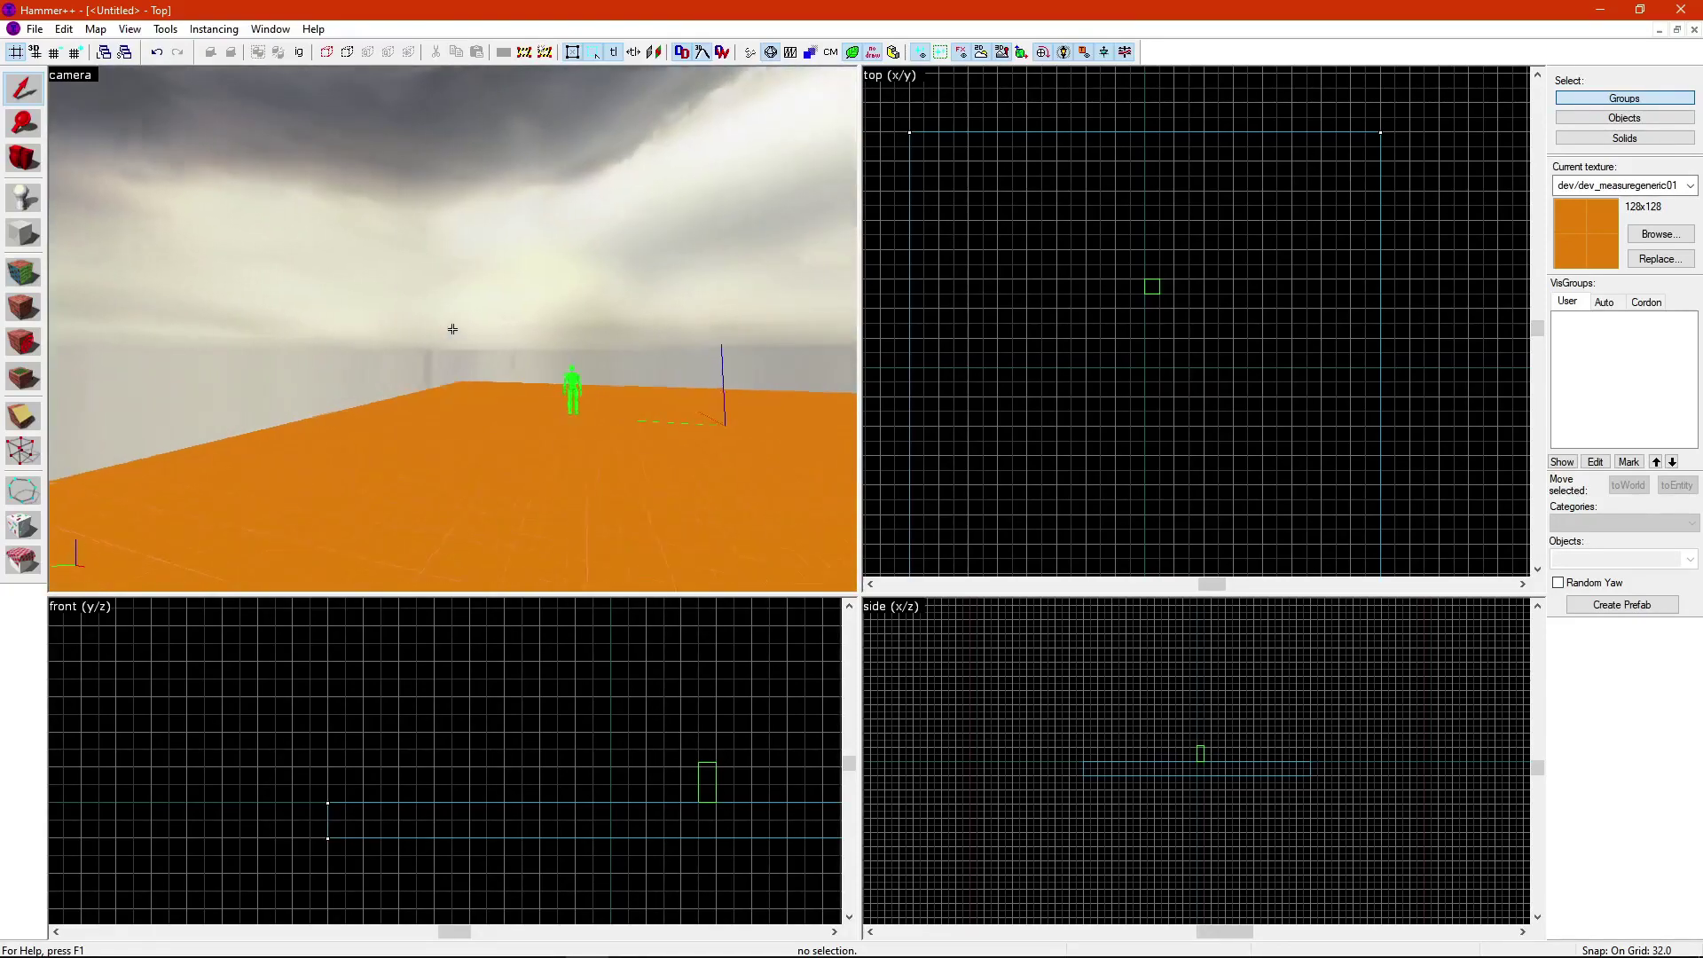
key(w)
key(s)
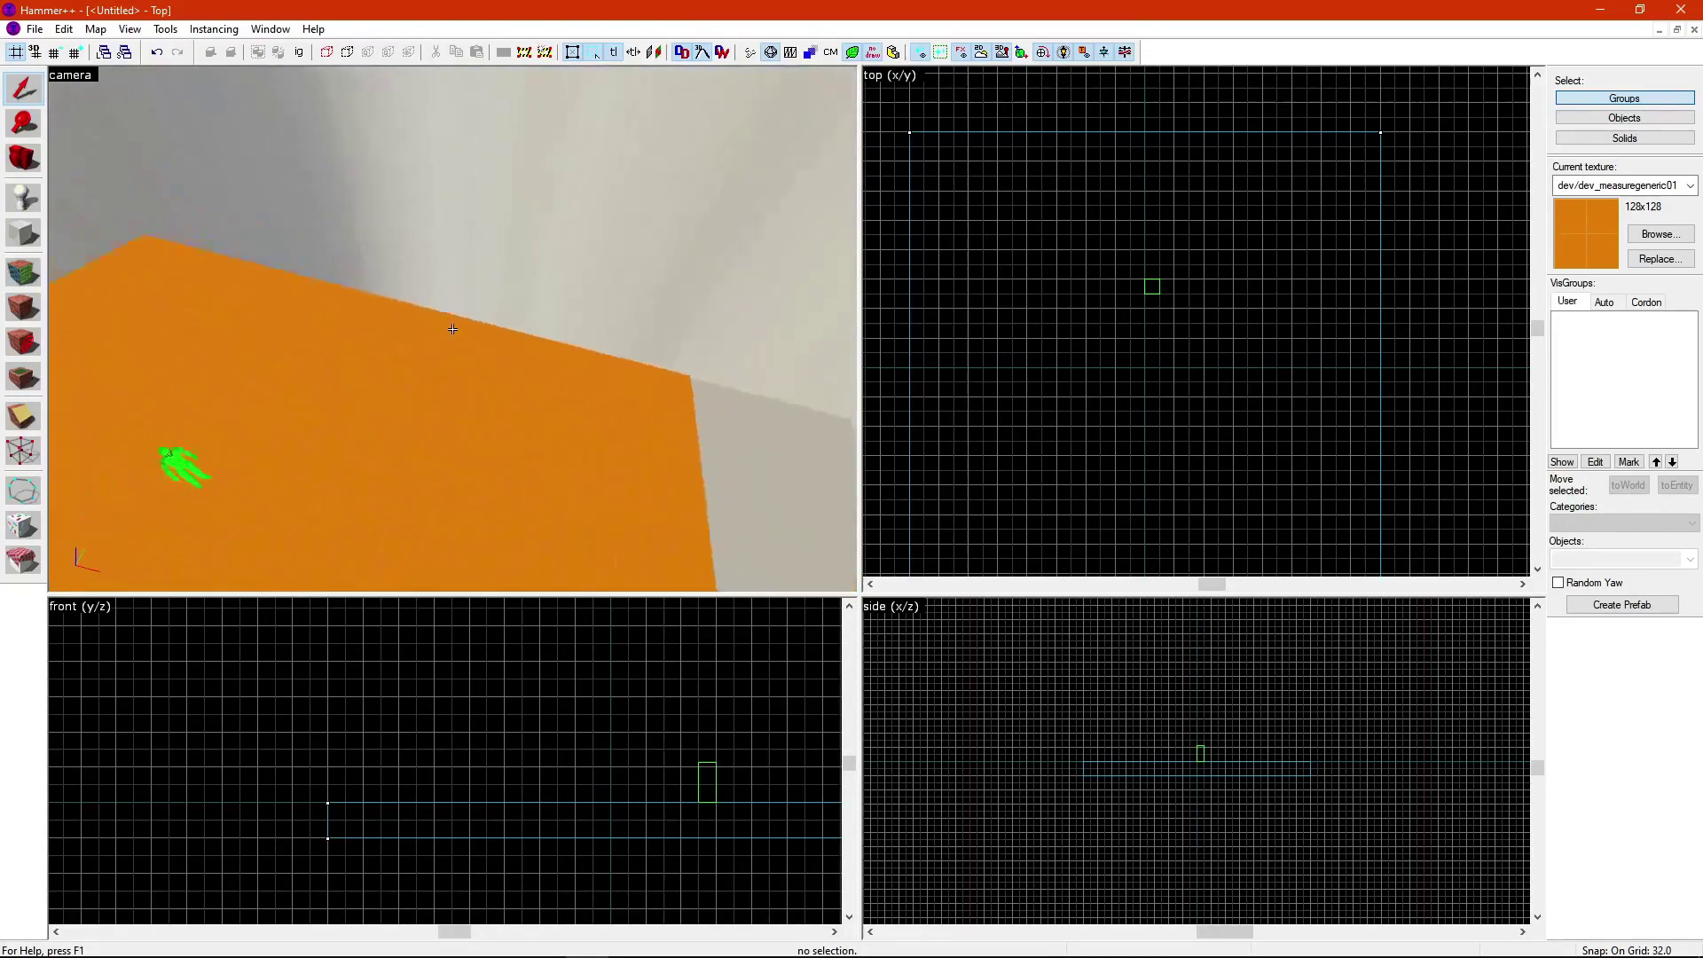
drag(452, 329, 452, 329)
key(z)
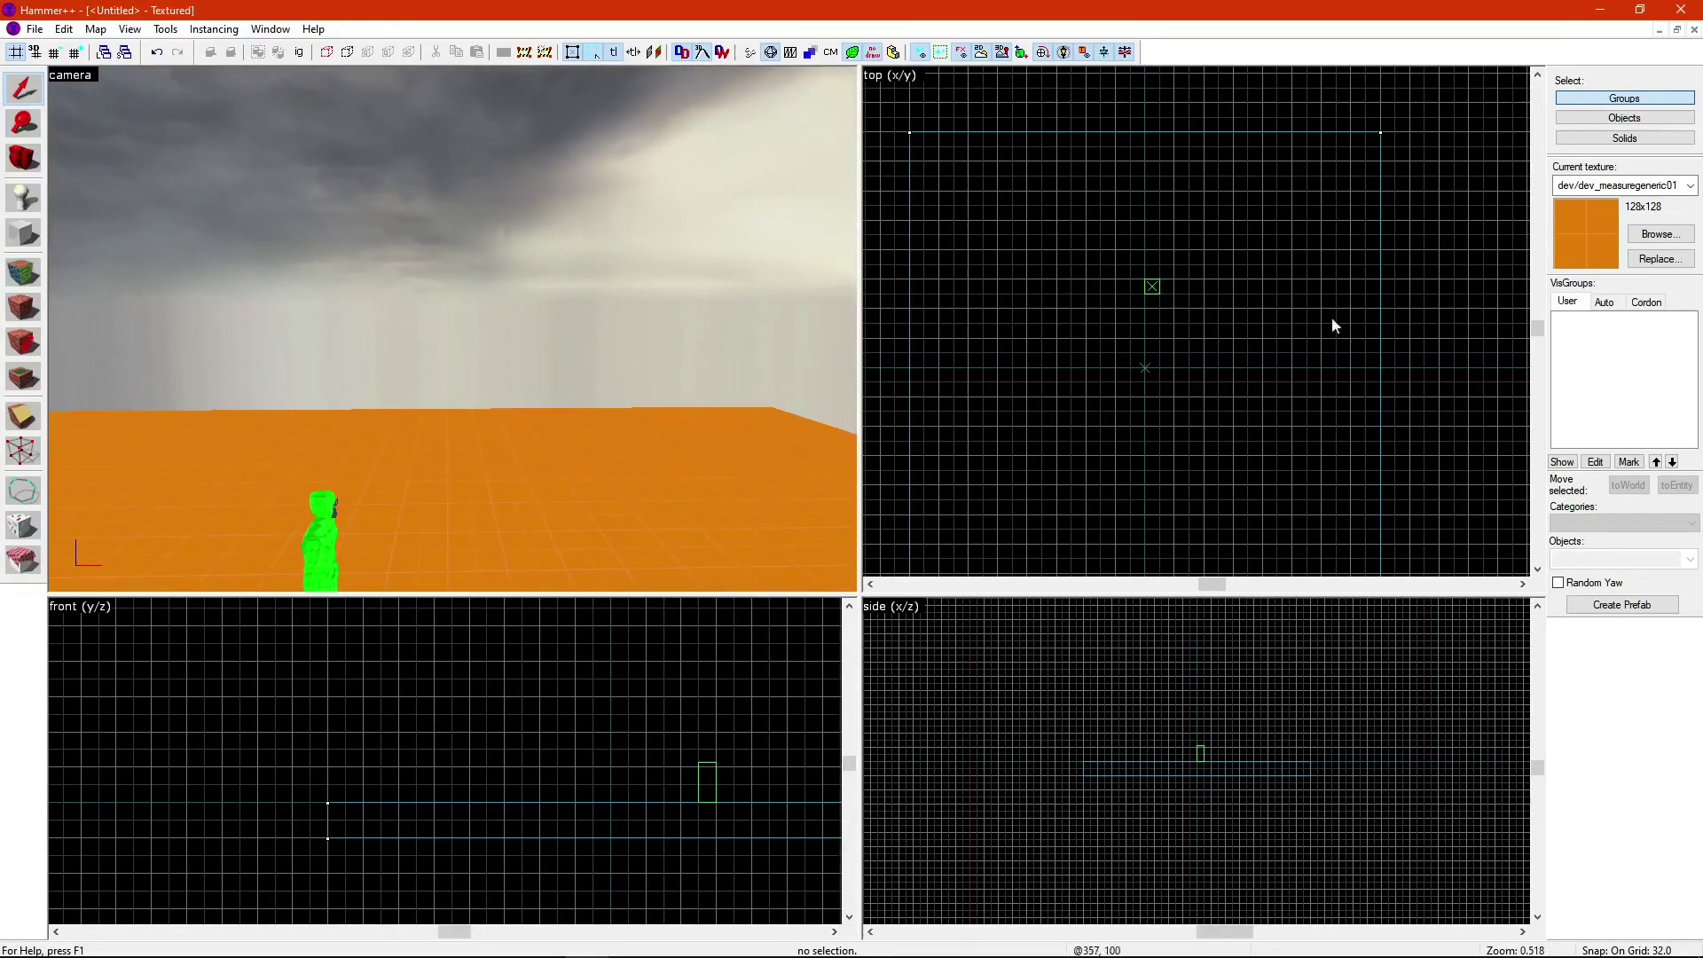
Step: Filter the texture browser by skybox2d and set tools/toolsskybox2d as the current texture
click(1658, 234)
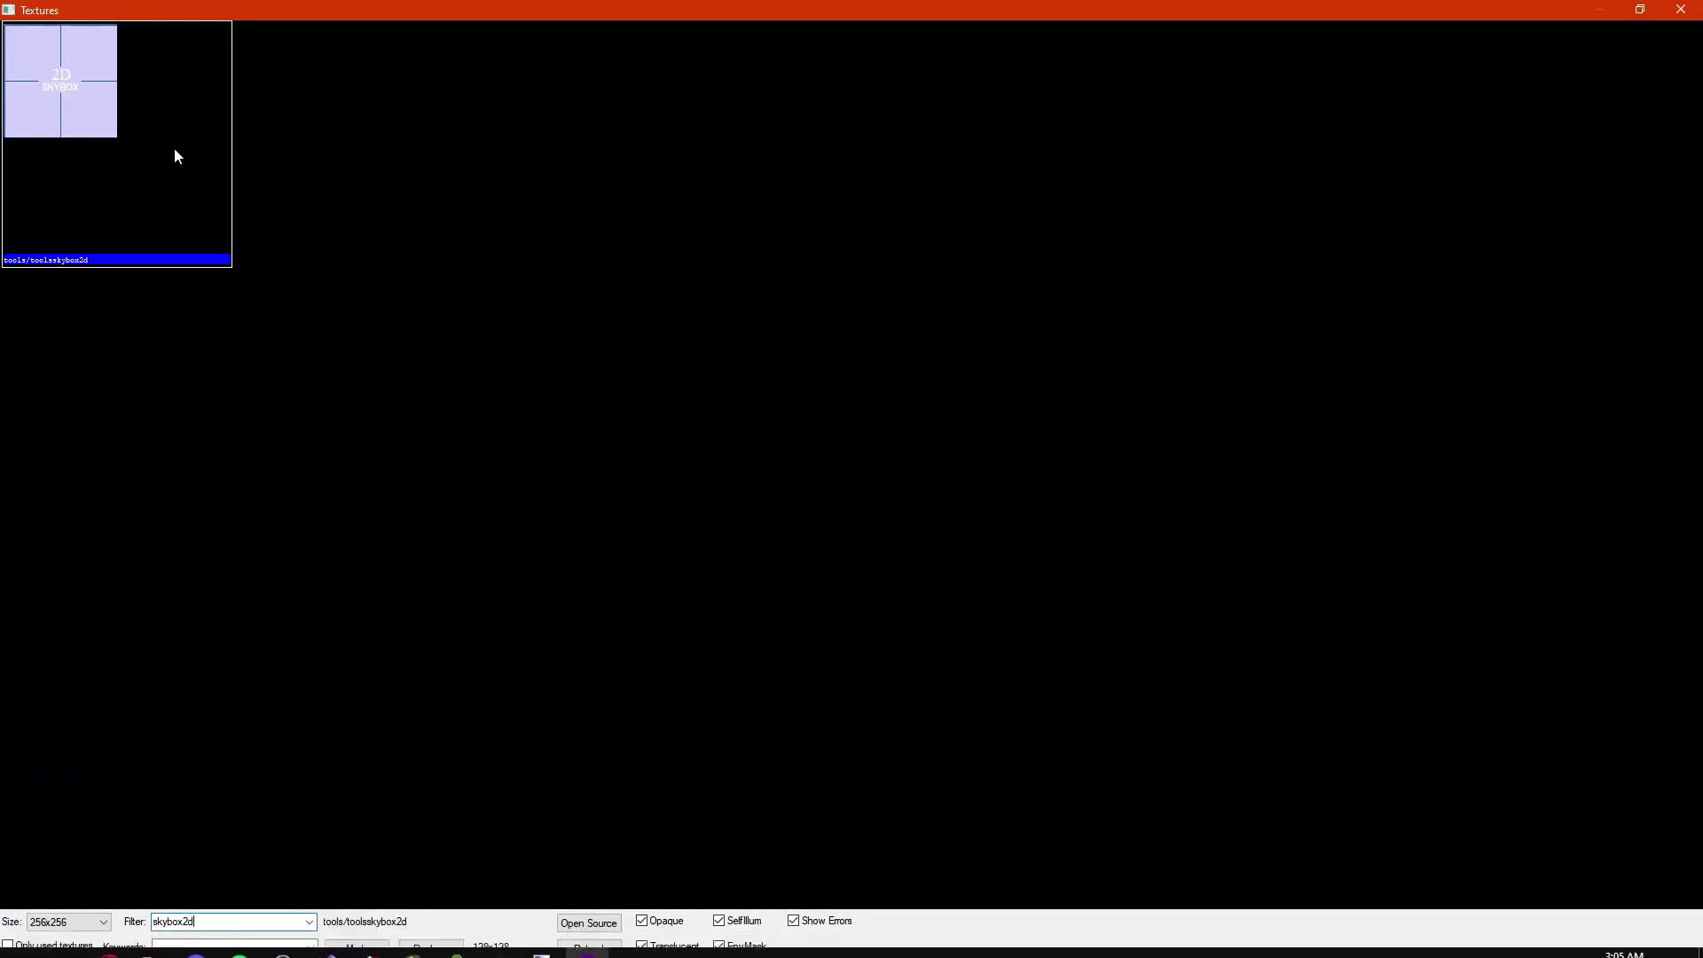
double_click(174, 147)
key(a)
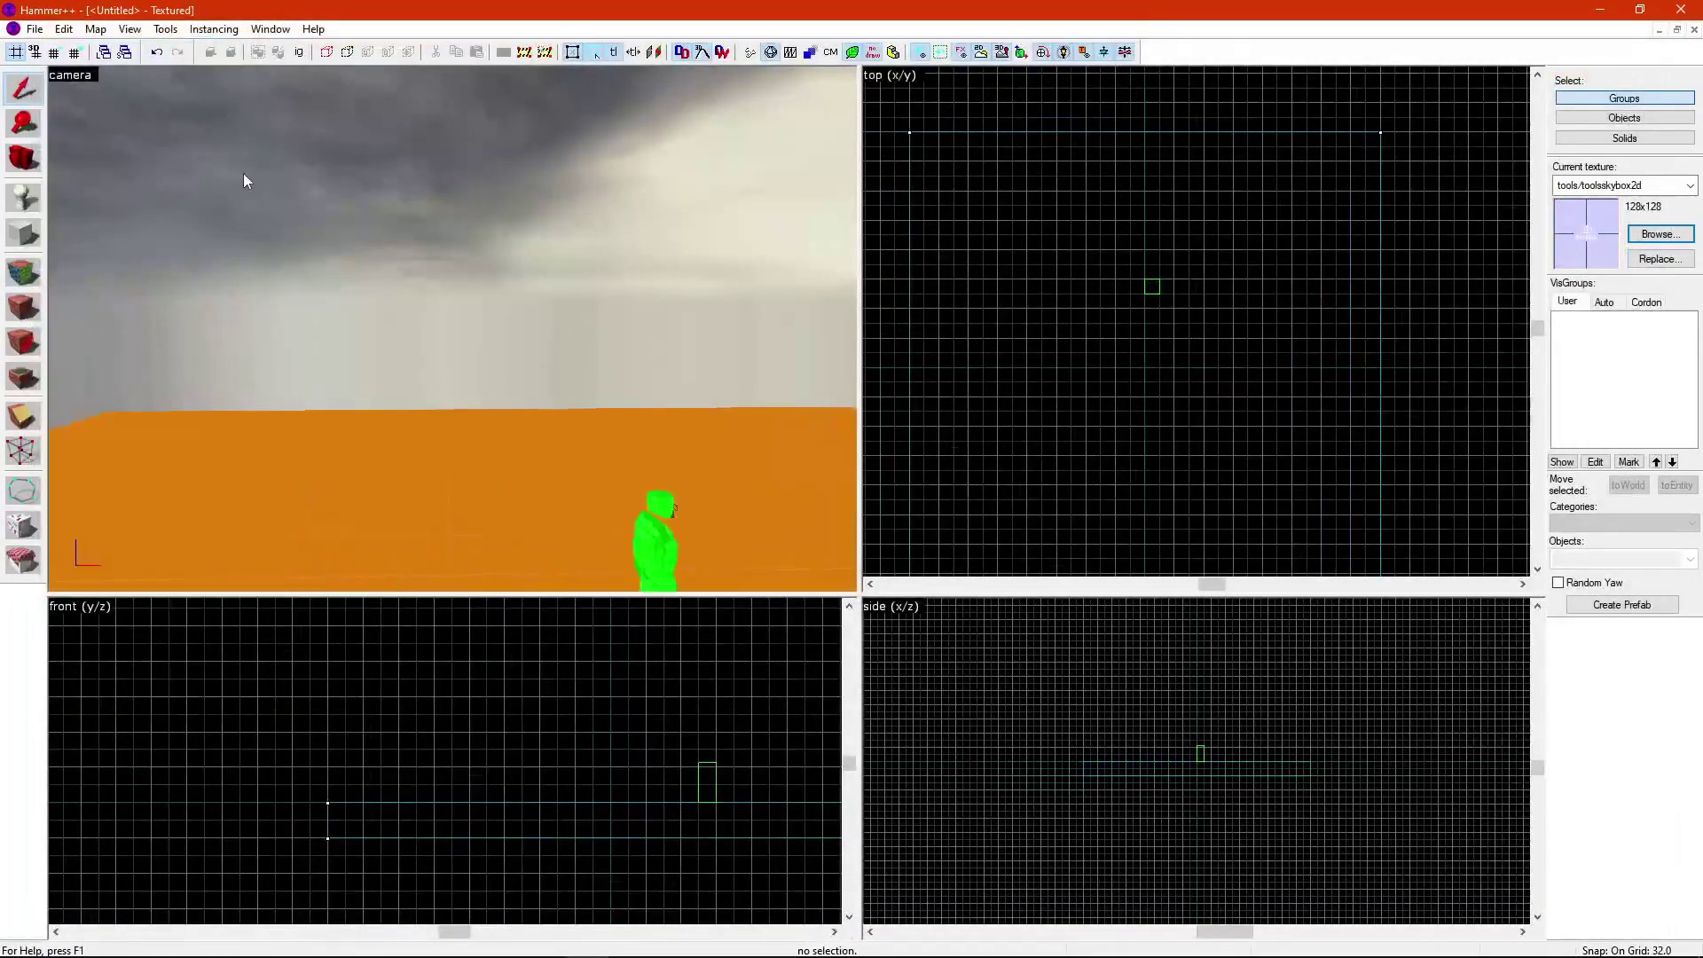
key(z)
key(s)
key(z)
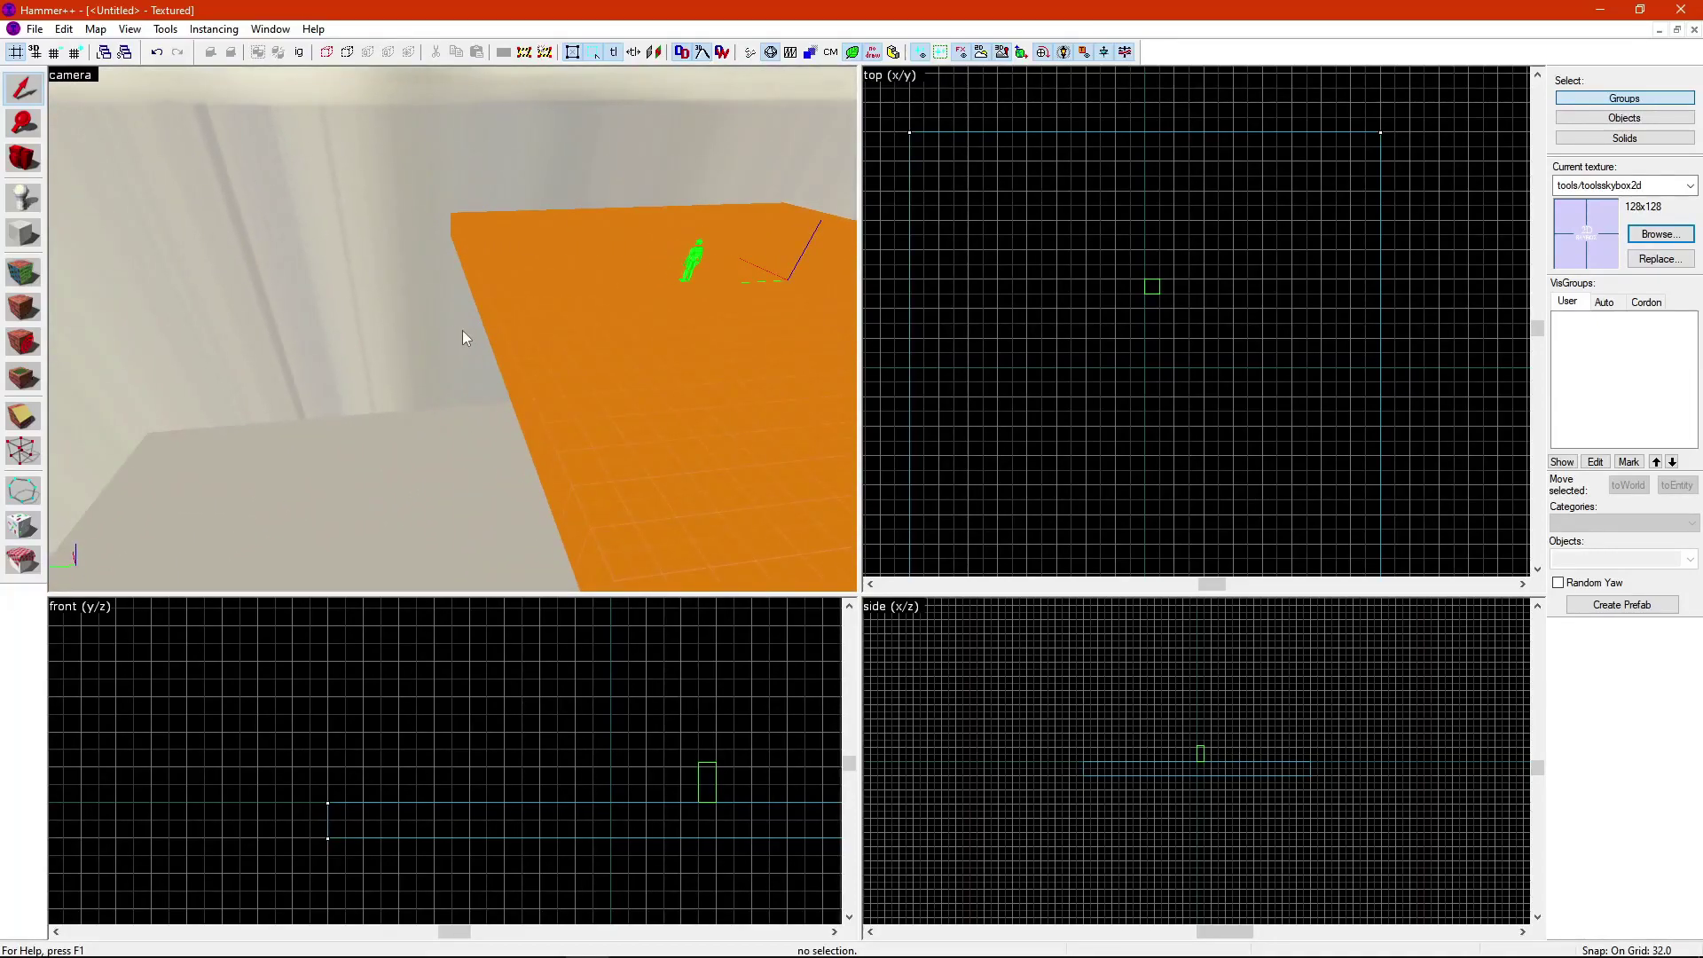
Step: Create a skybox block 1152 by 1152 units and 512 units high that encloses the floor block and the player start
click(34, 241)
scroll(1440, 450, down, 1)
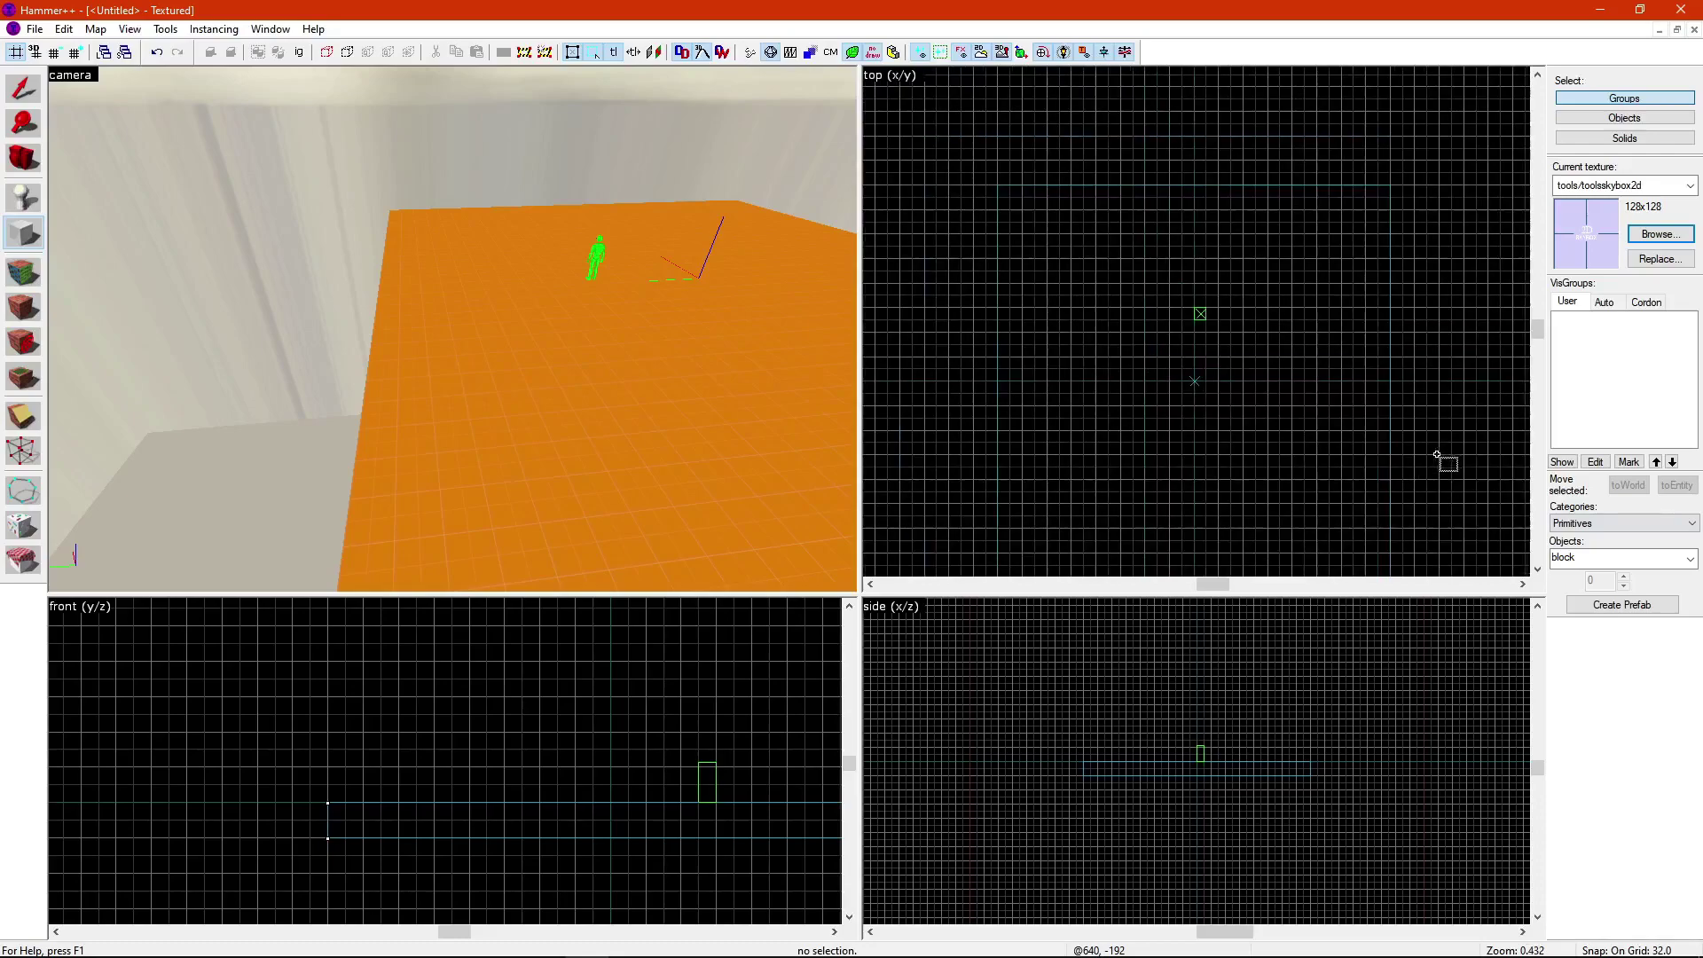
middle_drag(1414, 470, 1312, 283)
scroll(1326, 367, down, 1)
middle_drag(1327, 373, 1321, 429)
scroll(1321, 429, up, 2)
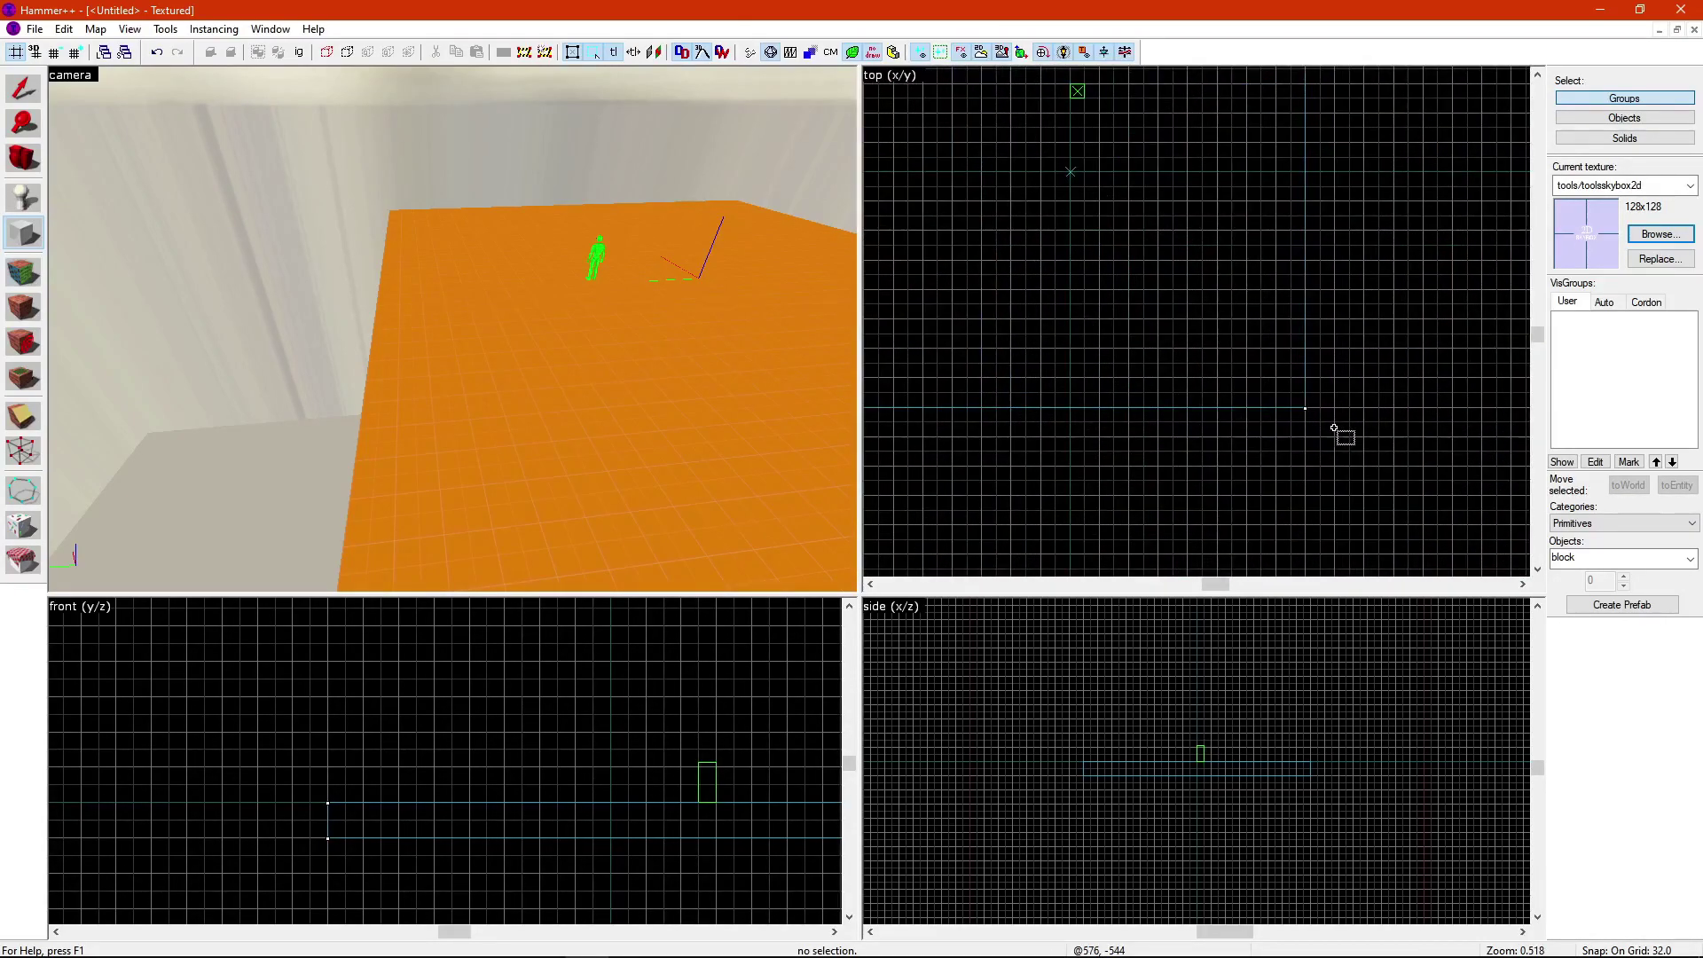
scroll(1331, 436, down, 1)
drag(1323, 443, 995, 130)
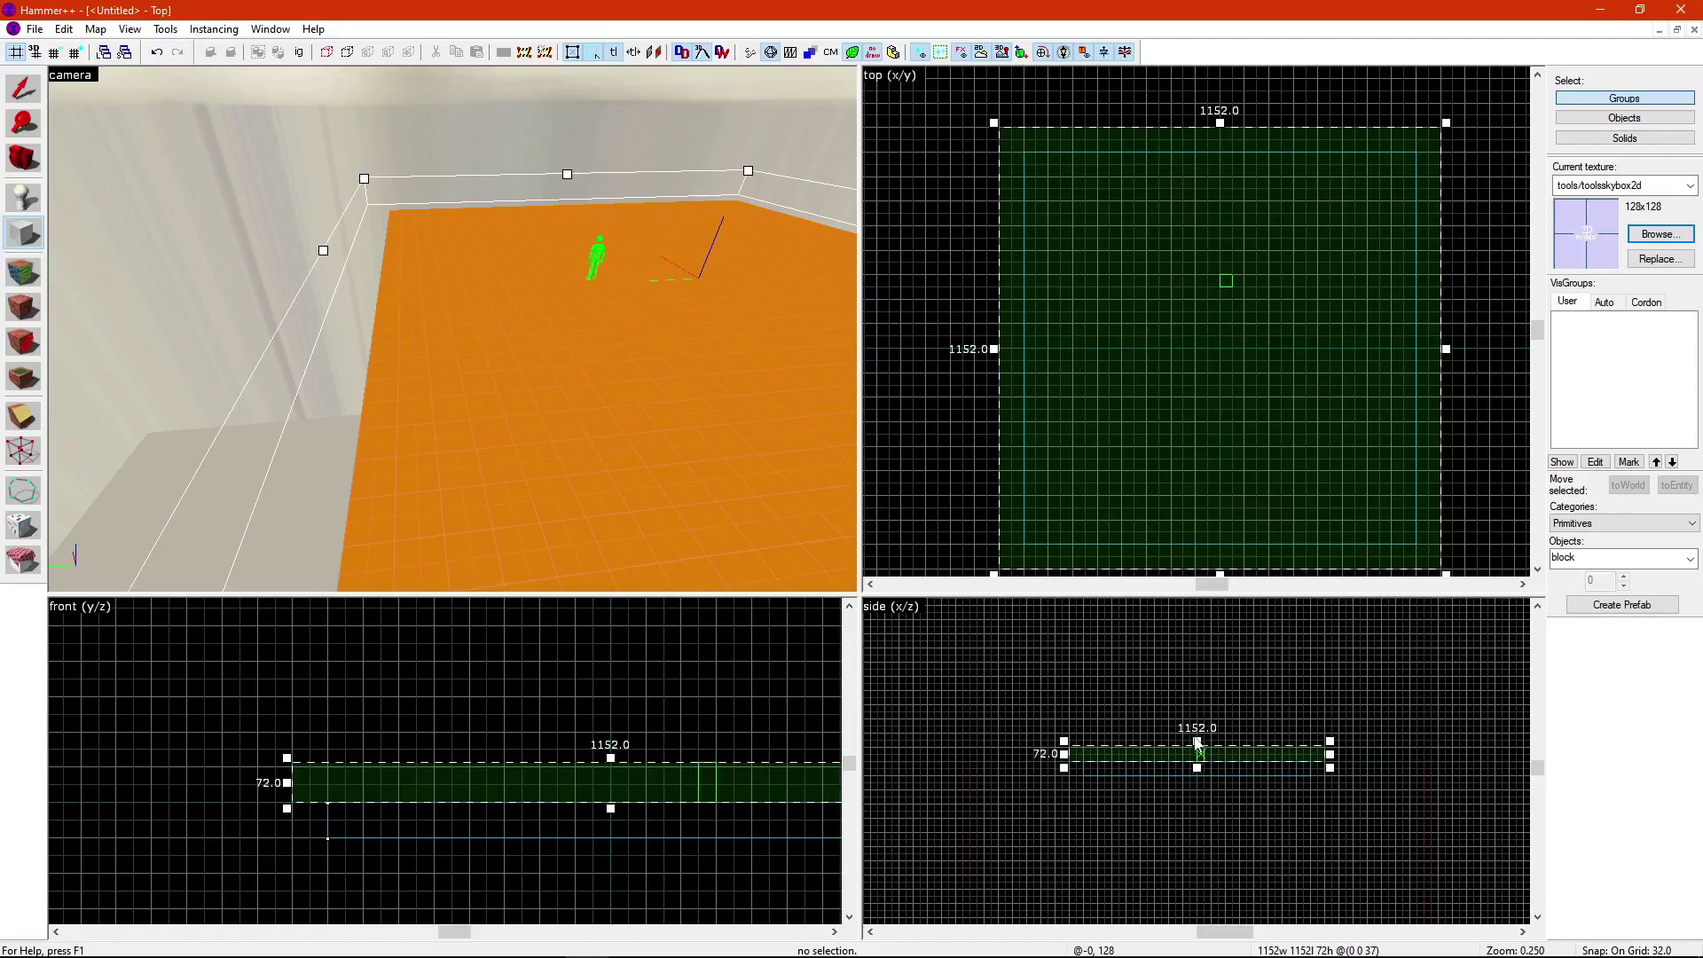
drag(1197, 745, 1197, 809)
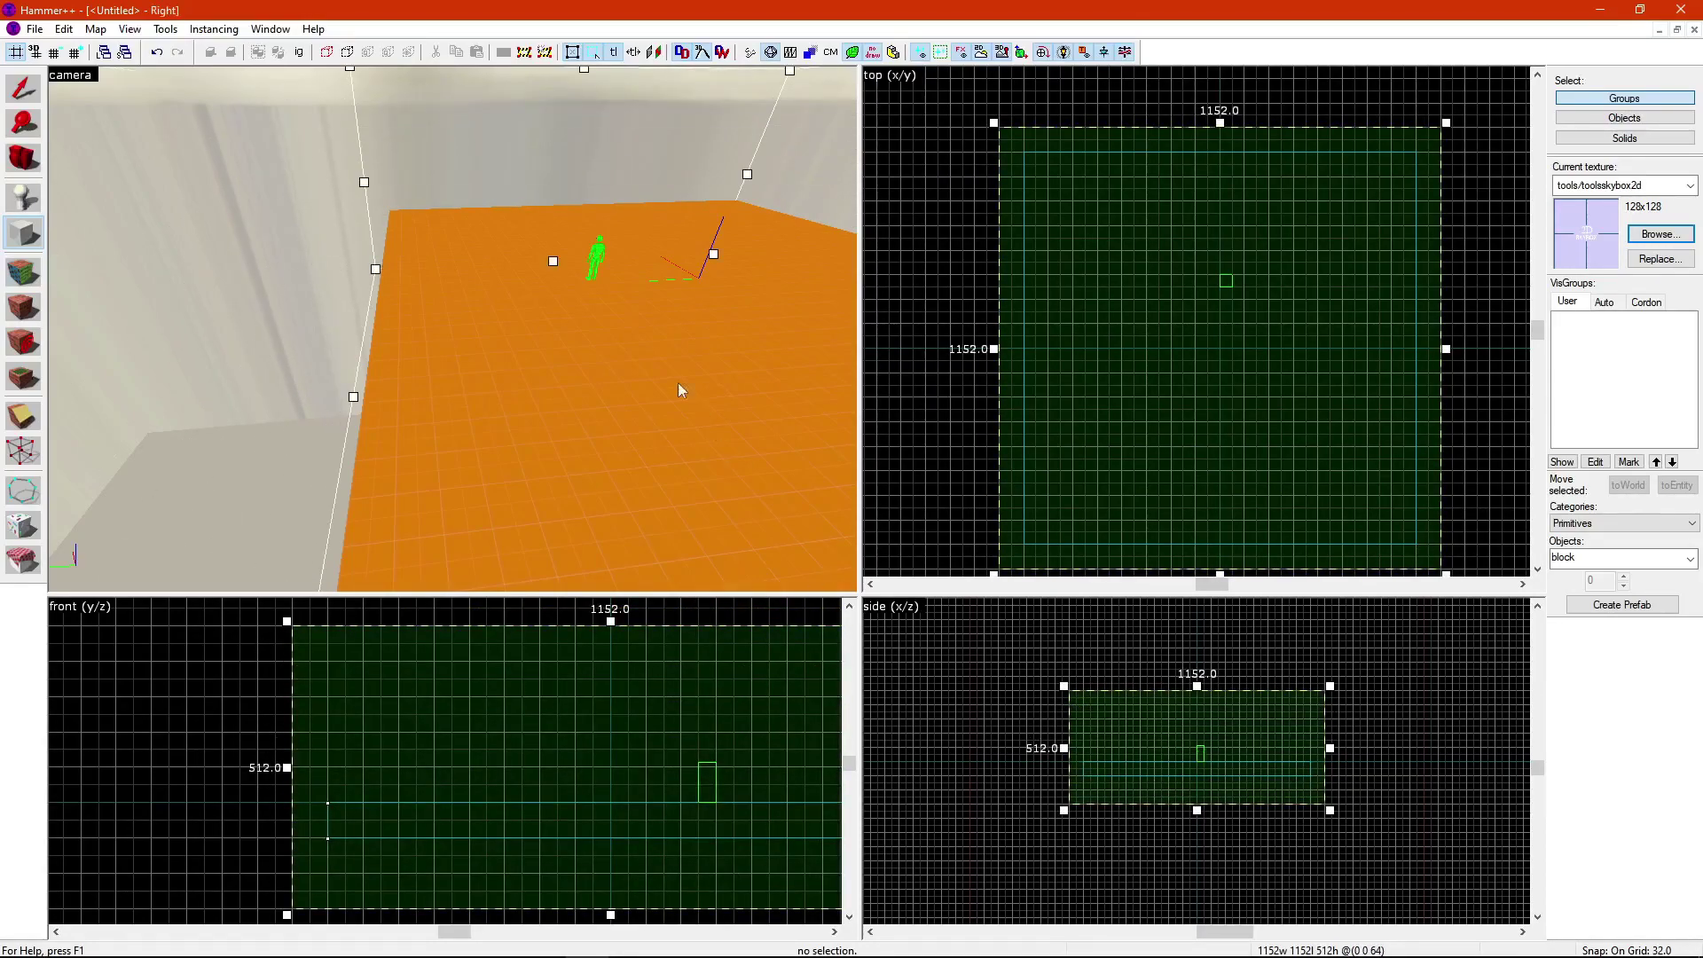
key(Return)
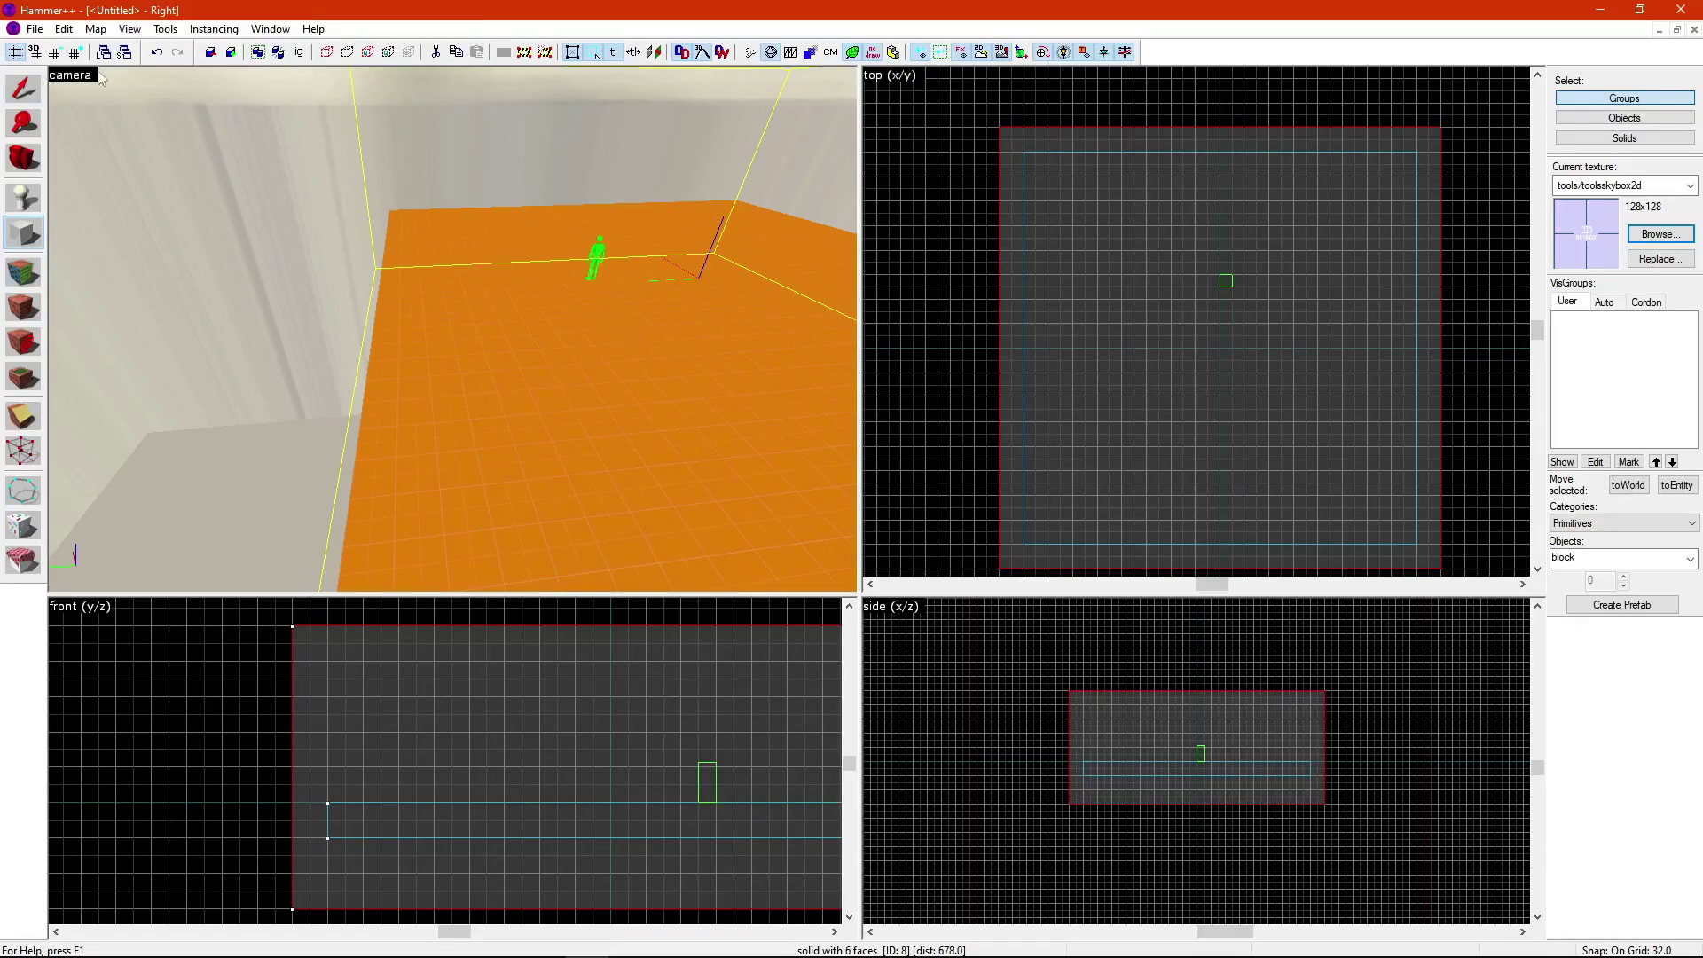
Step: Make the enclosing skybox block hollow with a wall thickness of 15 units
click(66, 30)
click(66, 30)
click(66, 30)
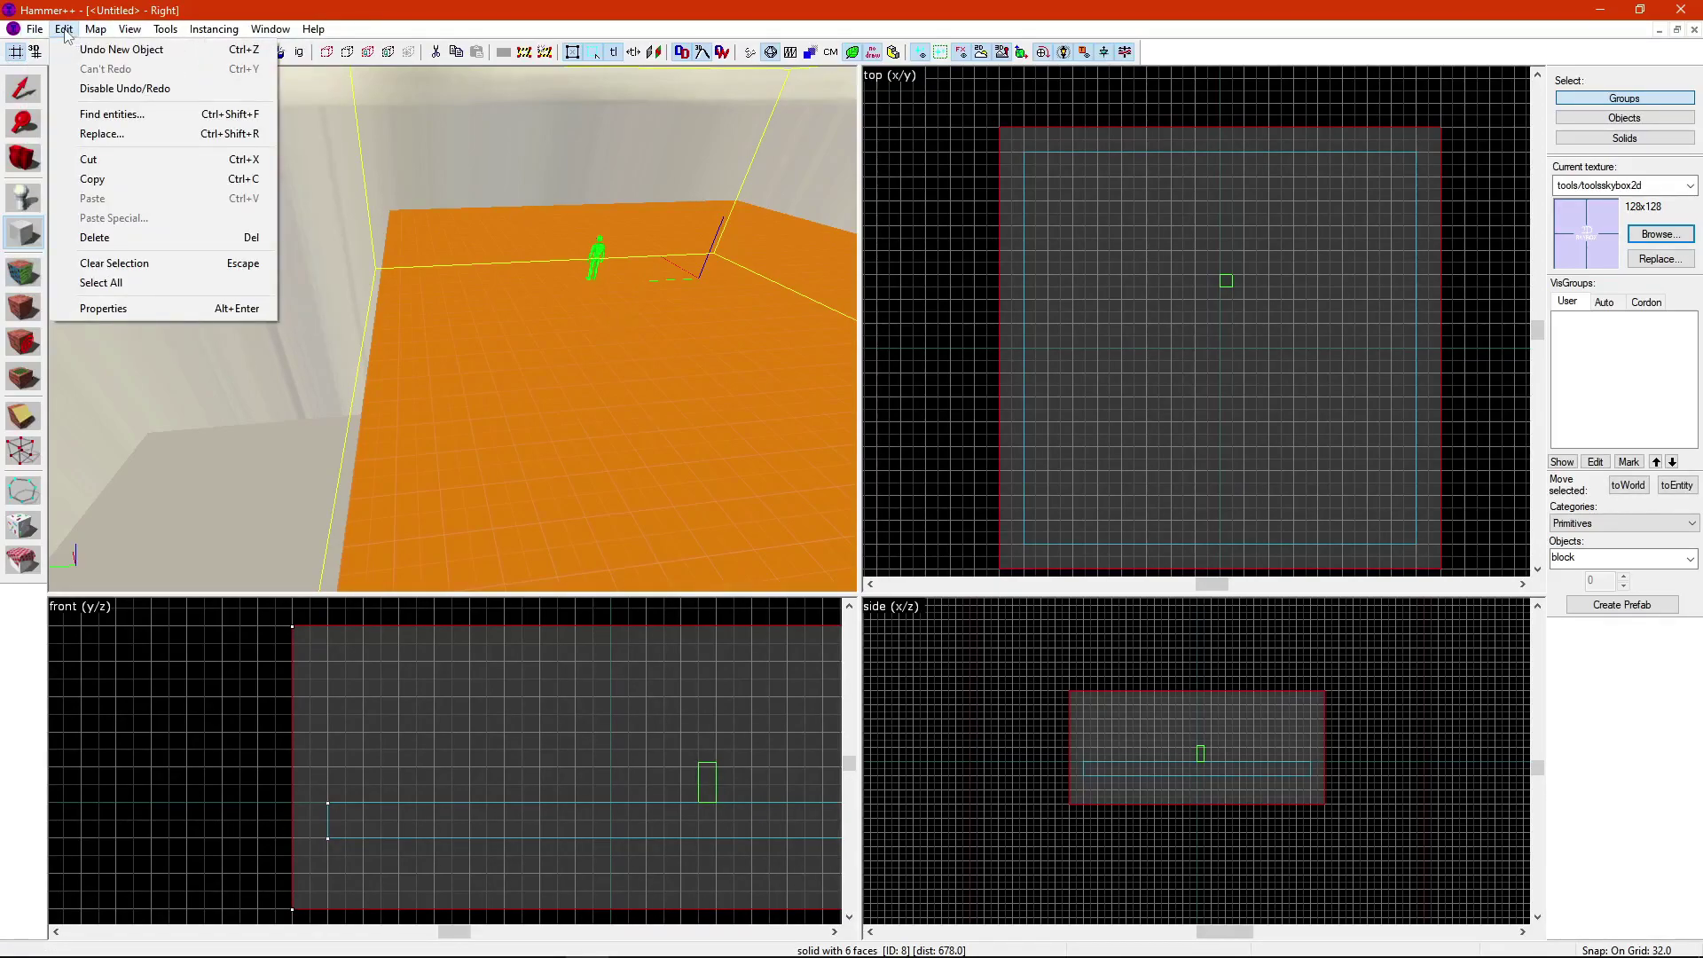
mouse_move(89, 34)
mouse_move(166, 33)
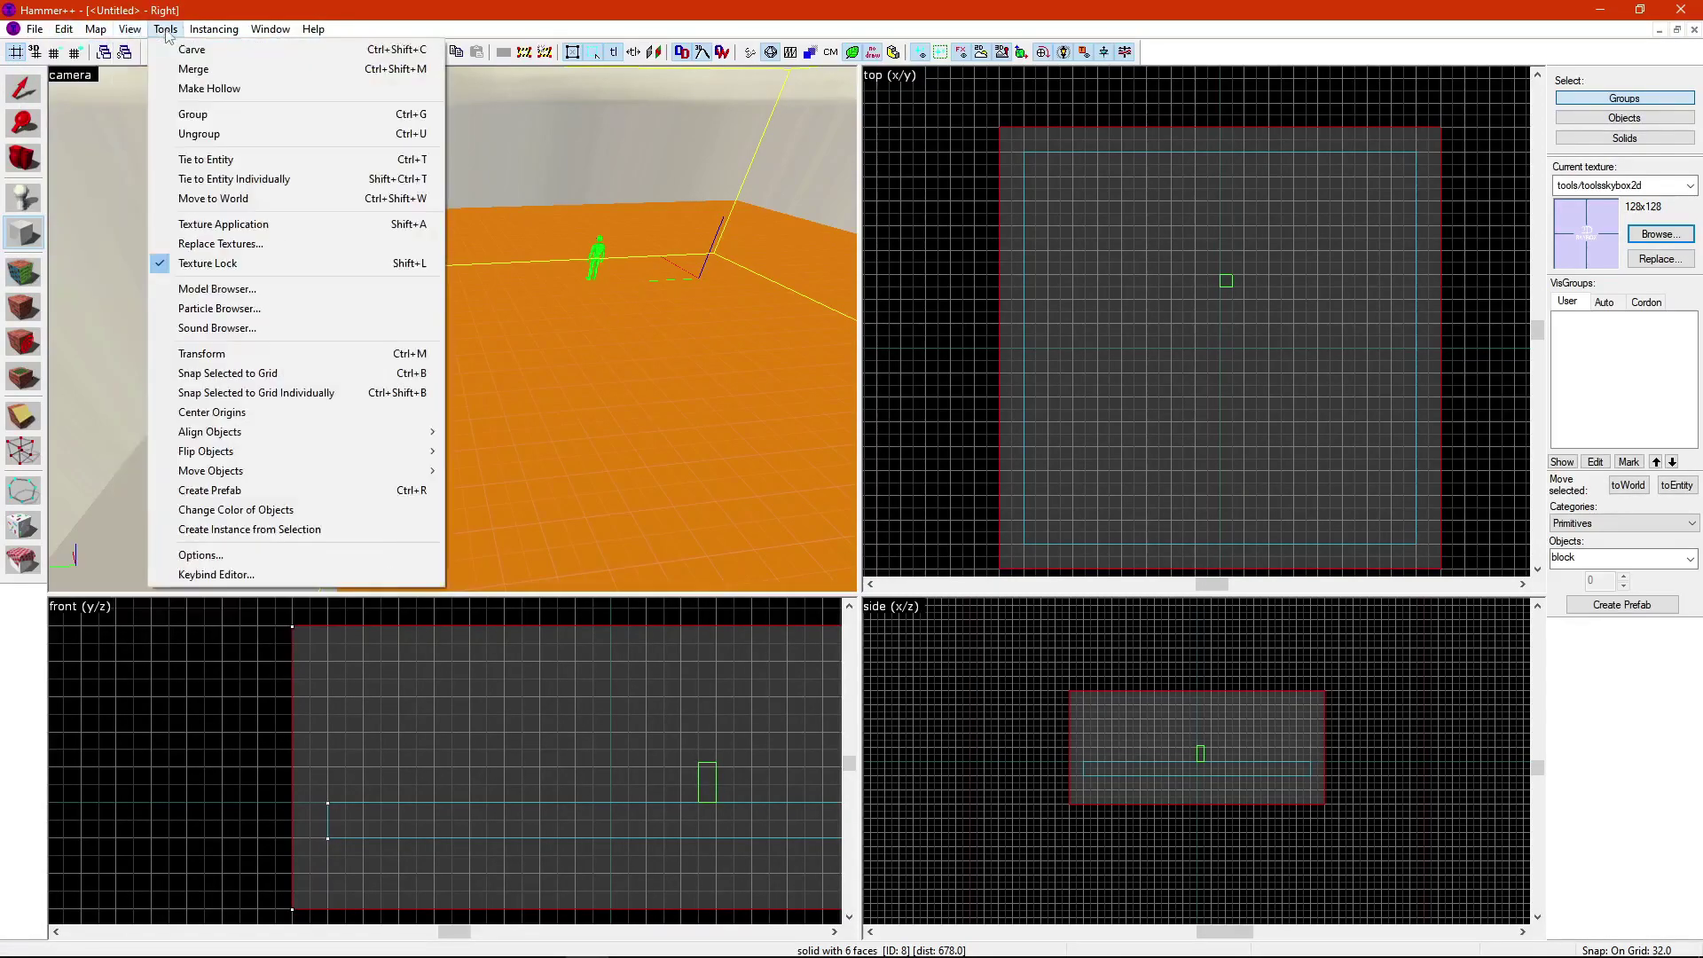
click(210, 89)
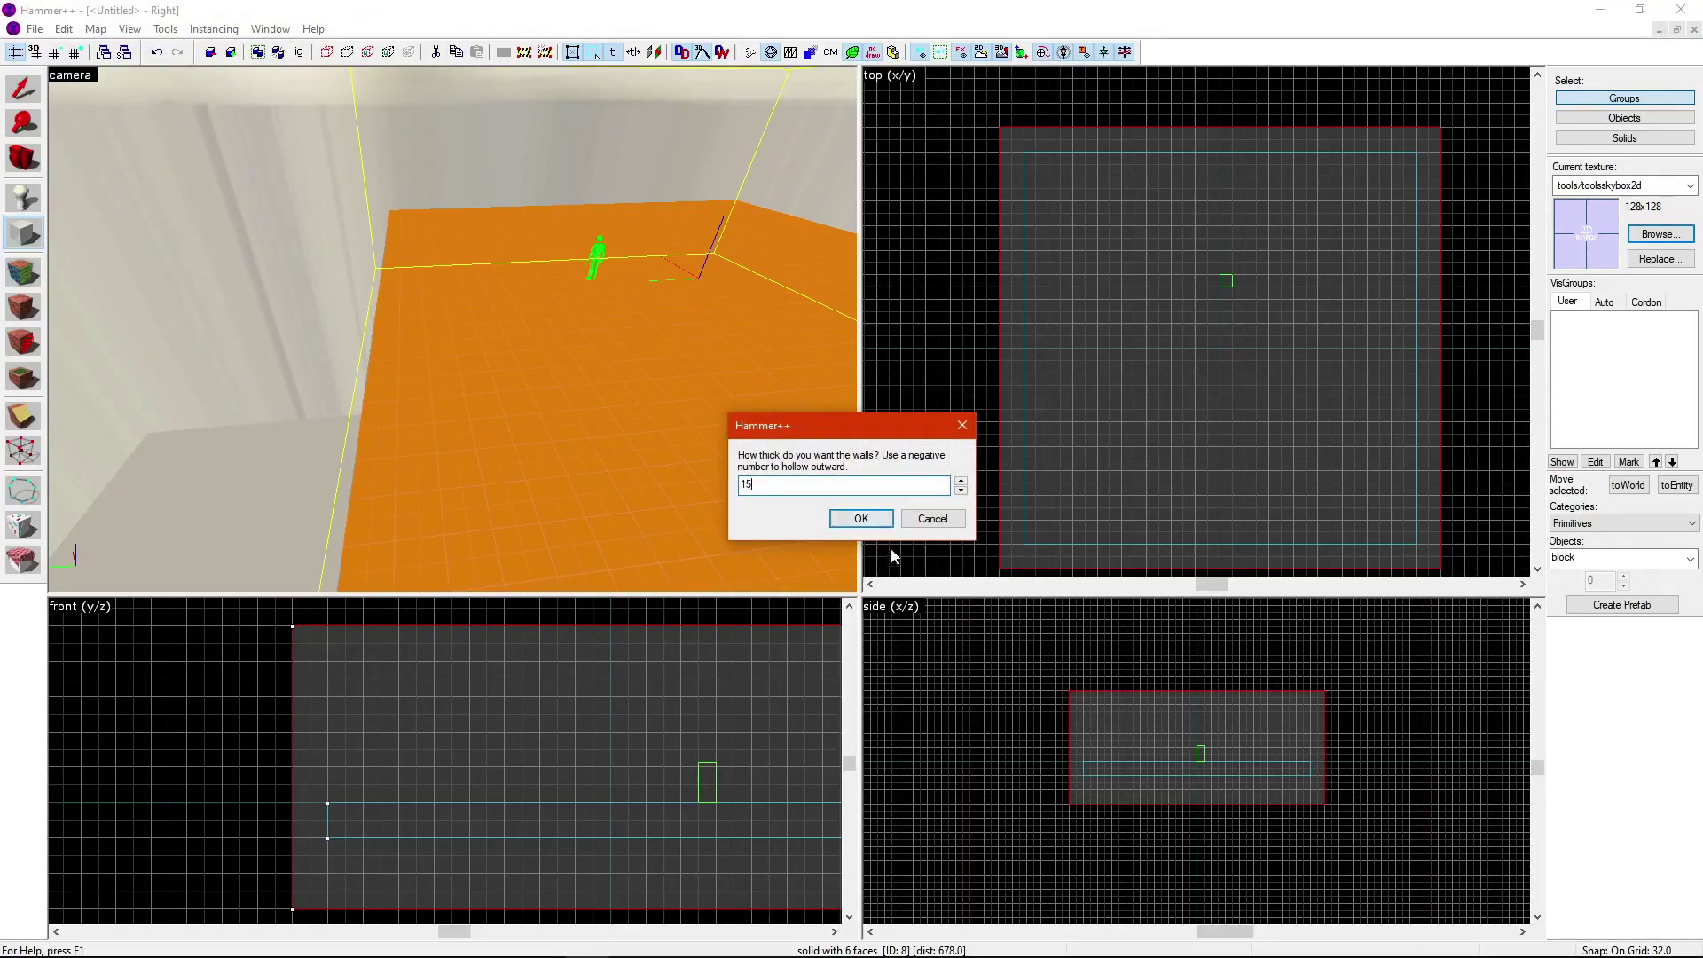
text(15)
click(860, 518)
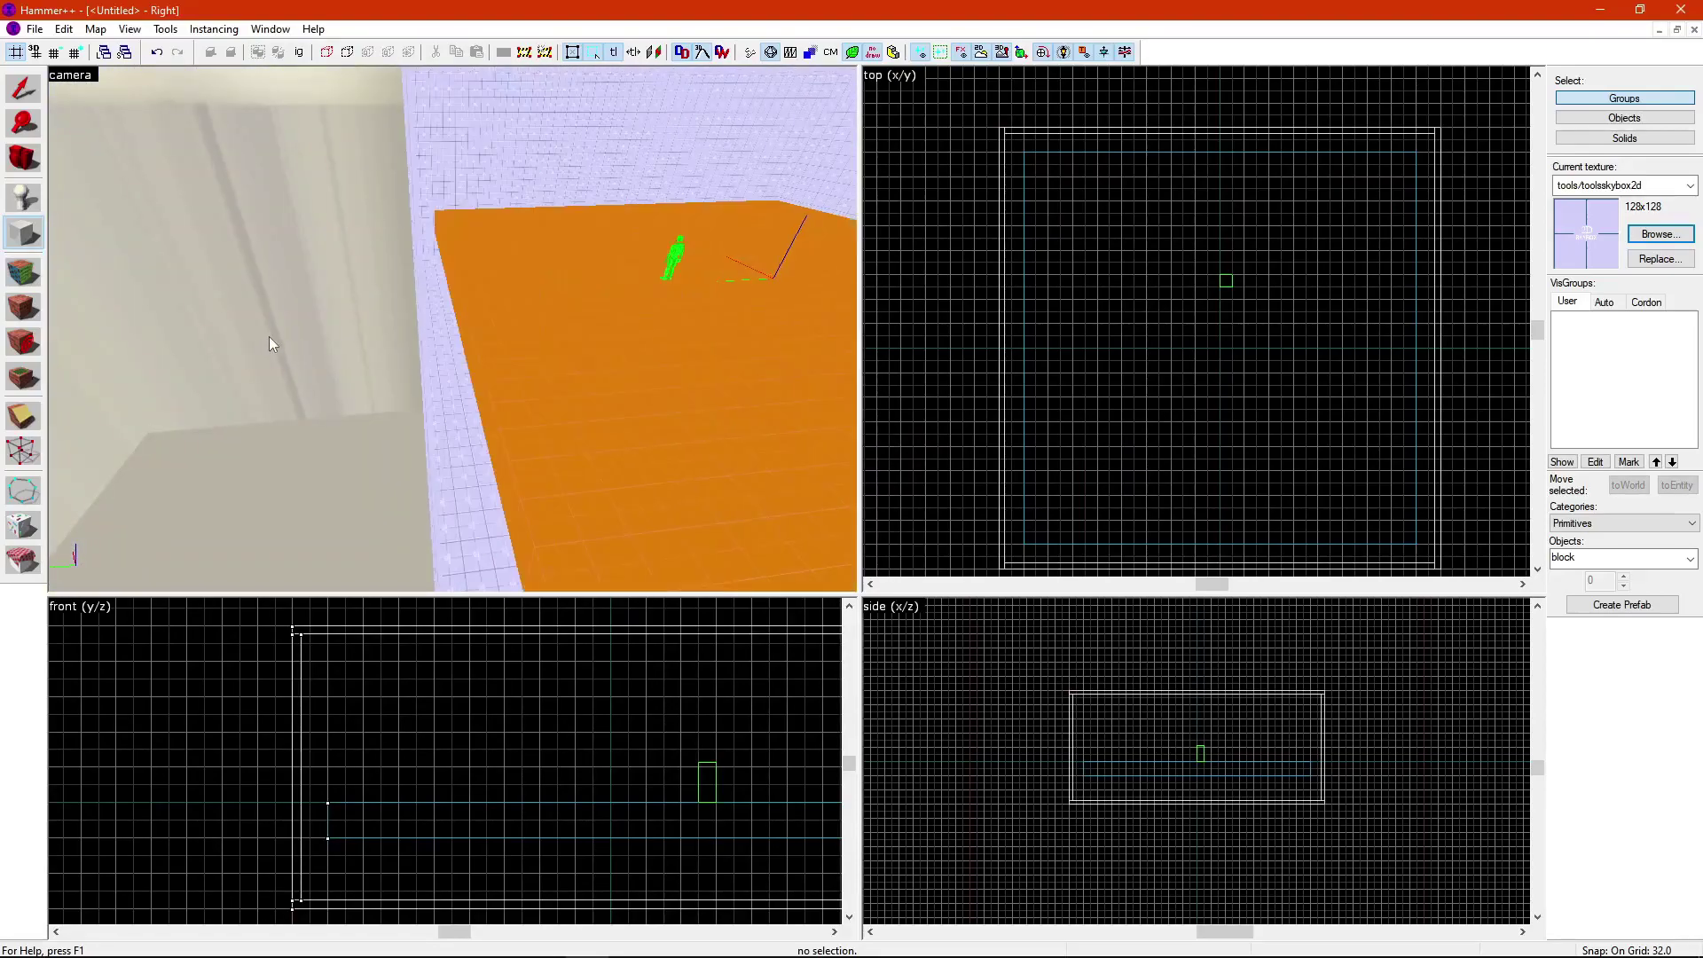
Step: Examine the walls, ceiling, bottom and corners of the hollow skybox from inside in the 3D camera view
key(d)
key(z)
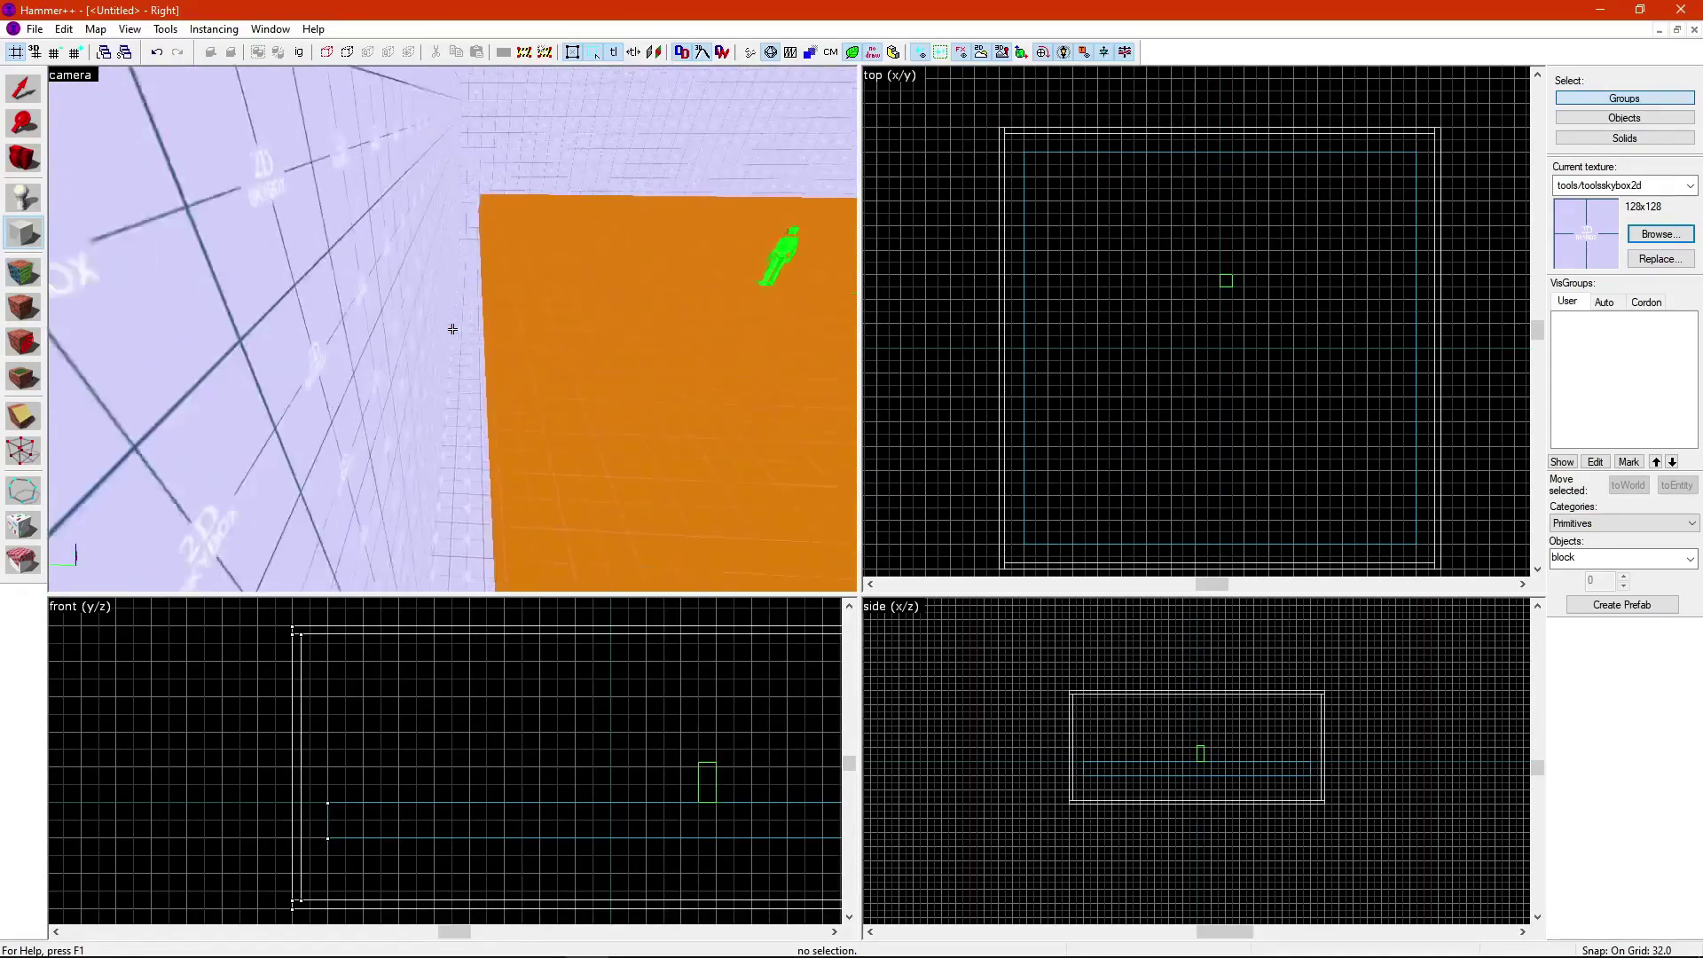
key(w)
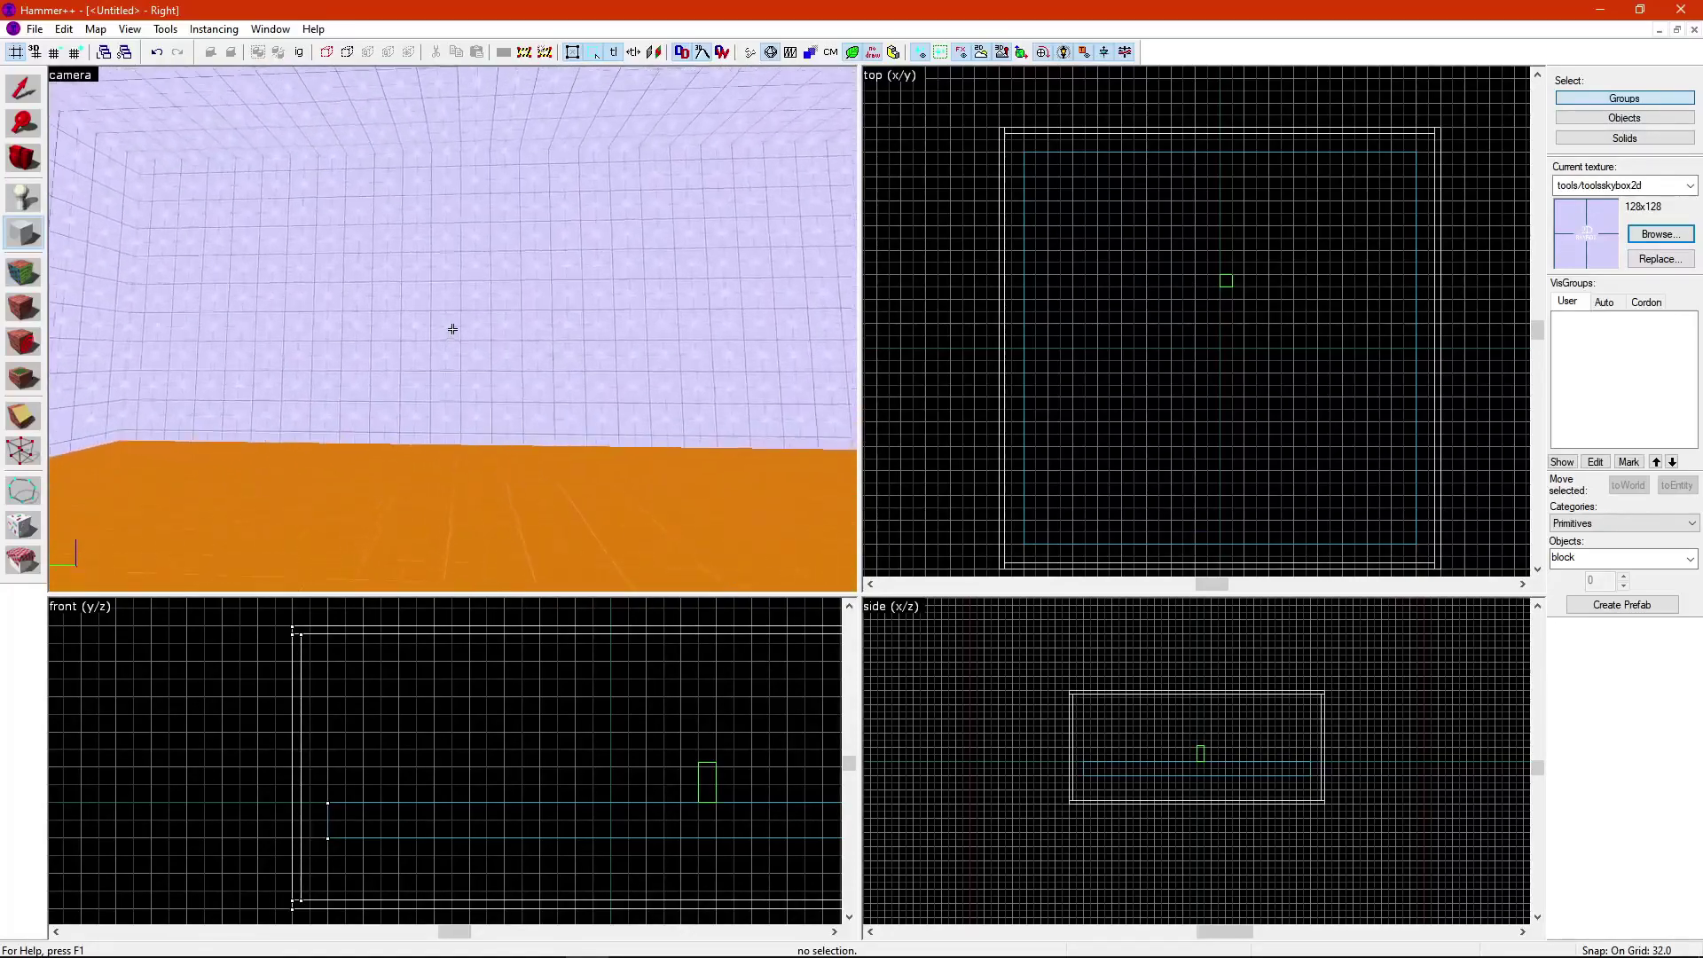
key(Right)
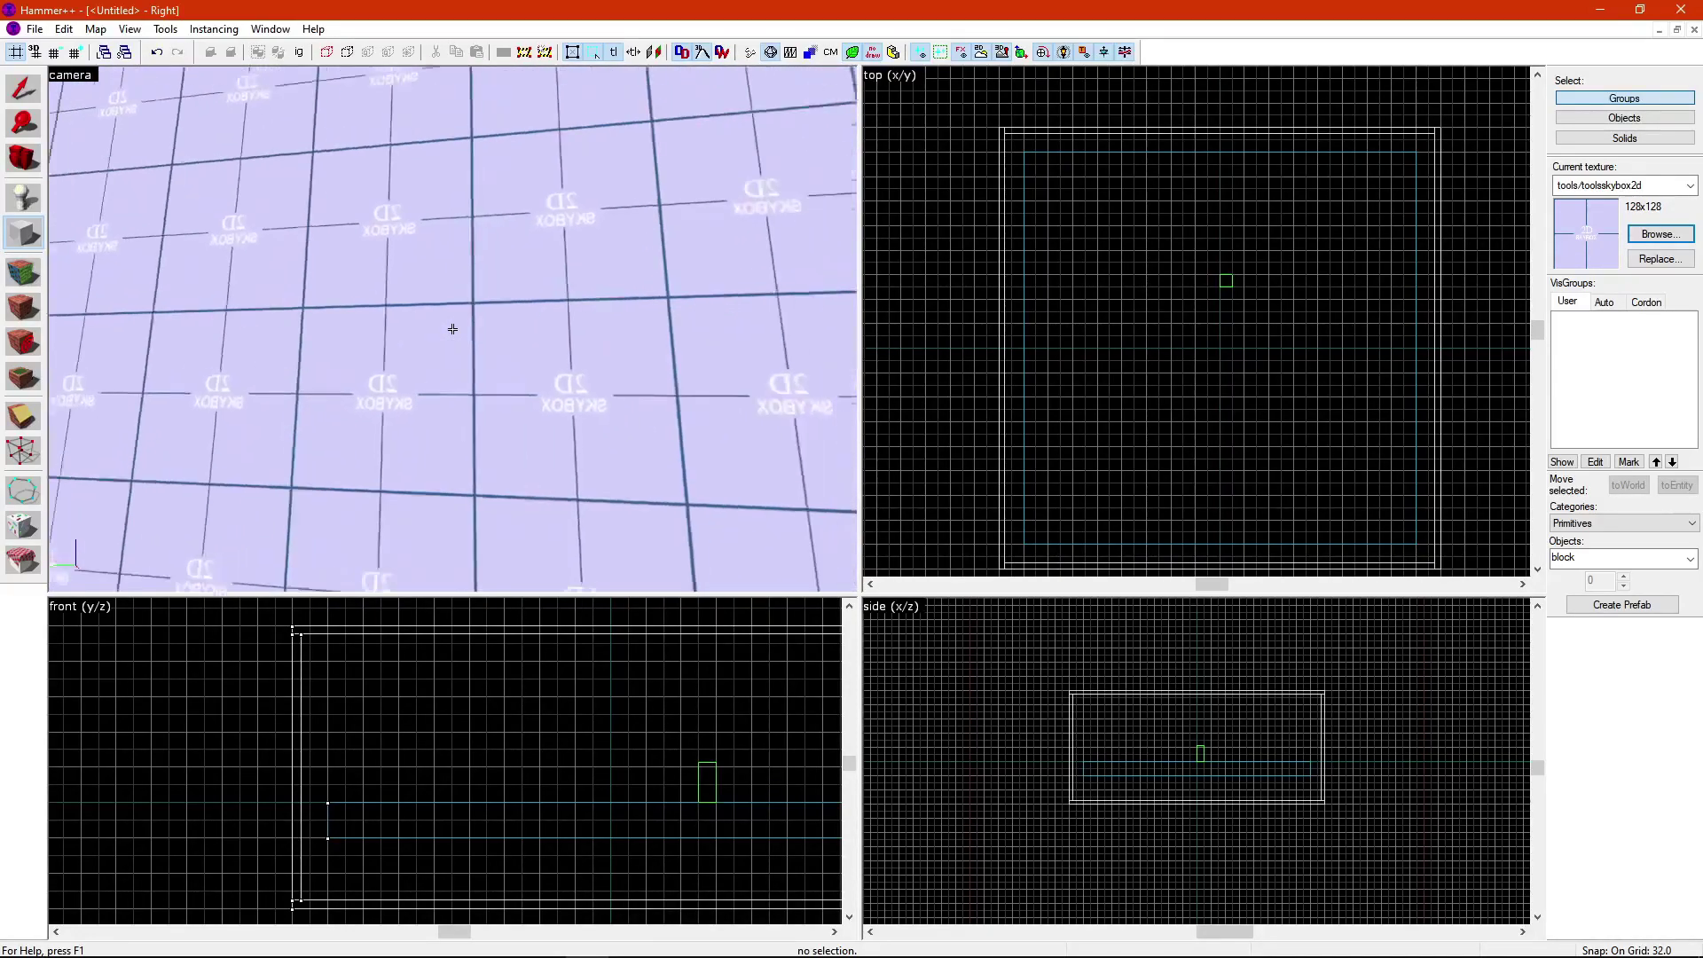
key(Right)
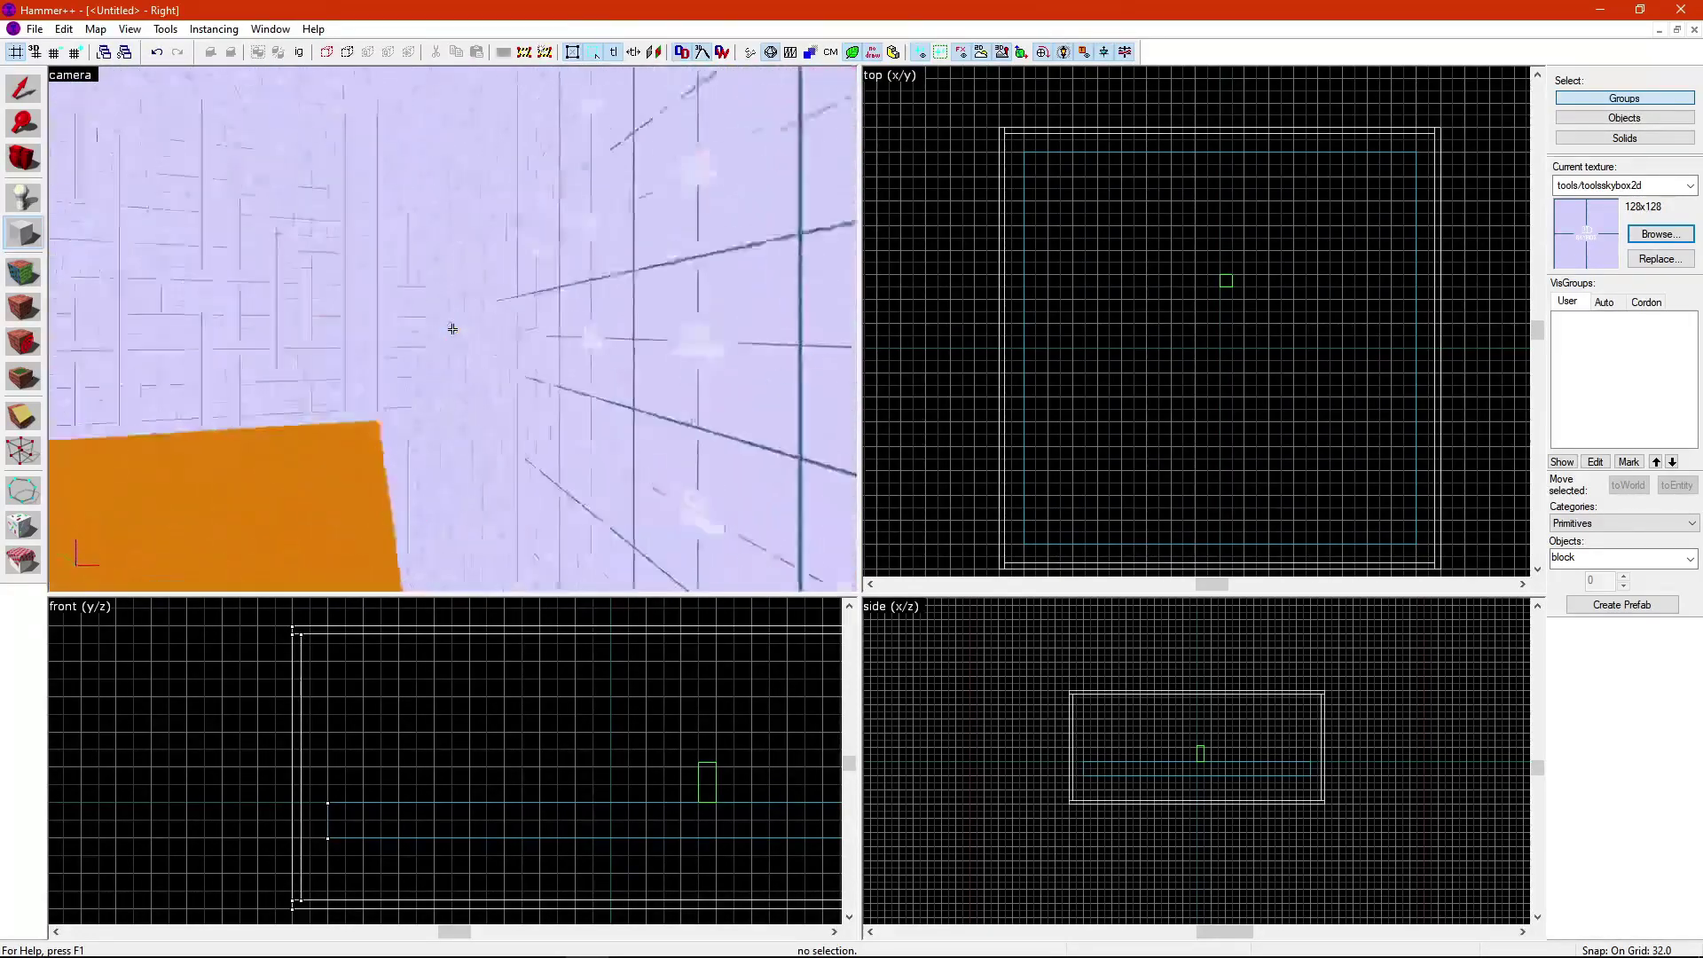
key(Right)
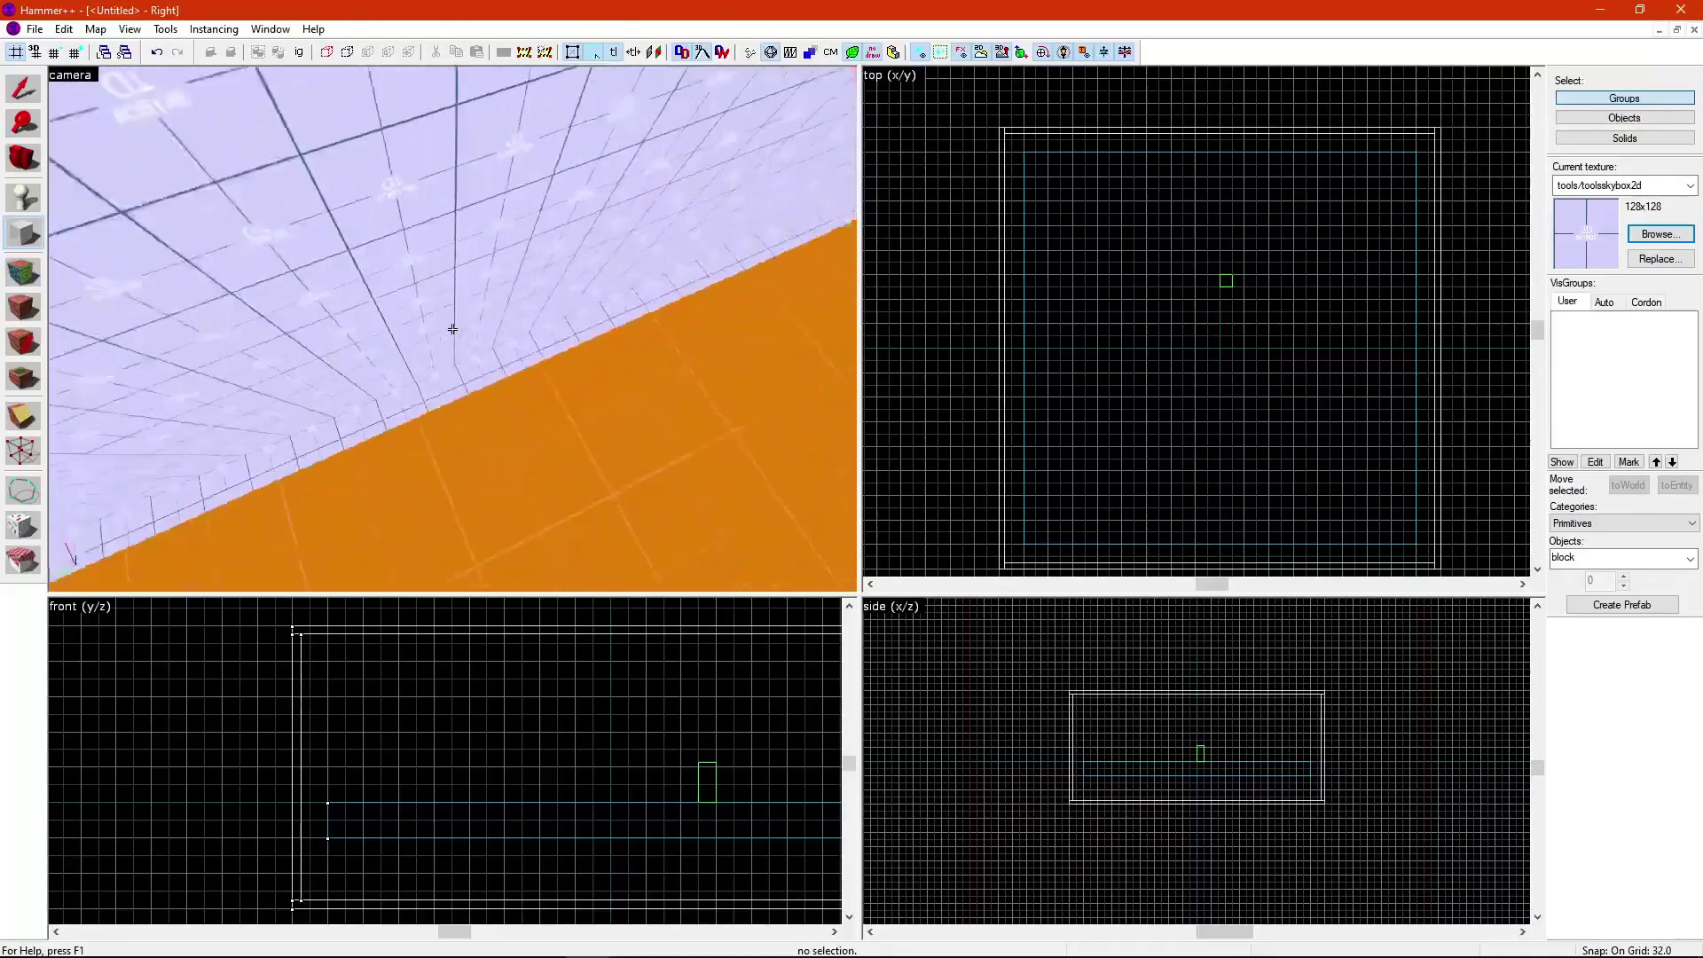
key(Right)
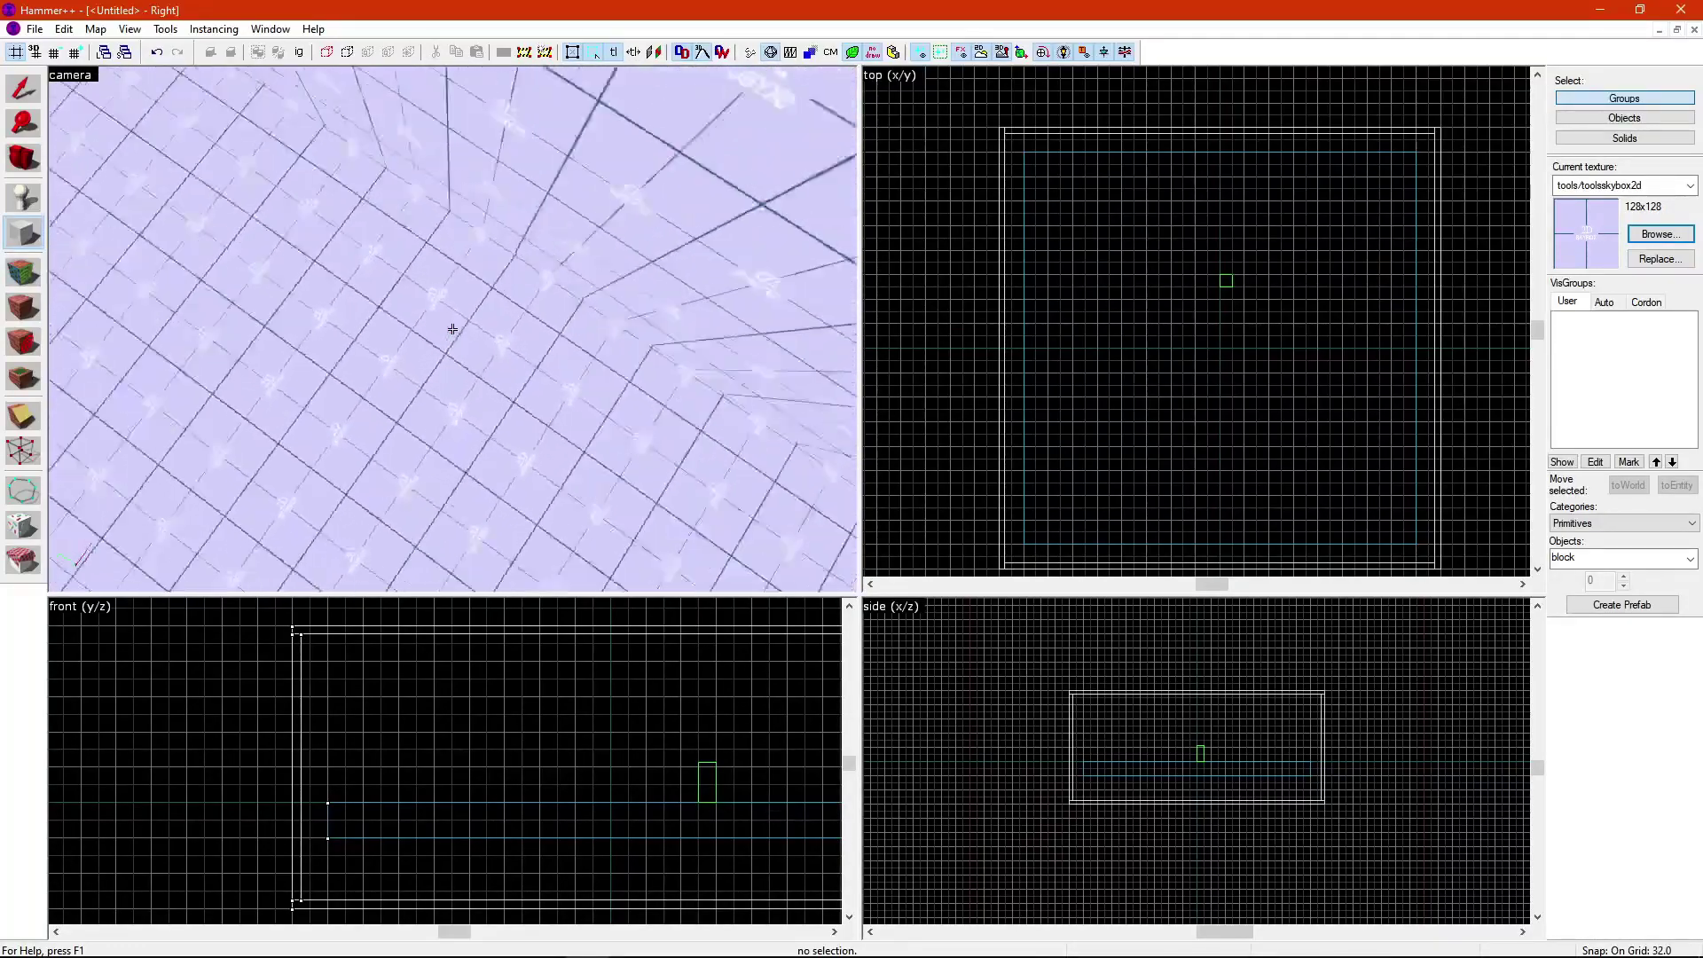
key(w)
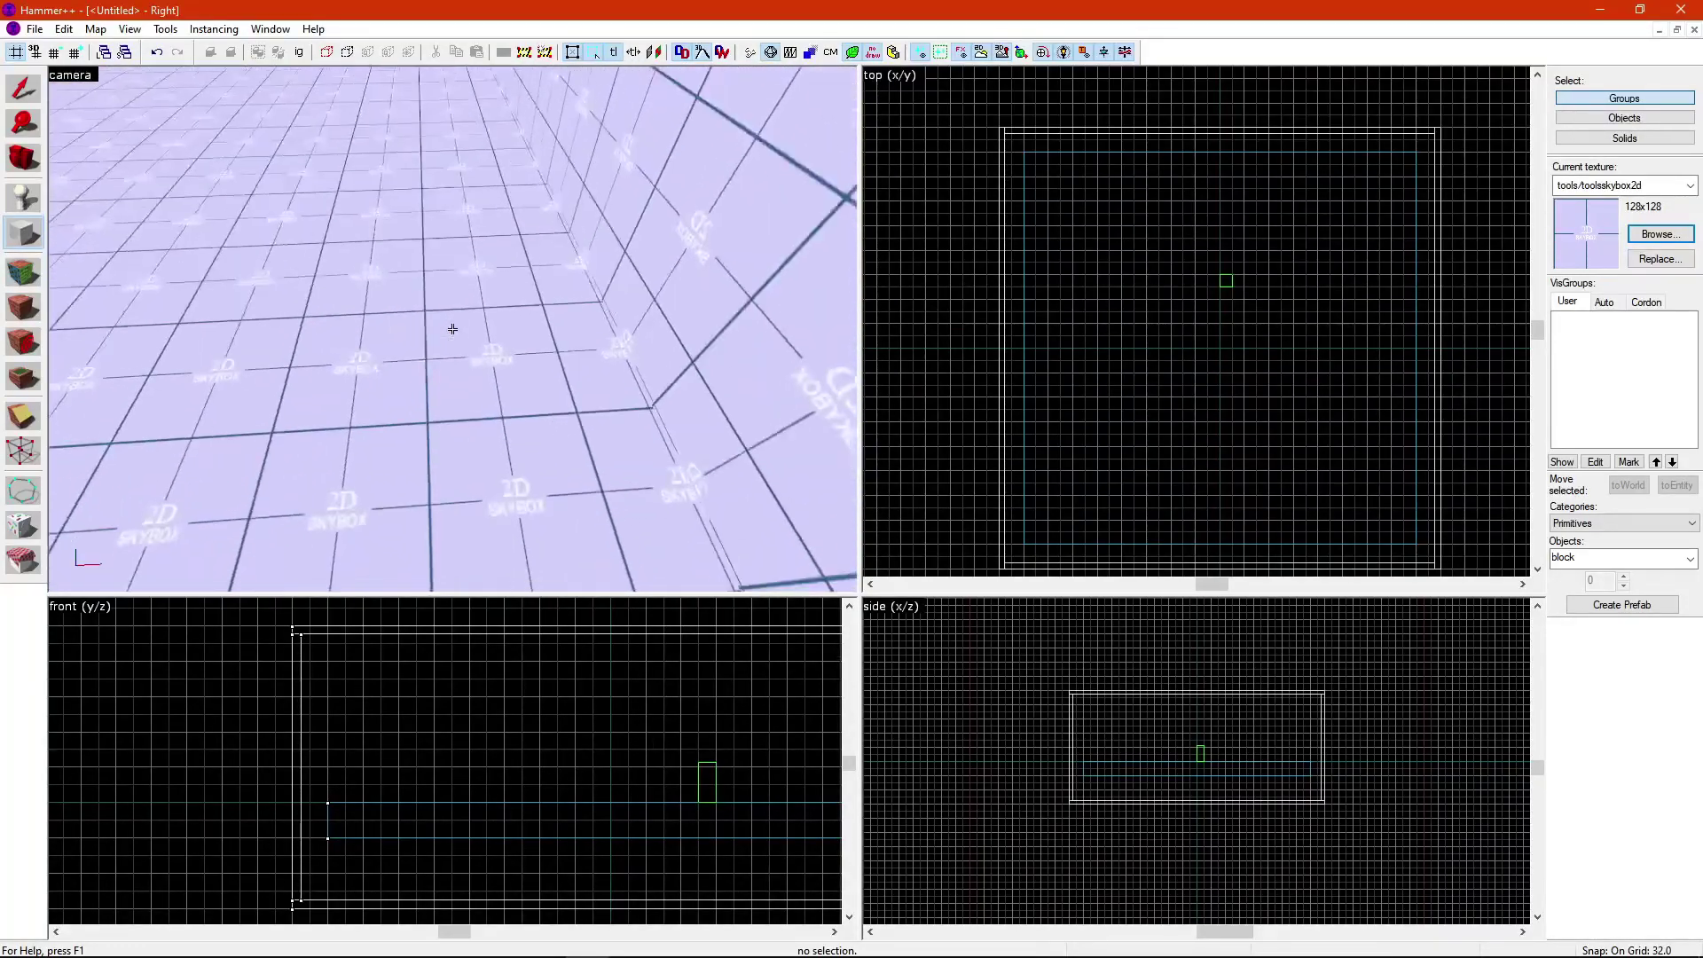
key(Right)
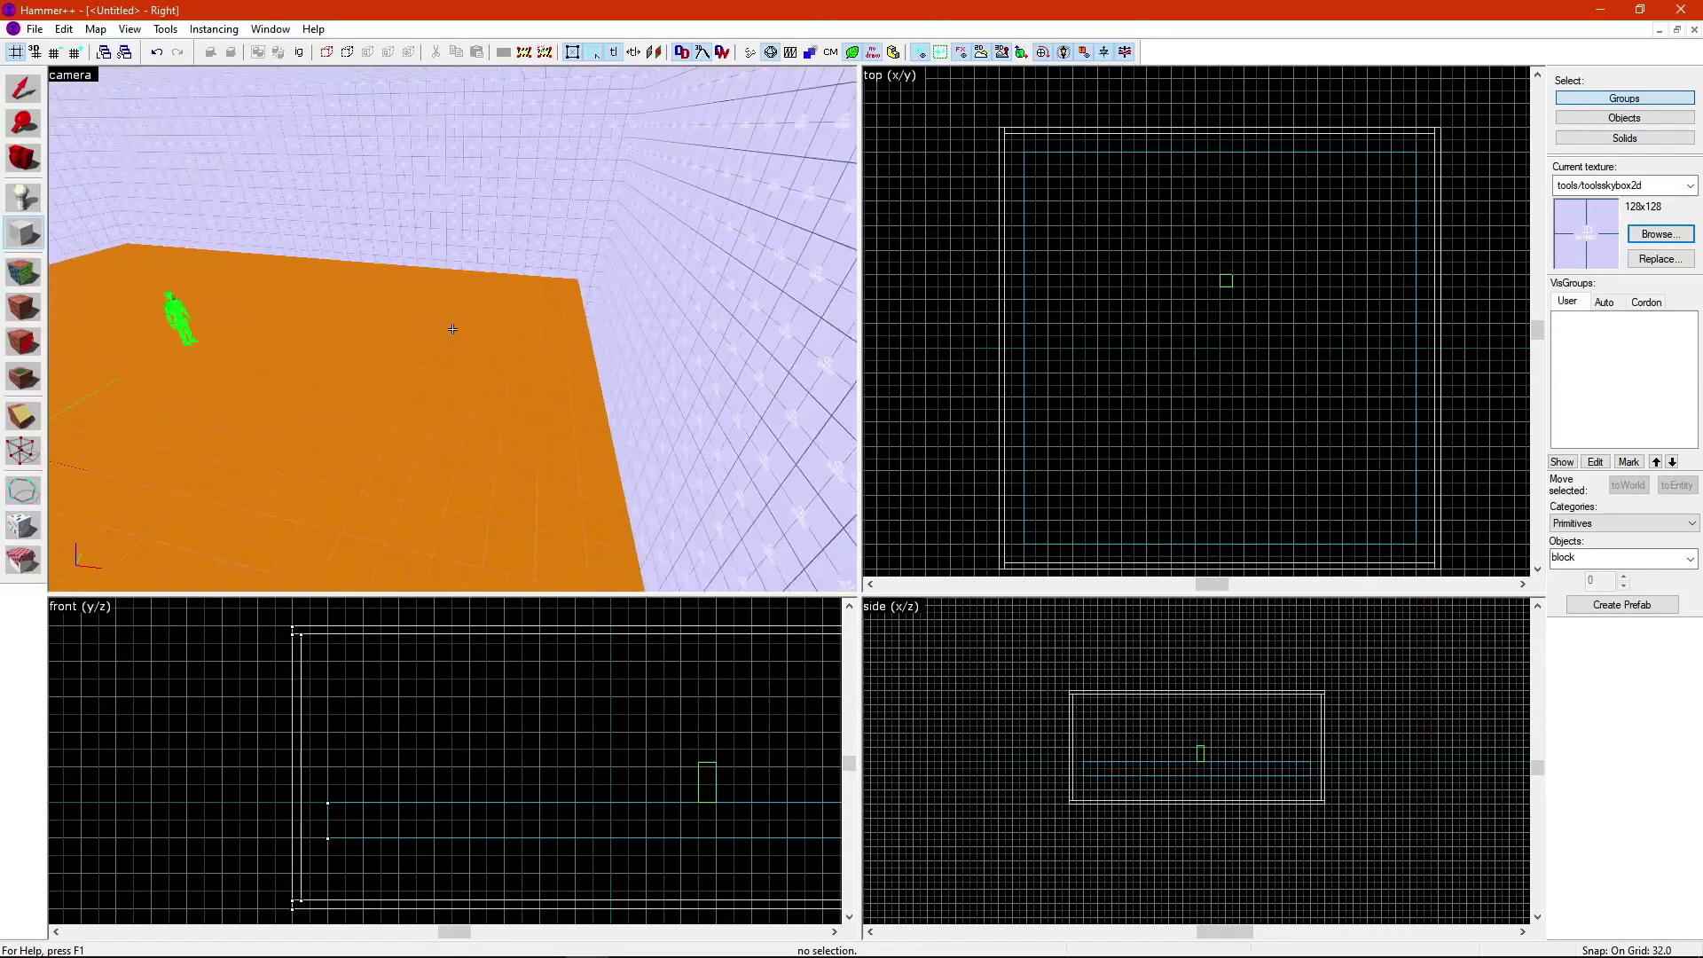
Step: Undo the hollowing and the creation of the enclosing skybox block
click(452, 329)
key(Right)
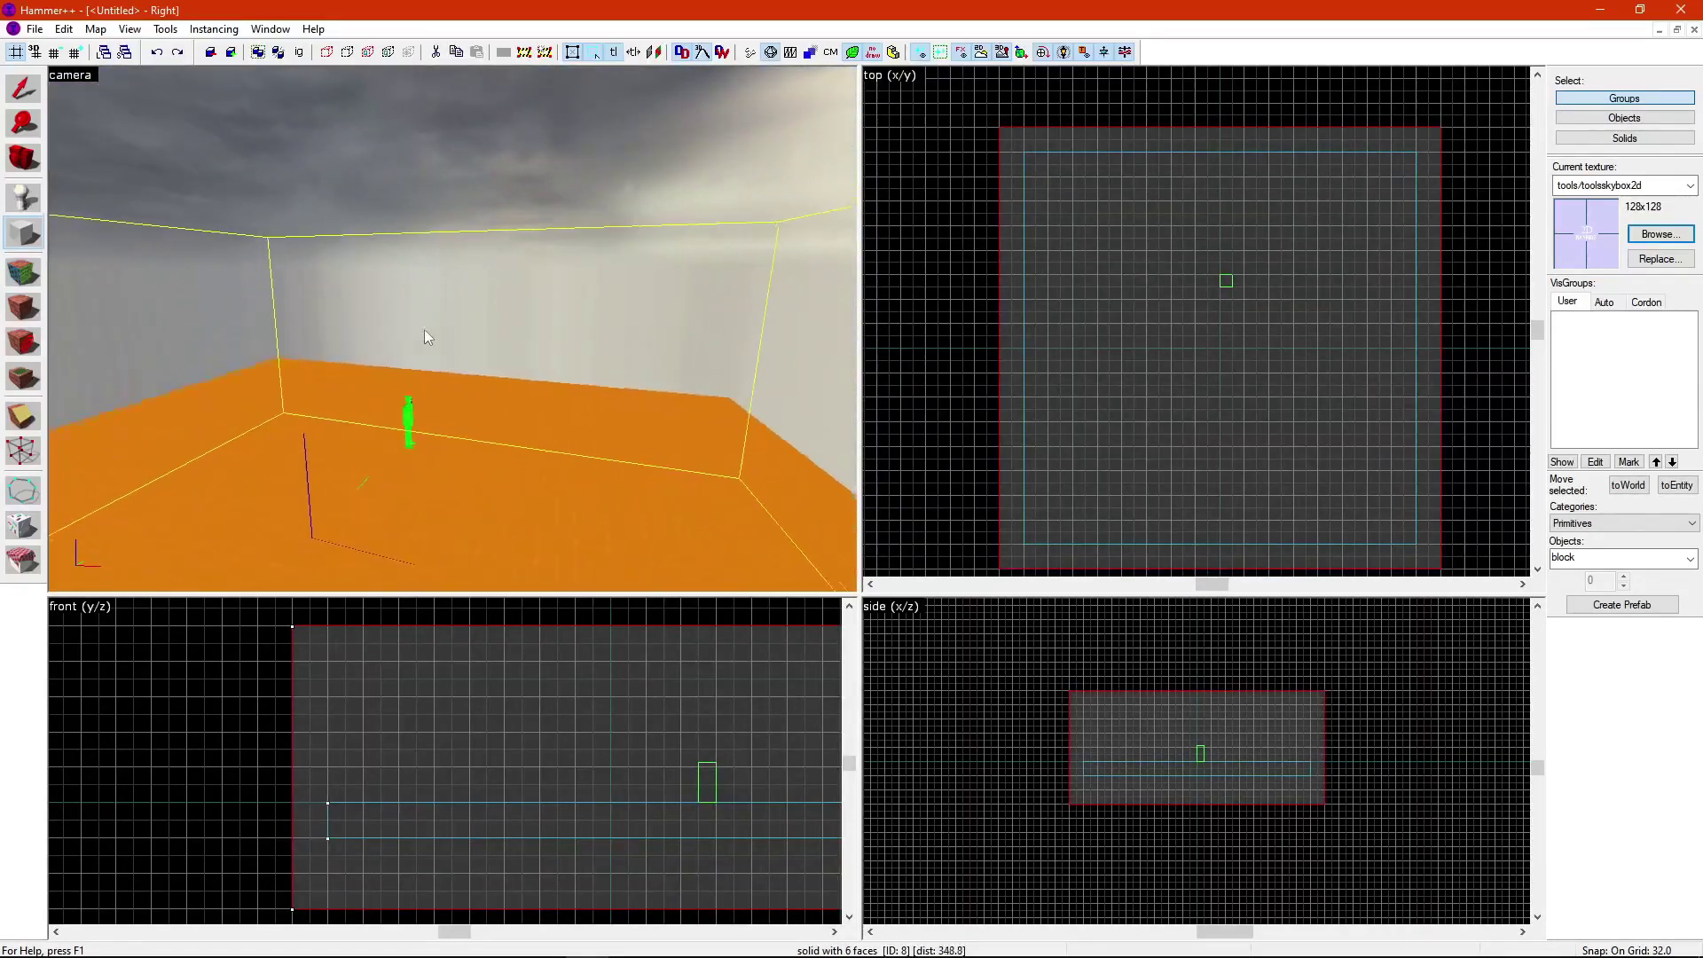
key(Delete)
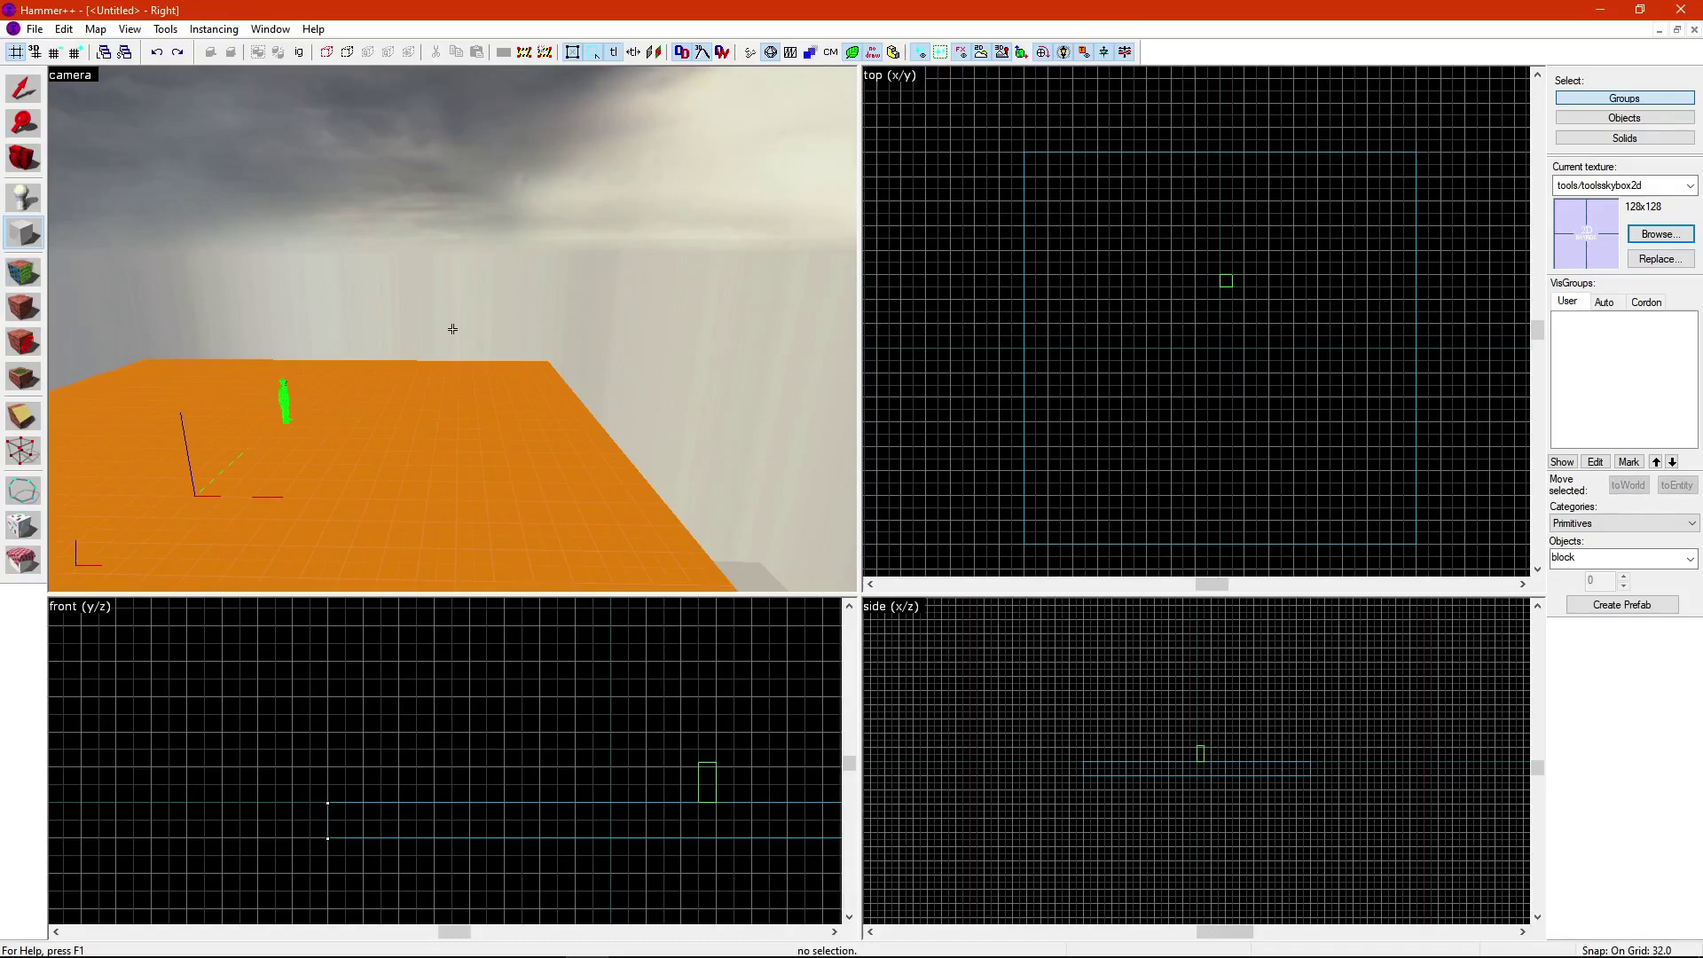
key(z)
key(a)
Step: Create a tall skybox-textured wall 32 units thick and 1024 units long along the east edge of the floor block
click(24, 232)
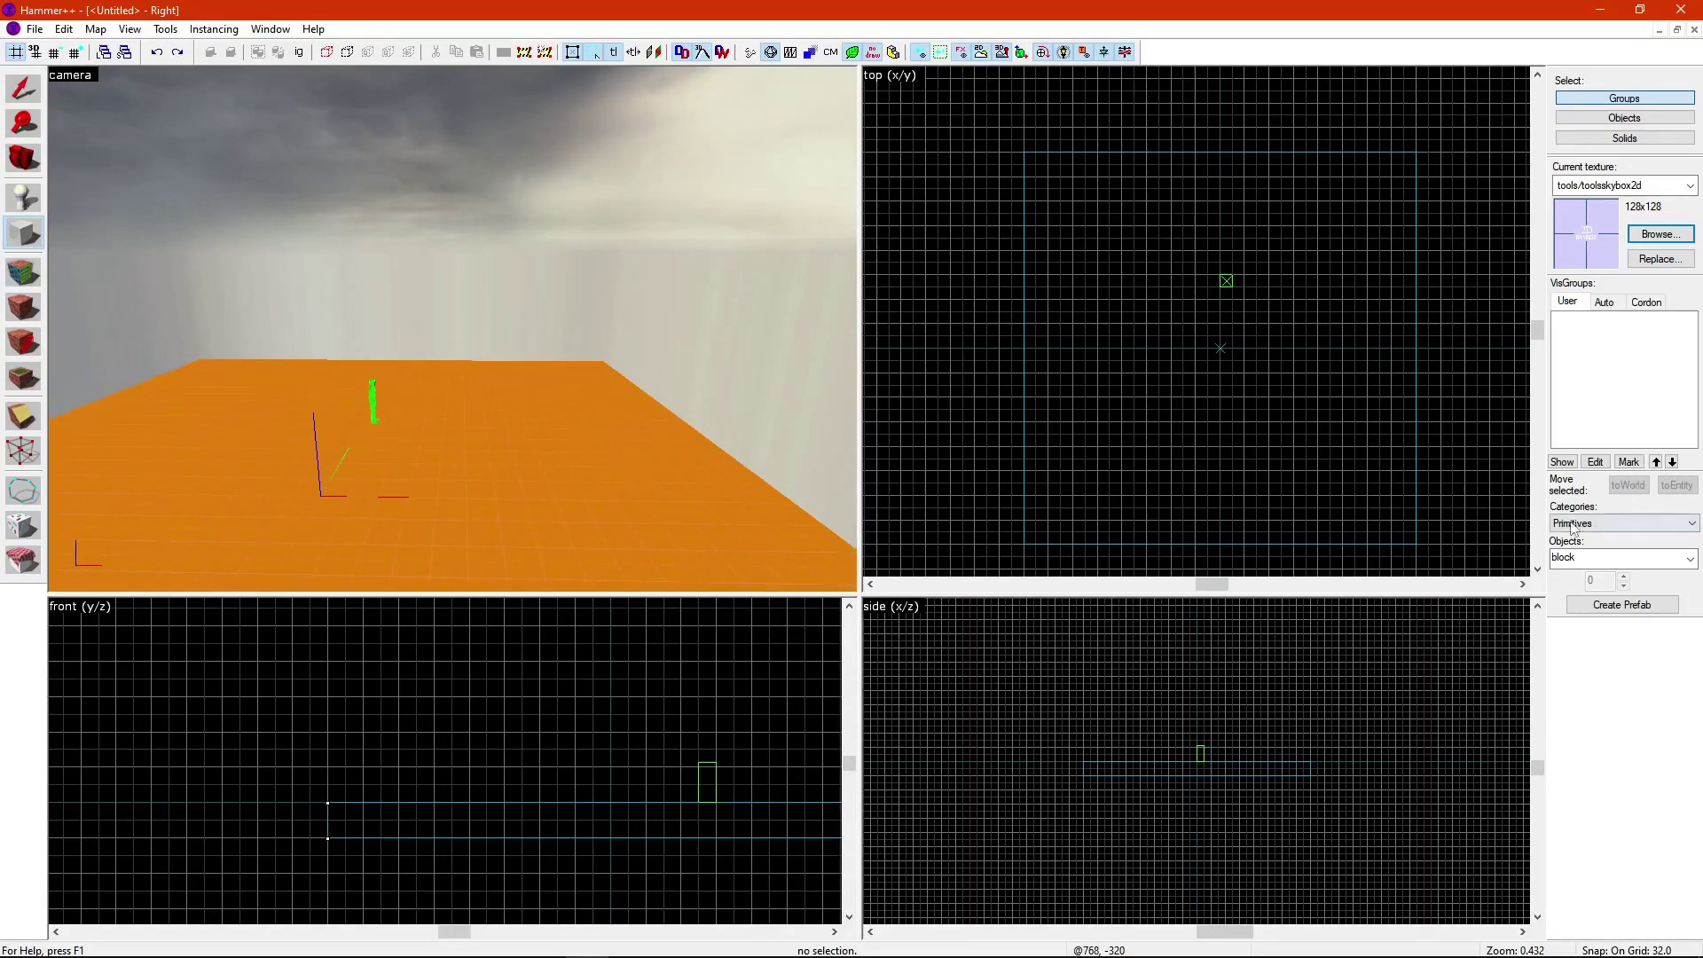
scroll(1384, 554, up, 2)
drag(1371, 559, 1396, 253)
scroll(1341, 752, up, 10)
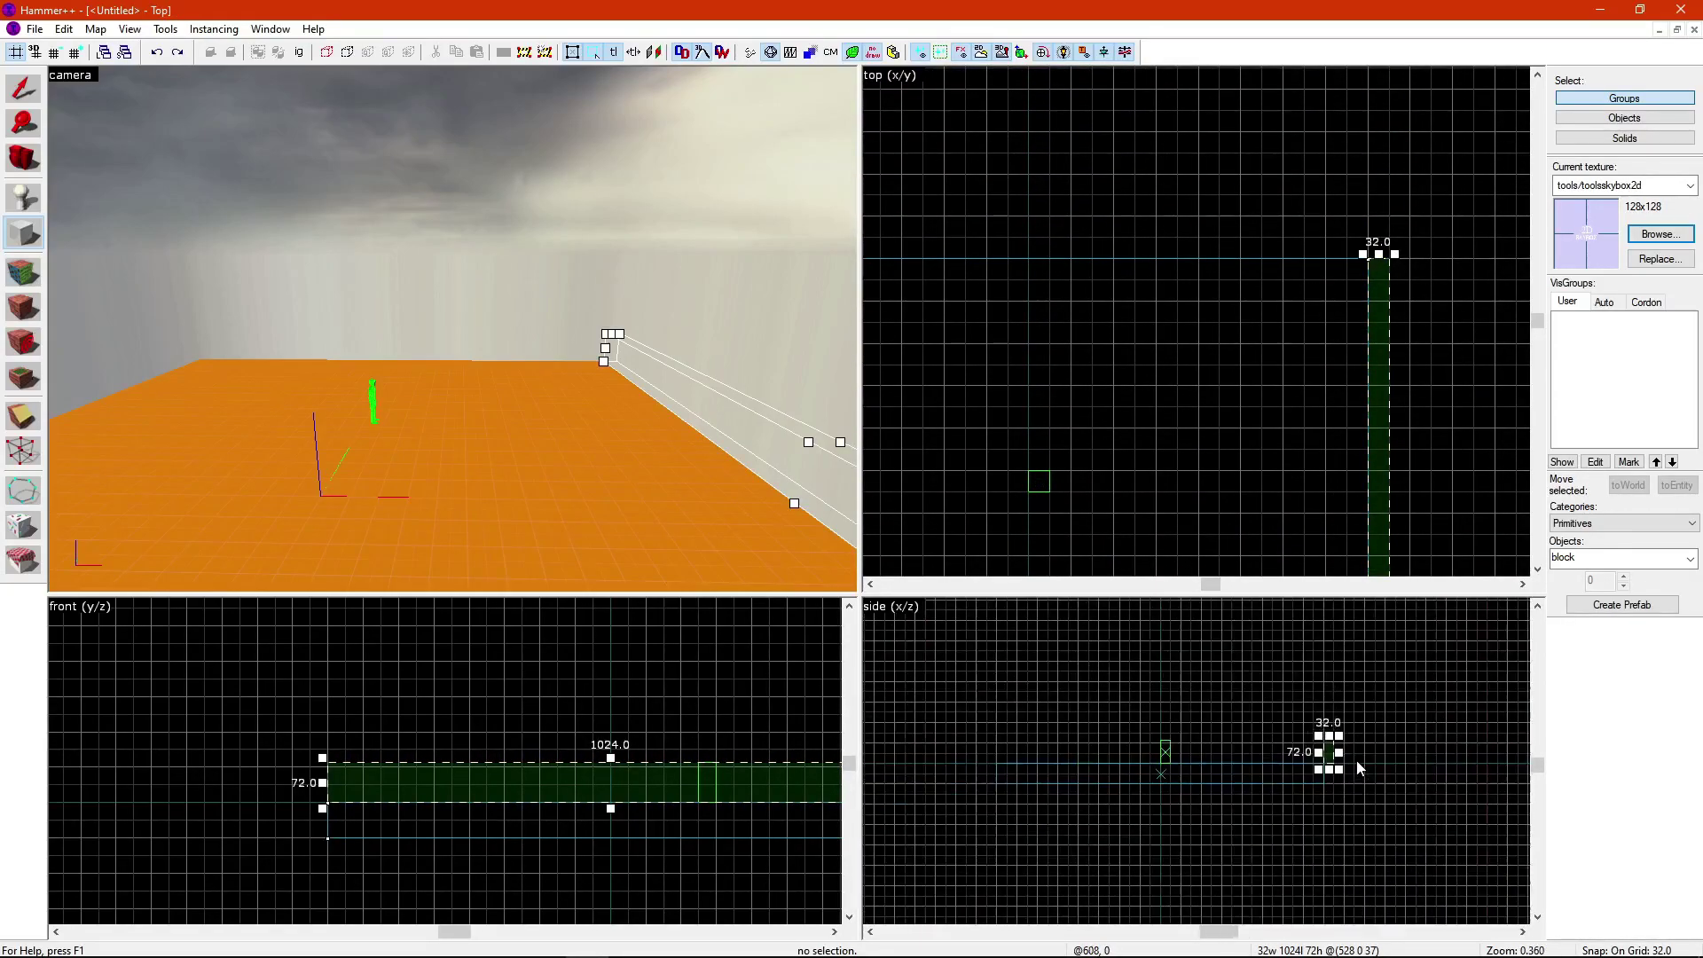
mouse_move(1264, 730)
mouse_down()
mouse_move(1259, 815)
mouse_move(1257, 612)
mouse_up()
scroll(1259, 765, down, 5)
scroll(1263, 839, up, 1)
drag(1253, 858, 1220, 805)
key(Return)
Step: Create a second skybox wall 992 units long and 32 units thick along the floor's north edge, as tall as the first wall
drag(1347, 279, 1150, 266)
middle_drag(1083, 765, 1211, 804)
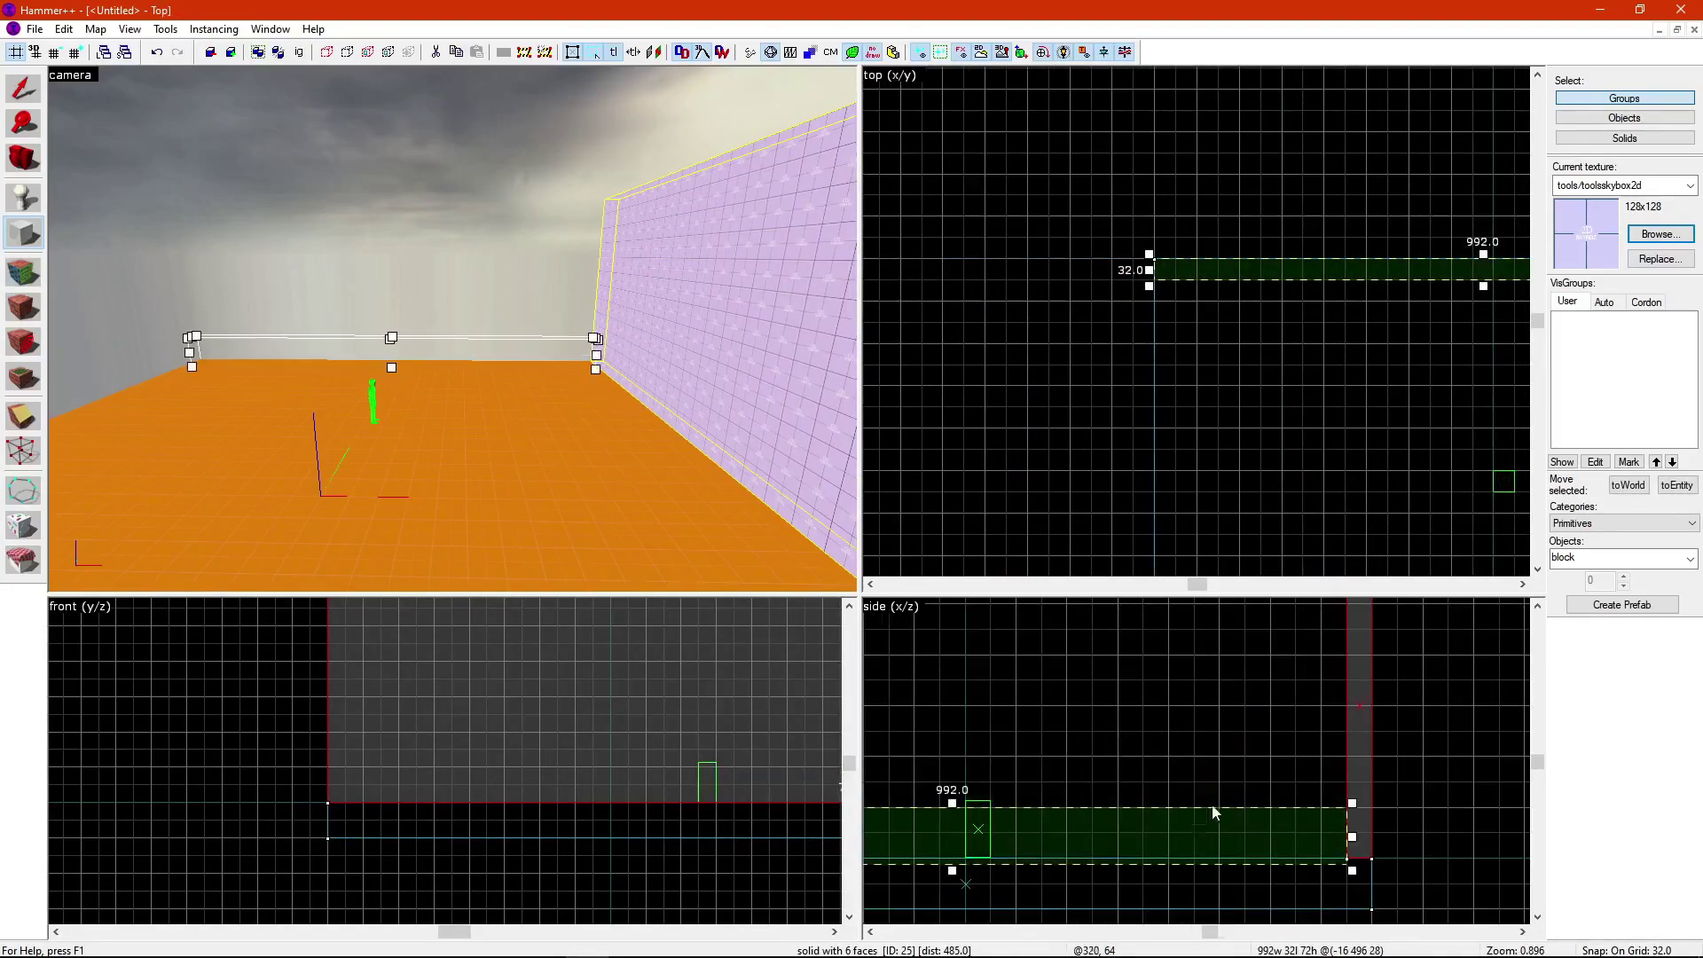
scroll(1250, 843, down, 1)
drag(1034, 852, 1034, 640)
key(Return)
Step: Draw a third wall 32 by 1024 units and 383 units high just outside the floor's west edge
middle_drag(1064, 339, 1053, 203)
scroll(1081, 141, down, 4)
drag(1123, 102, 1116, 425)
scroll(1200, 785, down, 5)
scroll(1020, 794, up, 2)
drag(991, 814, 992, 699)
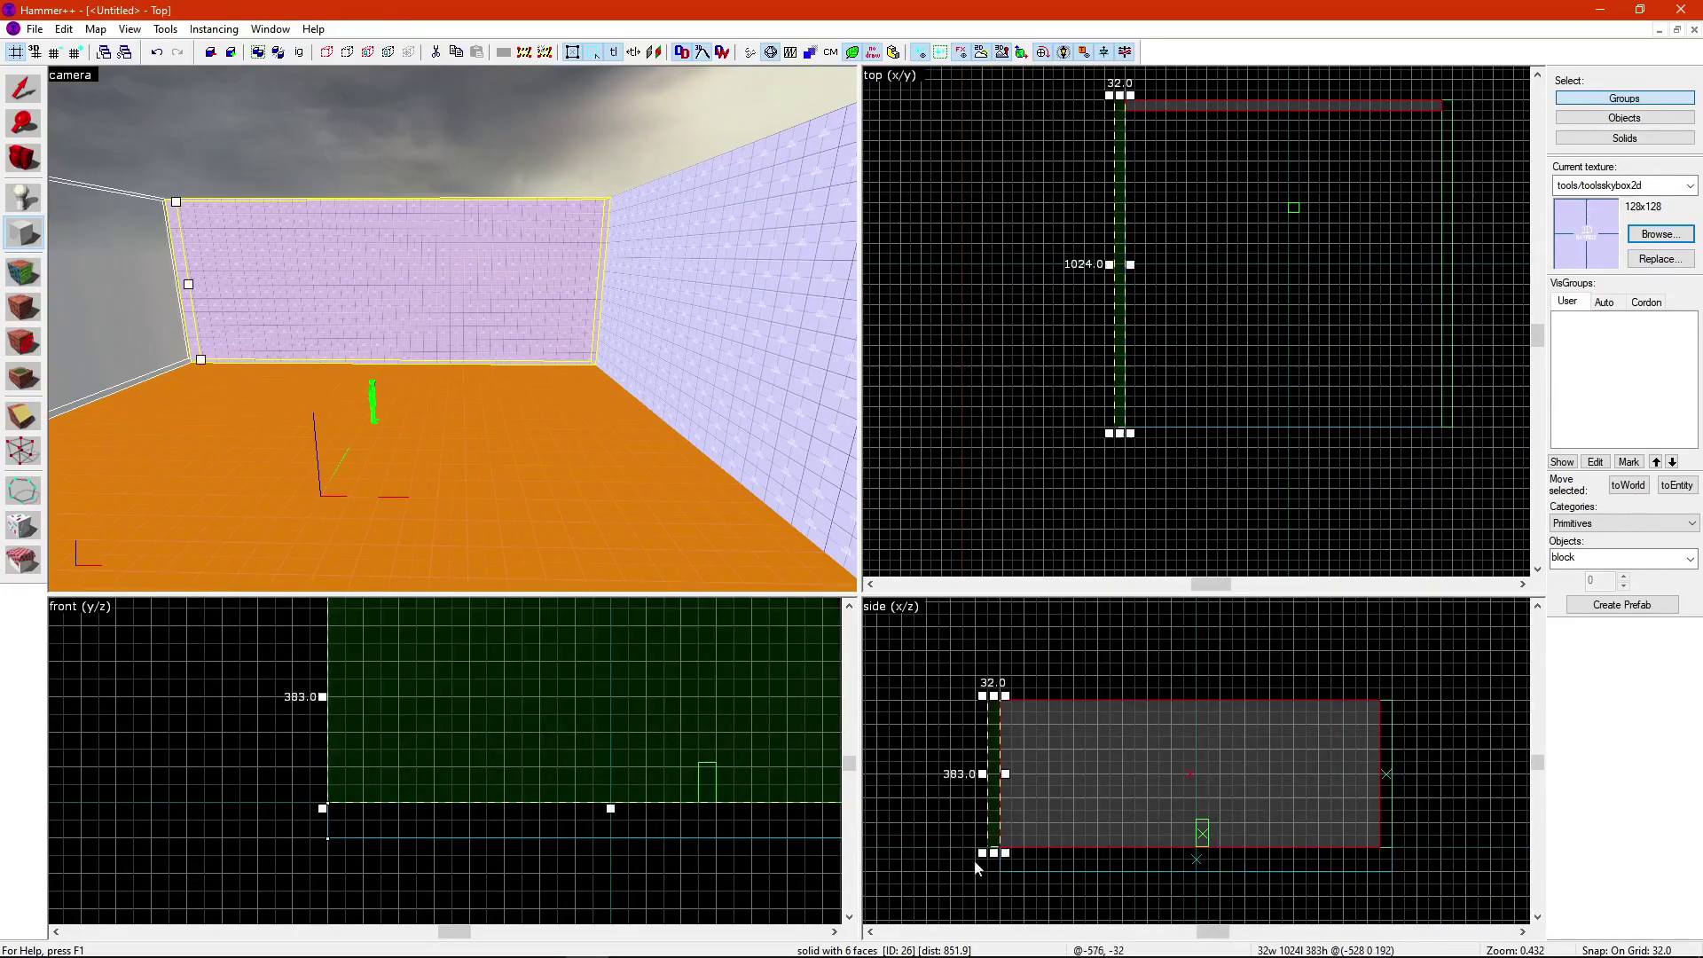
Step: Create the west wall and shift it 32 units inward so it stands on the edge of the floor
scroll(1011, 856, up, 3)
drag(958, 794, 980, 794)
key(Return)
scroll(1144, 159, up, 3)
click(1117, 269)
drag(1060, 261, 1079, 260)
Step: Create a 960 by 960 unit skybox ceiling, 32 units thick, between the tops of the walls and deselect it
click(21, 244)
scroll(1084, 266, down, 2)
mouse_move(1097, 374)
mouse_down()
mouse_move(1444, 386)
mouse_move(1083, 379)
mouse_move(1438, 140)
mouse_up()
key(Return)
drag(1247, 823, 1247, 742)
key(Return)
key(z)
key(shift+s)
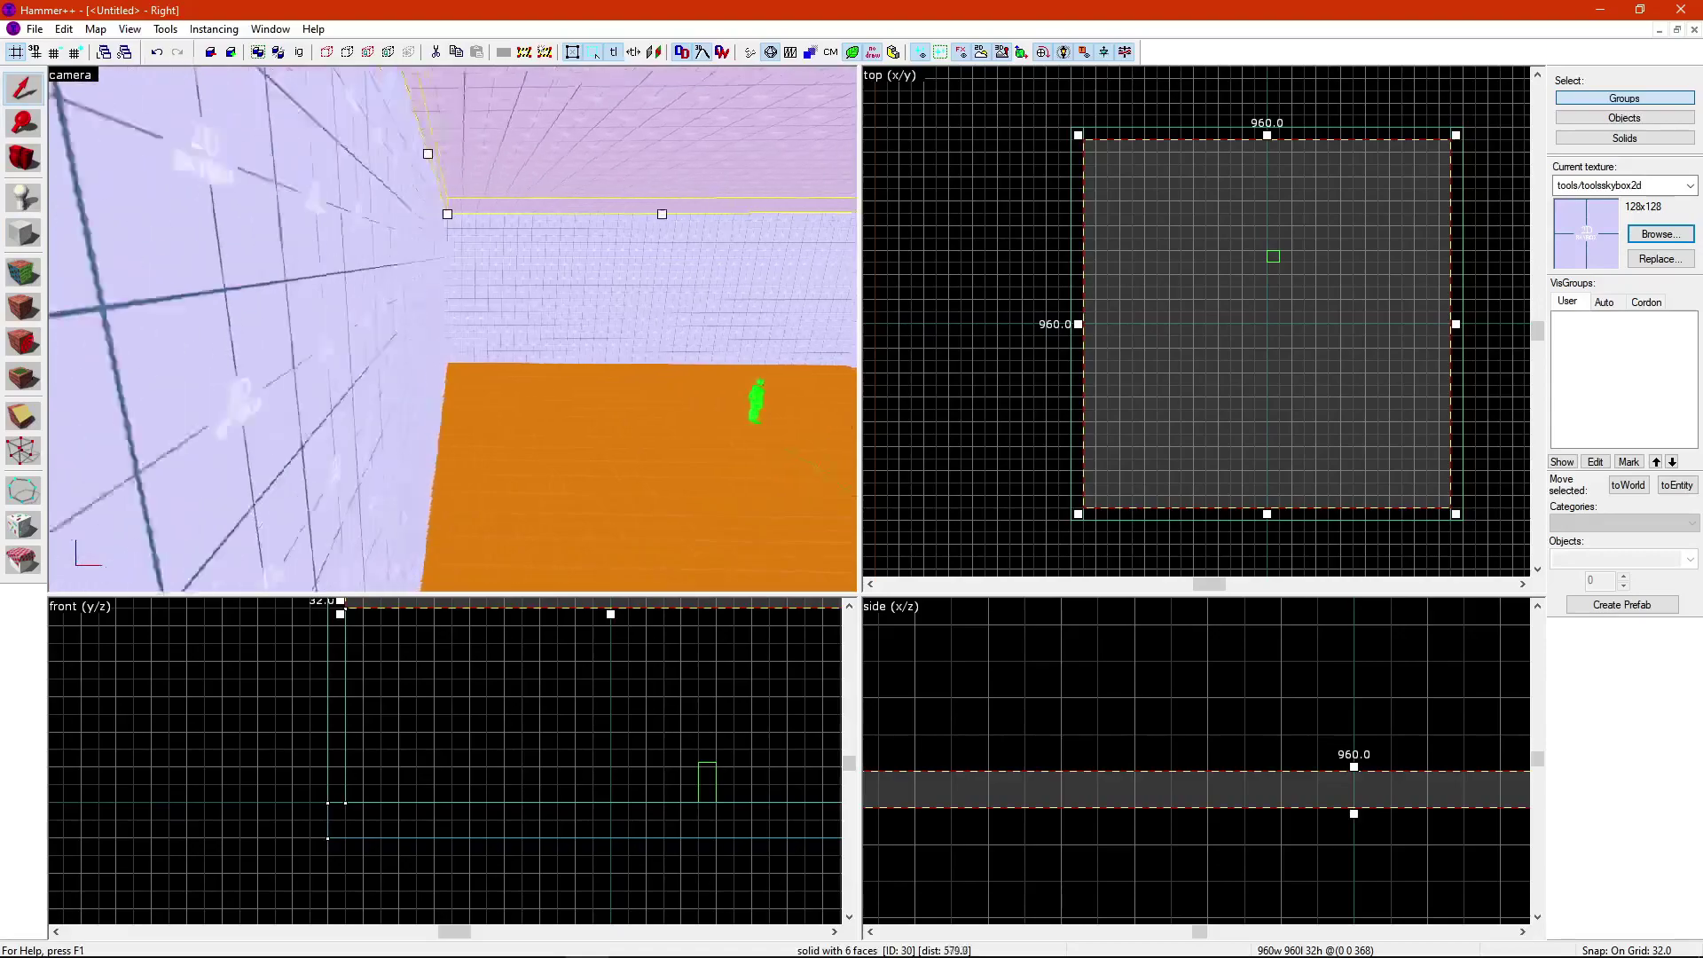
key(Escape)
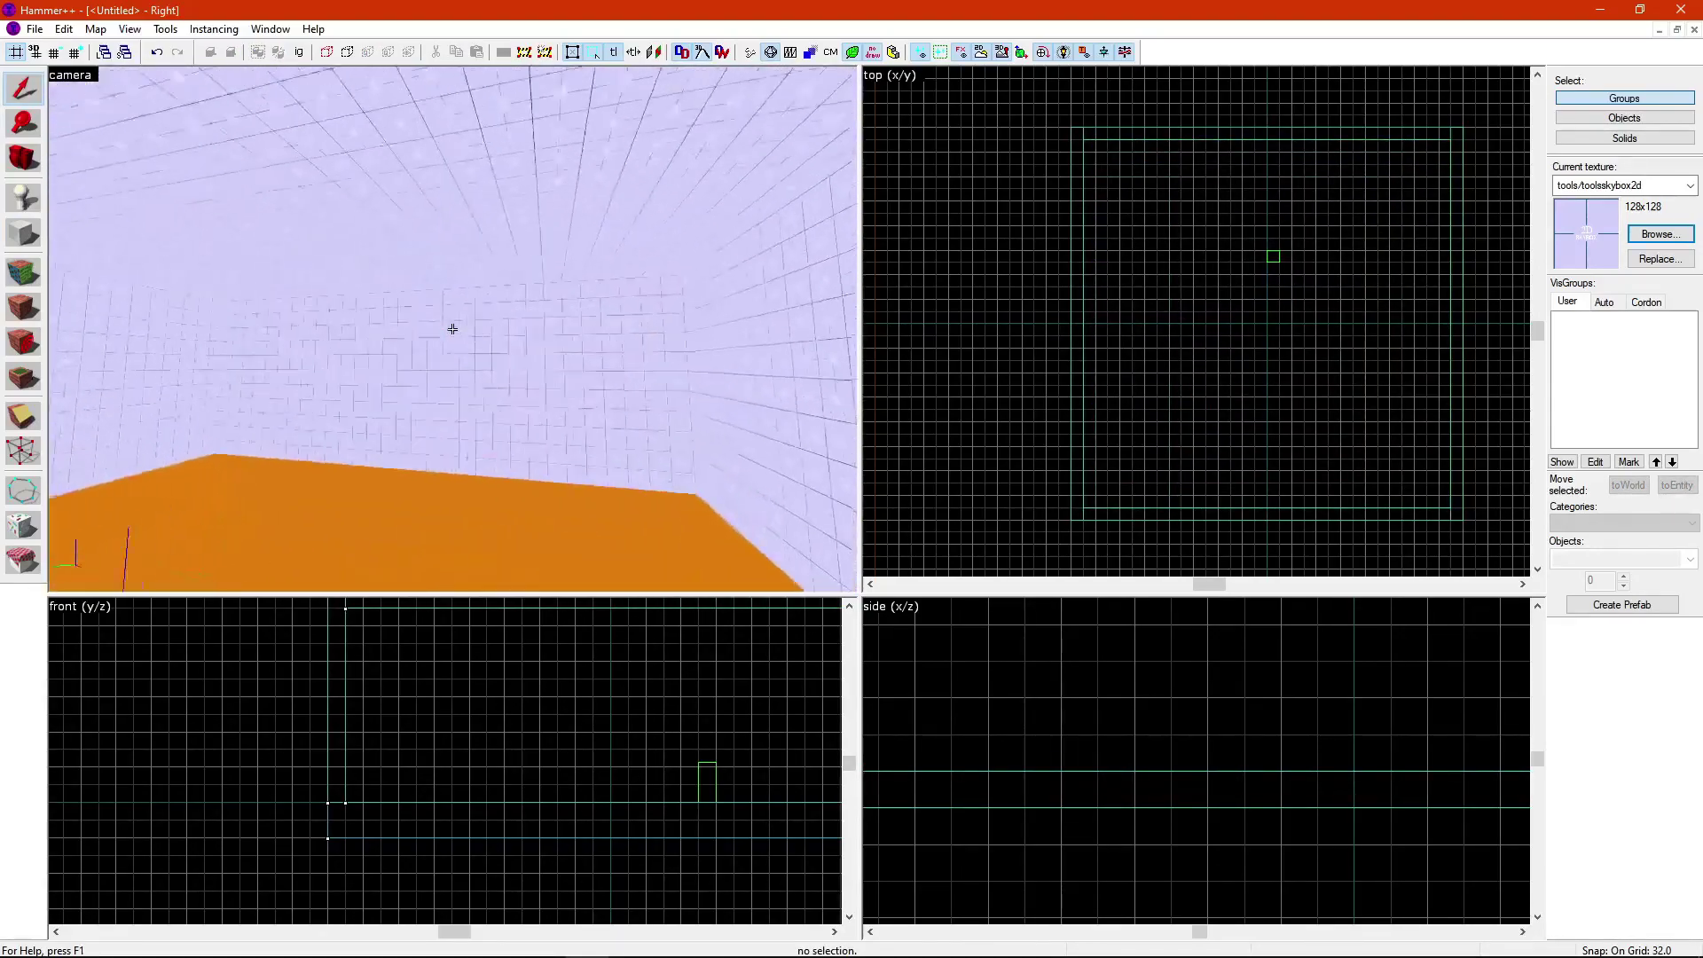
Step: Examine the skybox walls and ceiling from inside and around the open side in the 3D camera view
key(w)
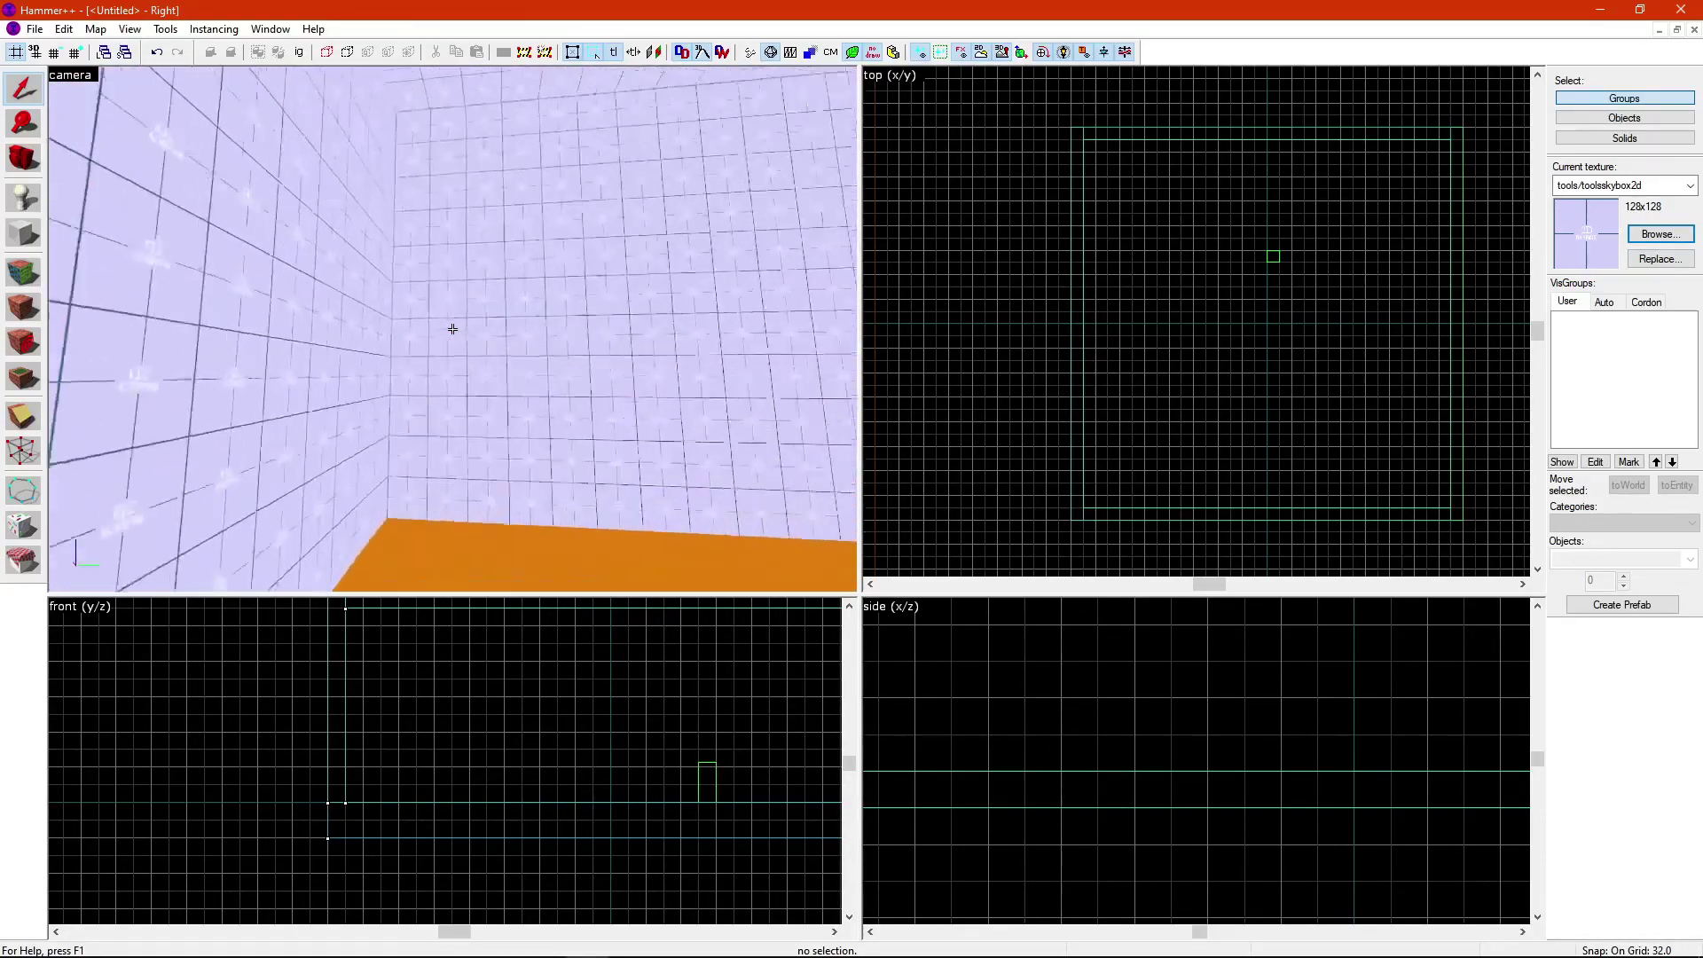
key(w)
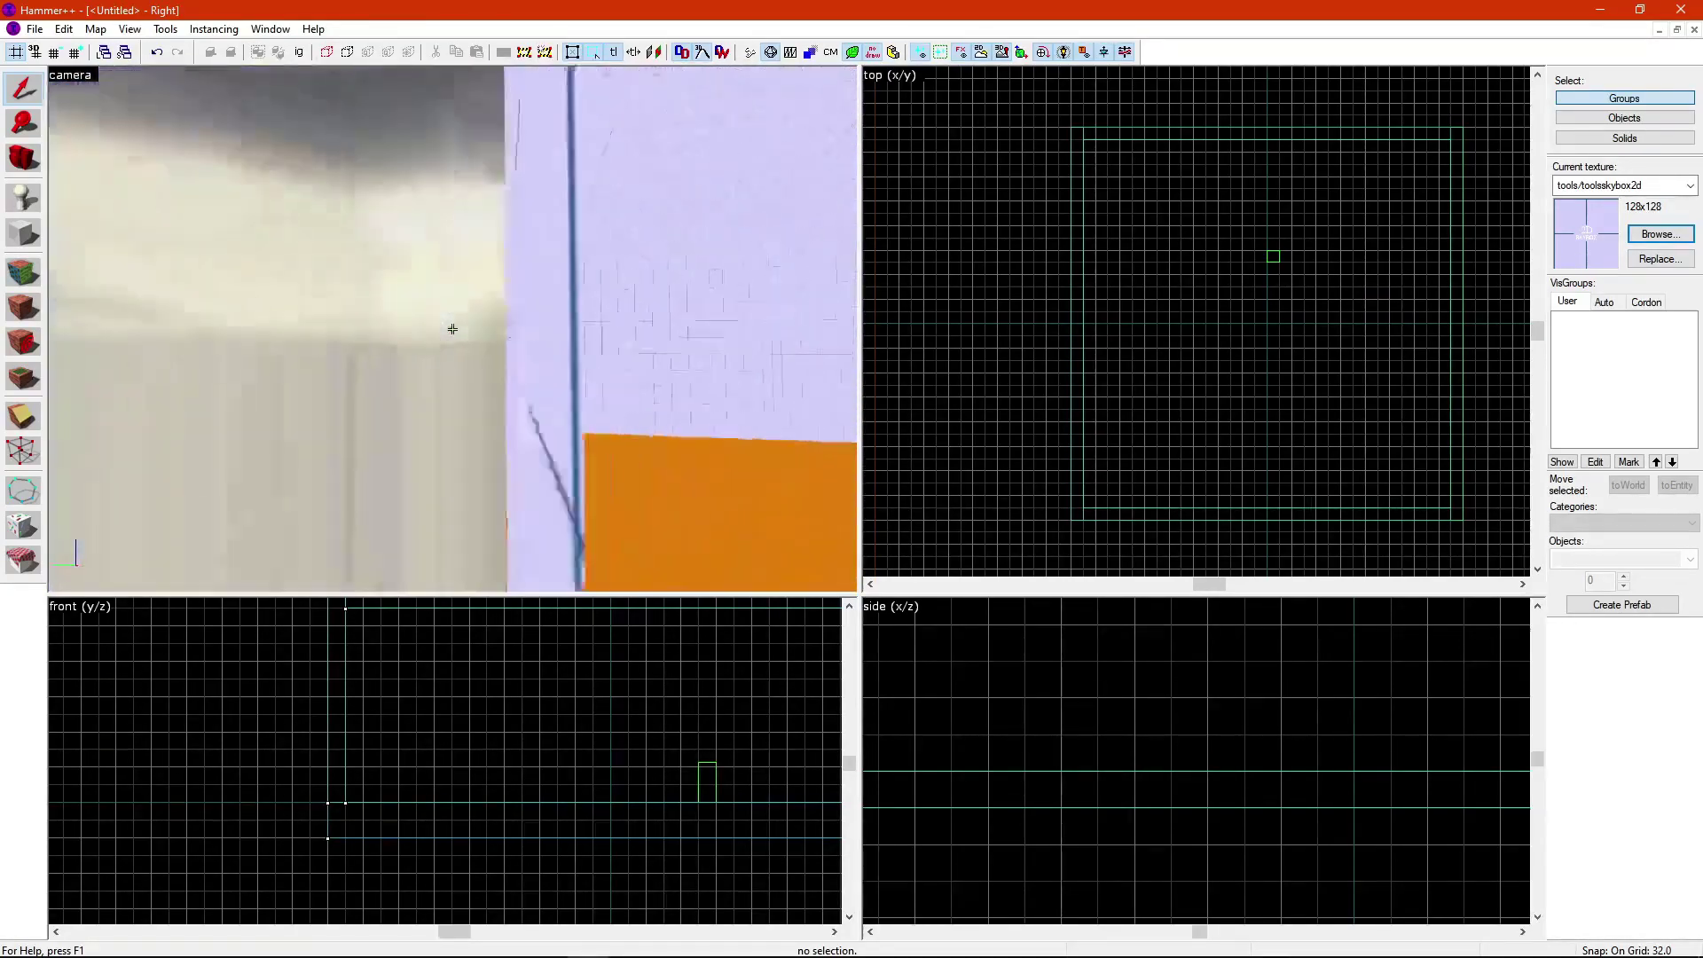
key(s)
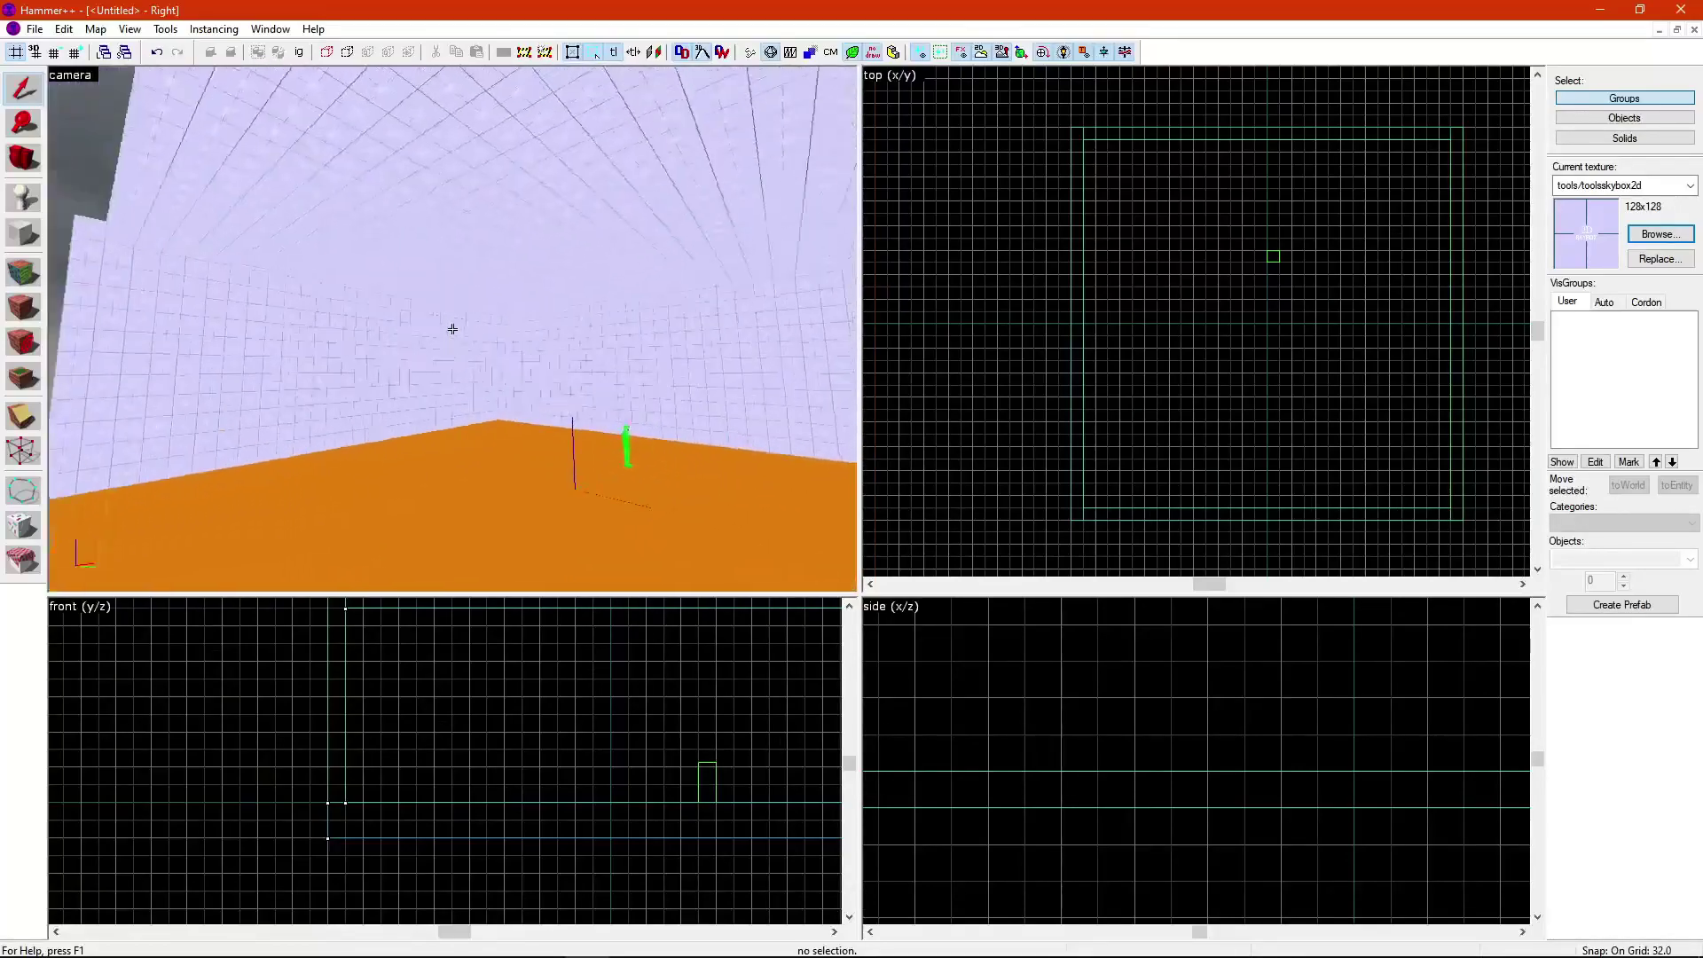
Step: Save the map as a Valve Map File named gm_tutorial_map in the garrysmod maps folder
key(ctrl+s)
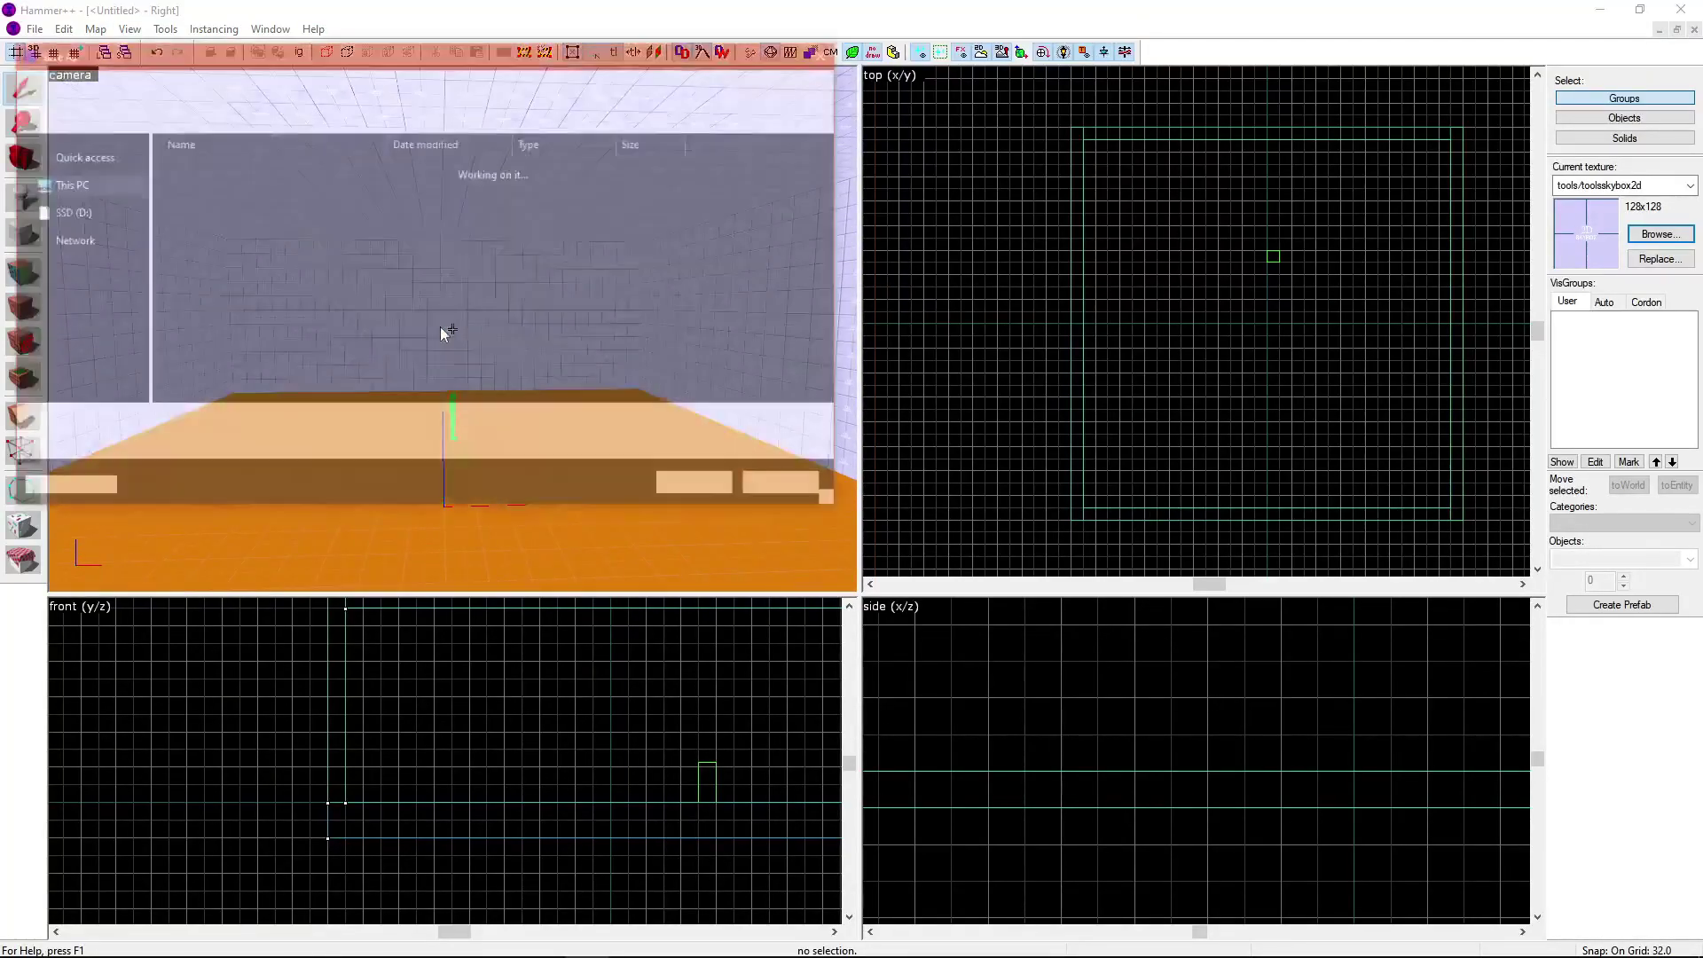
text(d)
key(Escape)
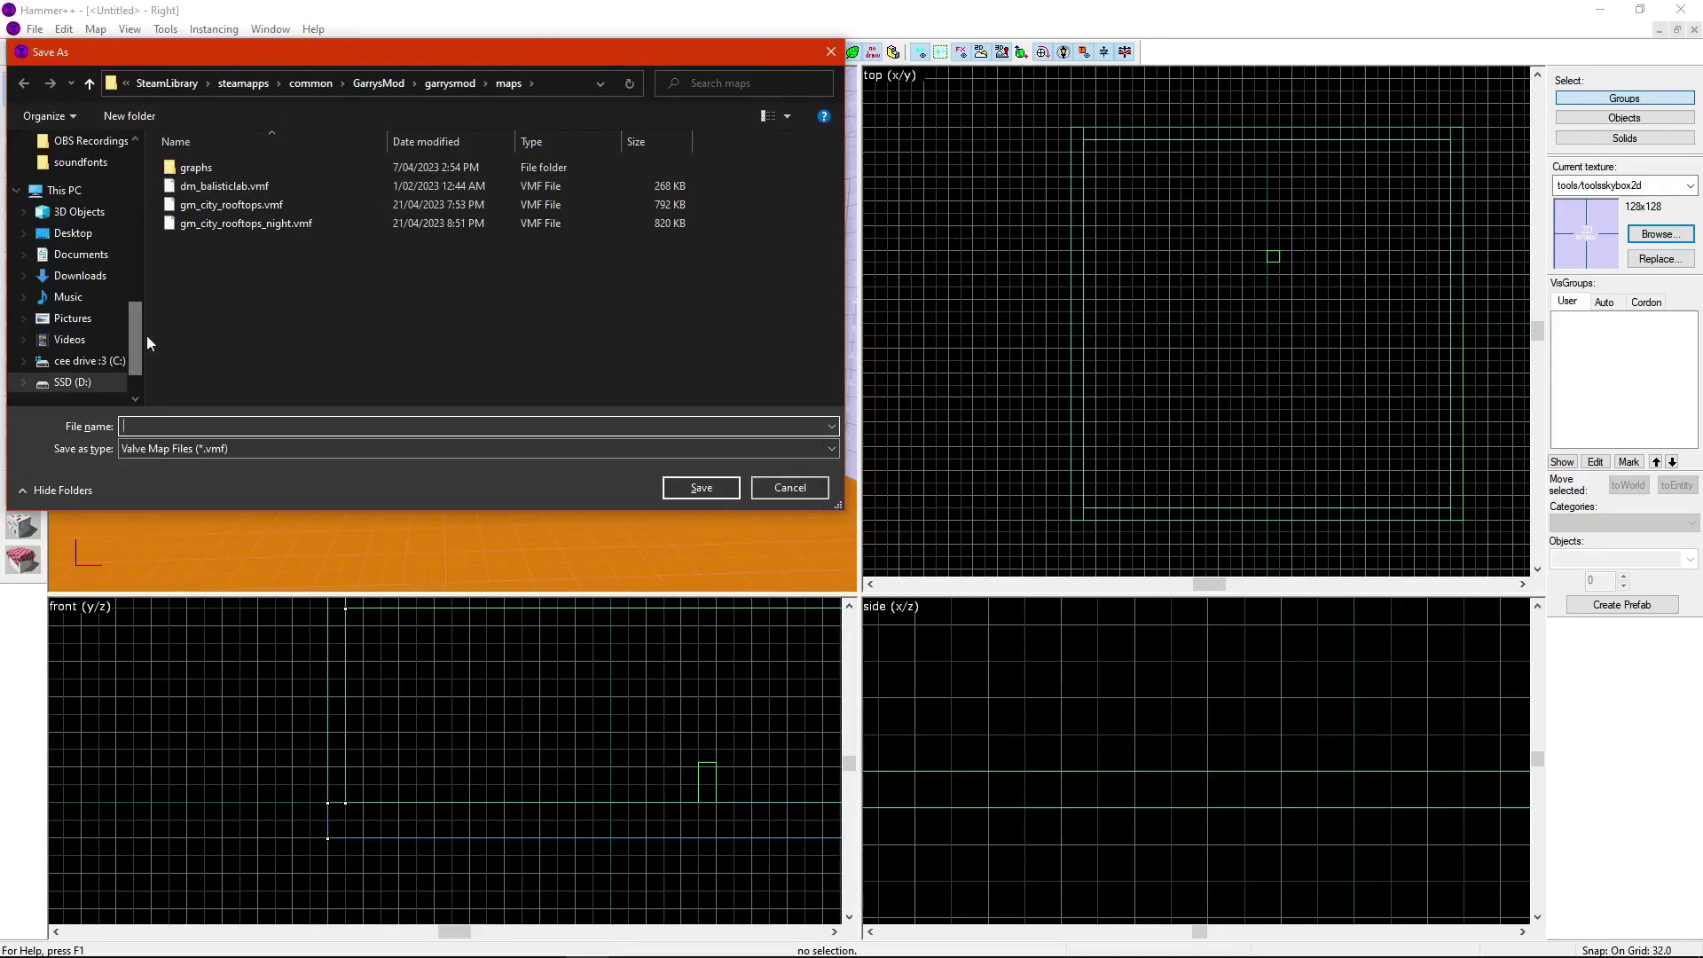
drag(146, 334, 53, 329)
drag(289, 54, 430, 175)
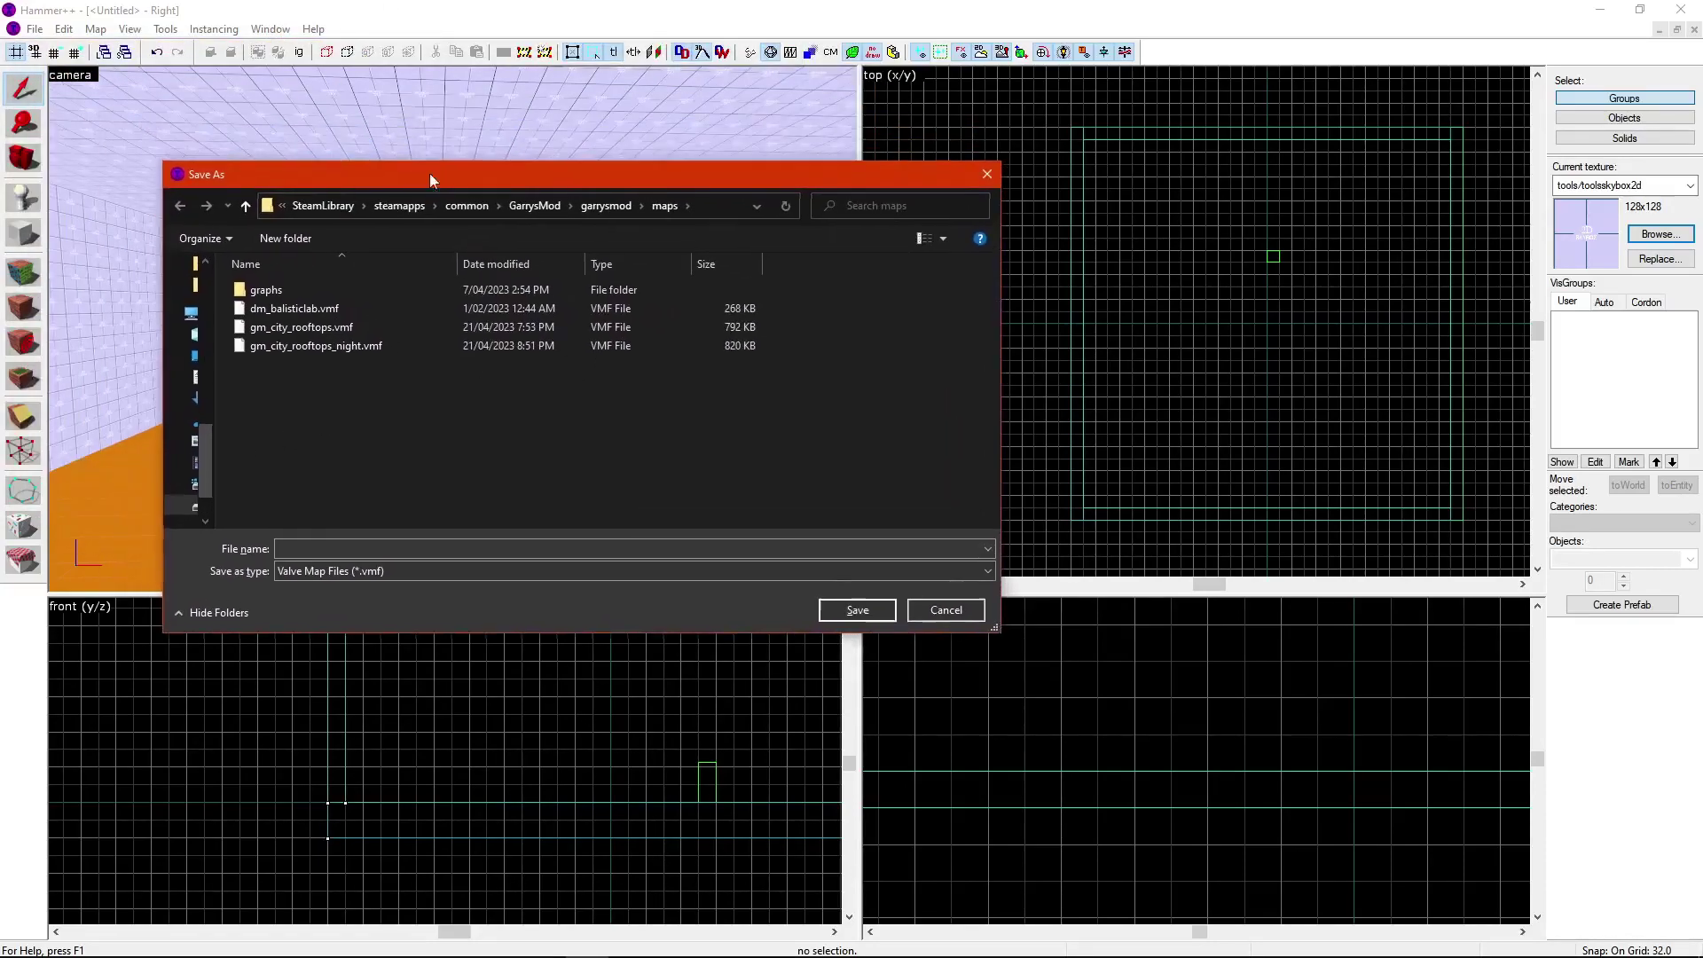
drag(298, 161, 209, 107)
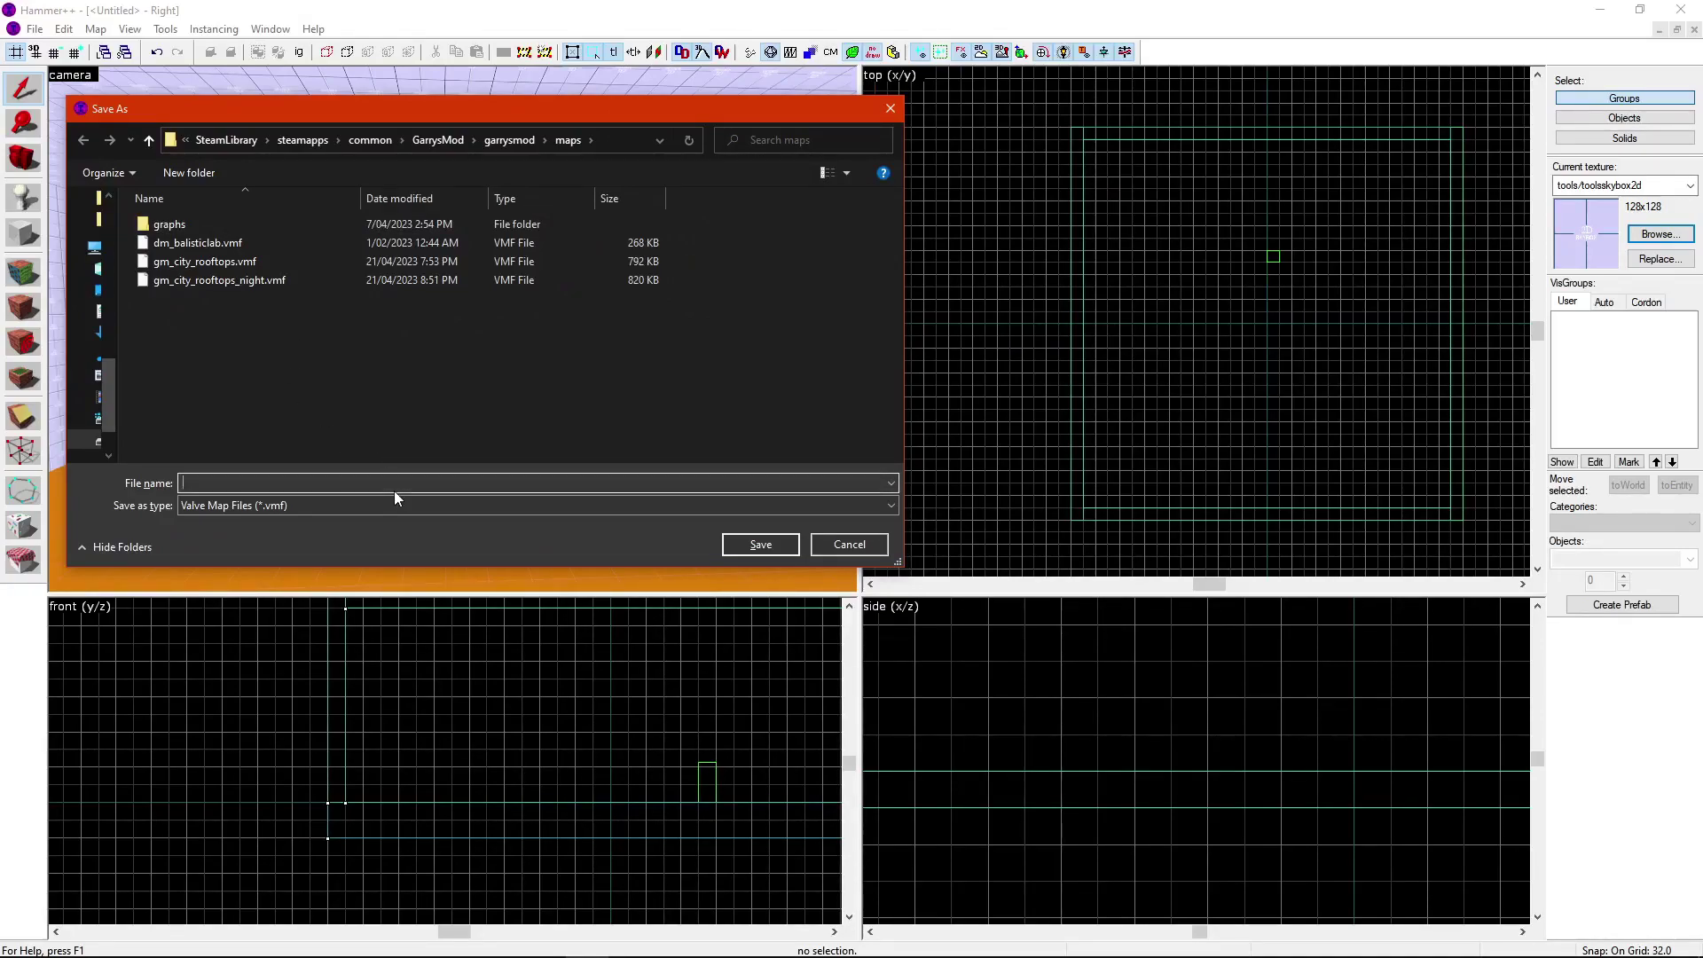
text(gm_)
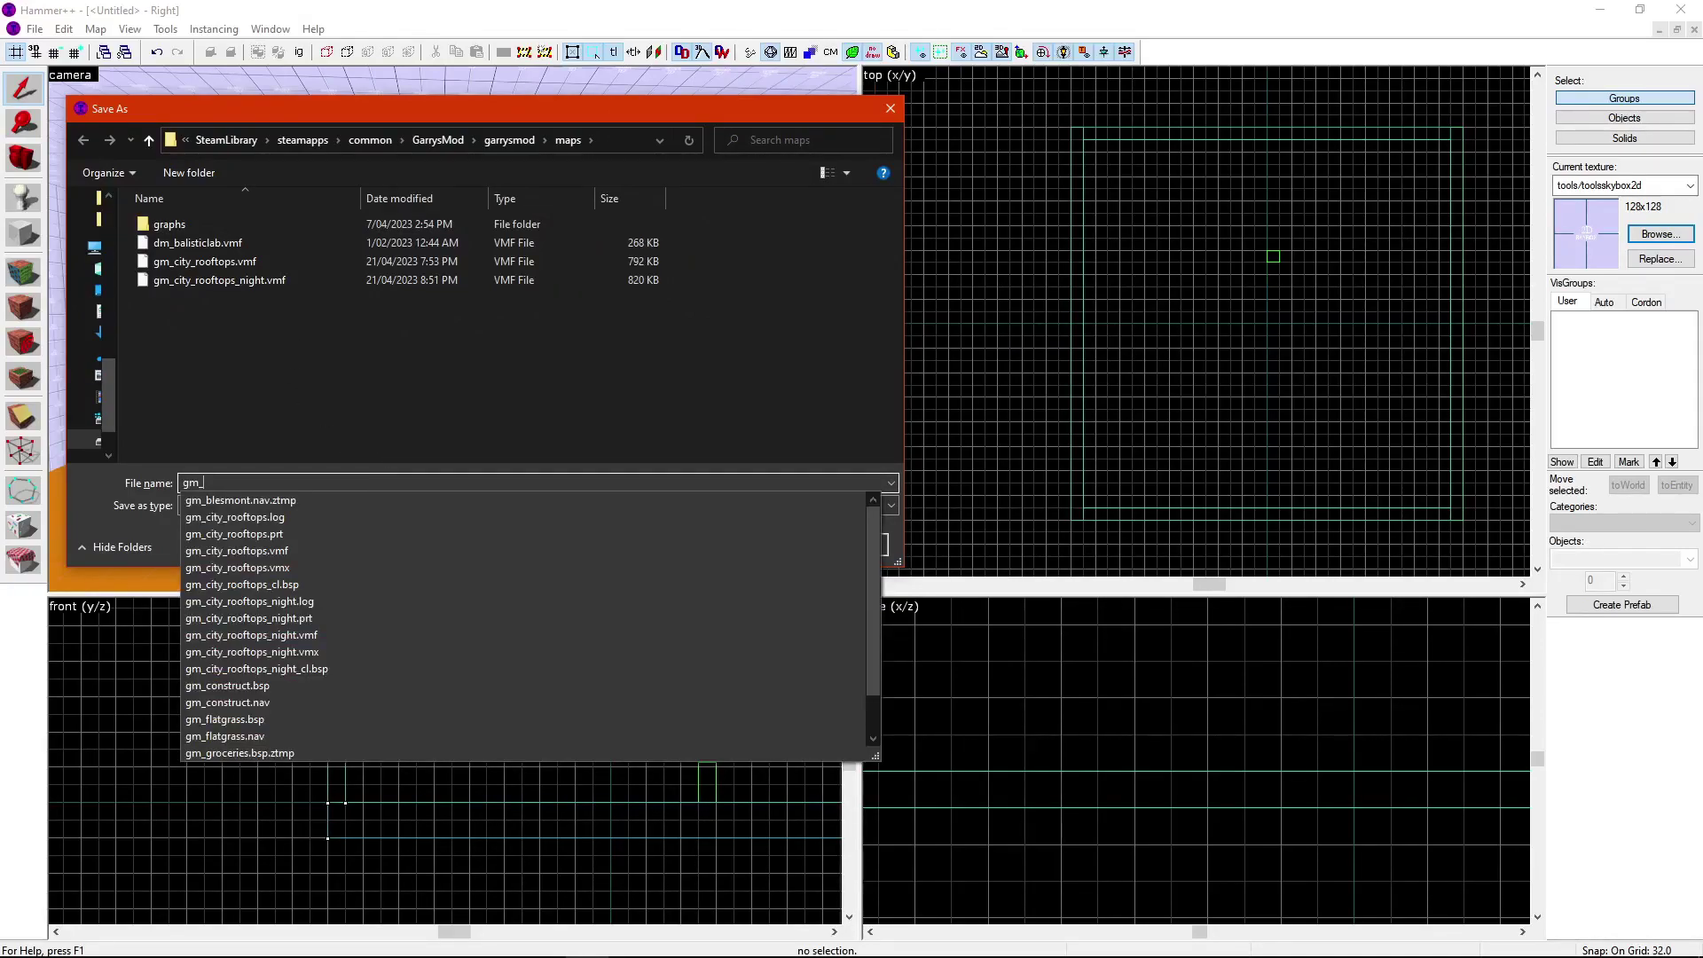
text(te)
key(BackSpace)
key(BackSpace)
text(turo)
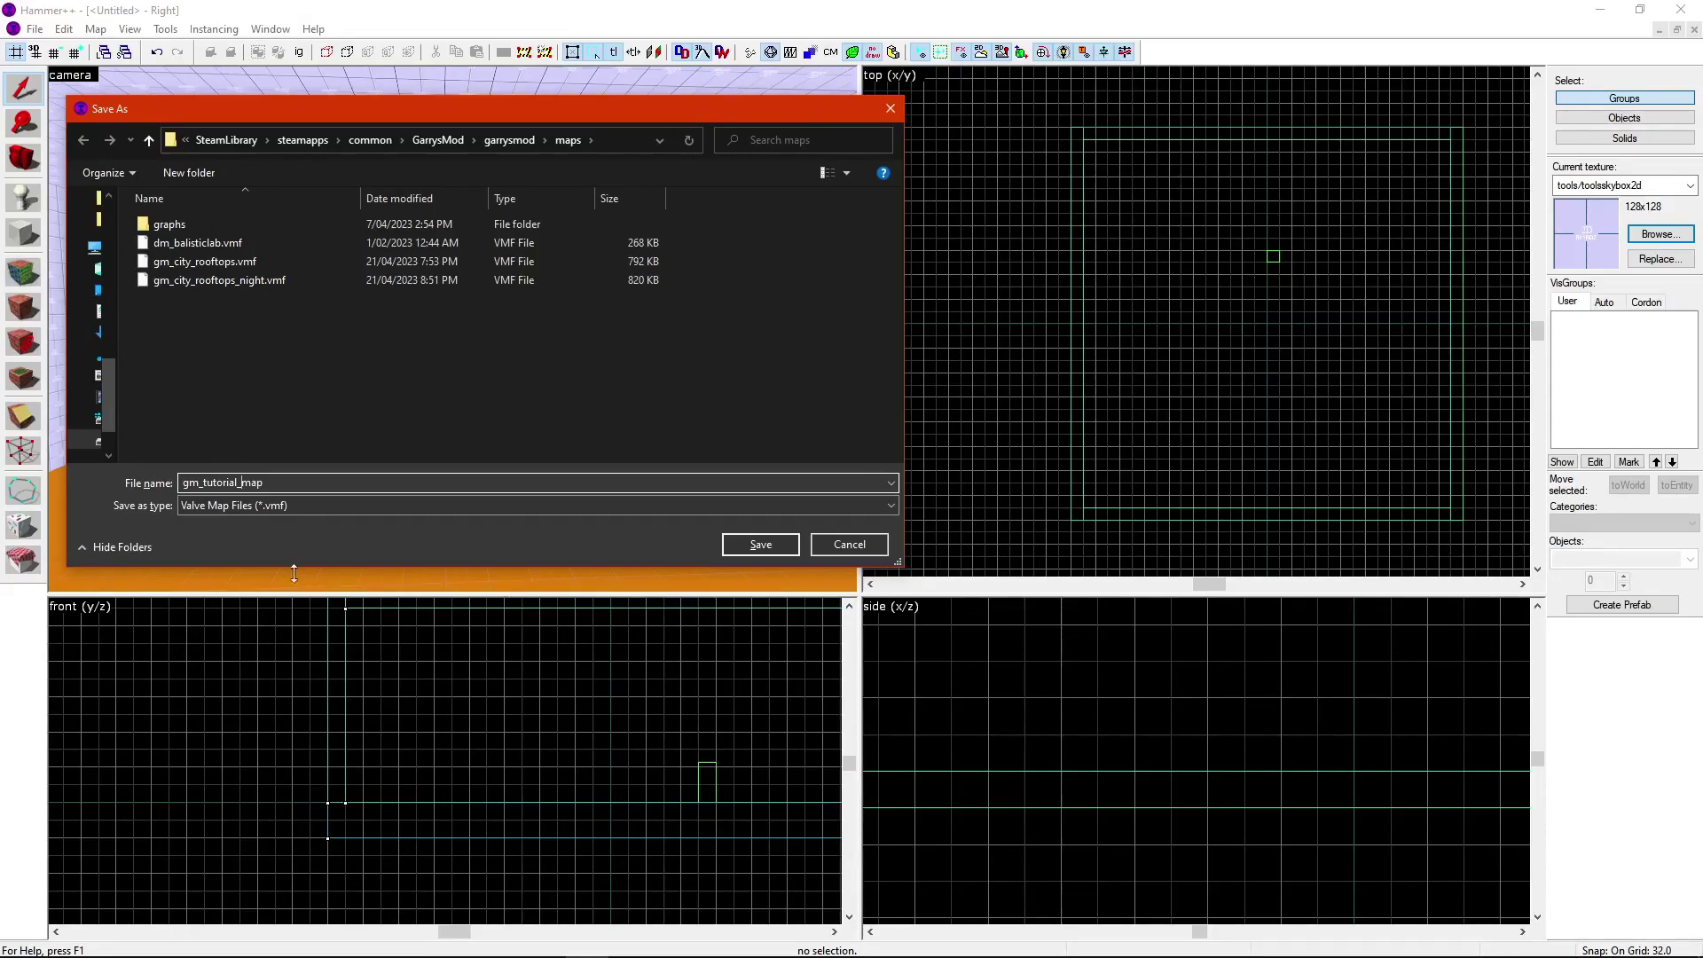
click(271, 505)
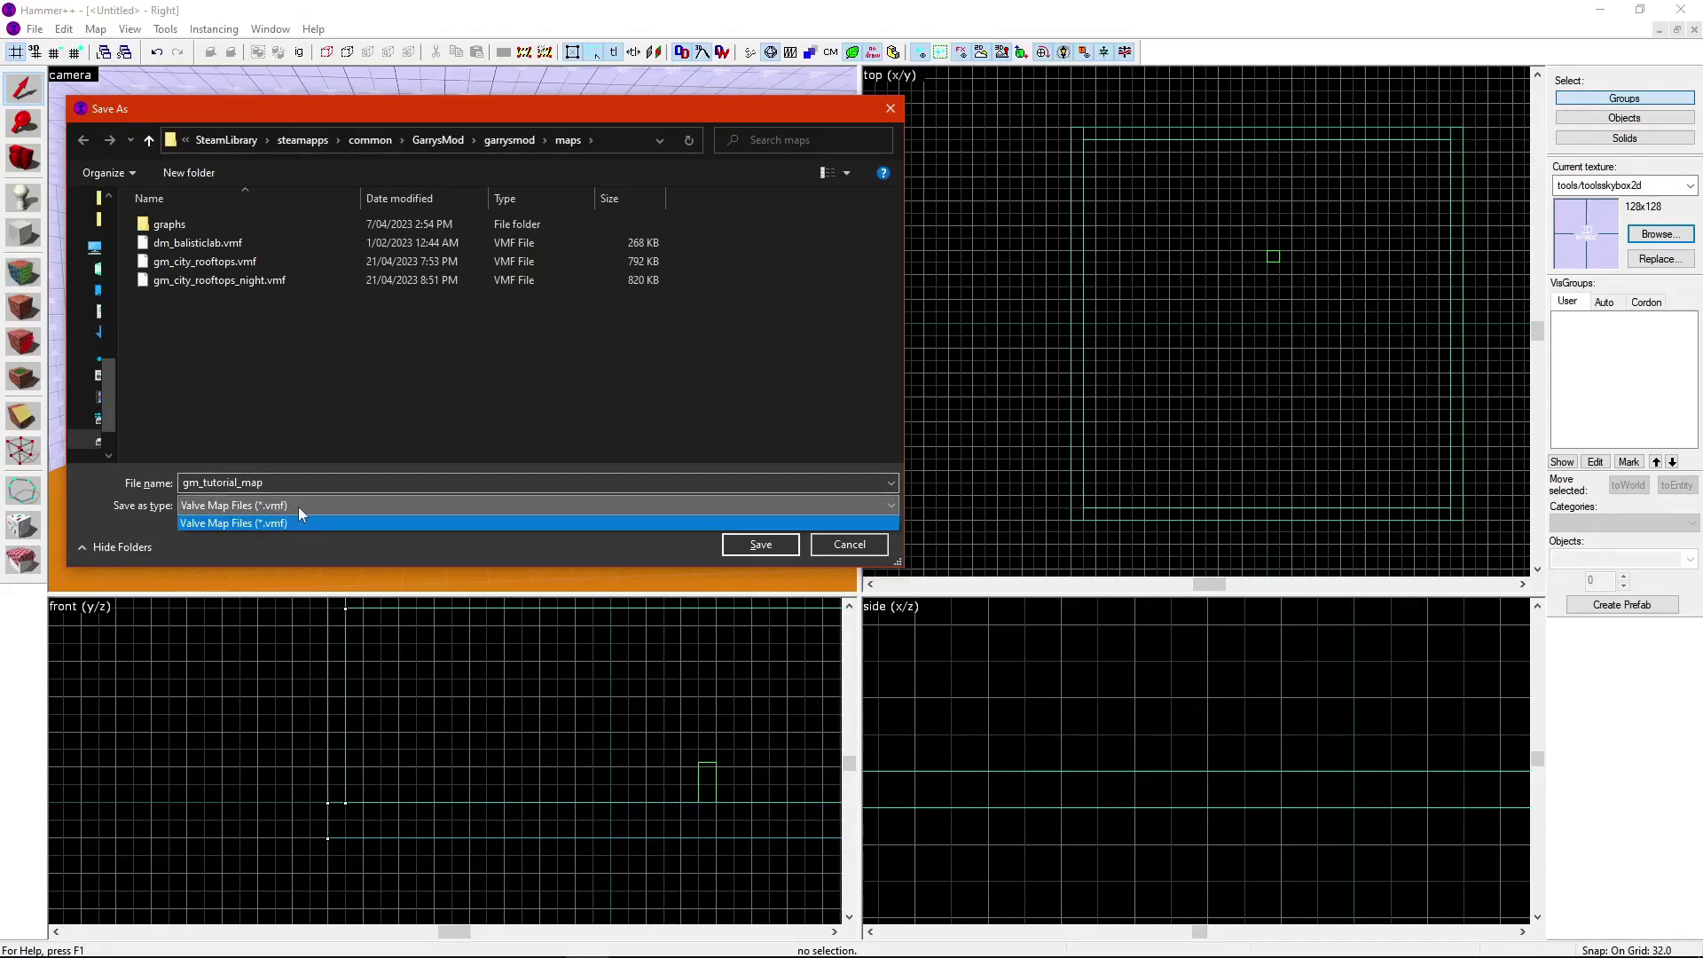
click(286, 505)
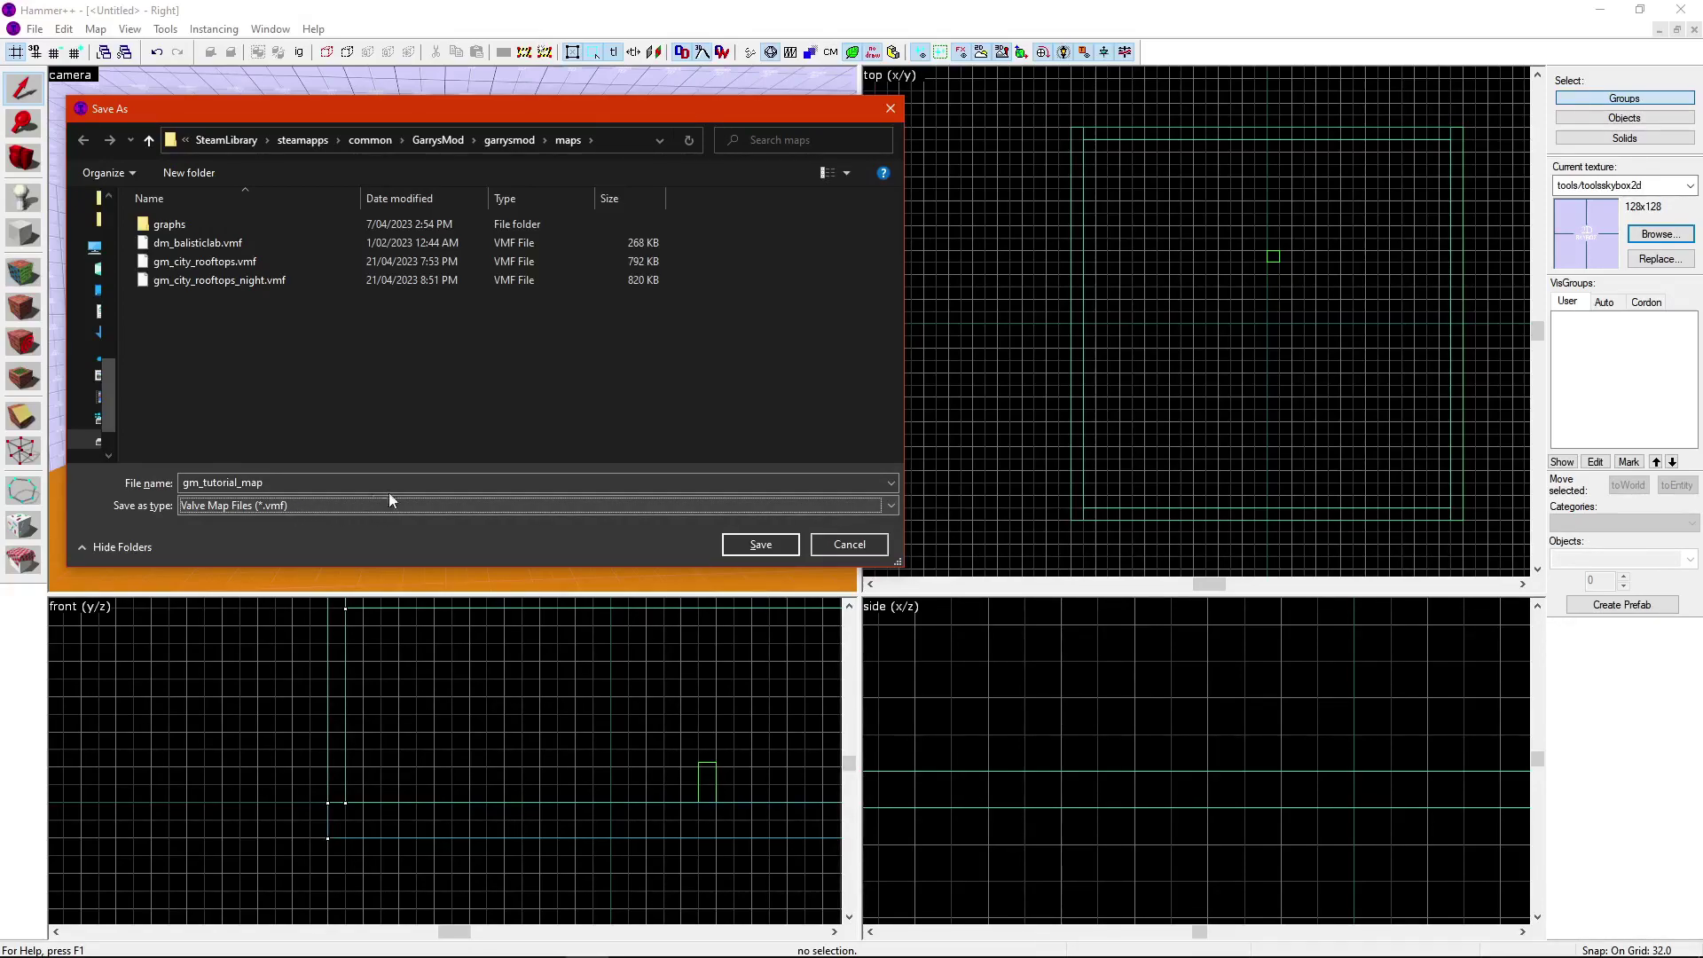
click(760, 544)
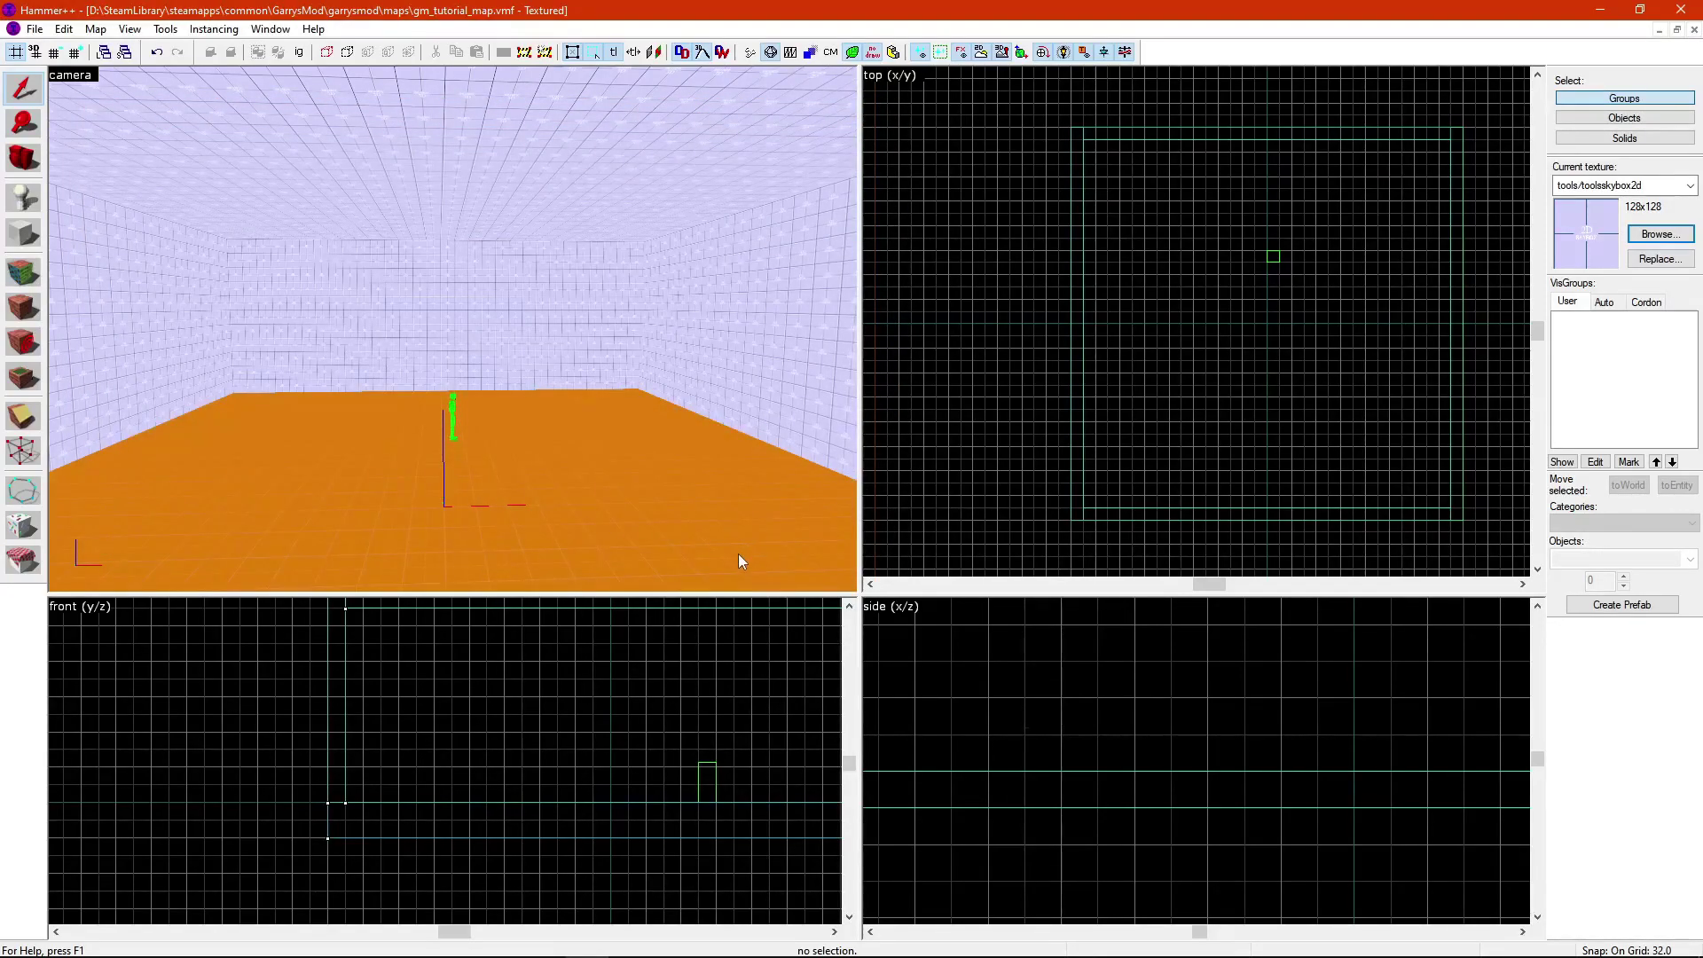
Step: Compile the map with normal BSP, VIS and RAD, HDR off, without running the game, and close the compiler when it finishes
key(F9)
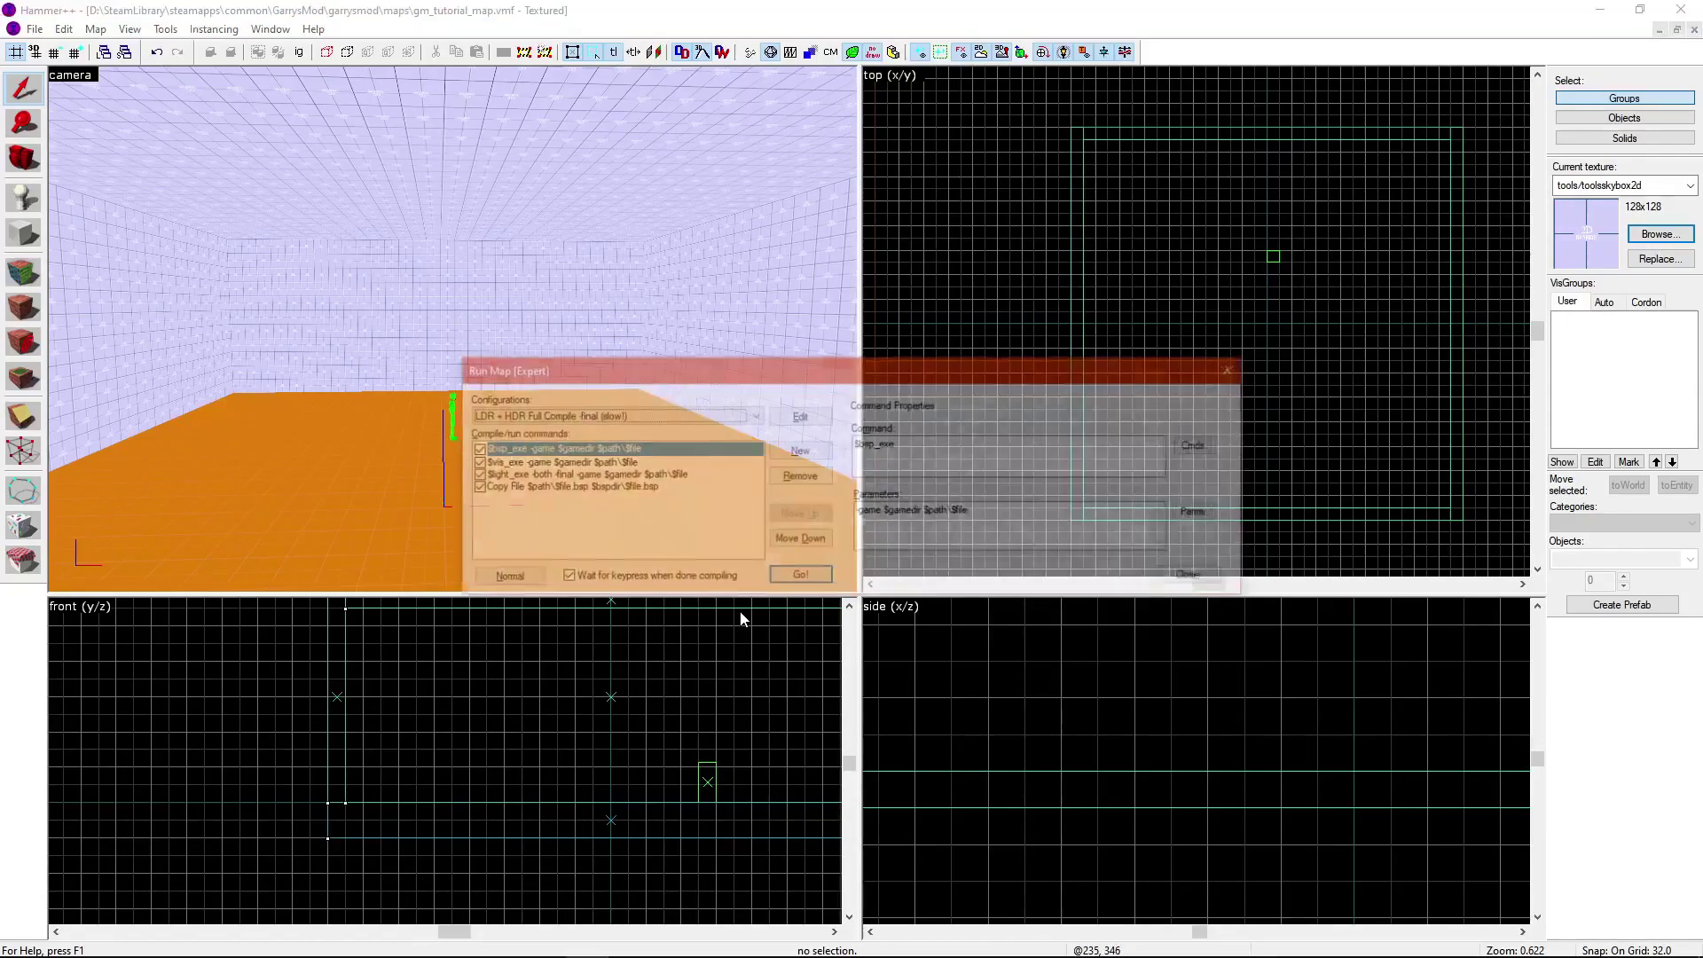
click(501, 578)
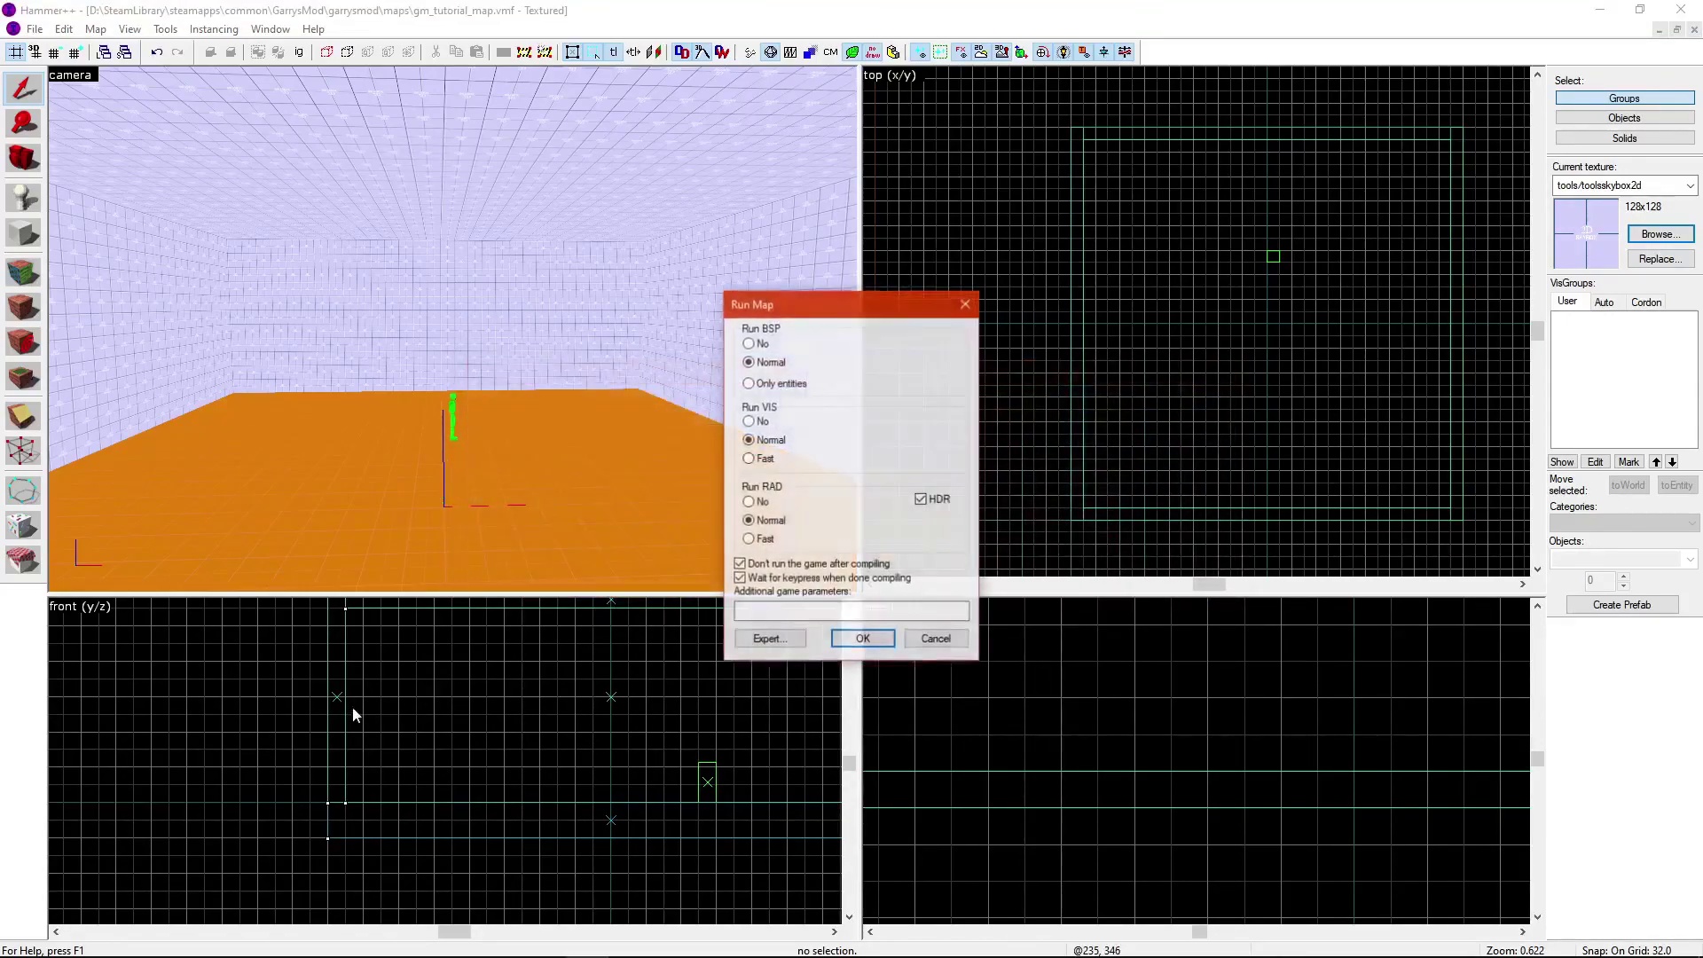
drag(775, 315, 748, 243)
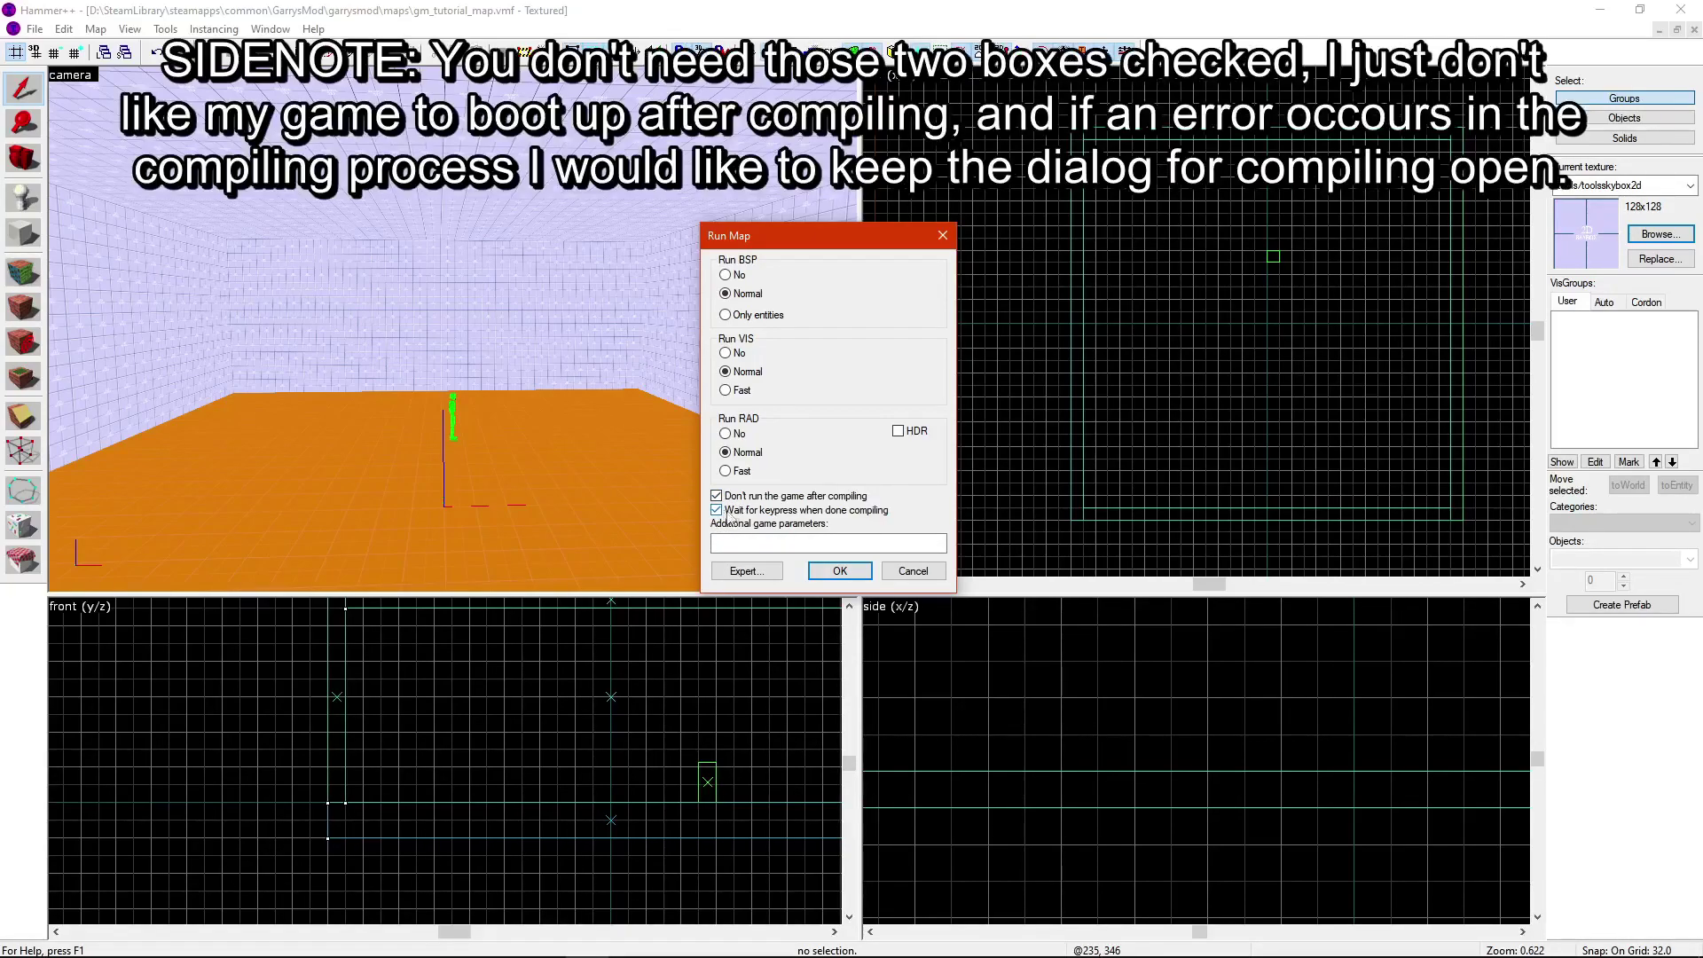
click(849, 573)
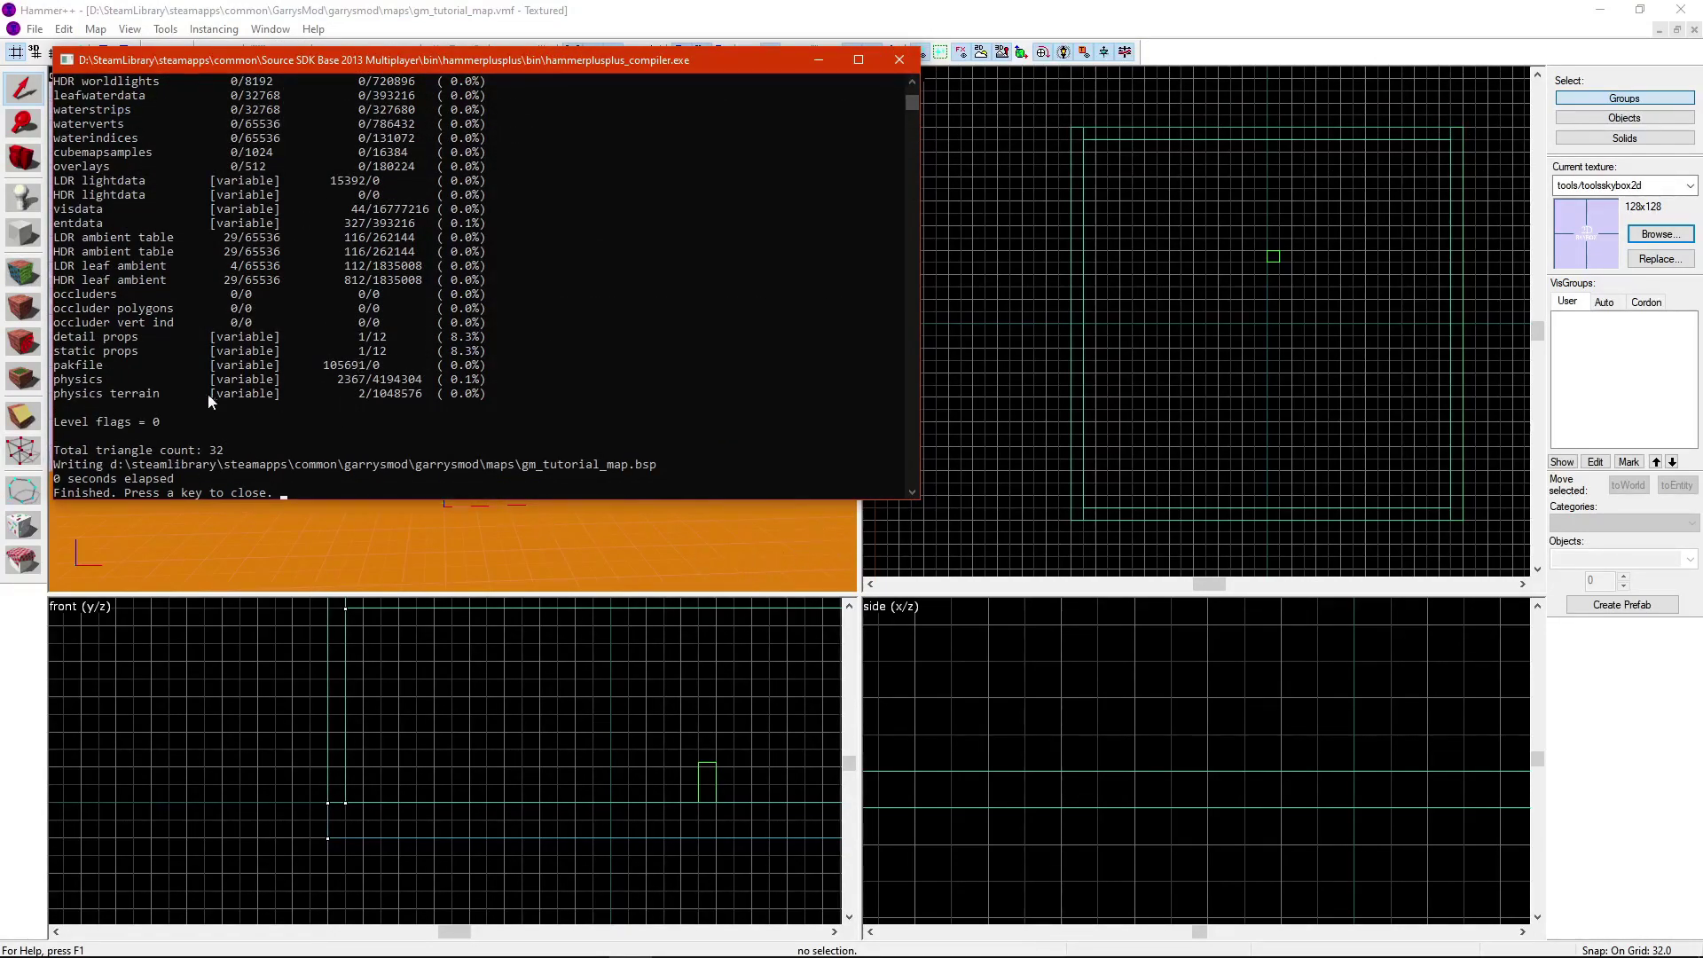
key(Return)
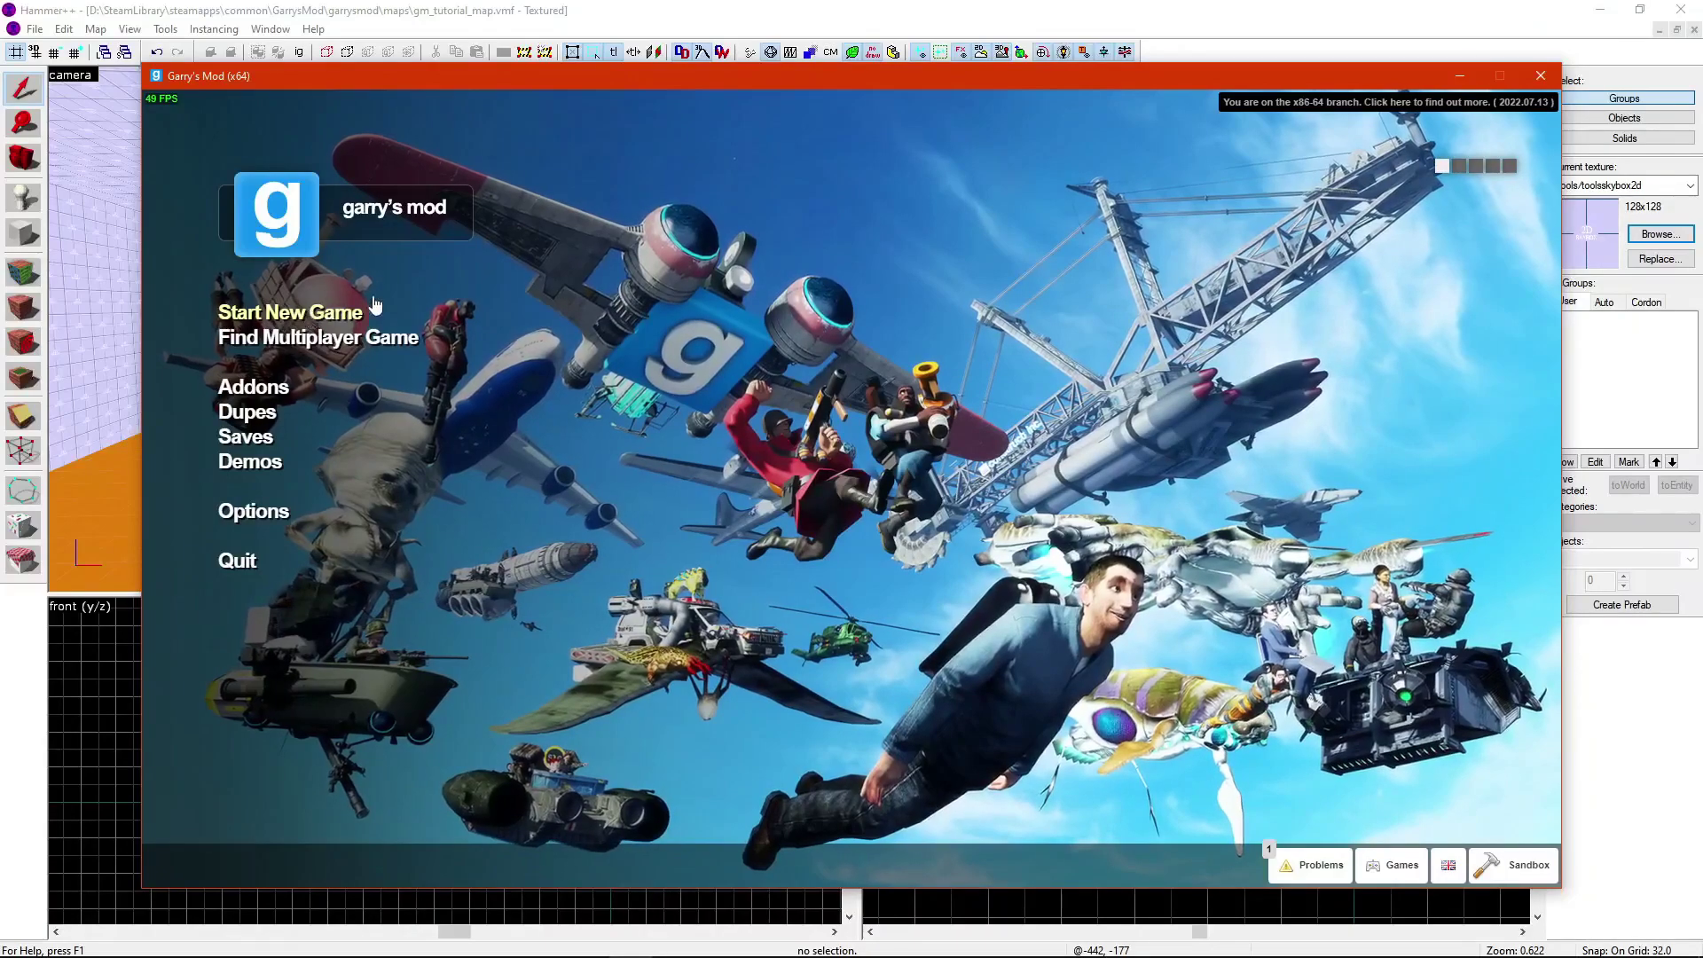
Step: In Garry's Mod, look through the map categories for a new game and load gm_tutorial_map from Sandbox
click(315, 314)
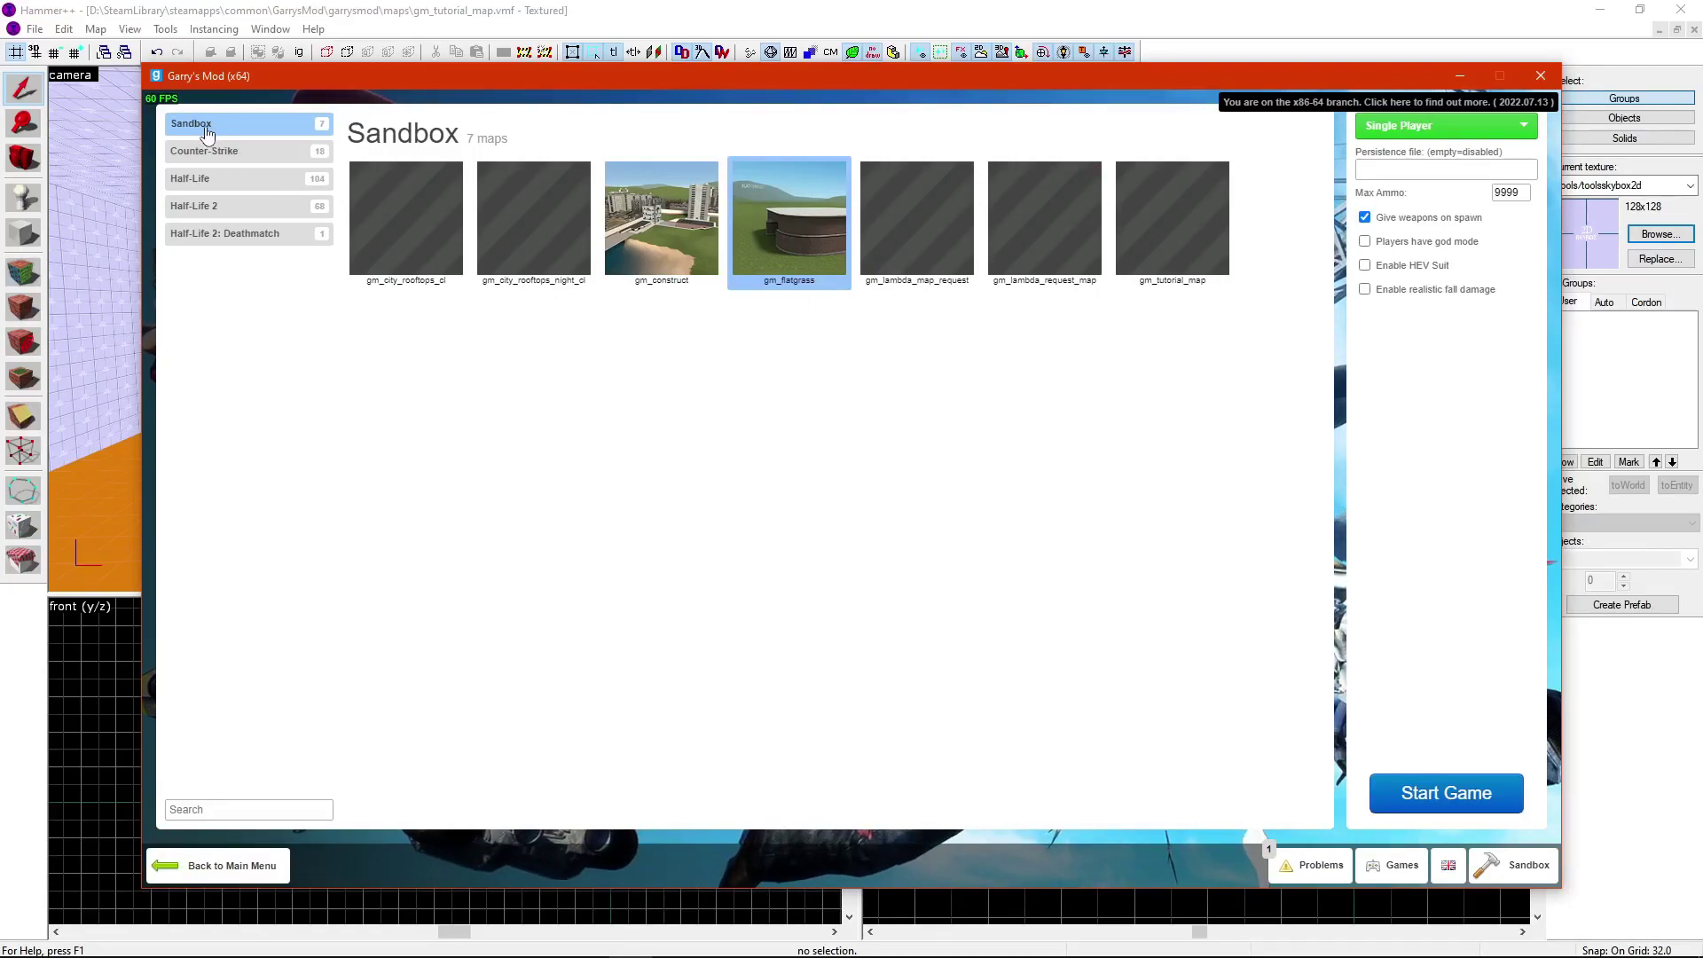
click(239, 194)
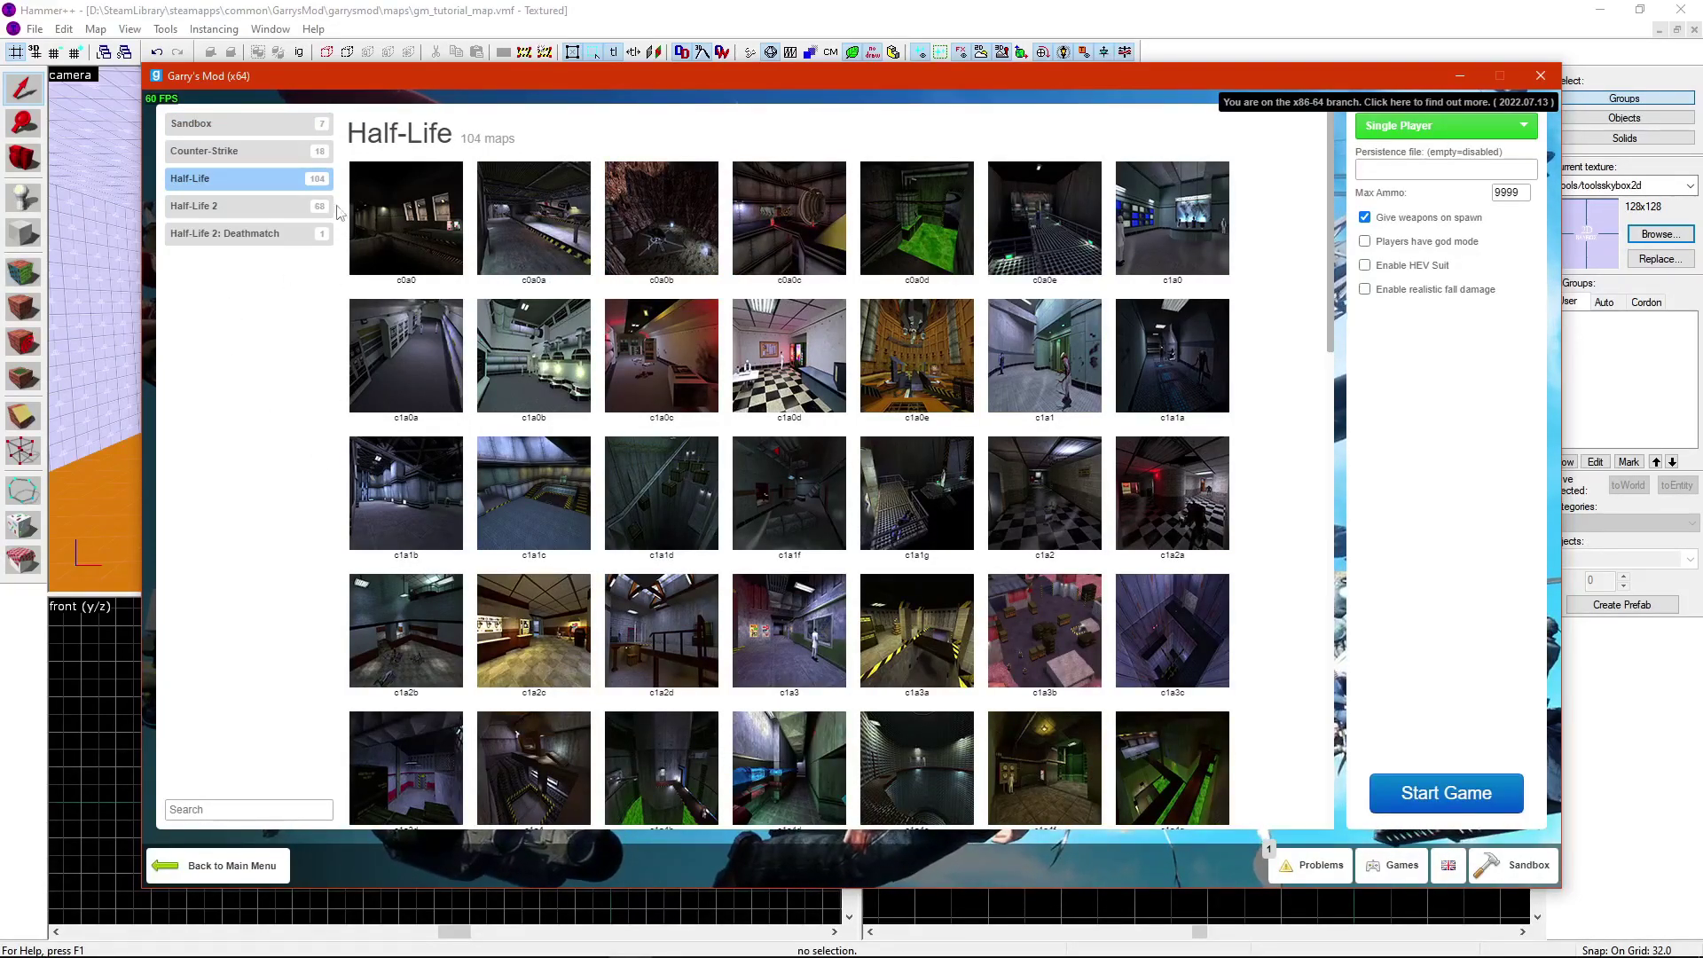
scroll(600, 800, down, 8)
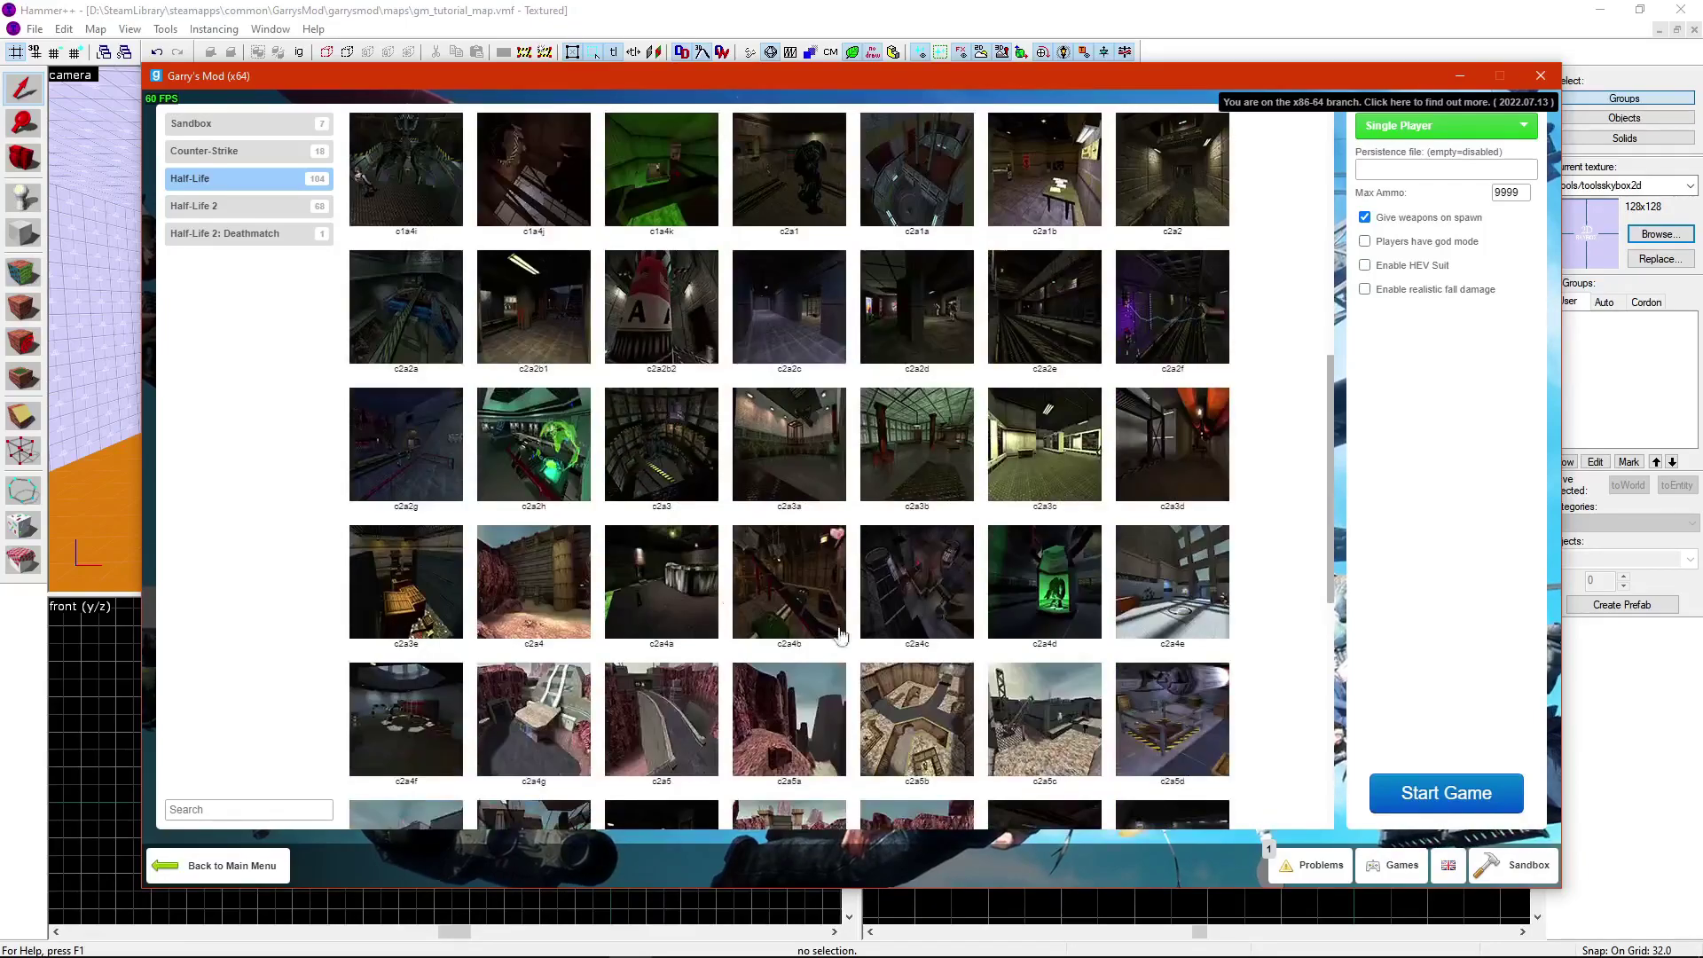
scroll(705, 777, down, 5)
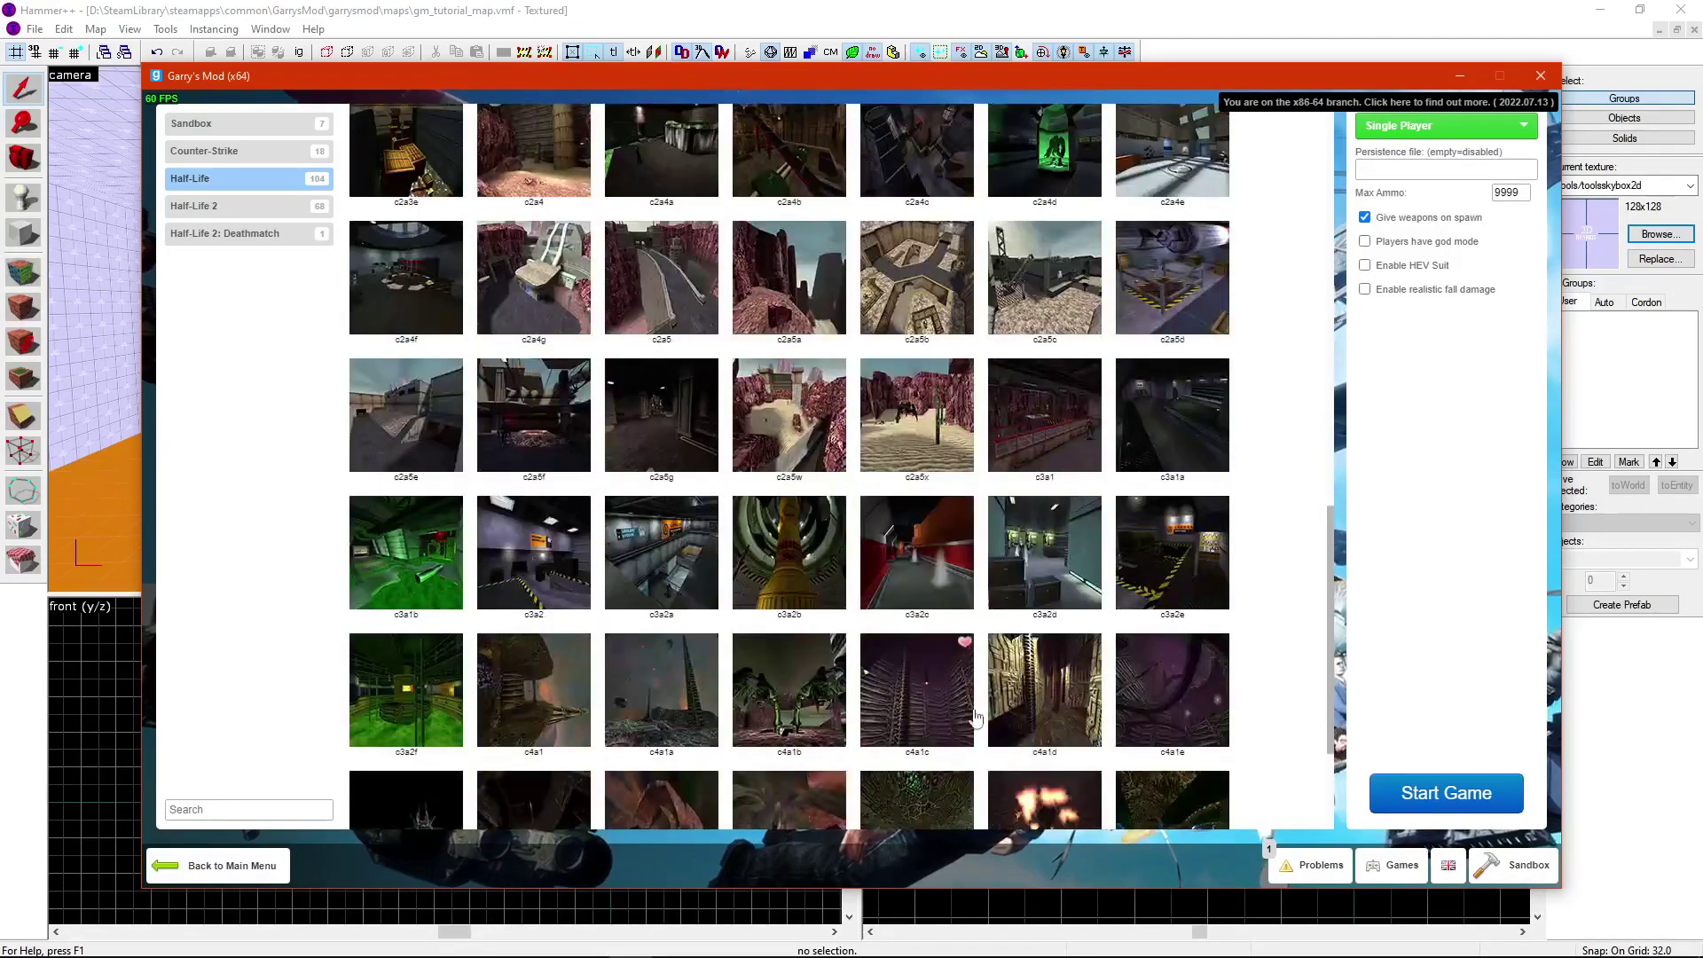
click(242, 205)
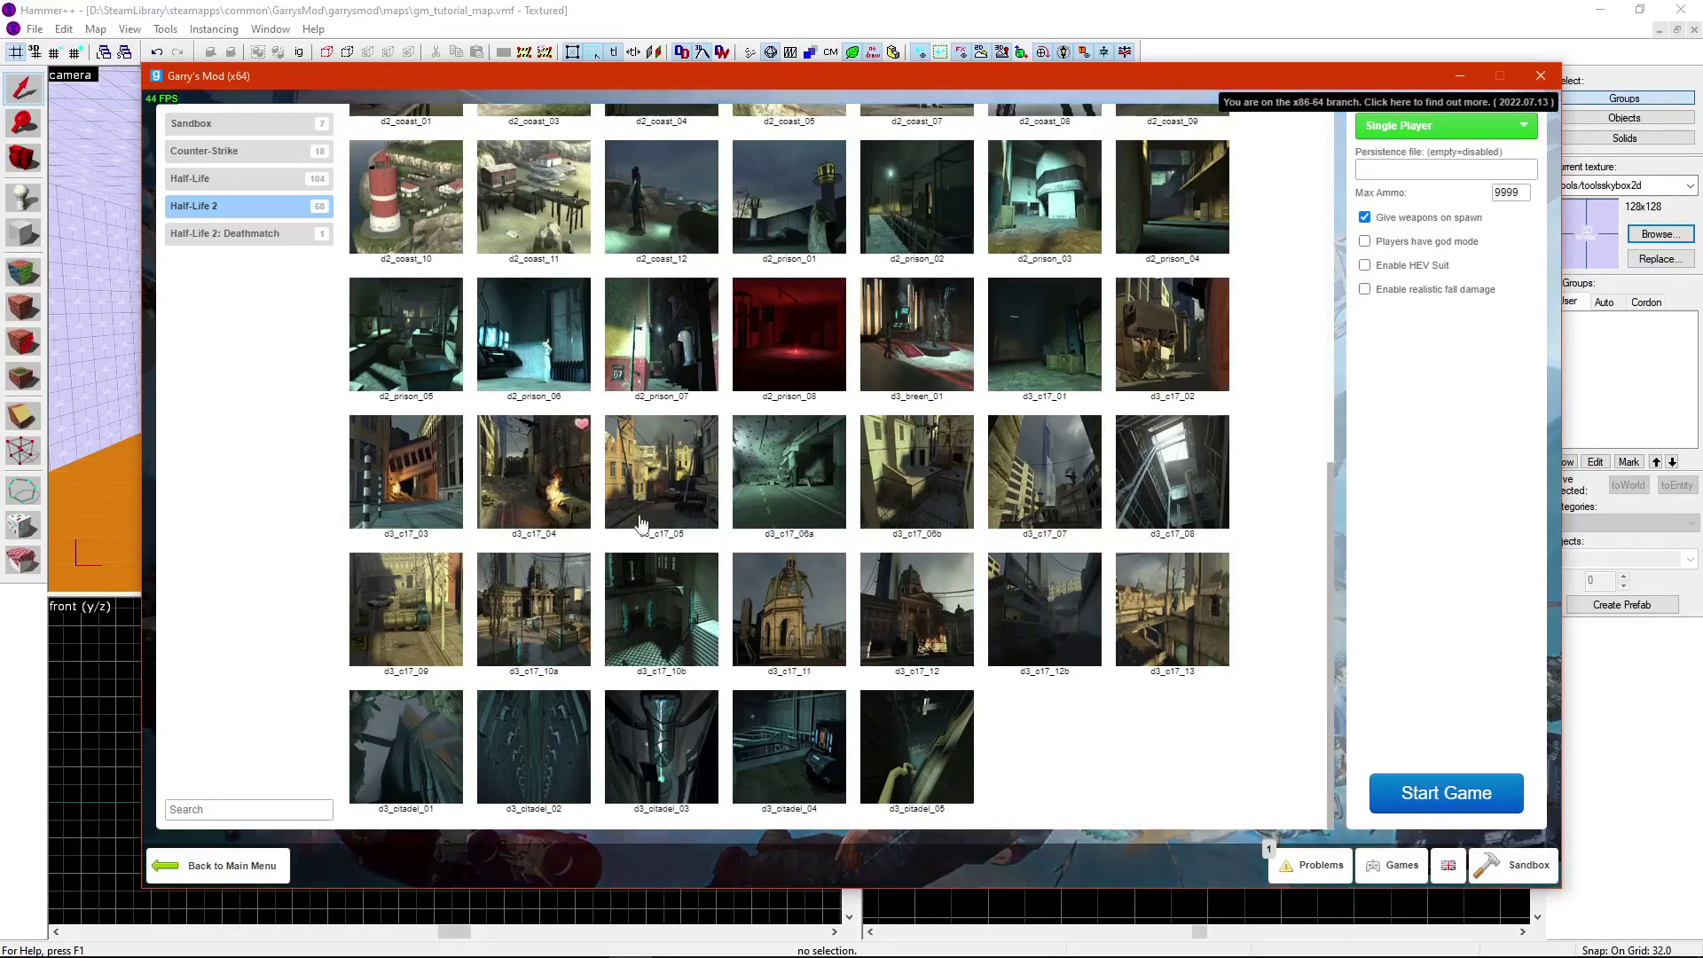
click(221, 236)
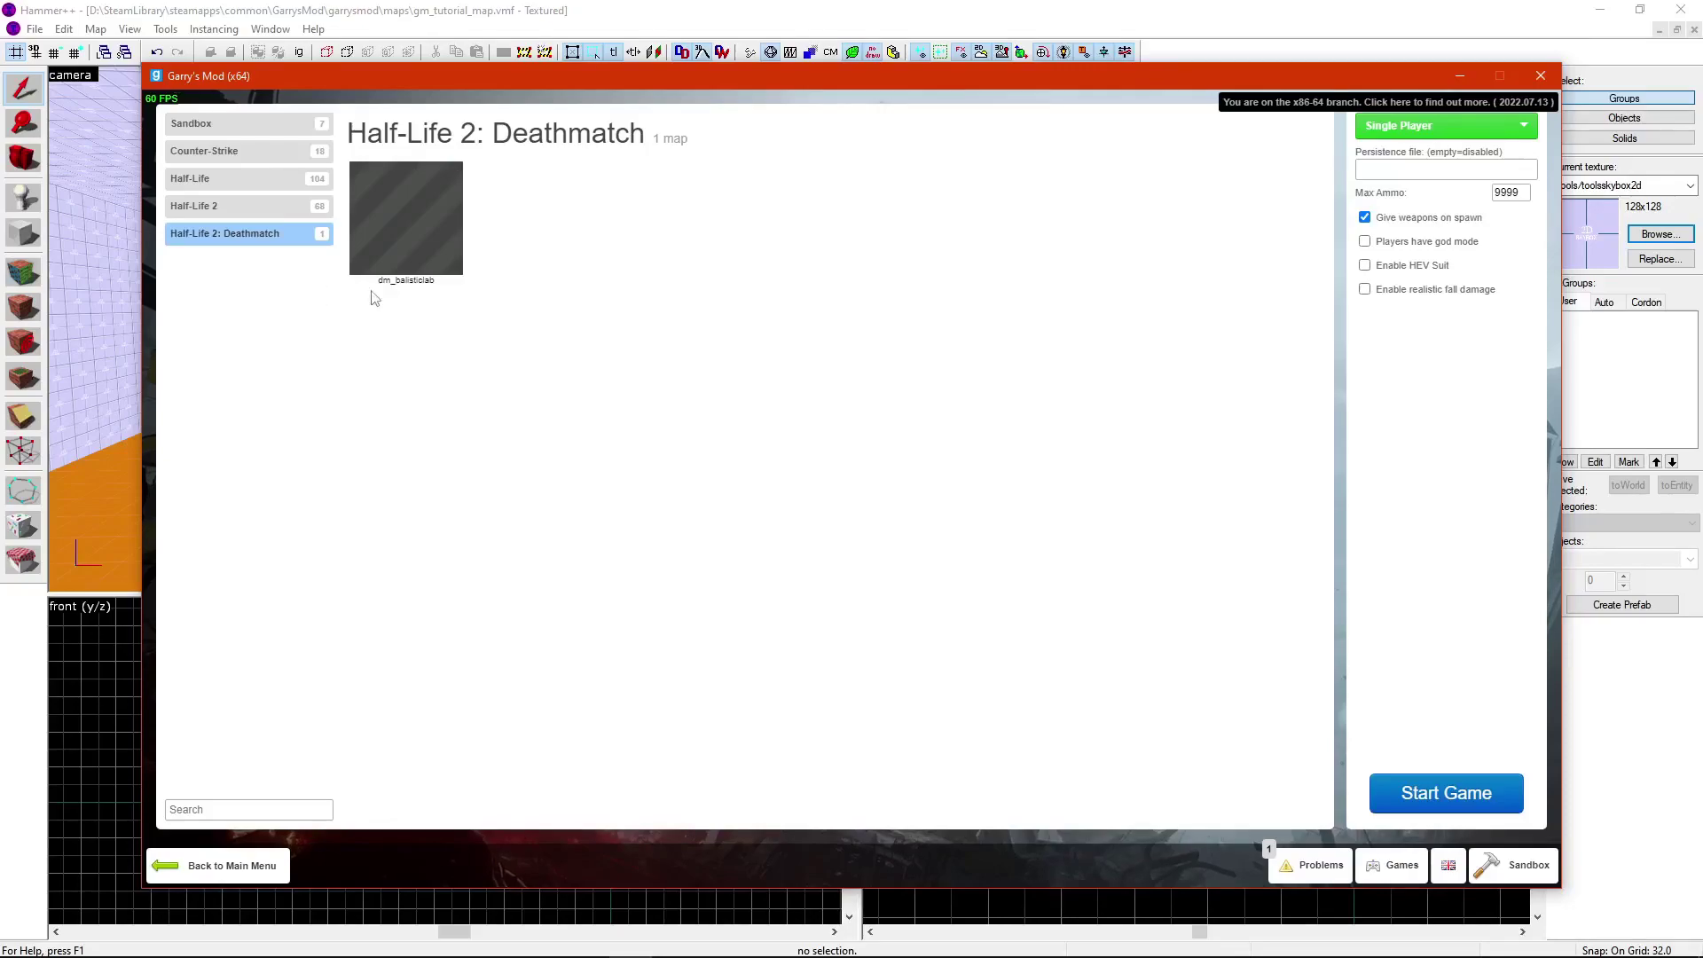
click(256, 130)
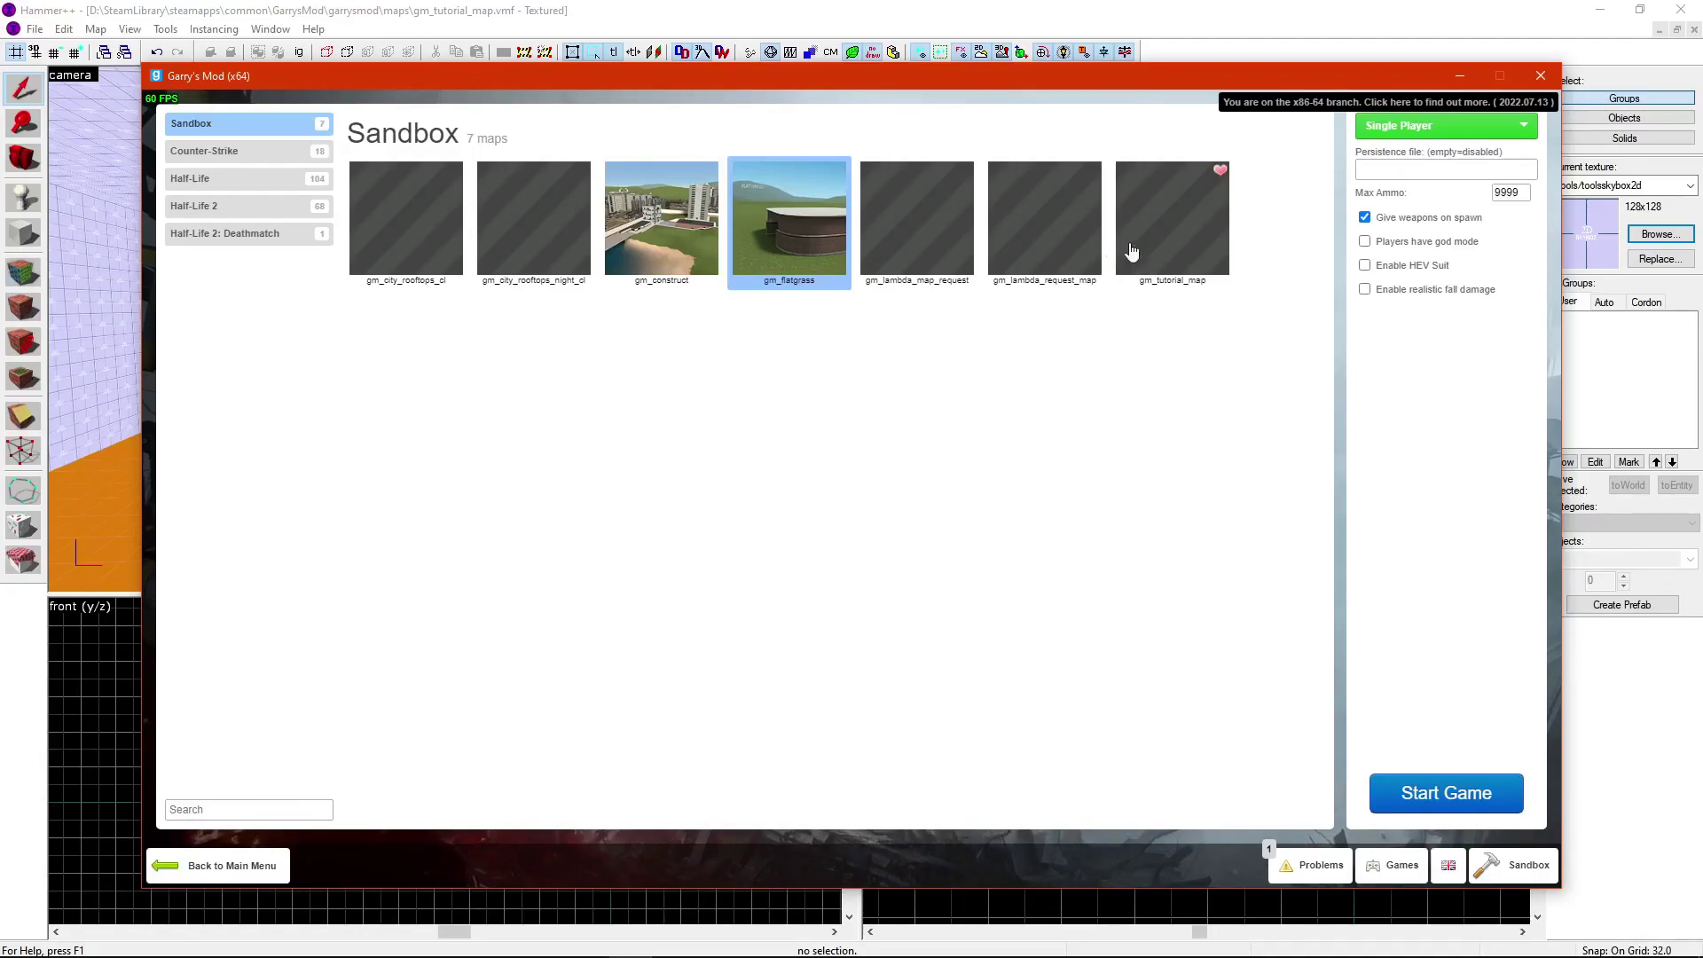
double_click(1180, 257)
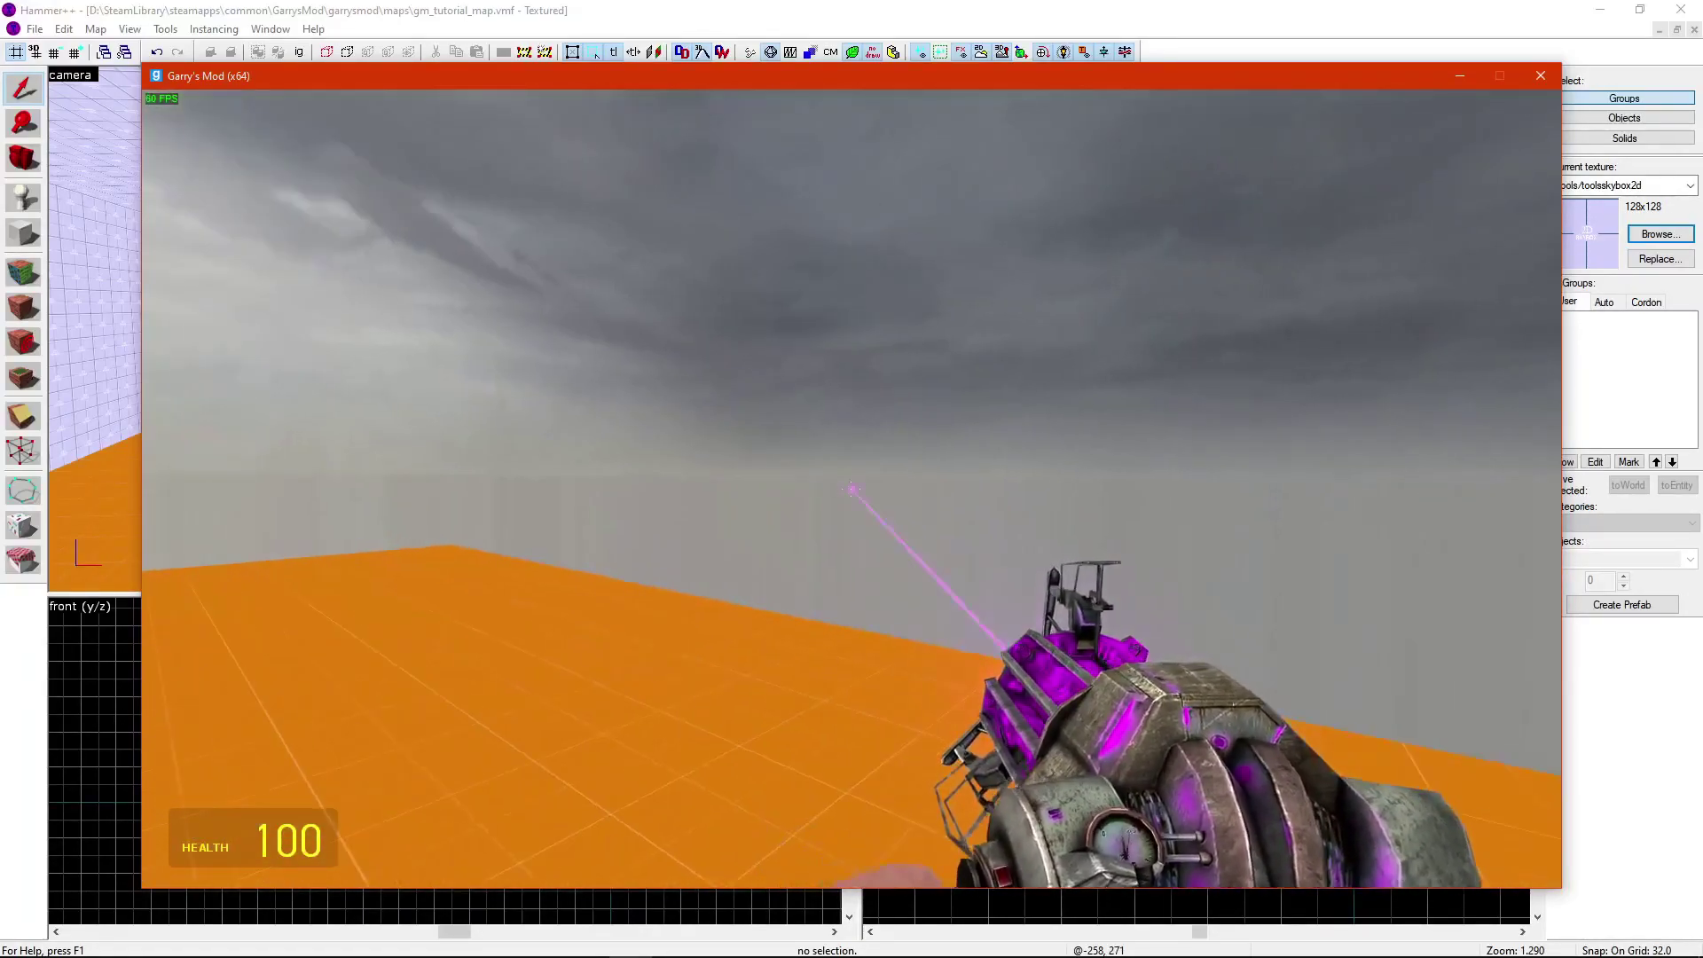
Step: Pause the game, switch back to Hammer++ and examine the skybox walls, ceiling and floor in the 3D camera view
key(grave)
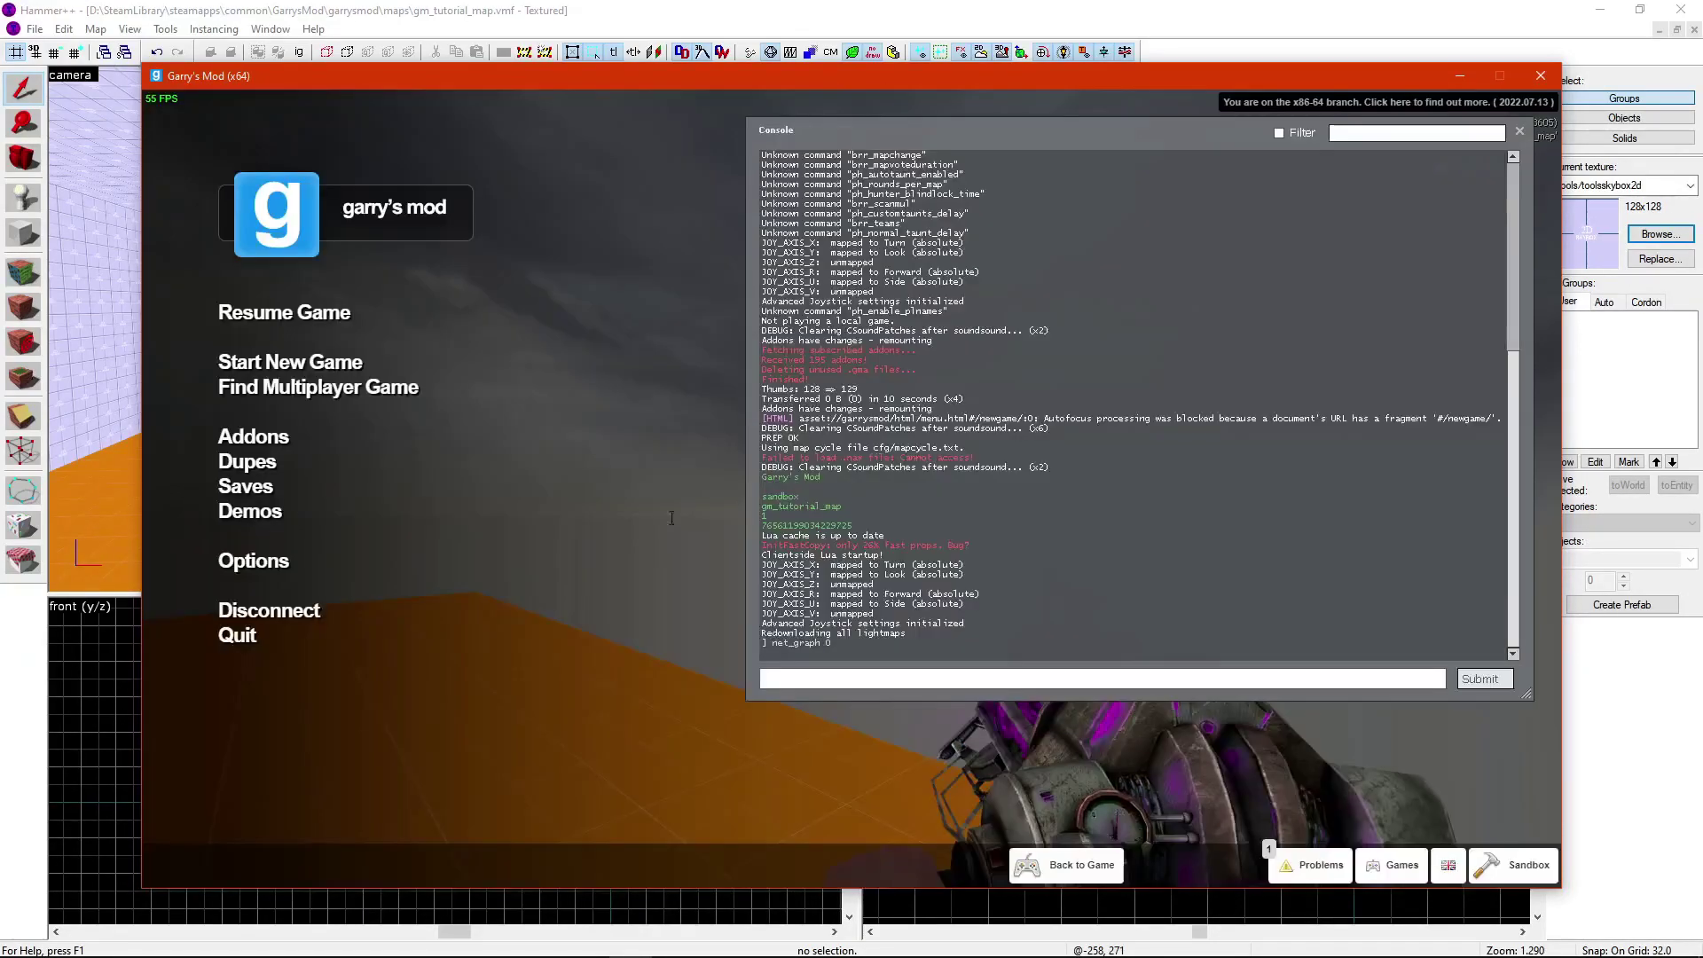
click(1624, 826)
key(z)
key(w)
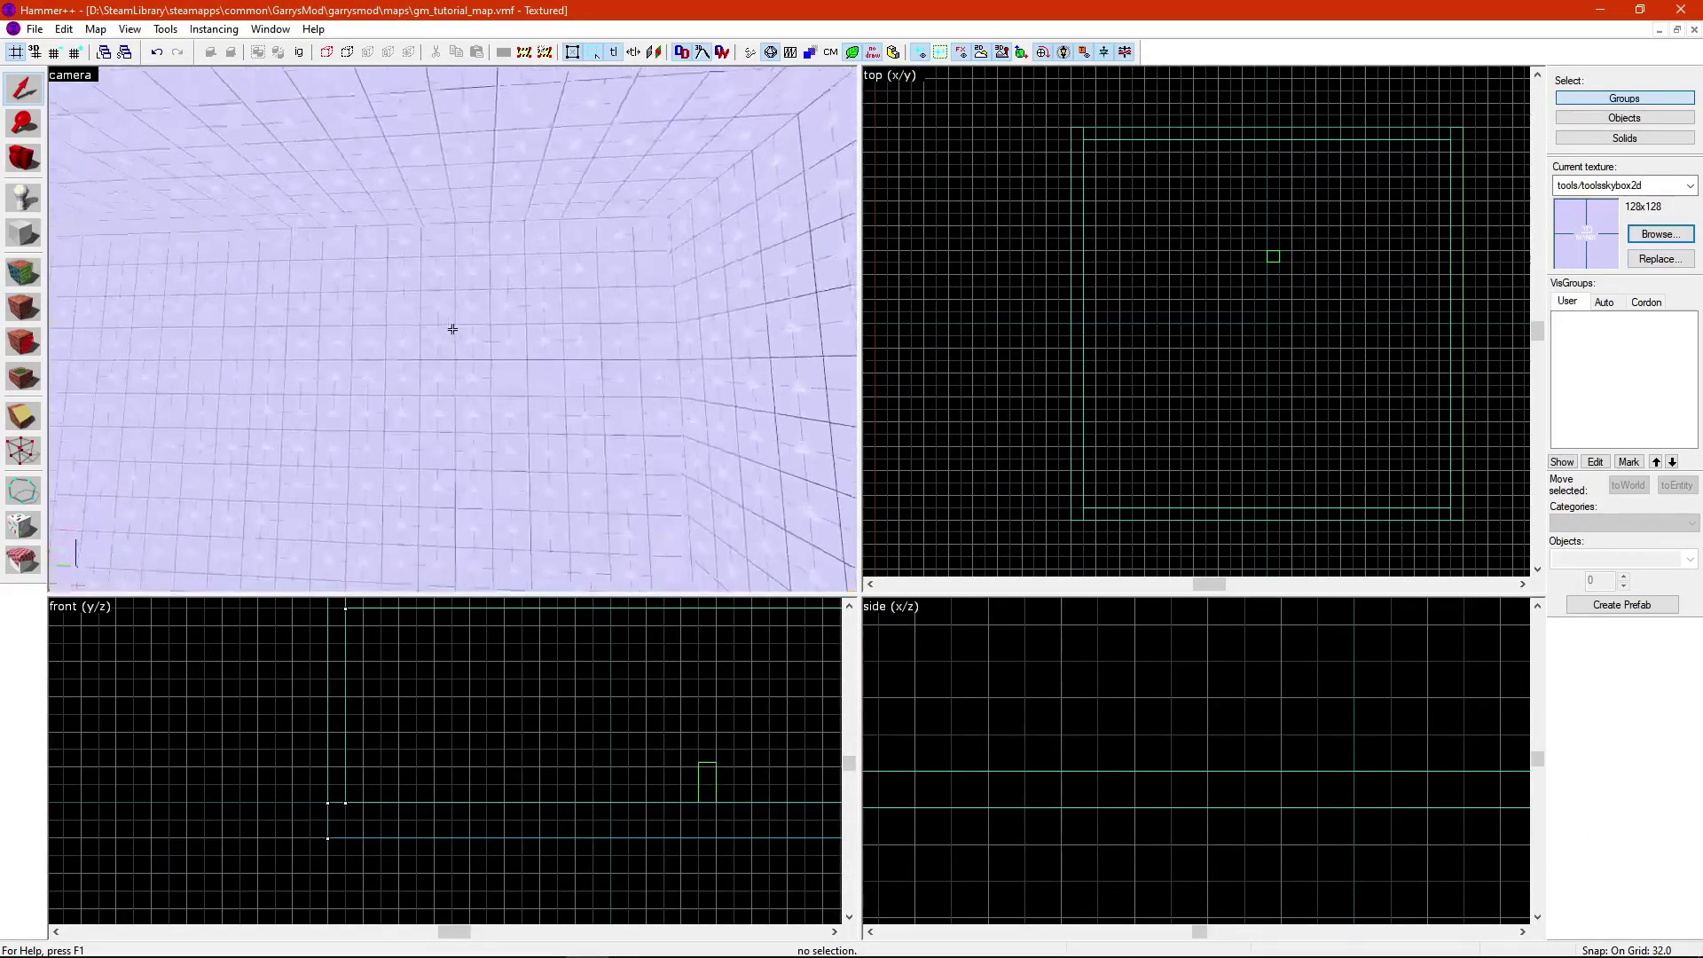
key(z)
key(z)
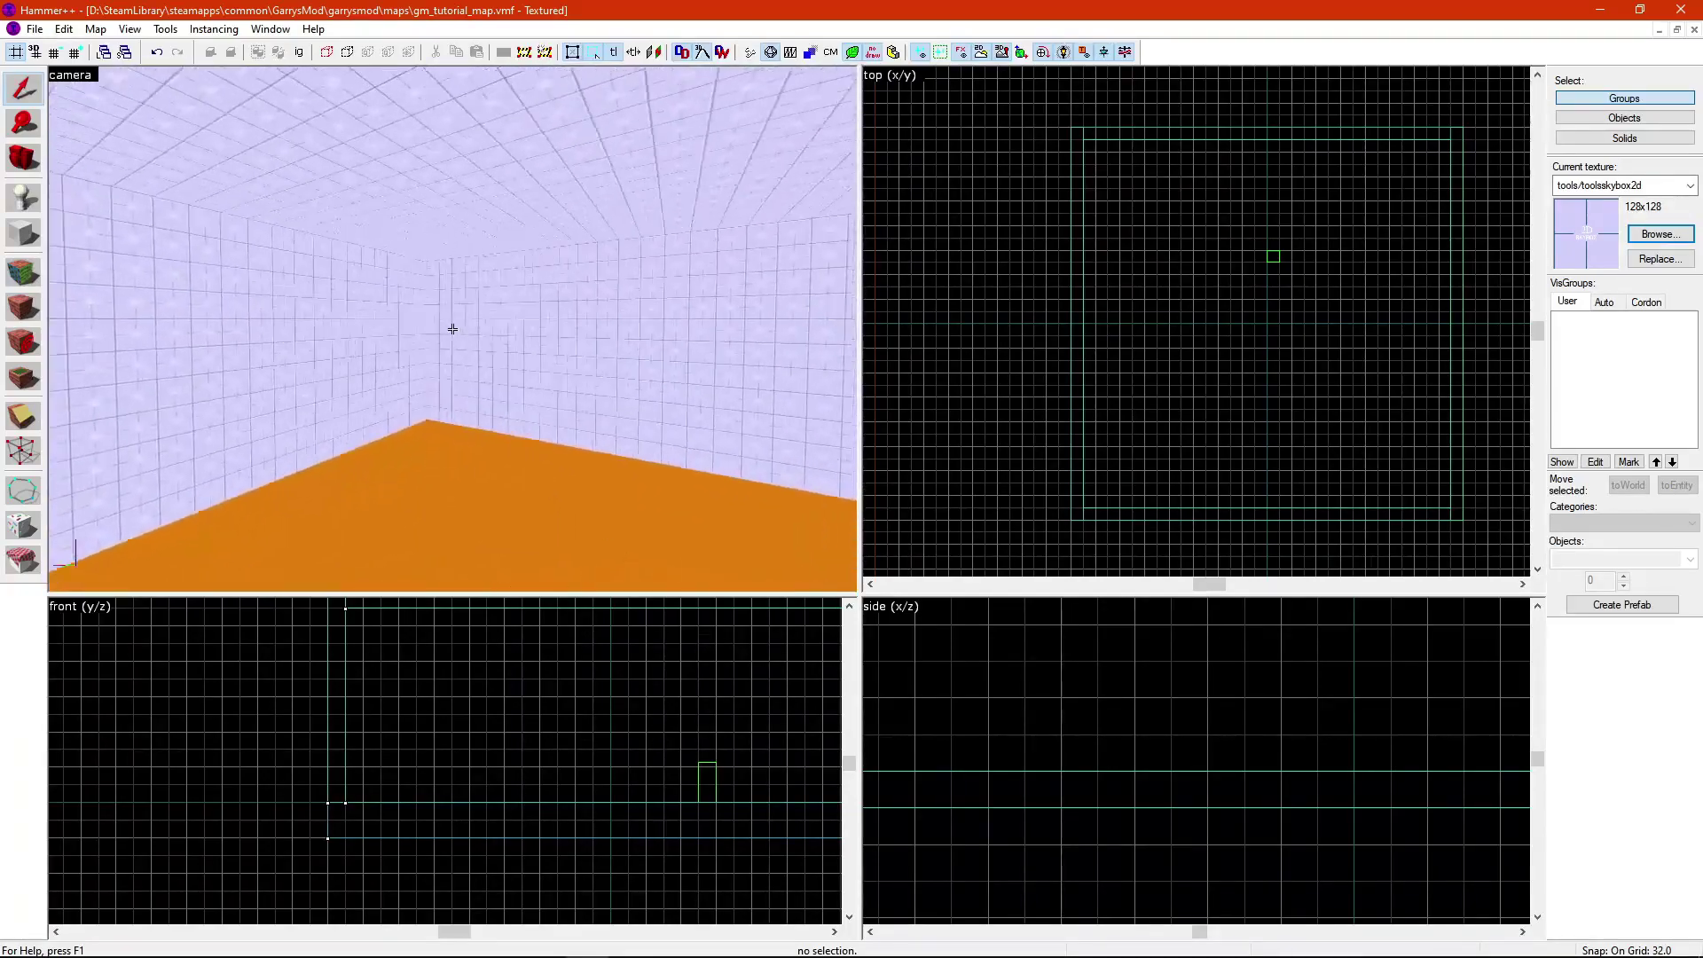
key(w)
key(w)
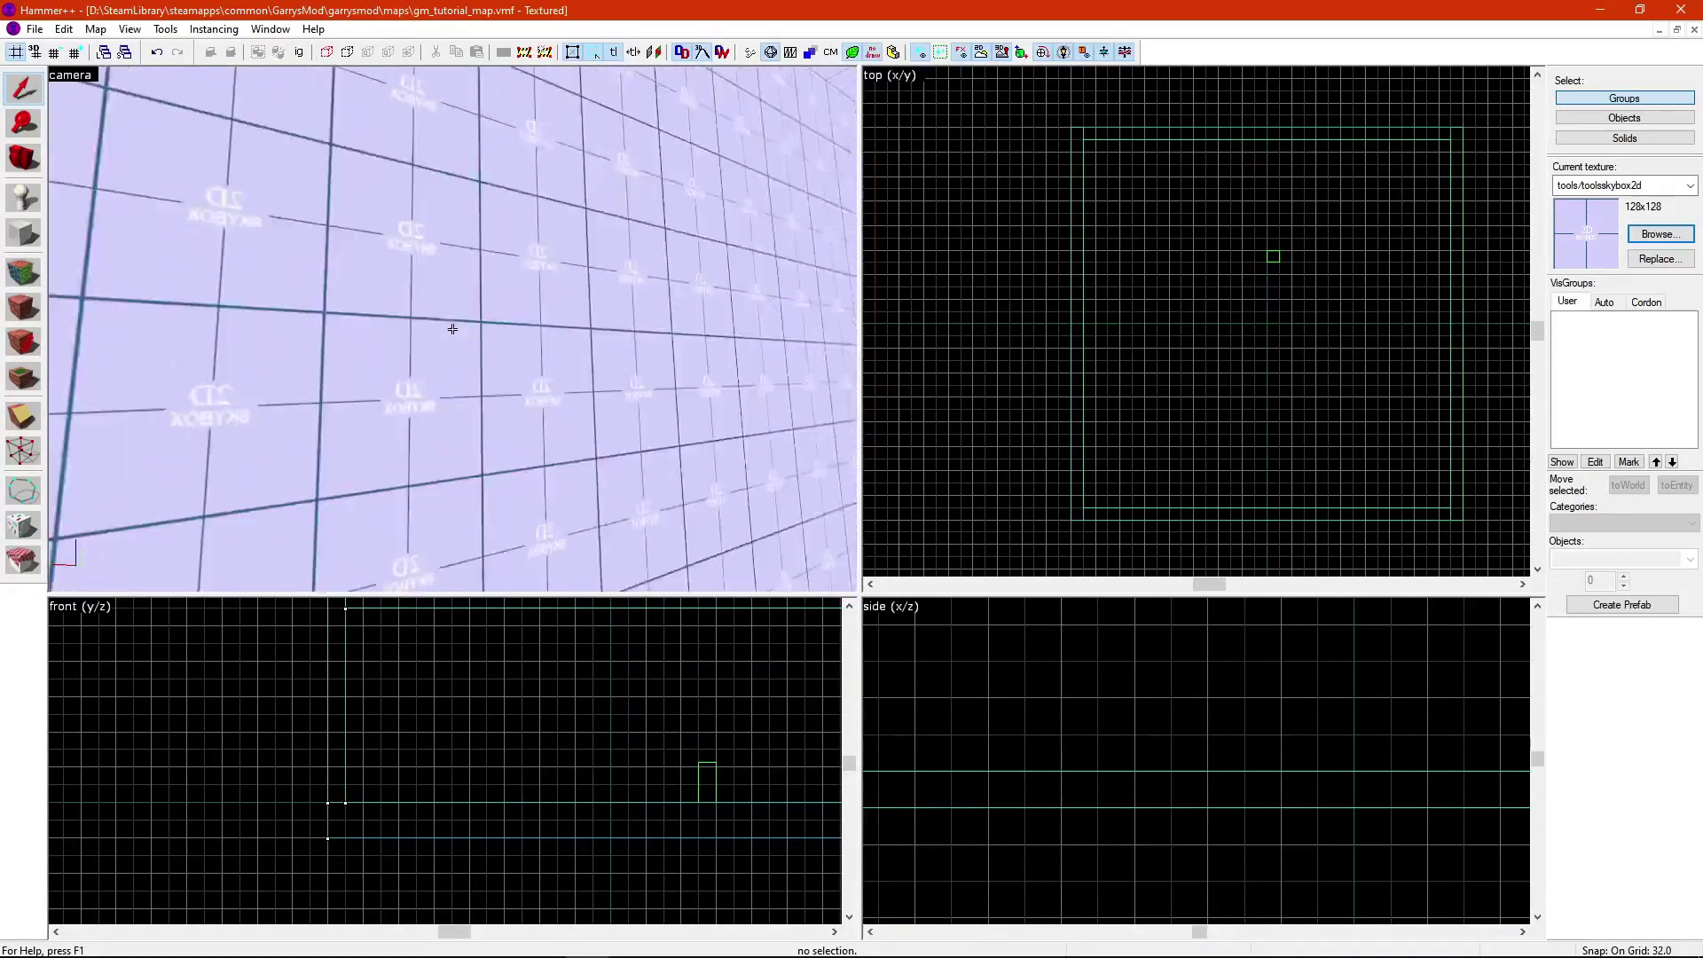
key(s)
key(z)
Step: Switch to Garry's Mod, resume the game and walk around the compiled map to inspect its floor and sky
mouse_move(570, 940)
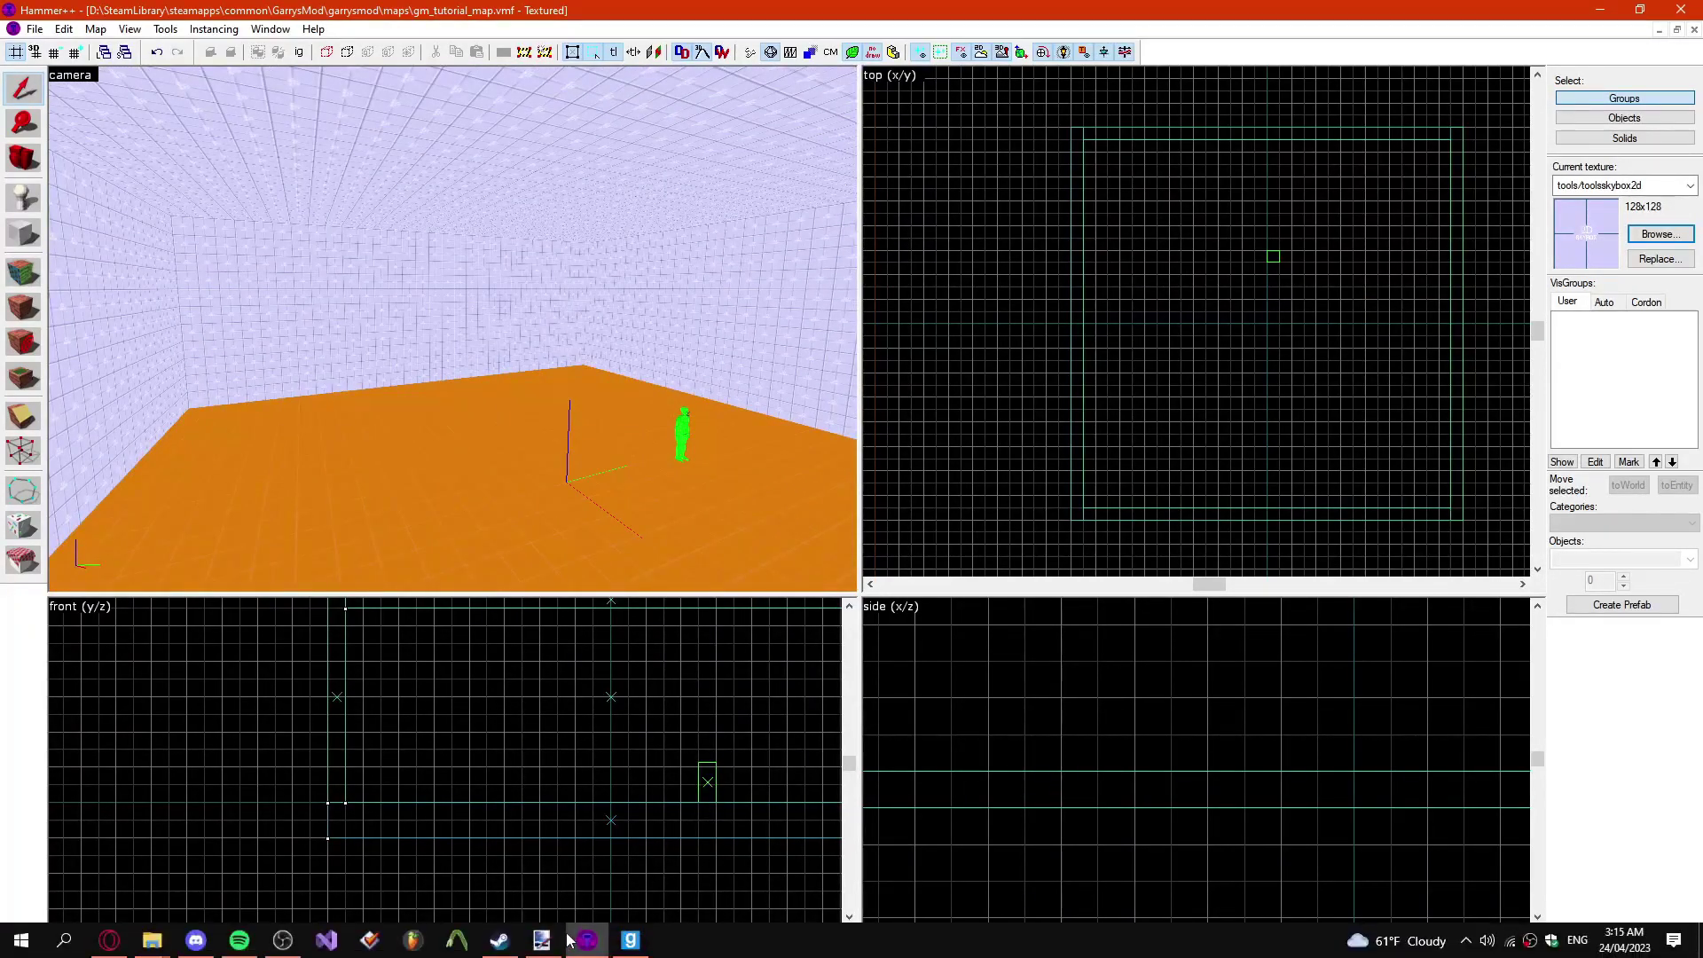
click(637, 949)
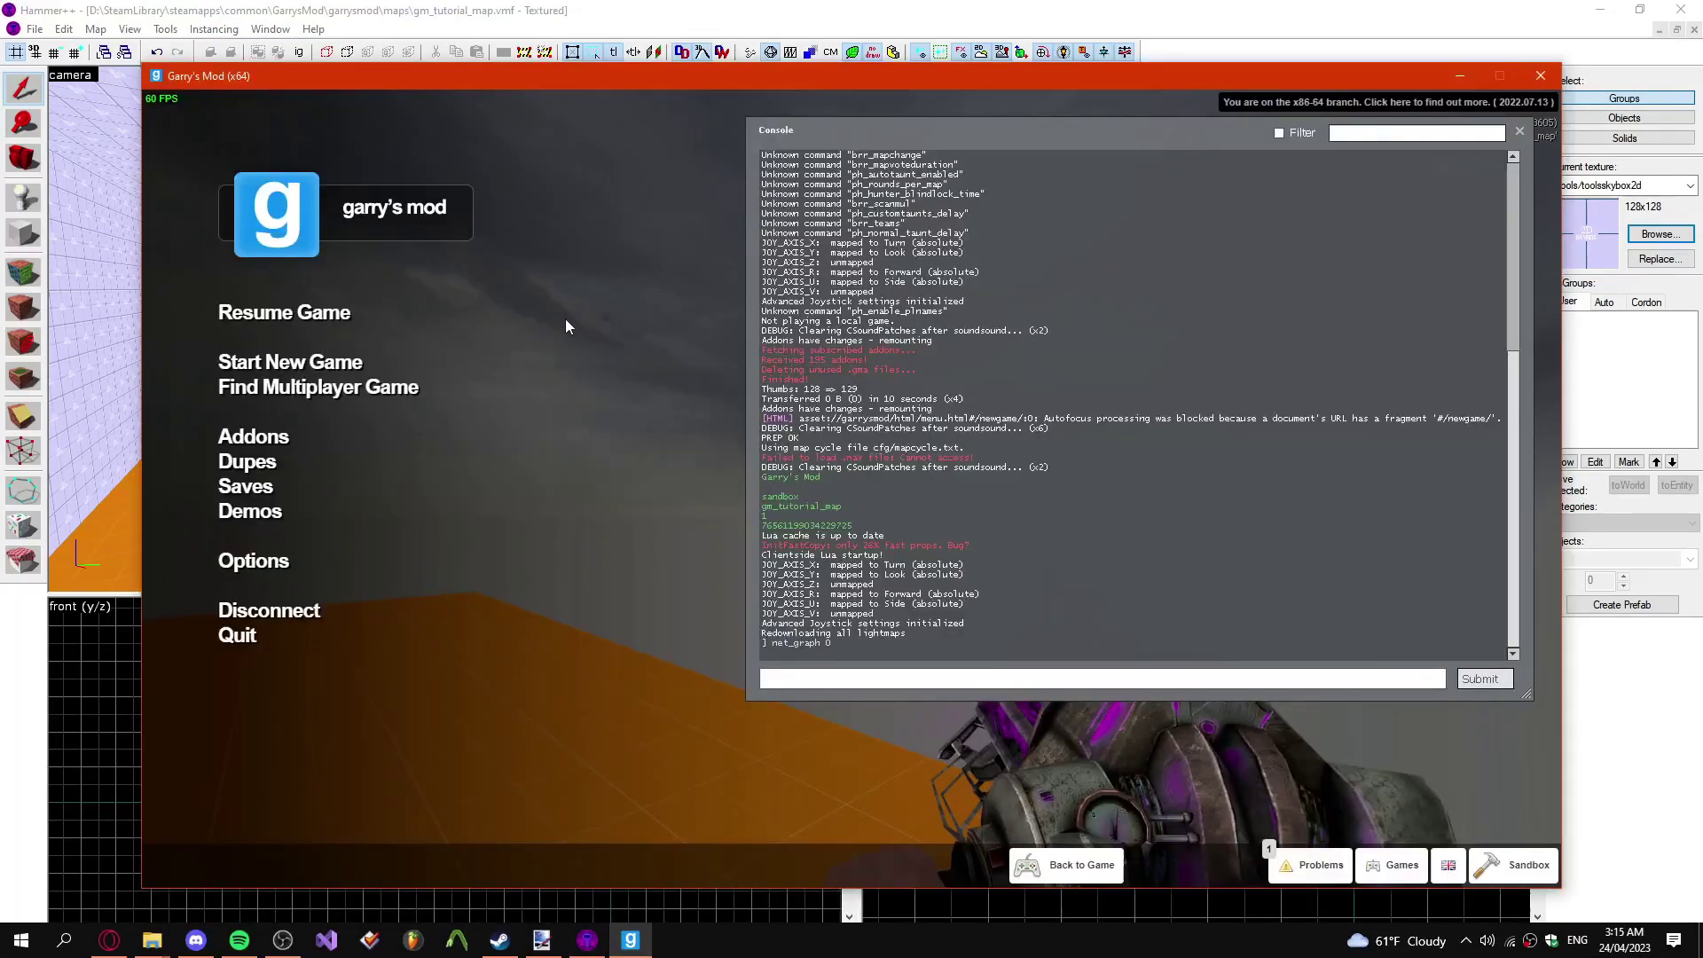
key(Escape)
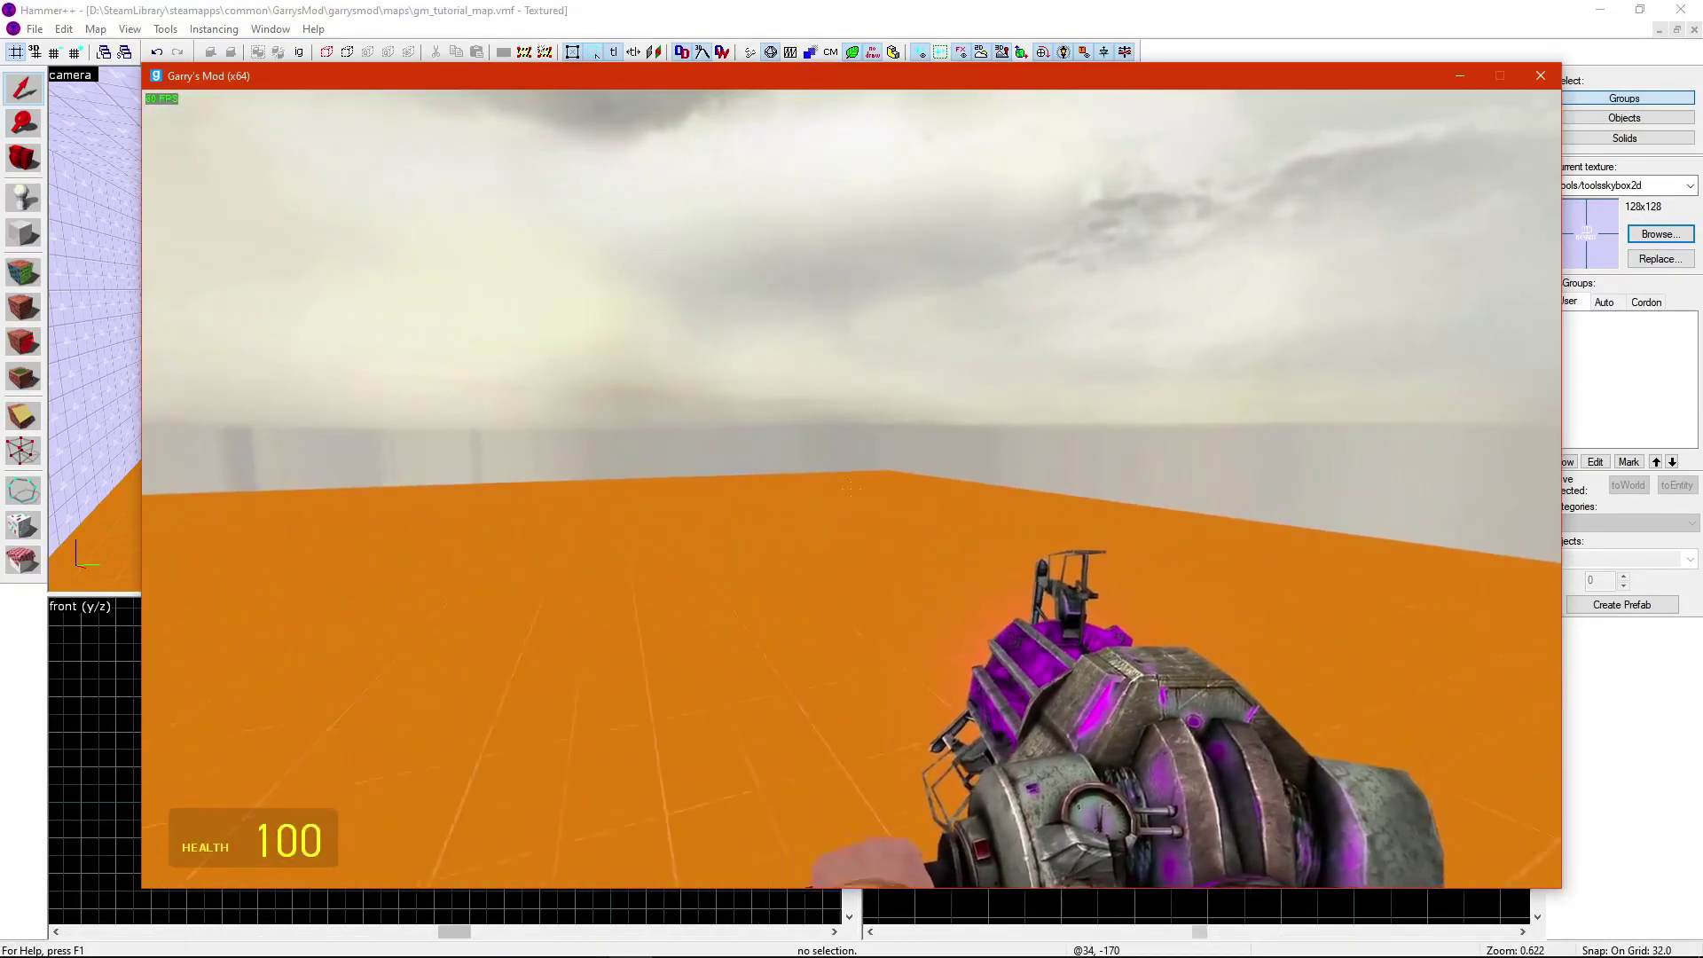
key(w)
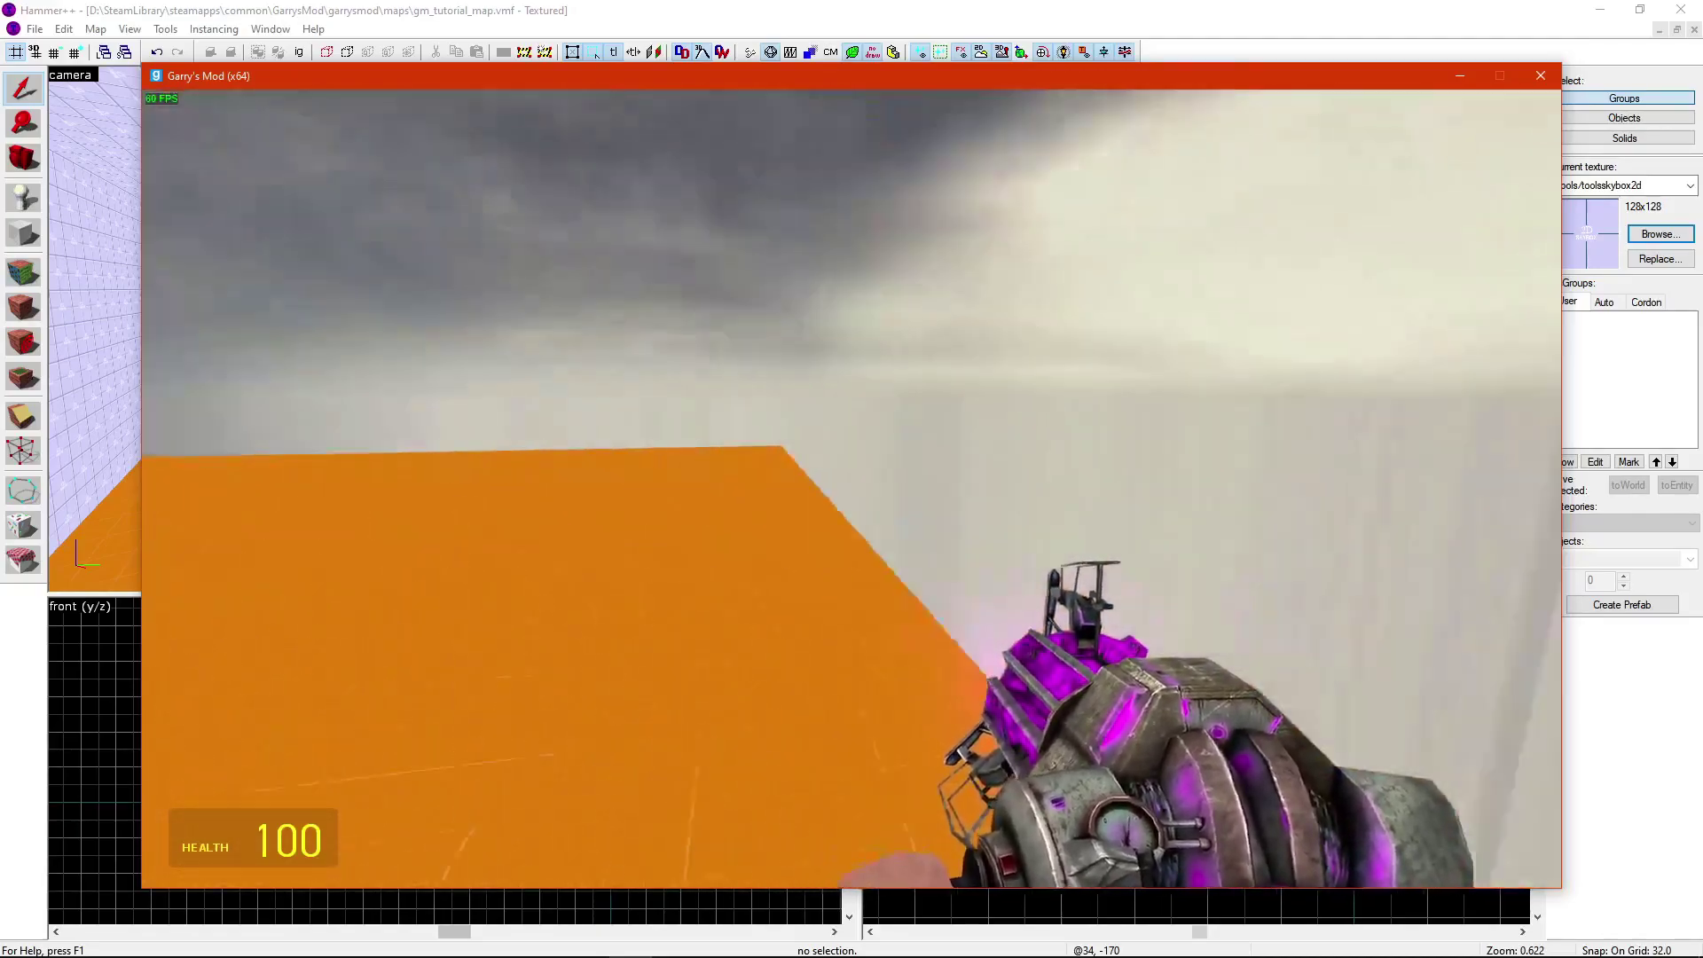
key(w)
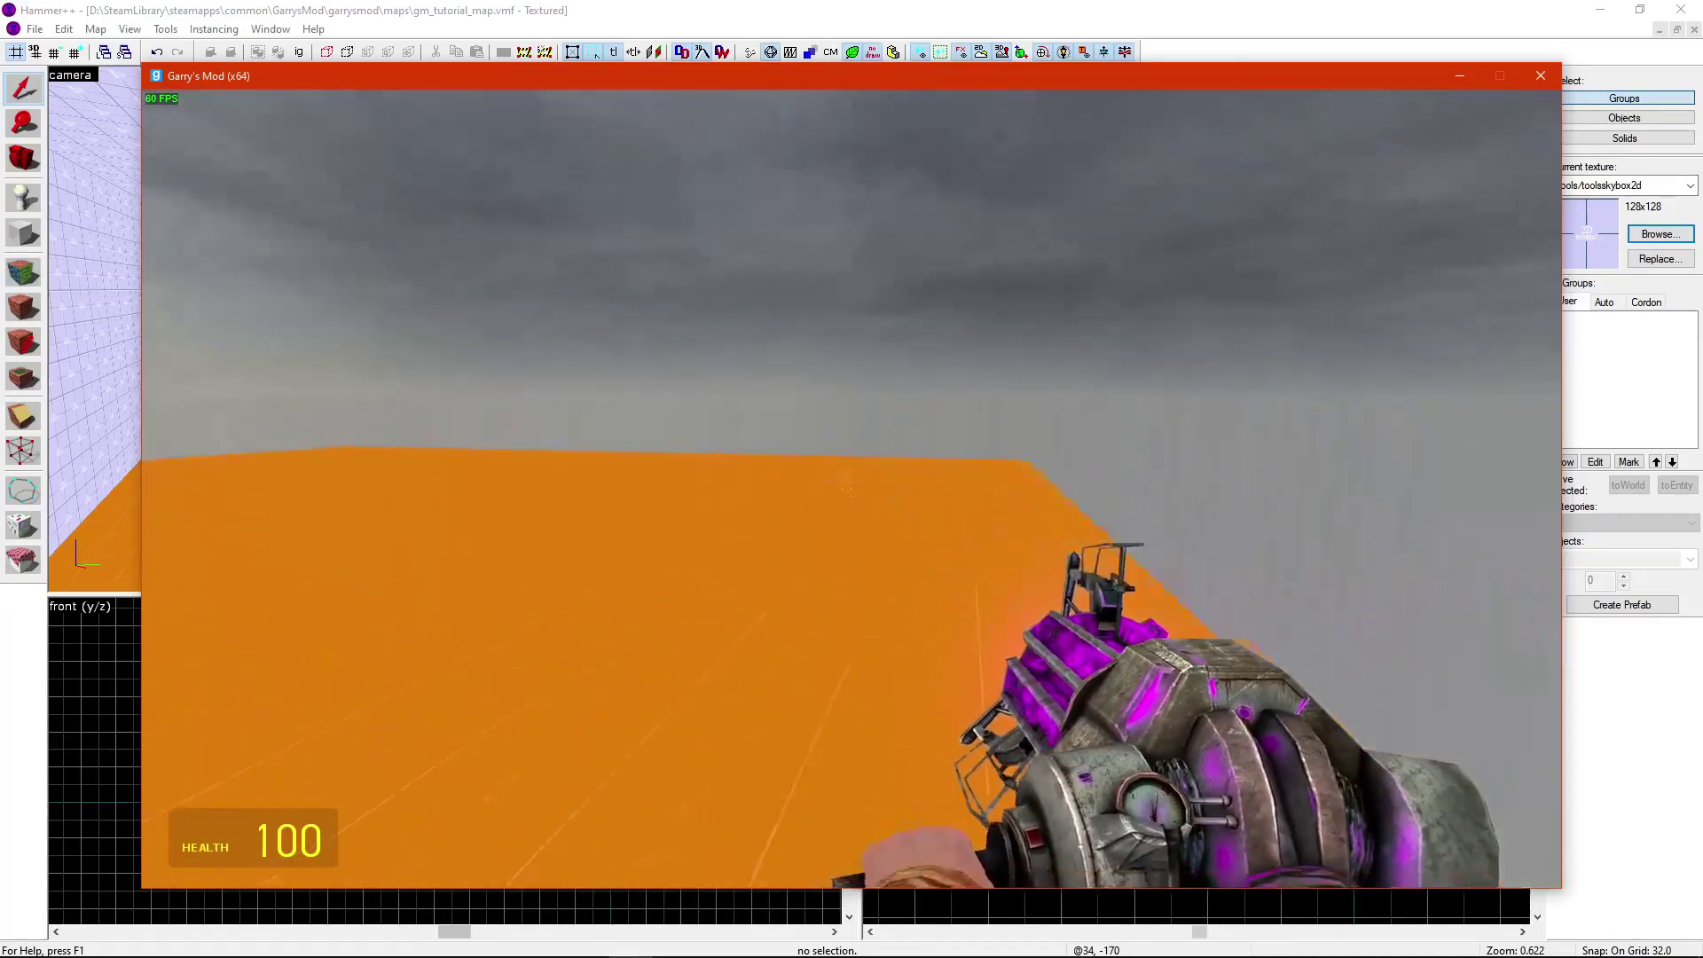
key(w)
key(w)
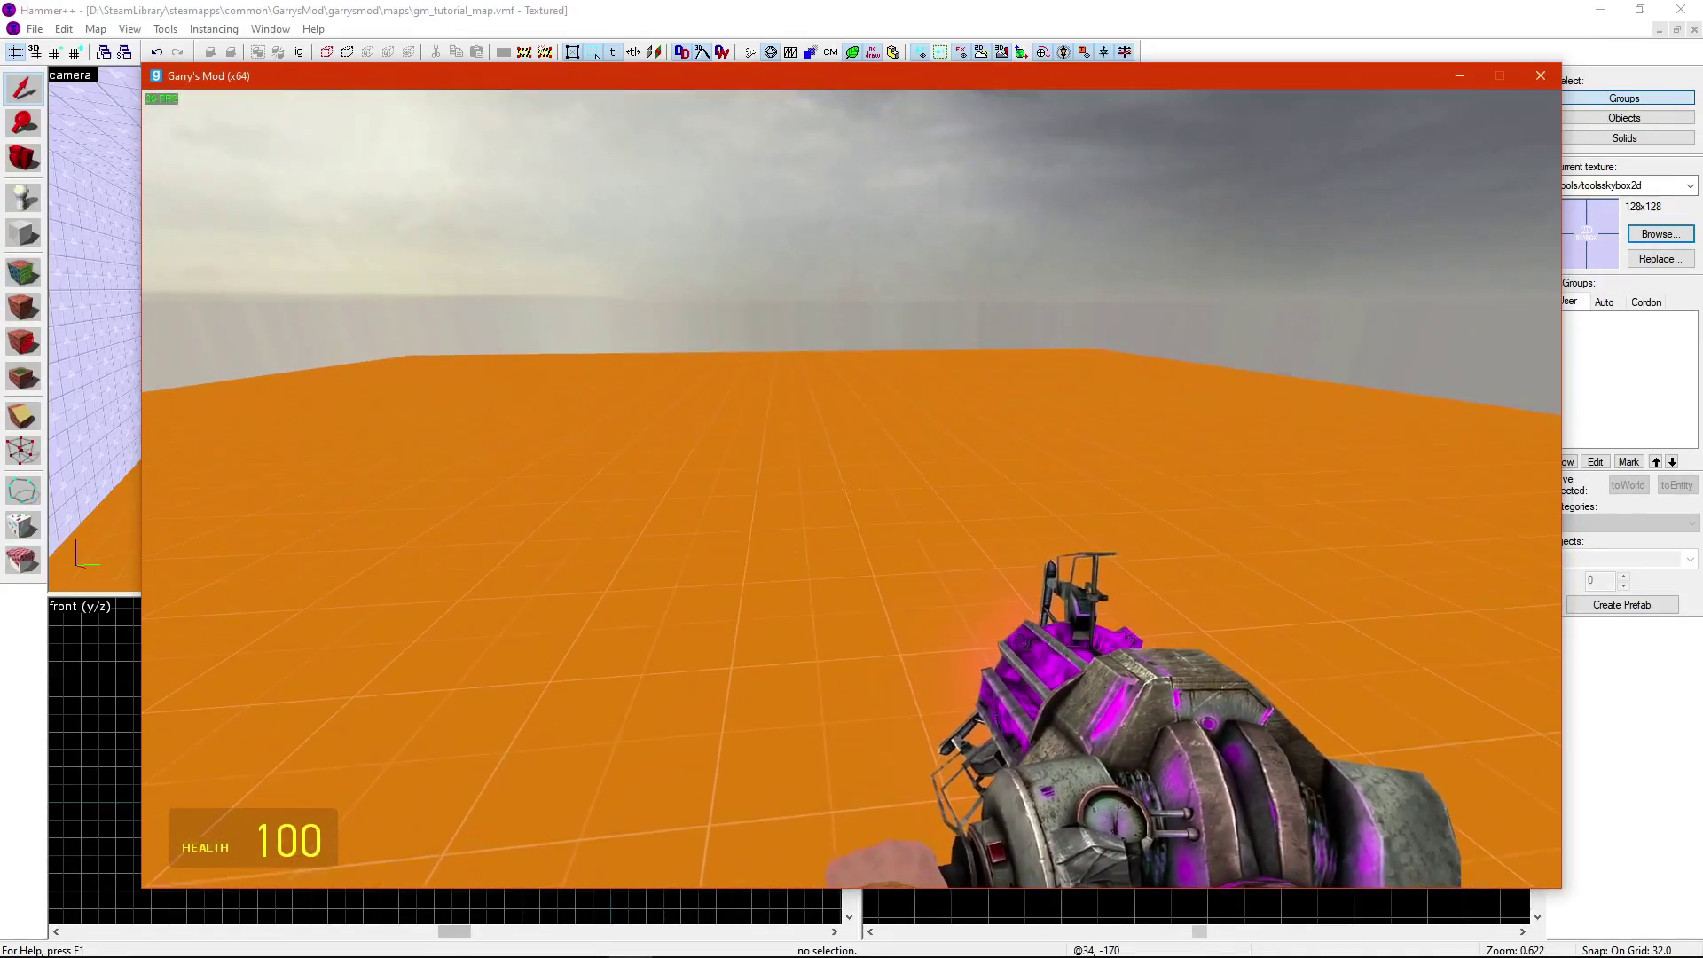
Step: Spawn a red couch, a radiator, a washing machine and wooden furniture from Construction Props and walk among them
key(q)
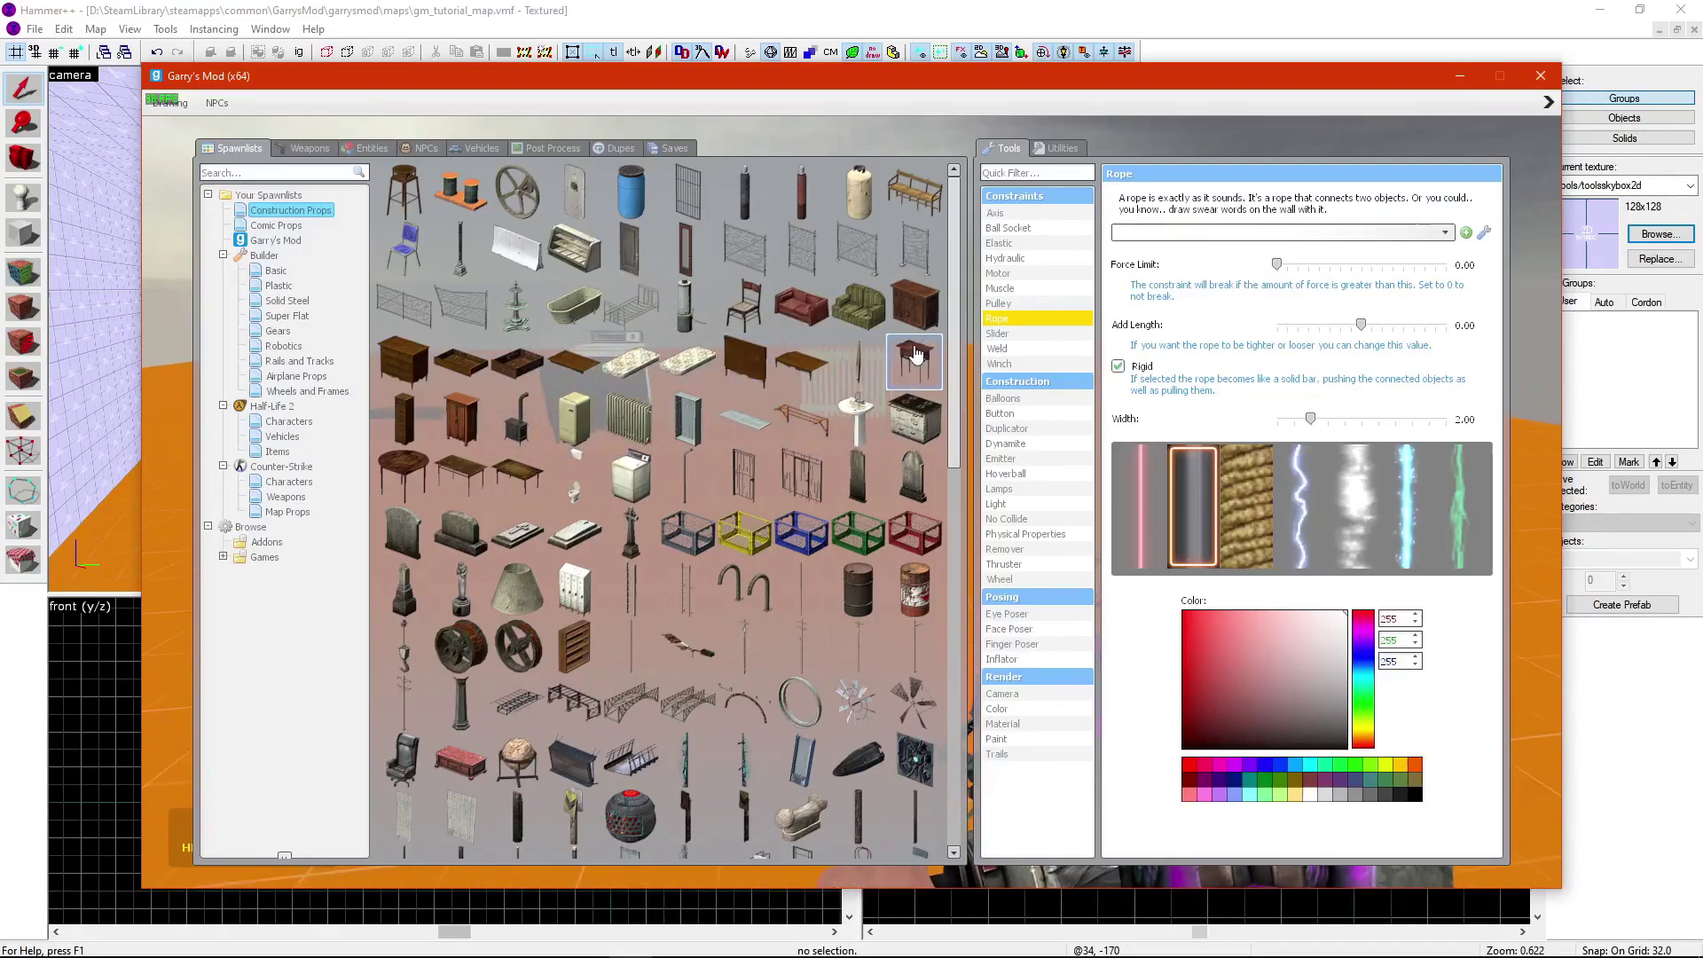
click(810, 319)
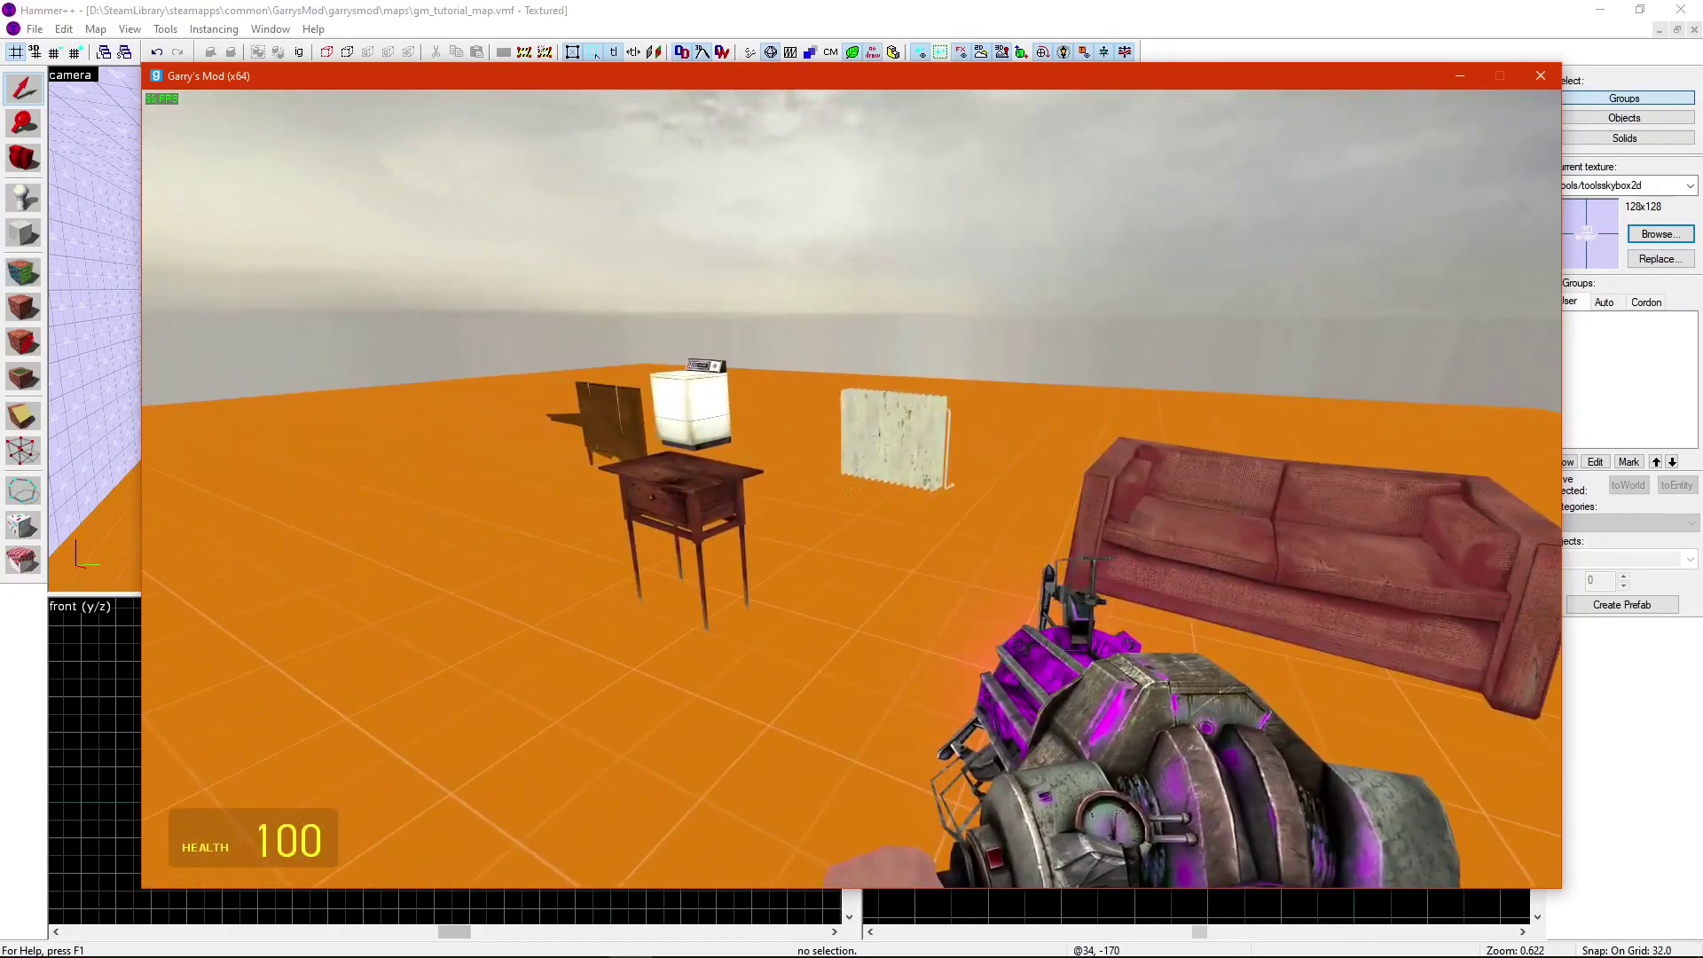
key(a)
key(w)
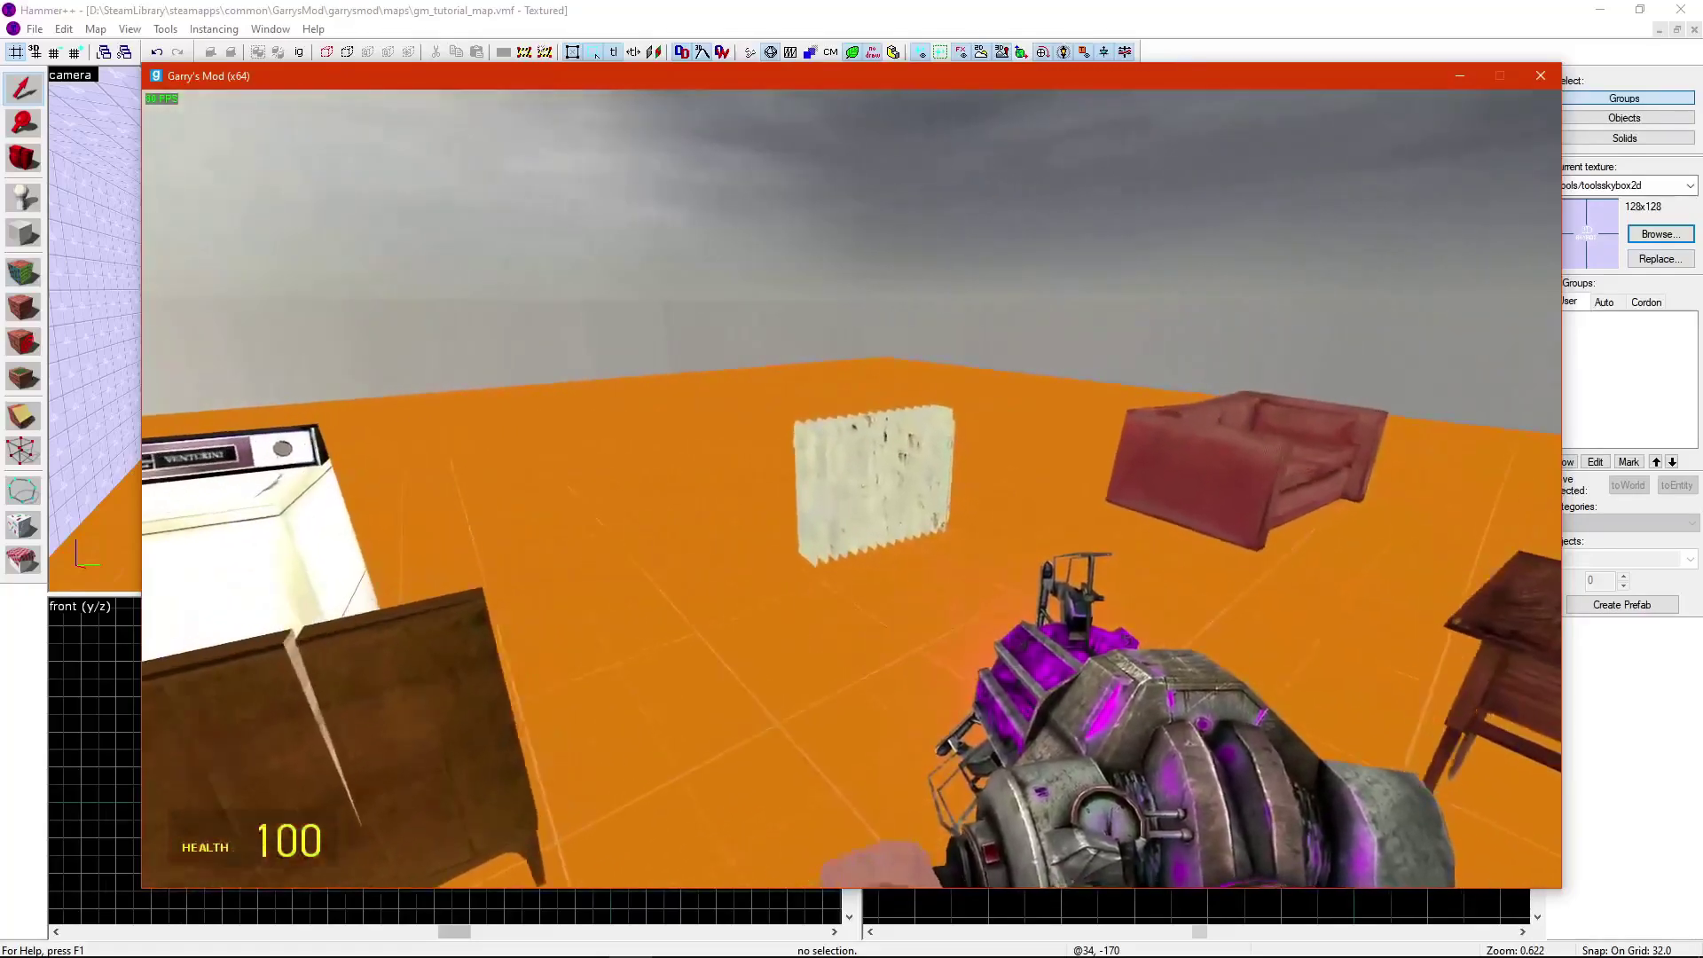
Step: Walk up to the radiator and move it across the floor with the Physics Gun
key(w)
click(851, 488)
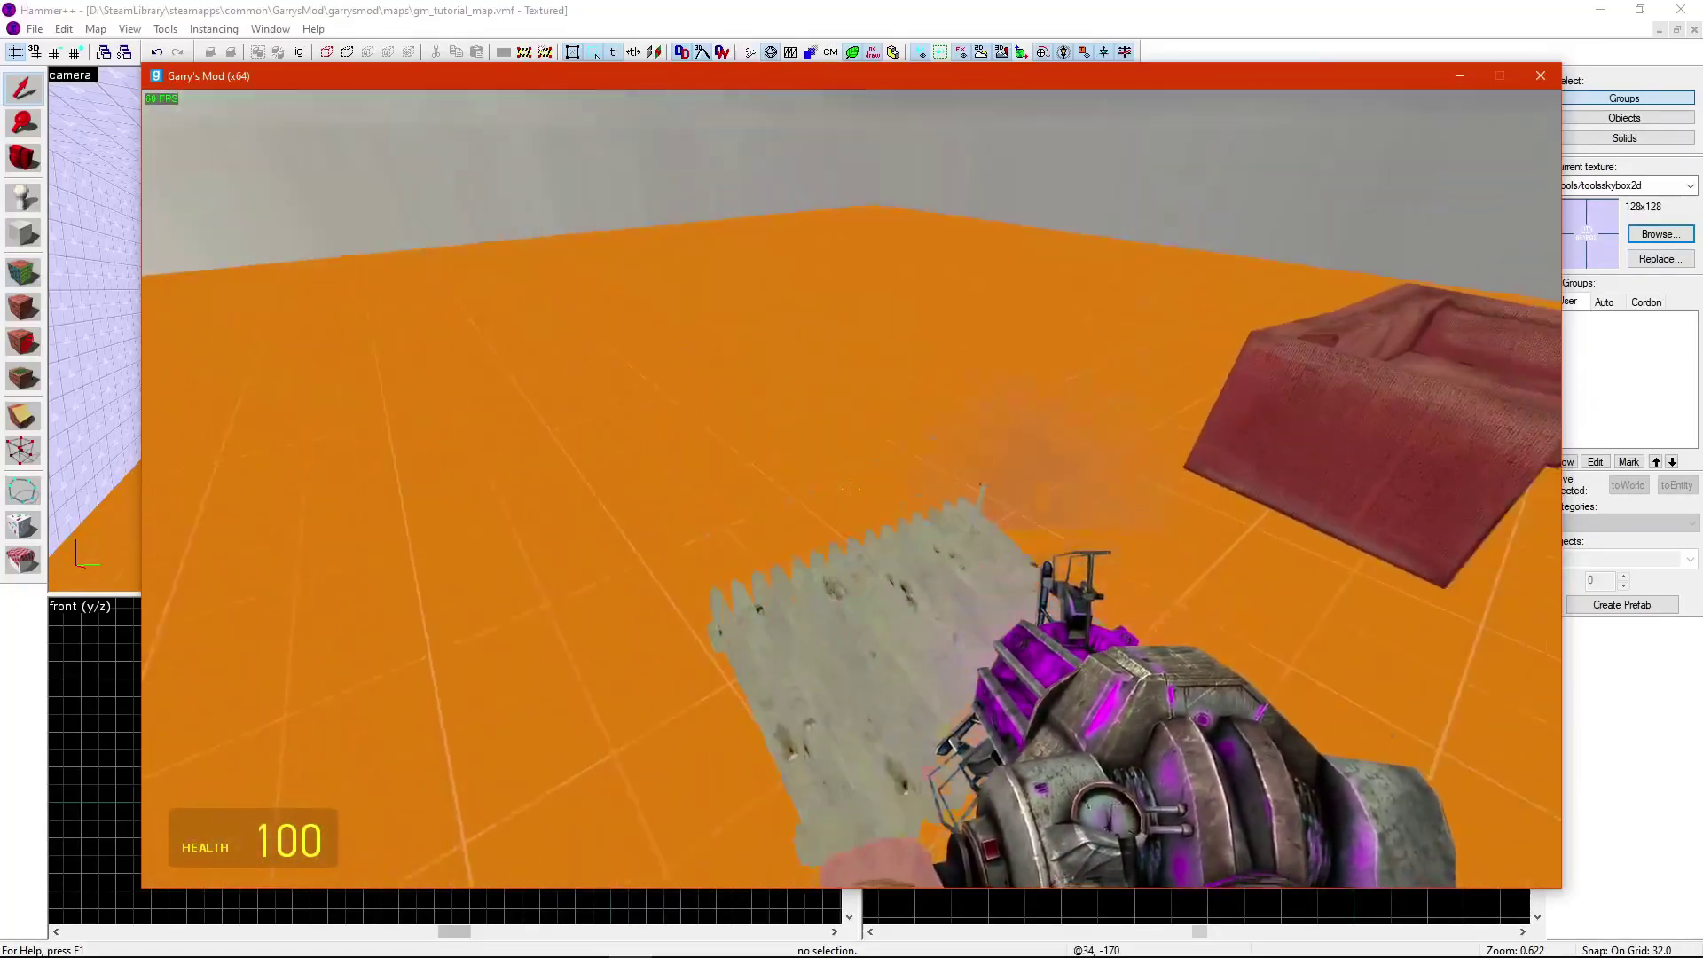
click(852, 486)
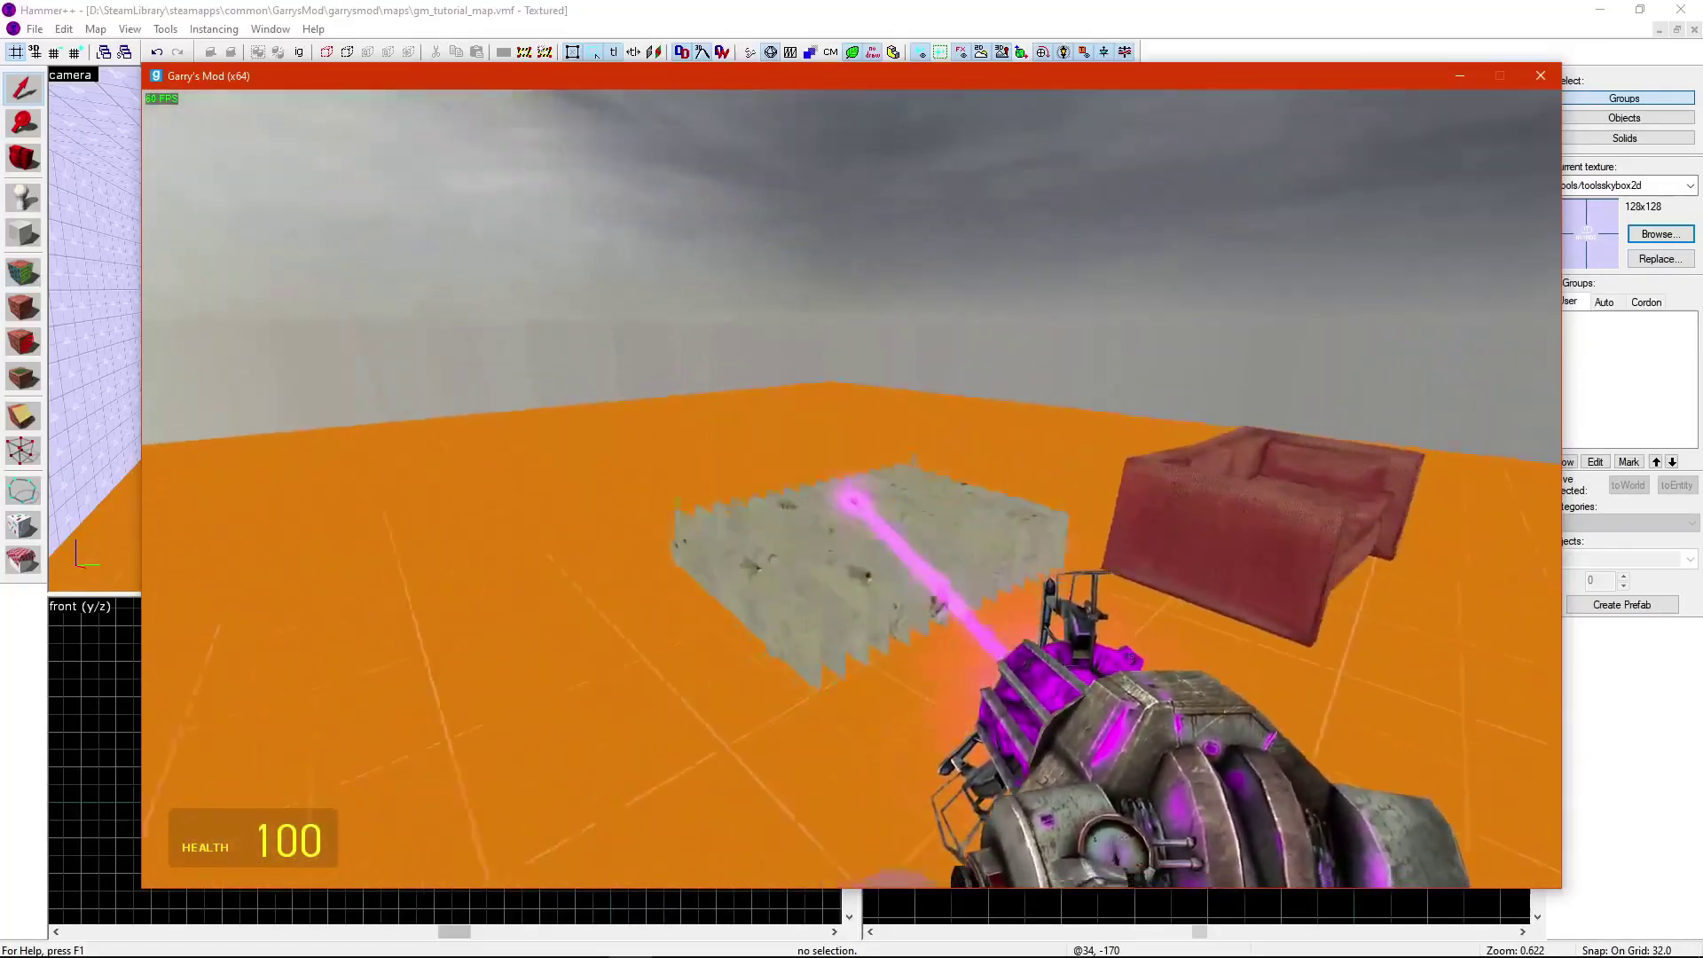
key(w)
Step: Equip the crowbar and walk around the map to inspect its floor, edges and sky
key(1)
key(1)
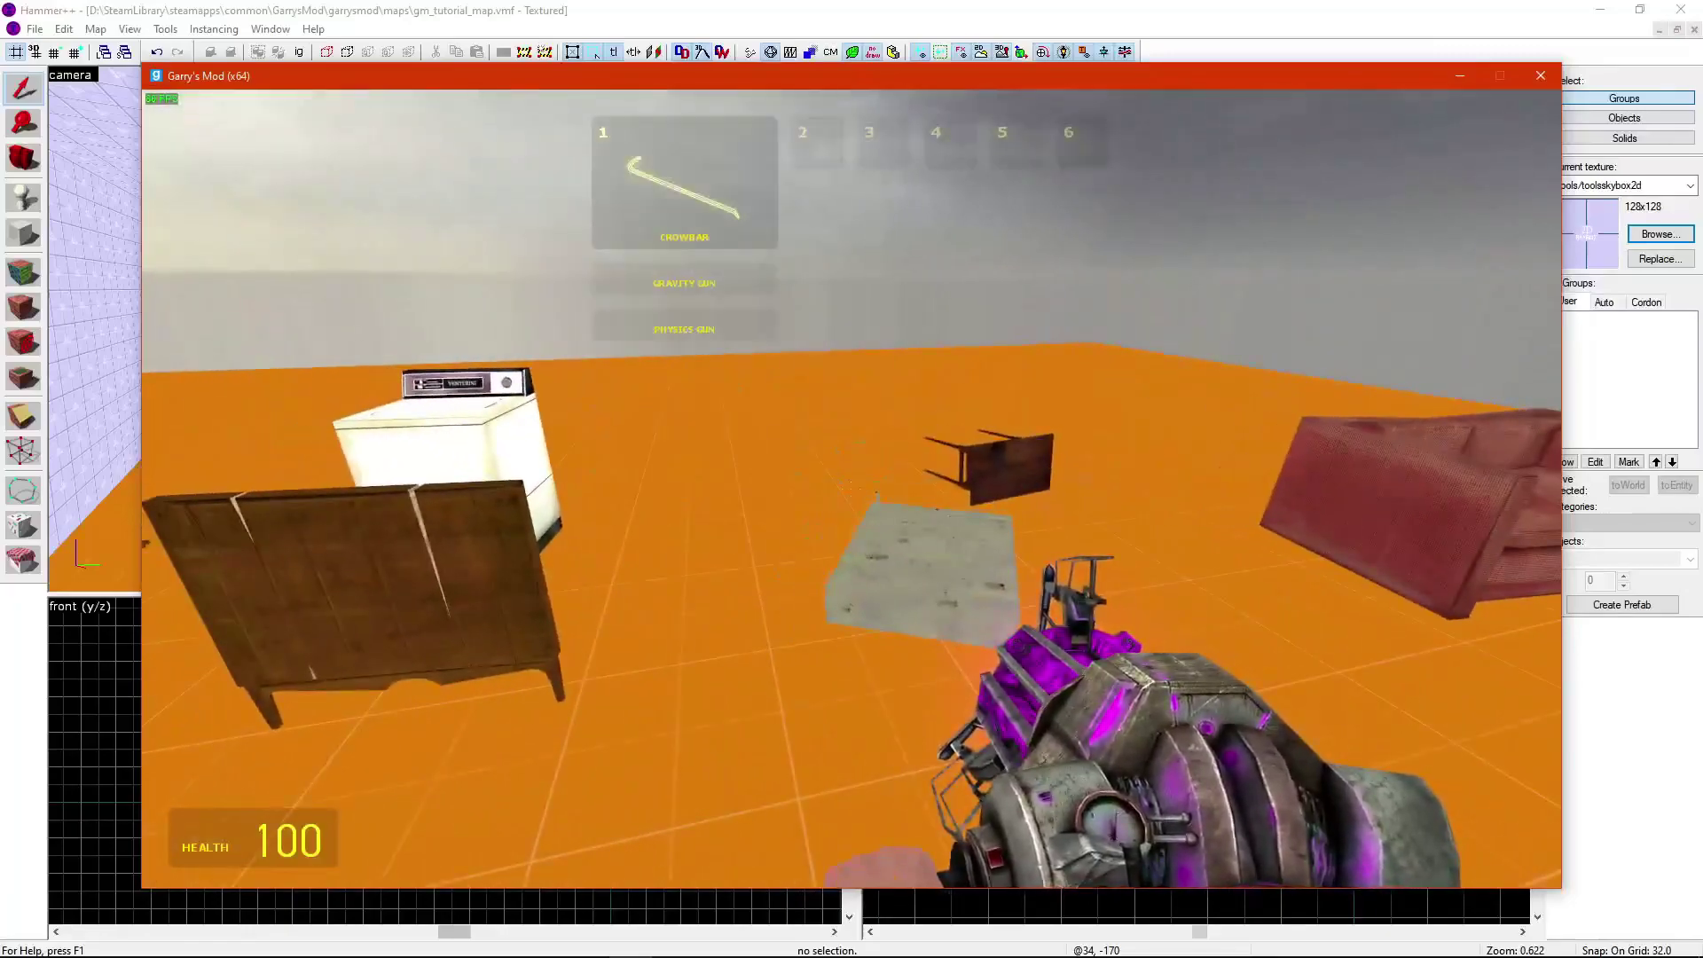
click(852, 488)
click(851, 488)
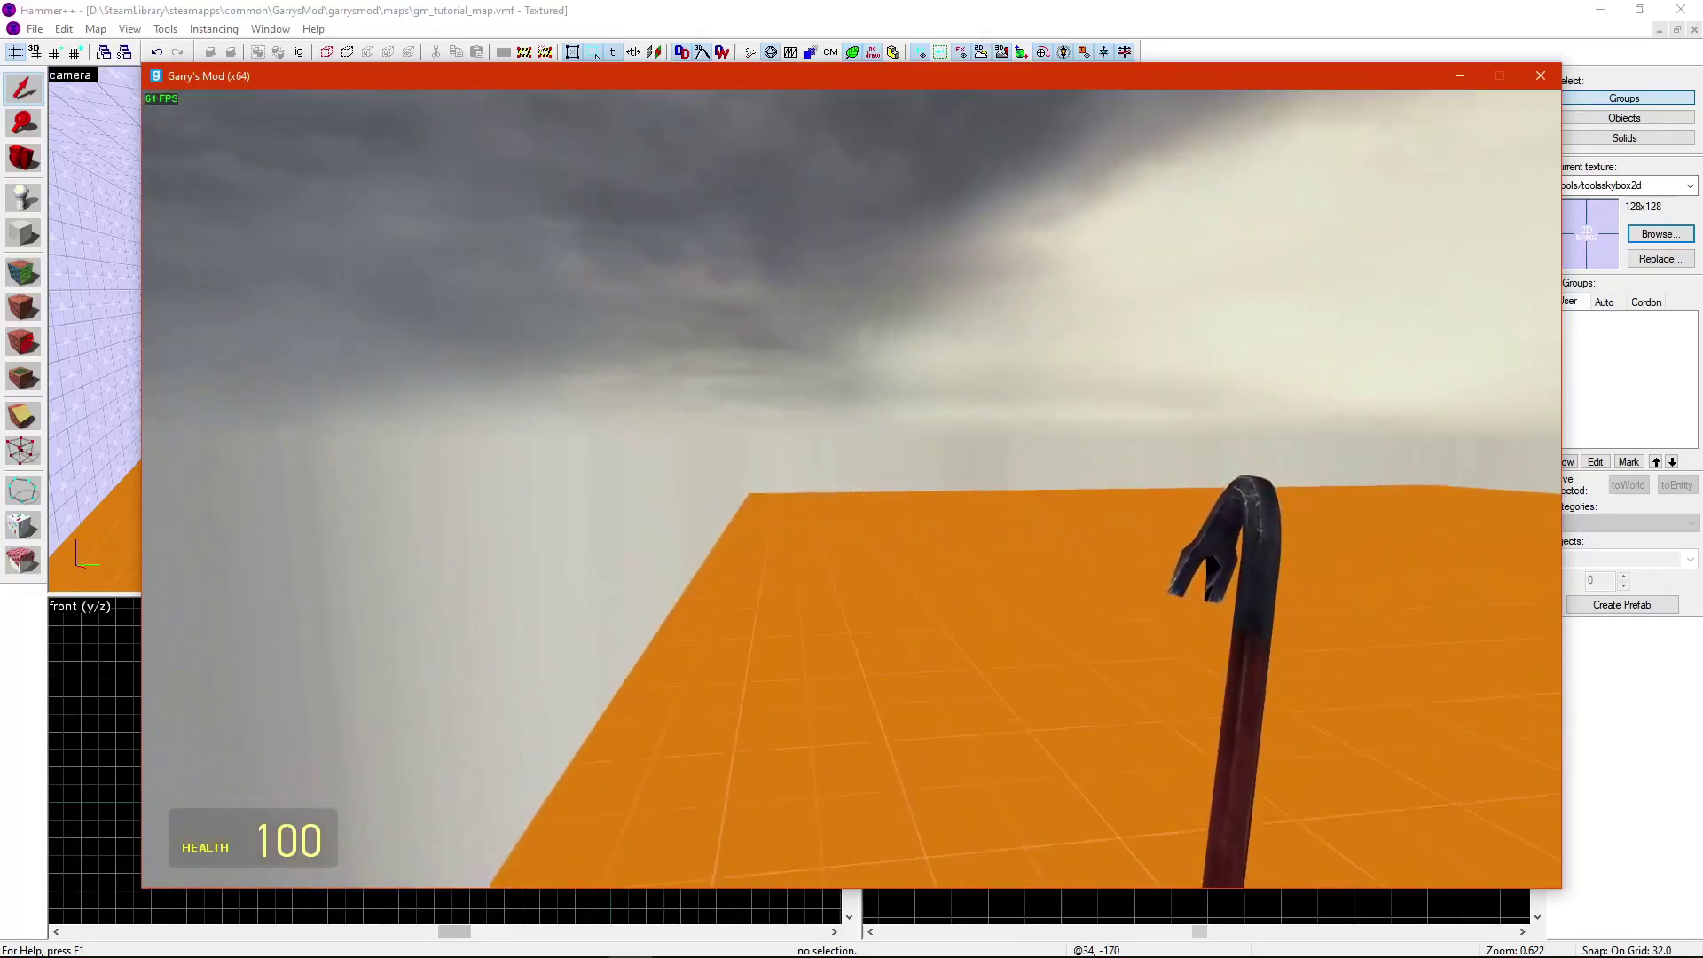
click(851, 488)
key(a)
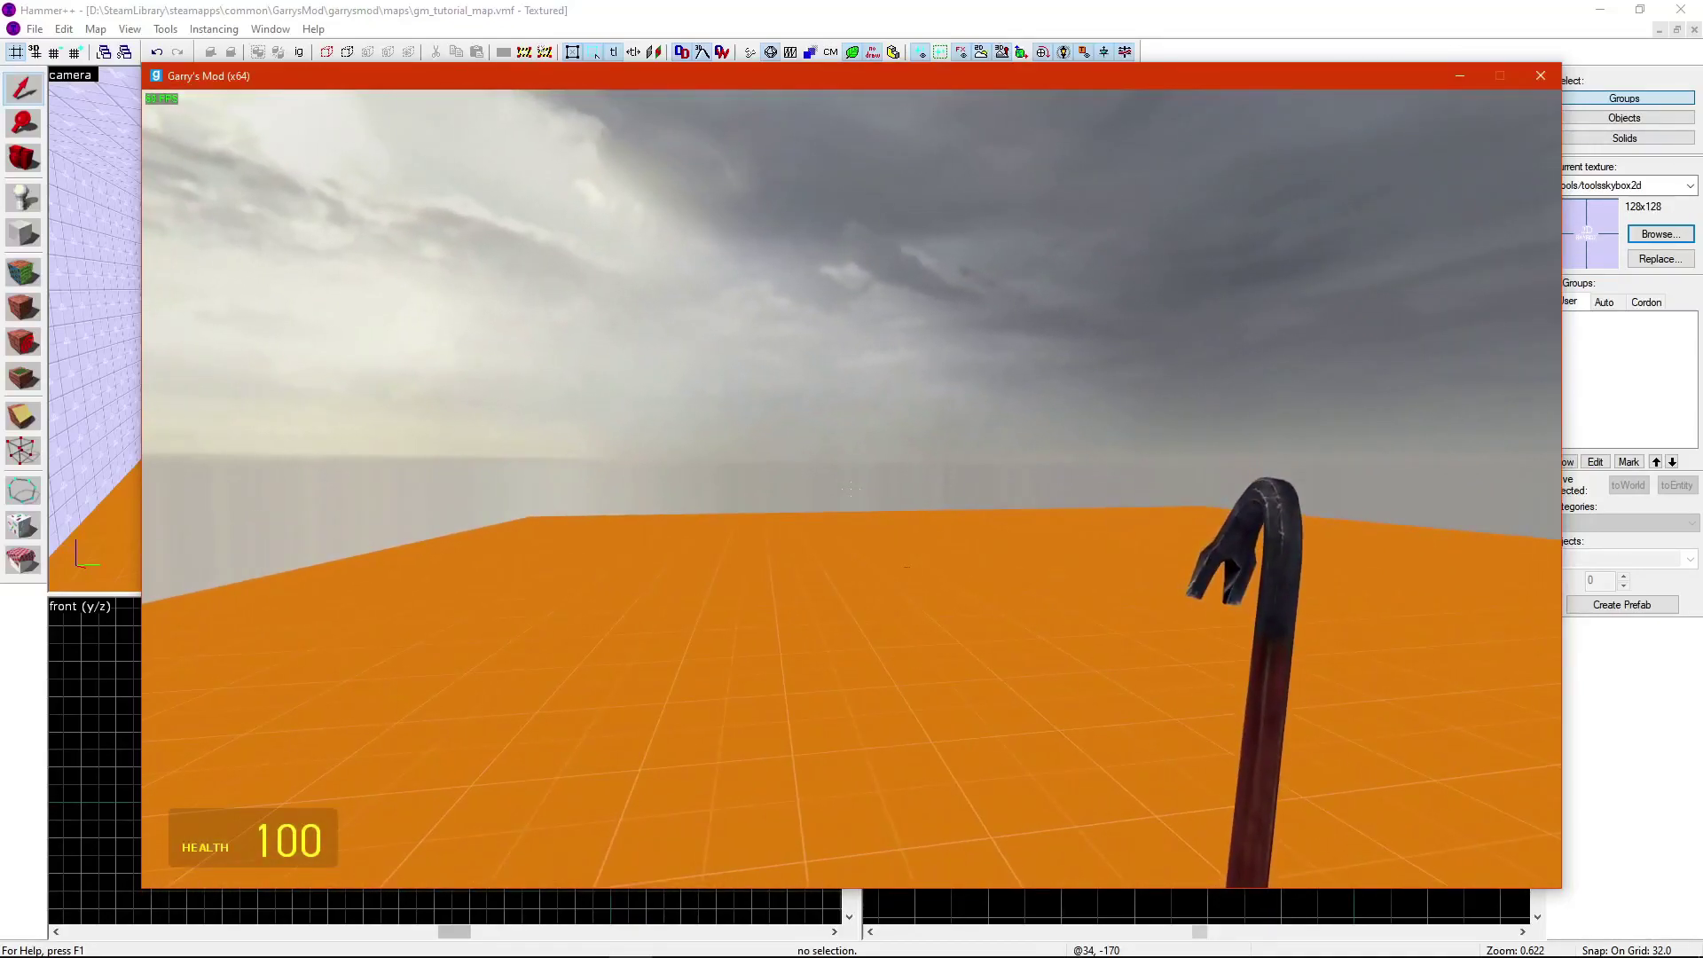
Step: Open the developer console
key(grave)
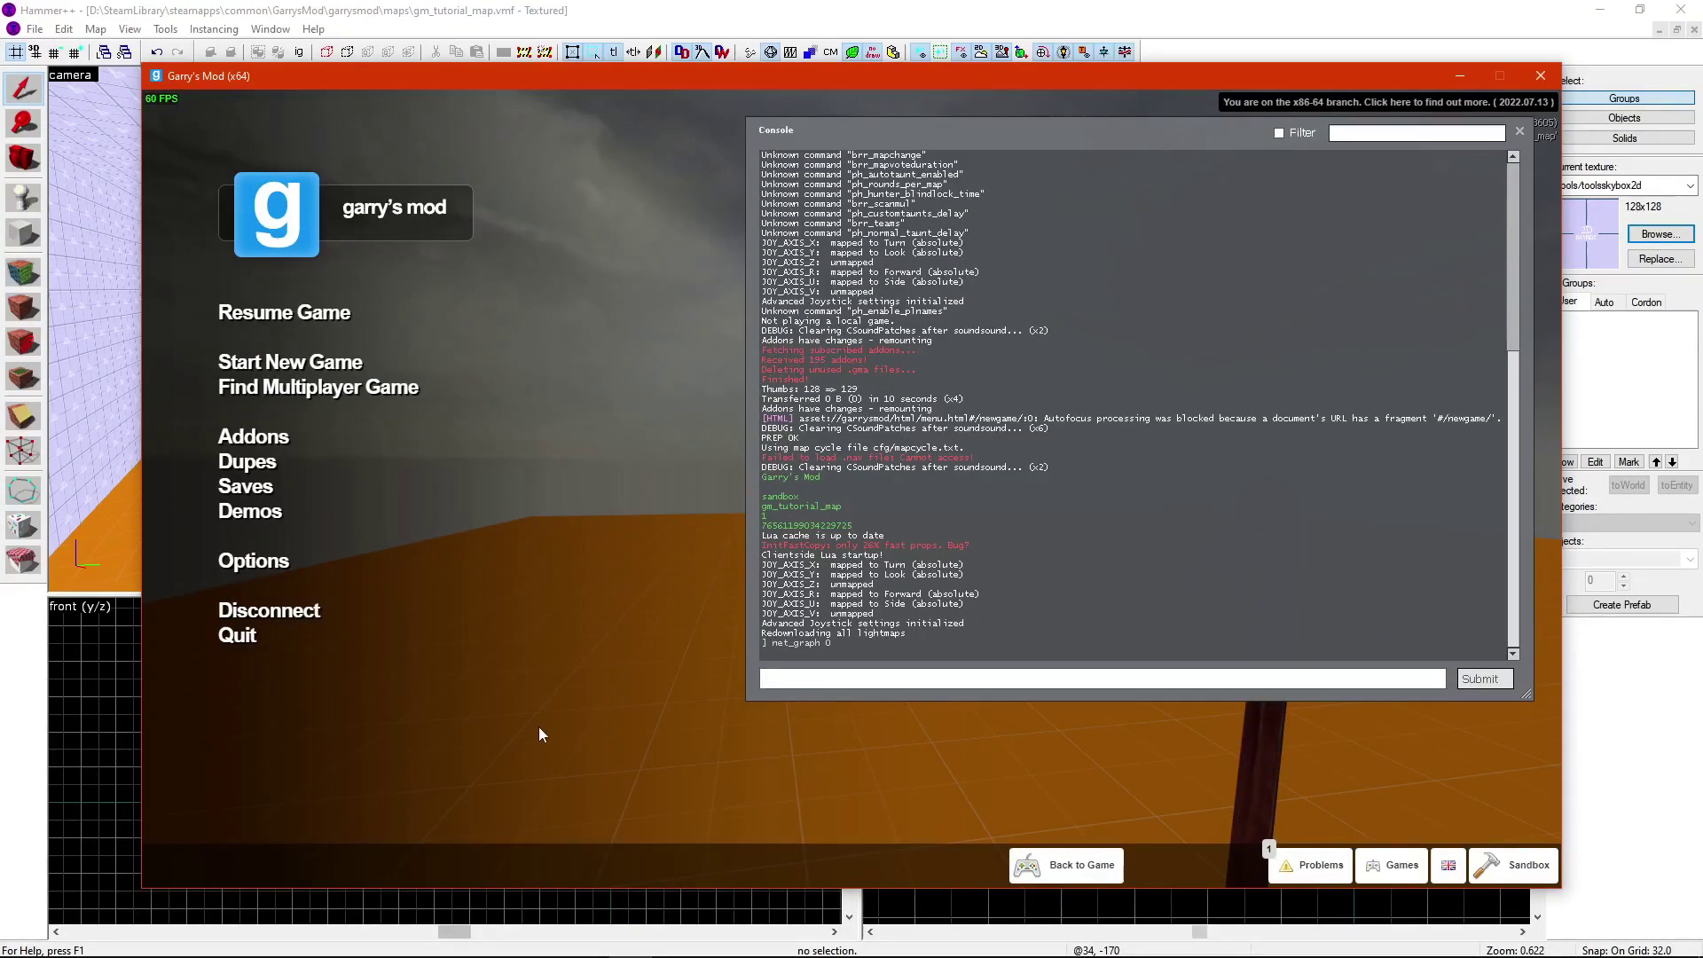